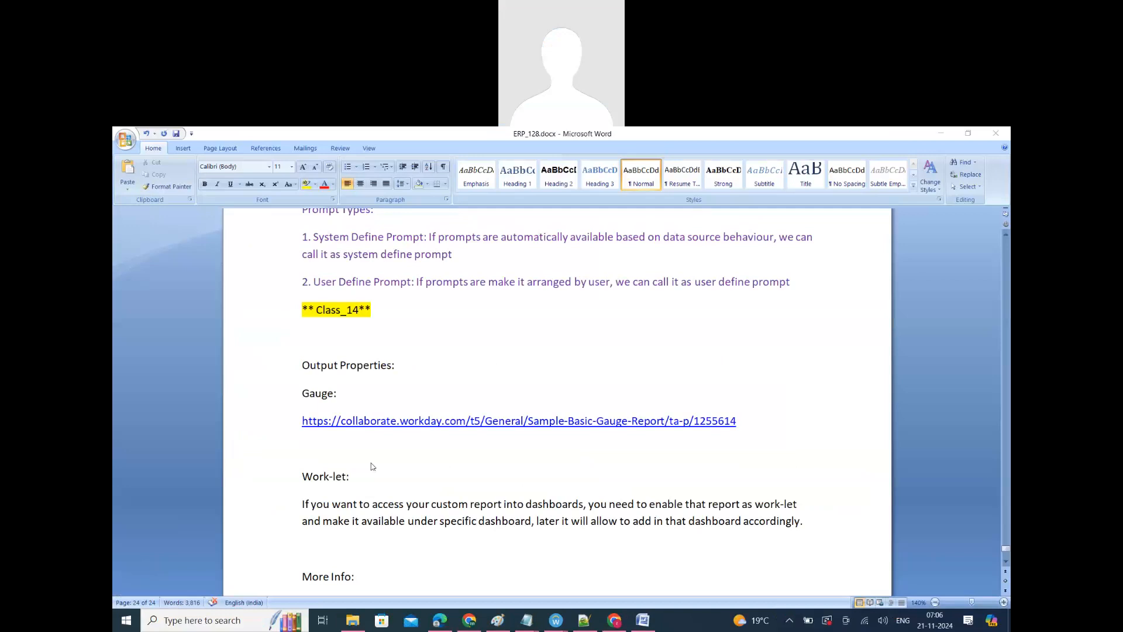
Step: Switch to Workday in Chrome and find the Create Custom Report task by searching for "create cus rep"
{"action": "scroll", "coordinate": [374, 466], "scroll_direction": "up", "scroll_amount": 1}
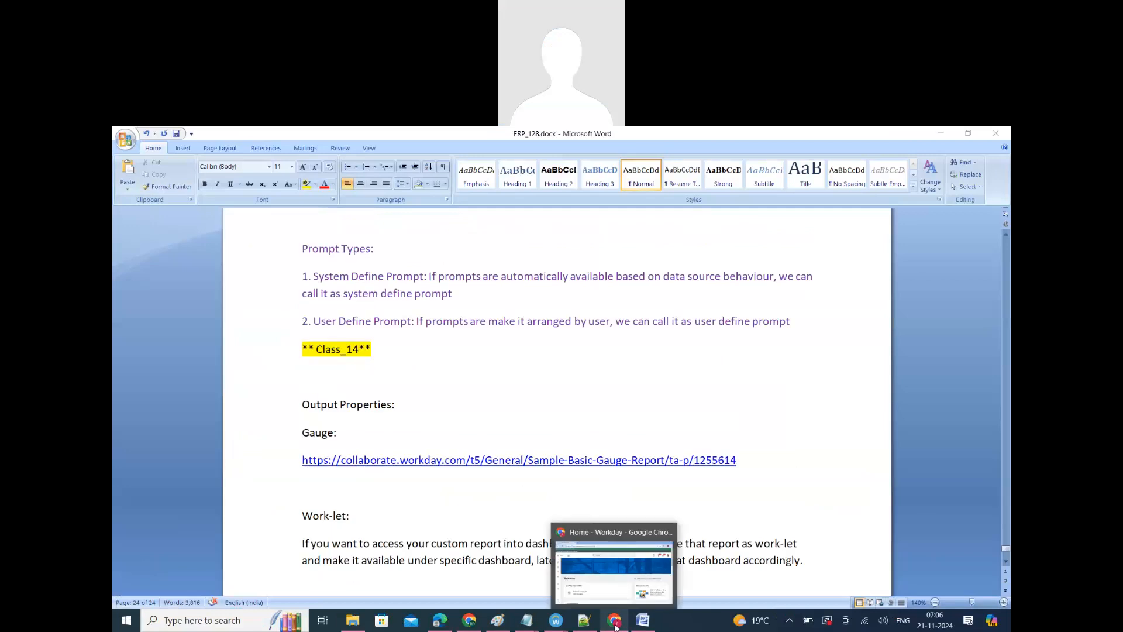
{"action": "left_click", "coordinate": [614, 621]}
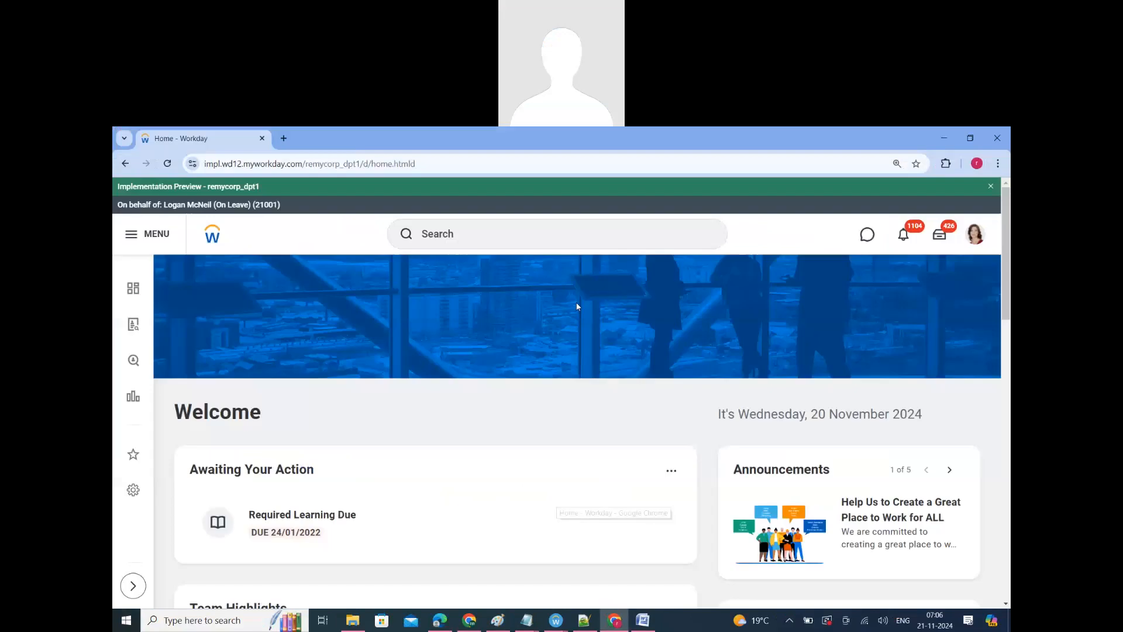
{"action": "left_click", "coordinate": [439, 229]}
{"action": "type", "text": "c"}
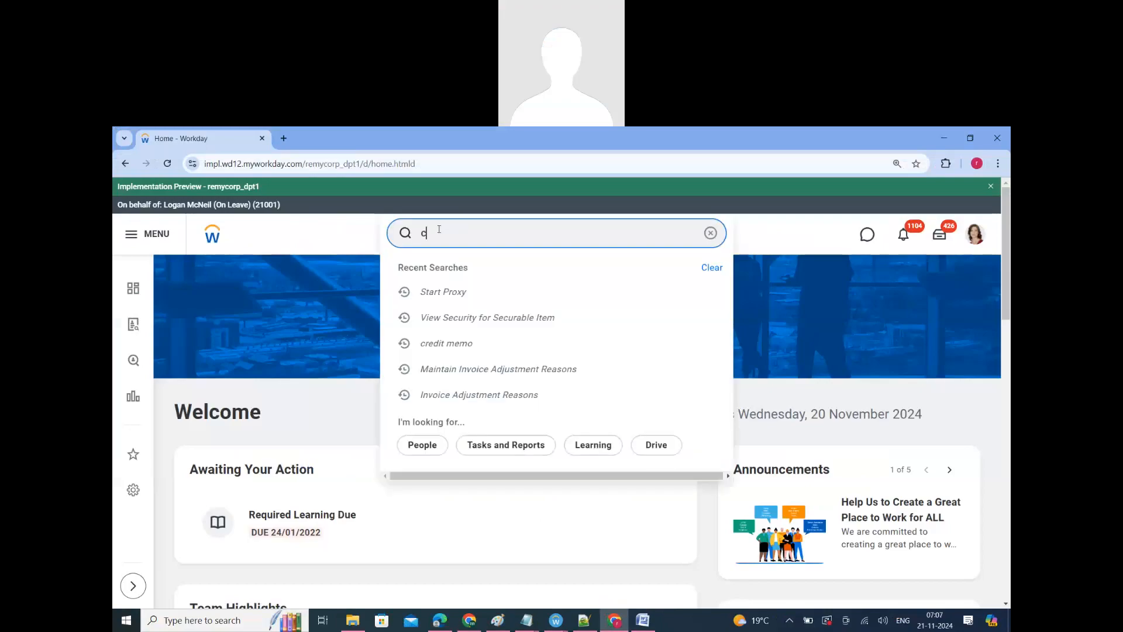
{"action": "type", "text": "reate"}
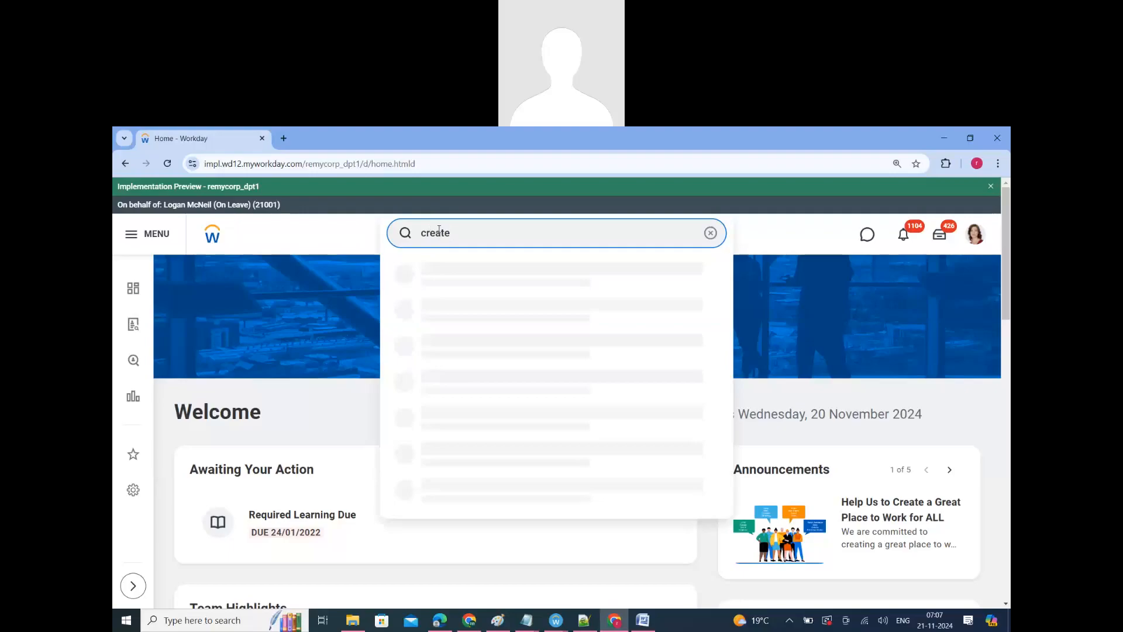
{"action": "type", "text": " cus rep"}
{"action": "key", "text": "Return"}
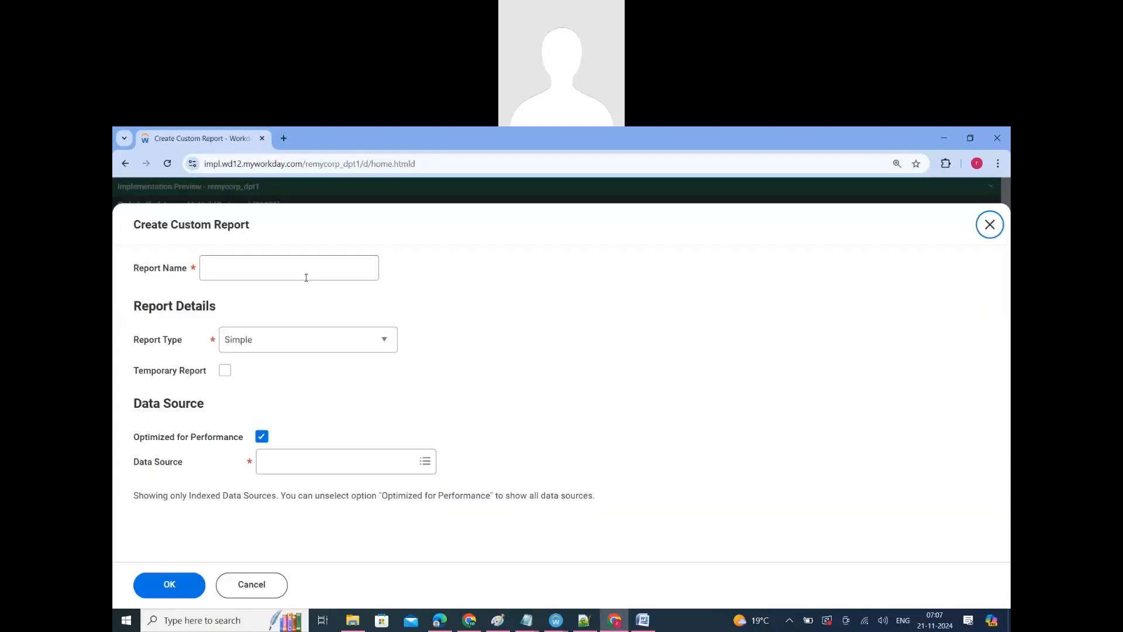
Step: Name the new custom report RR_128_Advanced_Report_V5
{"action": "left_click", "coordinate": [306, 276]}
{"action": "type", "text": "R"}
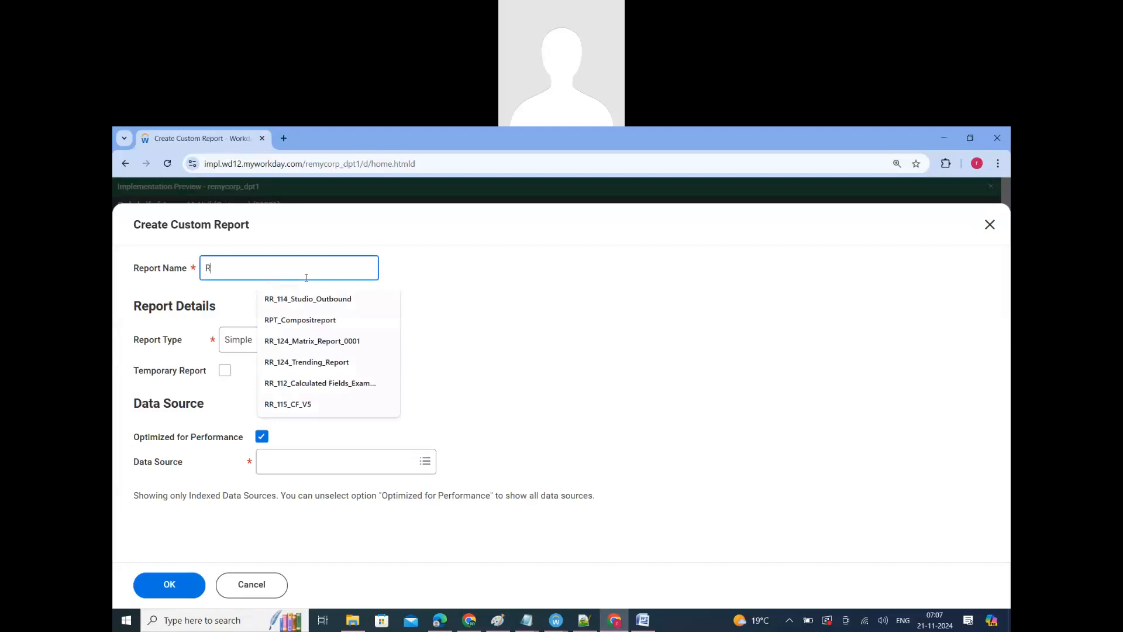
{"action": "type", "text": "R_128"}
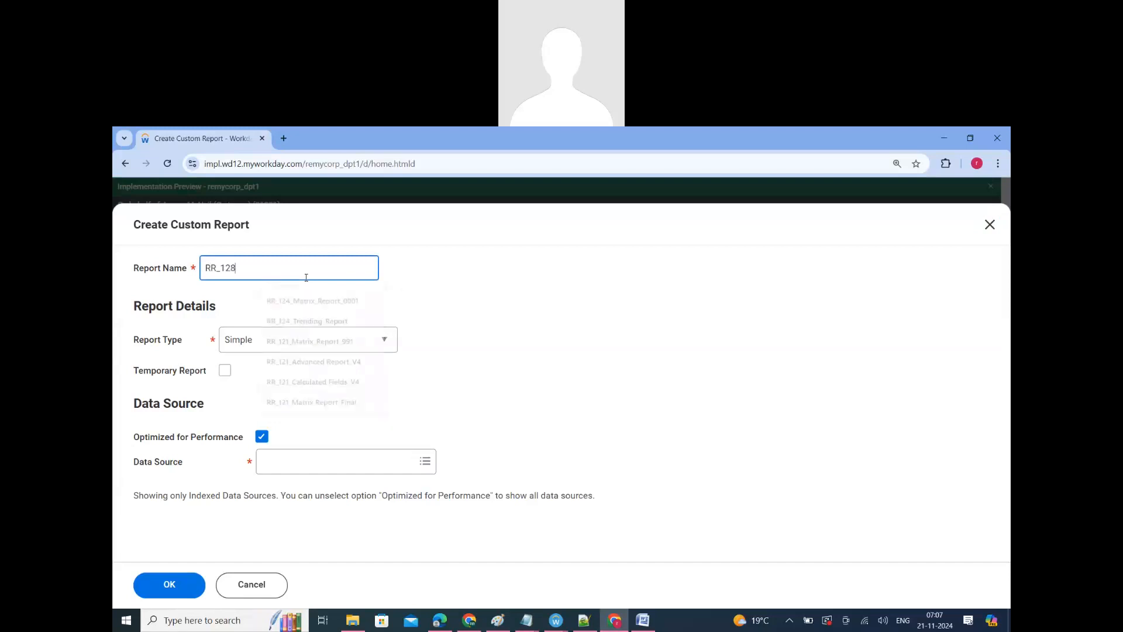
{"action": "type", "text": "_Advan"}
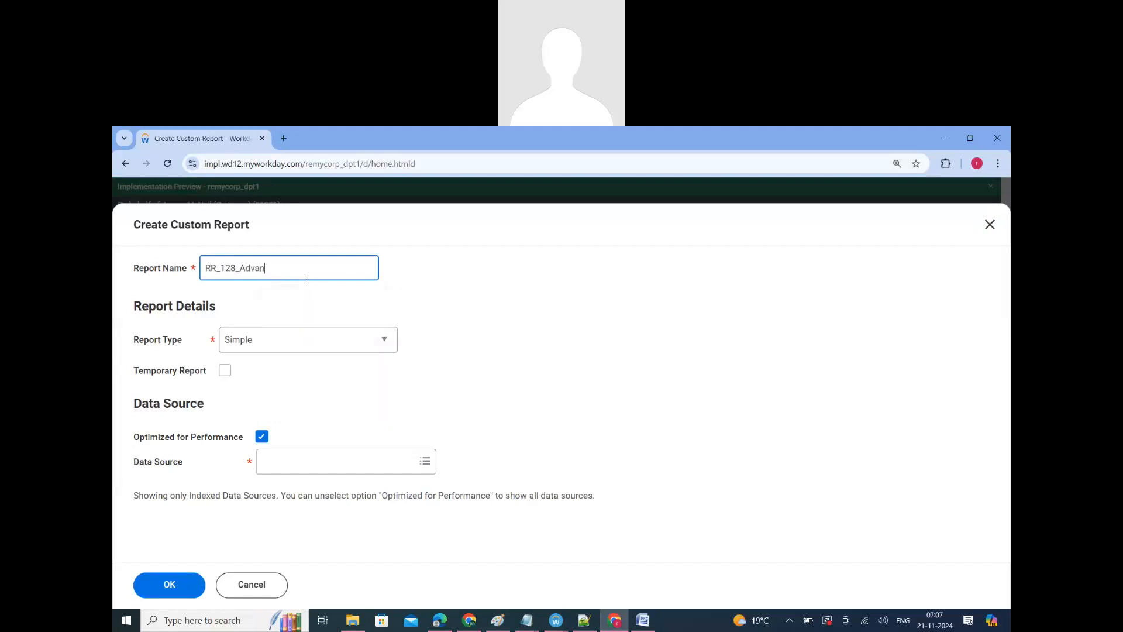
{"action": "type", "text": "ced_Report_V5"}
Step: Create the report as type Advanced, not optimized for performance, with the All Active and Terminated Workers data source
{"action": "left_click", "coordinate": [328, 342]}
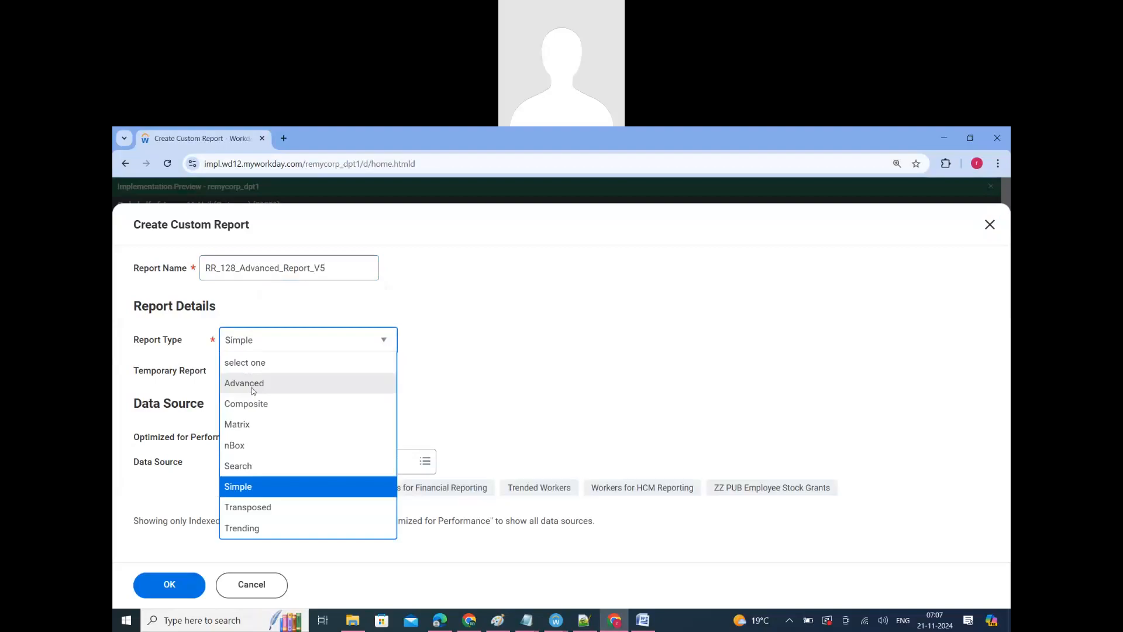
{"action": "left_click", "coordinate": [252, 386]}
{"action": "left_click", "coordinate": [262, 461]}
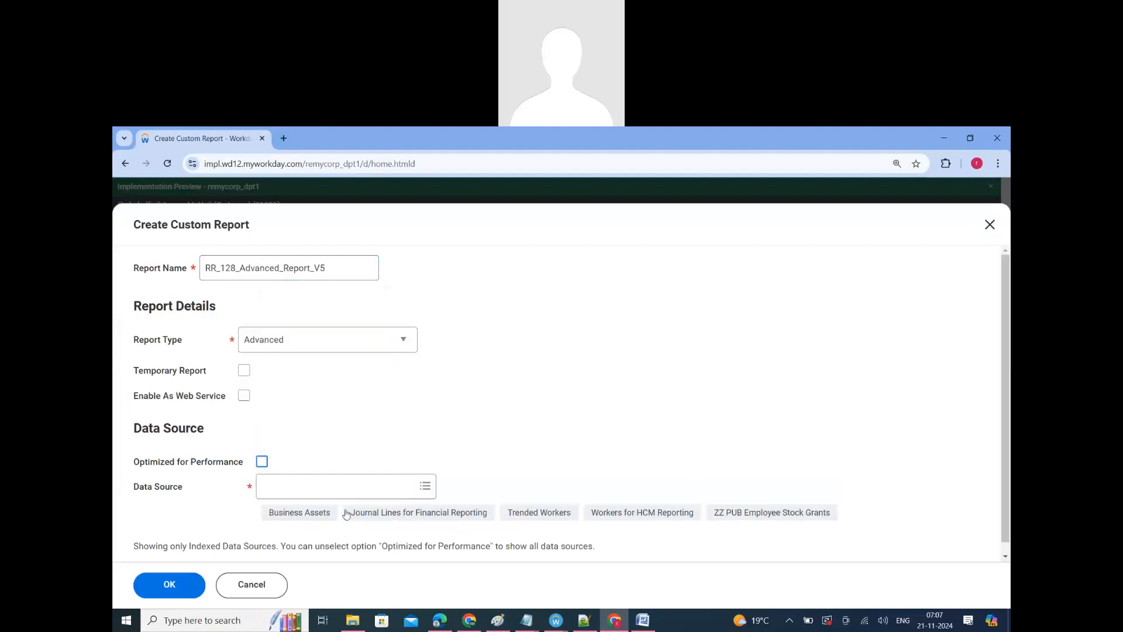
{"action": "left_click", "coordinate": [307, 548]}
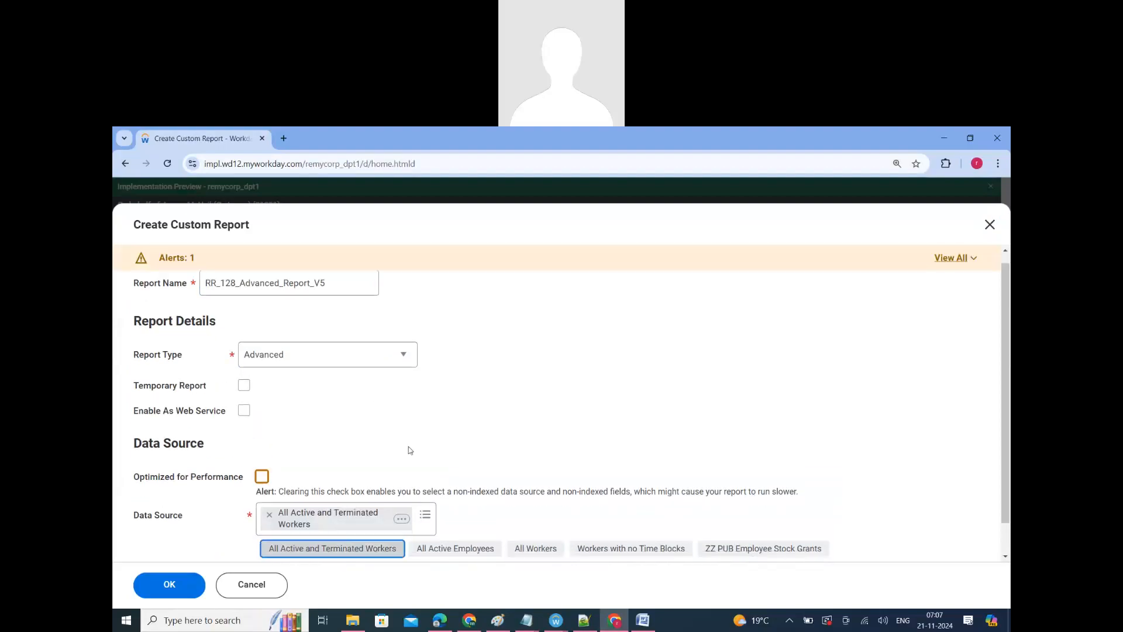
{"action": "scroll", "coordinate": [408, 448], "scroll_direction": "down", "scroll_amount": 1}
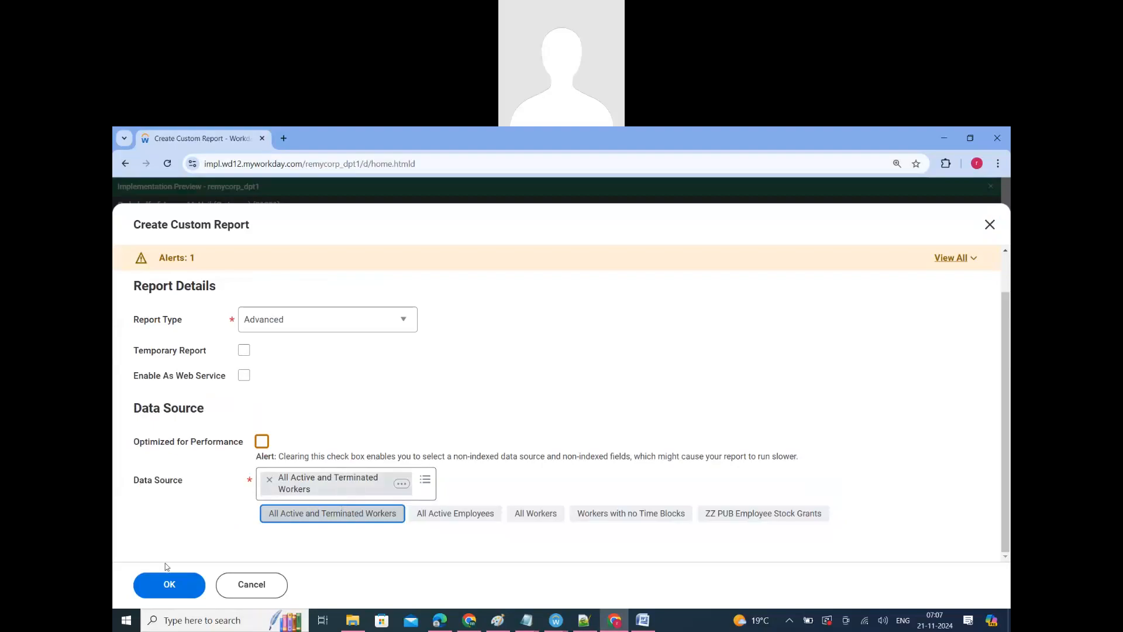
{"action": "left_click", "coordinate": [169, 584]}
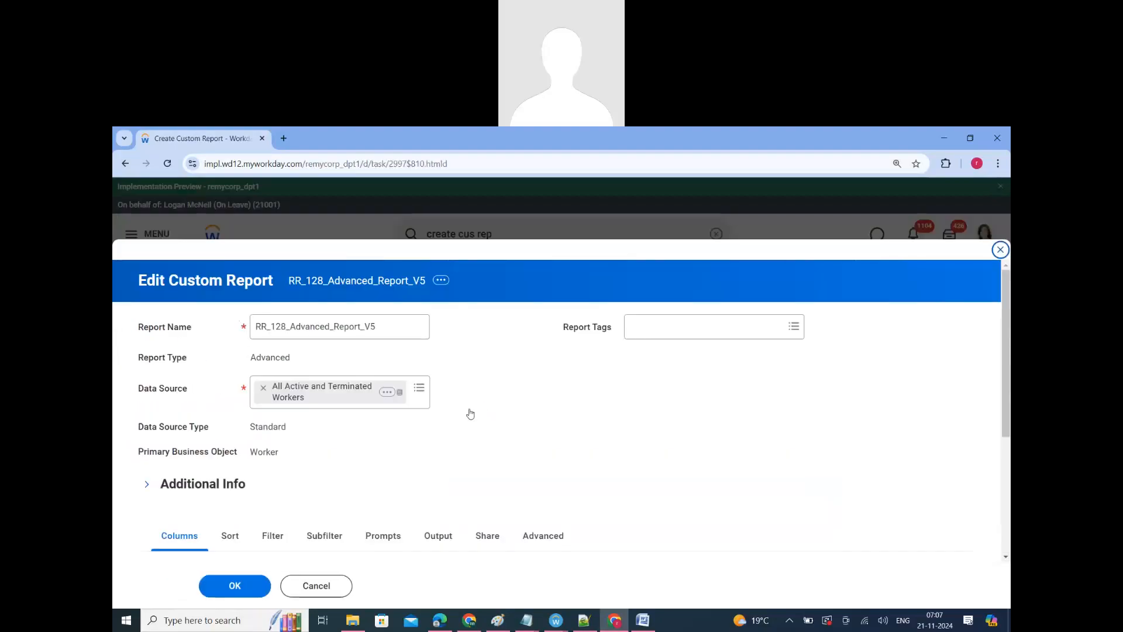
Step: Set the field of the first report column to Company on the Worker business object
{"action": "left_click", "coordinate": [422, 427]}
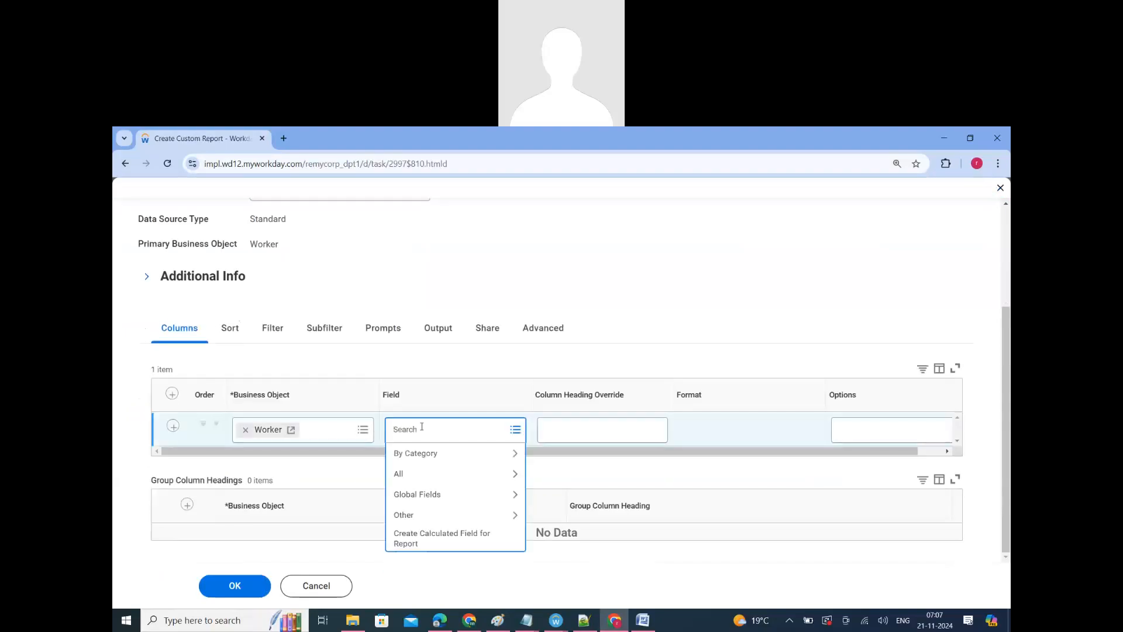
{"action": "type", "text": "Company"}
{"action": "key", "text": "Return"}
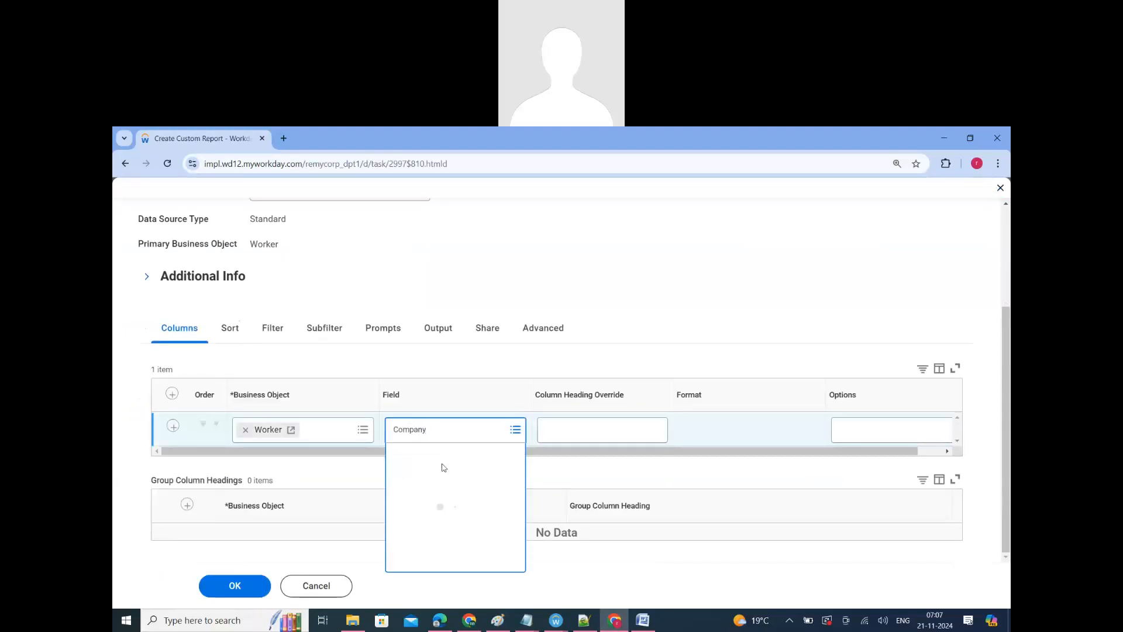
{"action": "left_click", "coordinate": [433, 483]}
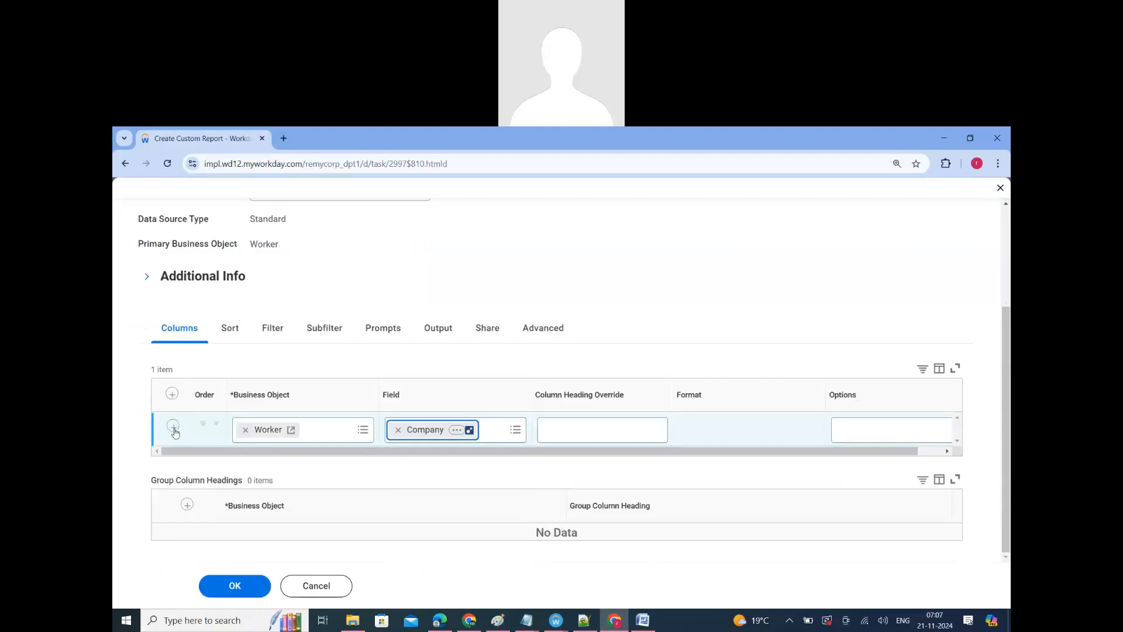
Step: Add a second report column with the Worker field Employee ID
{"action": "left_click", "coordinate": [175, 432]}
{"action": "left_click", "coordinate": [445, 468]}
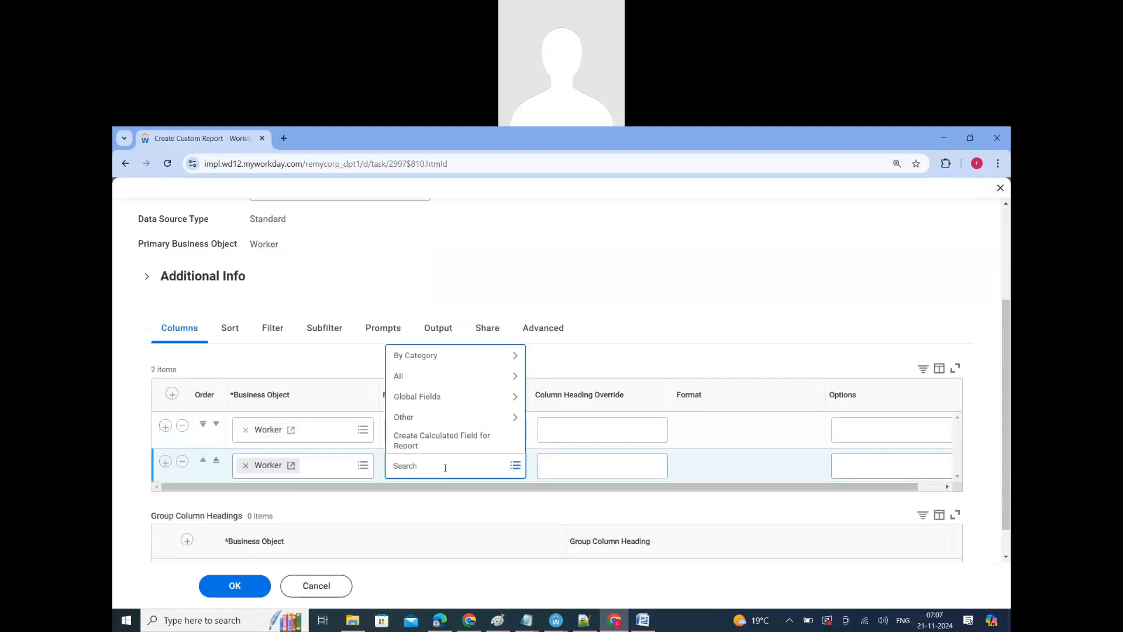
{"action": "type", "text": "Employee ID"}
{"action": "key", "text": "Return"}
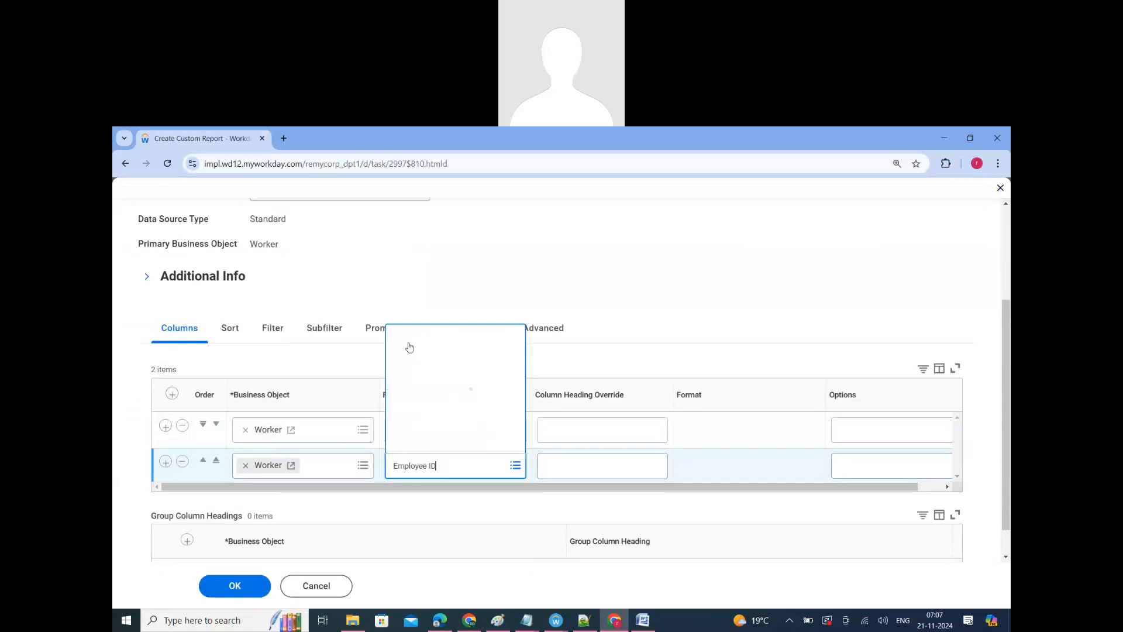
{"action": "left_click", "coordinate": [410, 253]}
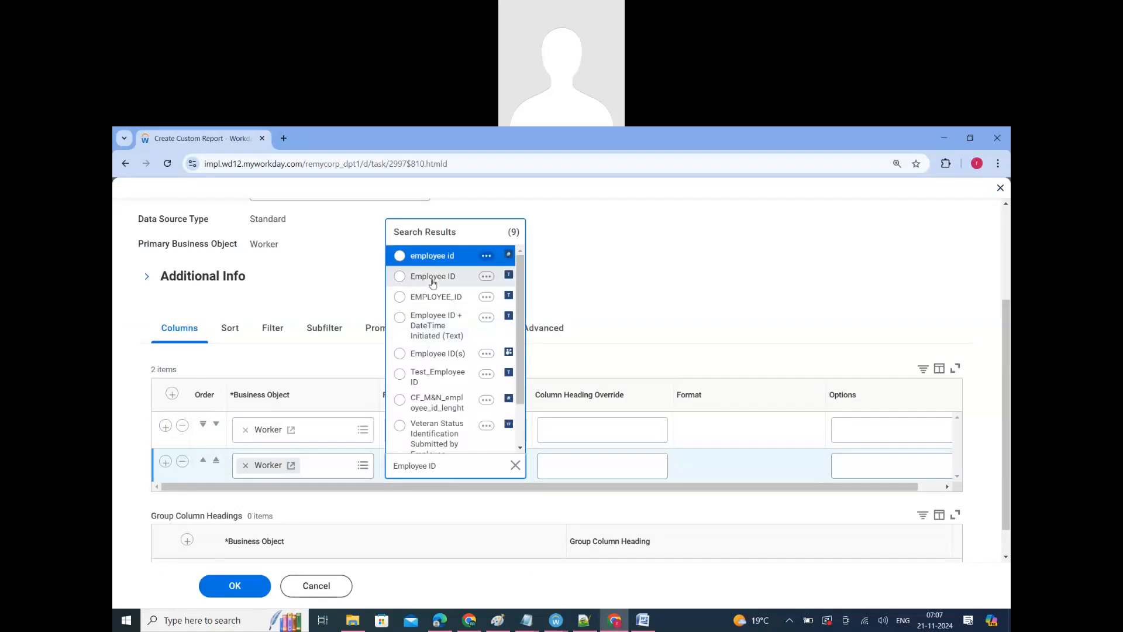
Step: Add a third report column with the Worker field Full Name
{"action": "left_click", "coordinate": [164, 463]}
{"action": "left_click", "coordinate": [432, 499]}
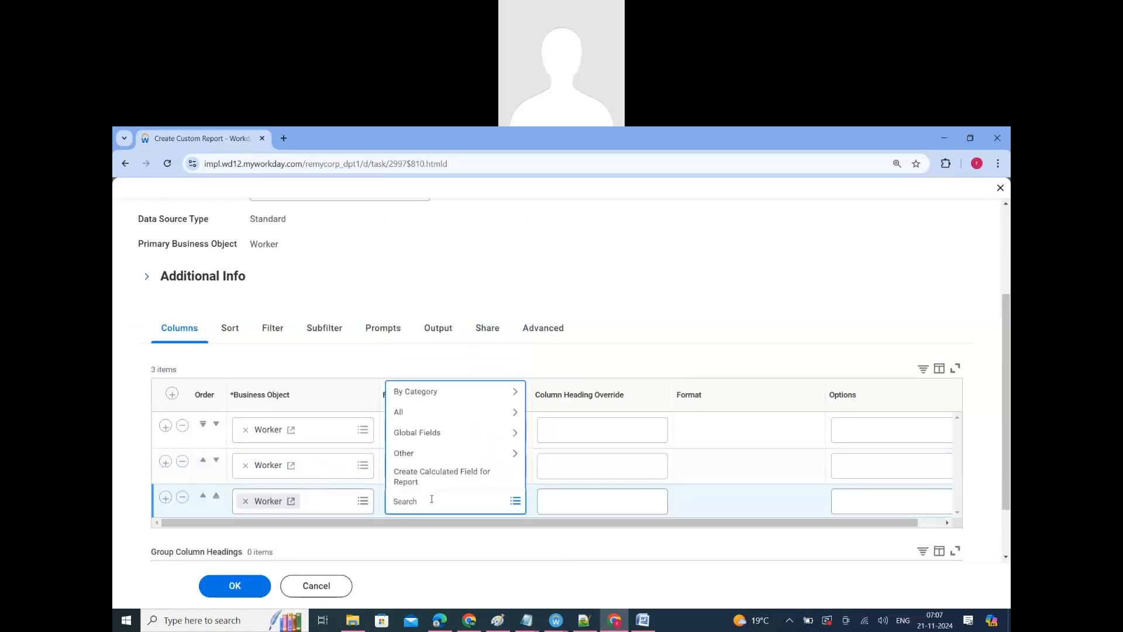
{"action": "type", "text": "Full Name"}
{"action": "key", "text": "Return"}
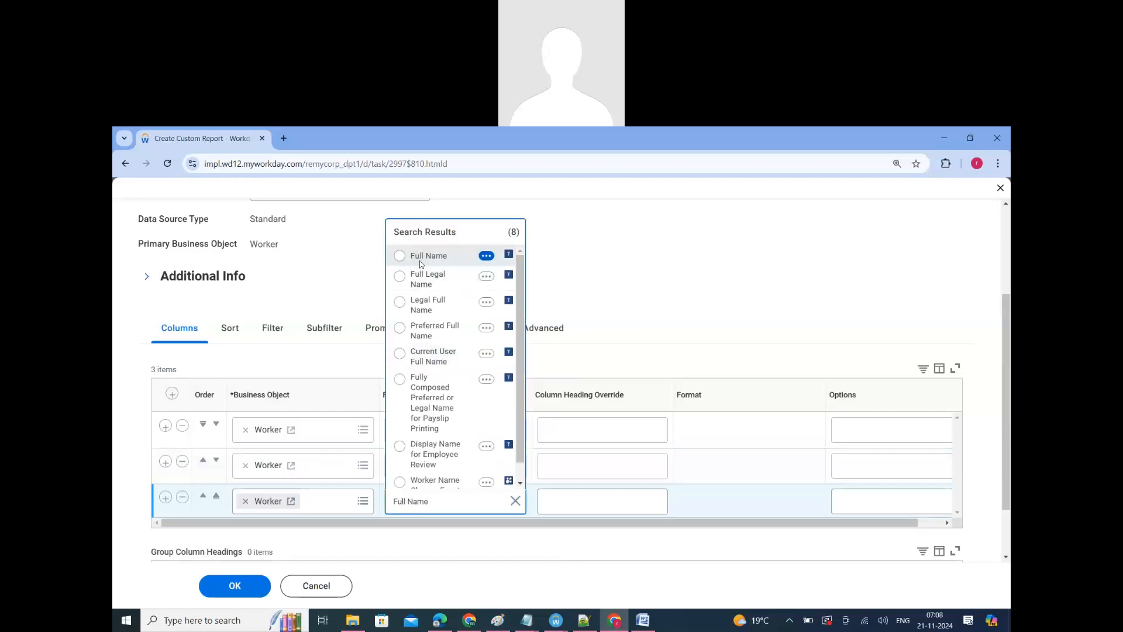
{"action": "left_click", "coordinate": [419, 261]}
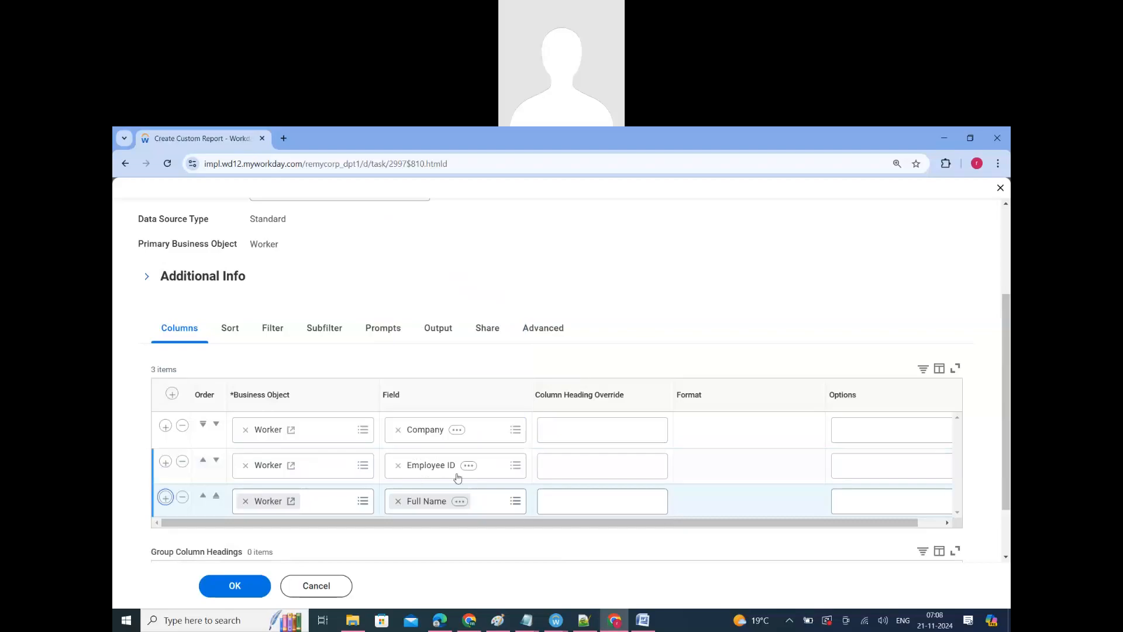
Step: Add a fourth report column with the Worker field Gender
{"action": "left_click", "coordinate": [426, 544]}
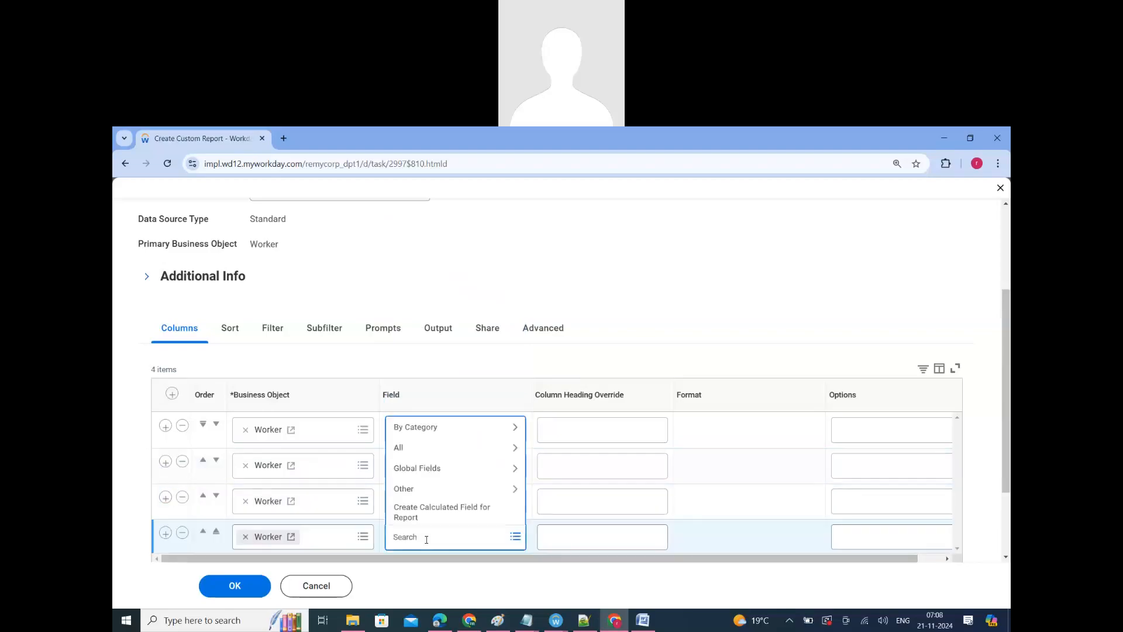
{"action": "type", "text": "Gender"}
{"action": "key", "text": "Return"}
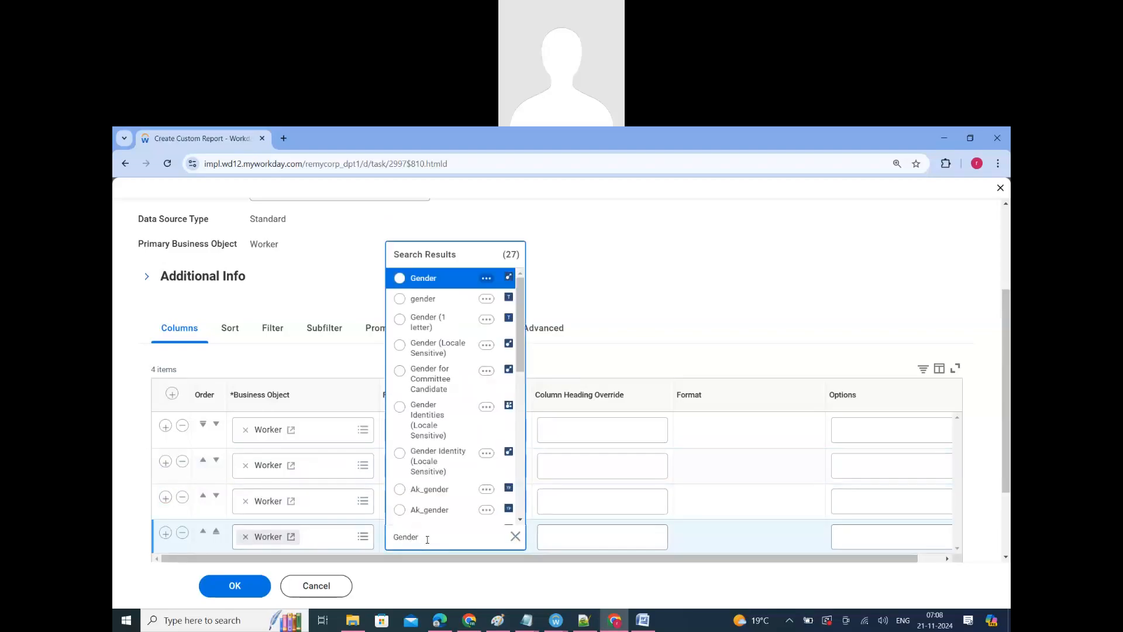
{"action": "left_click", "coordinate": [417, 285]}
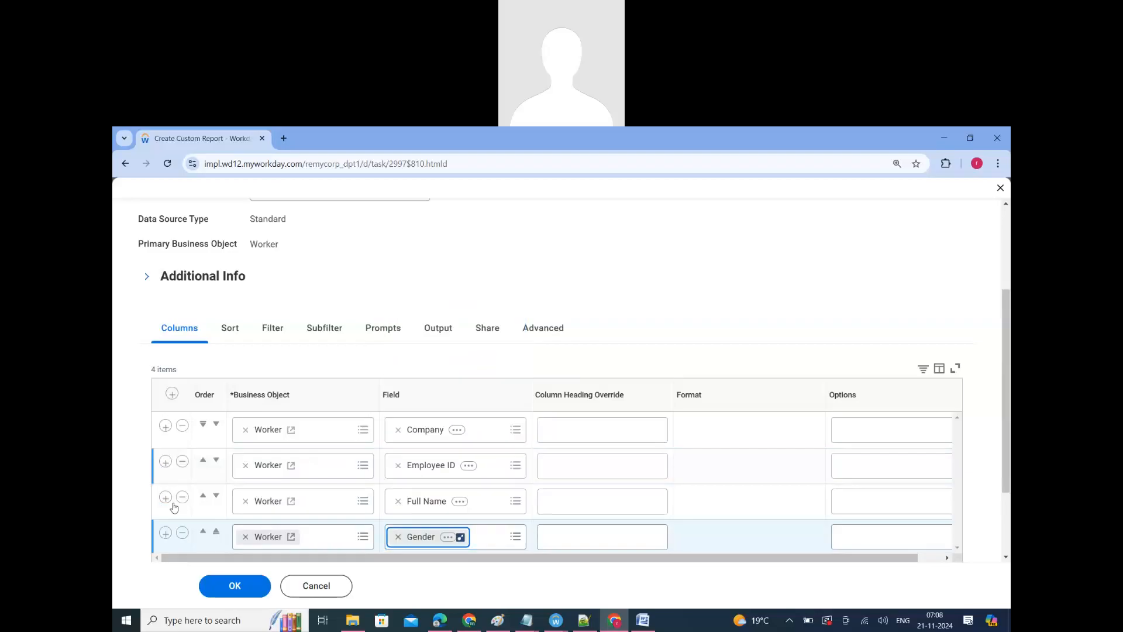
Step: Add a fifth report column with the Worker field Cost Center
{"action": "scroll", "coordinate": [462, 490], "scroll_direction": "down", "scroll_amount": 3}
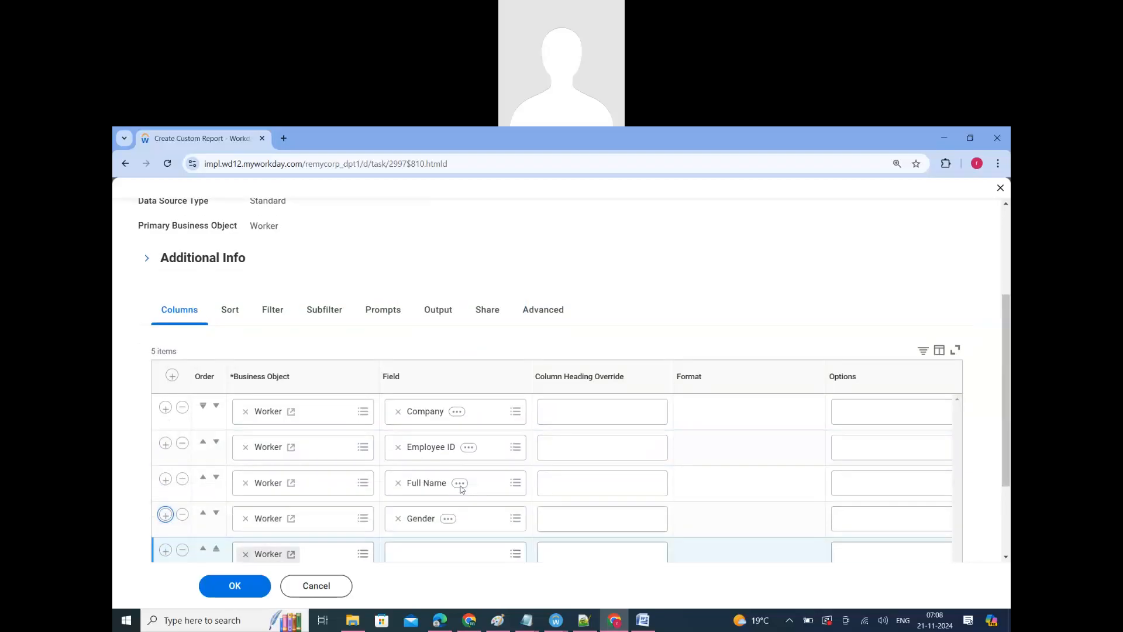
{"action": "left_click", "coordinate": [442, 423]}
{"action": "type", "text": "Co"}
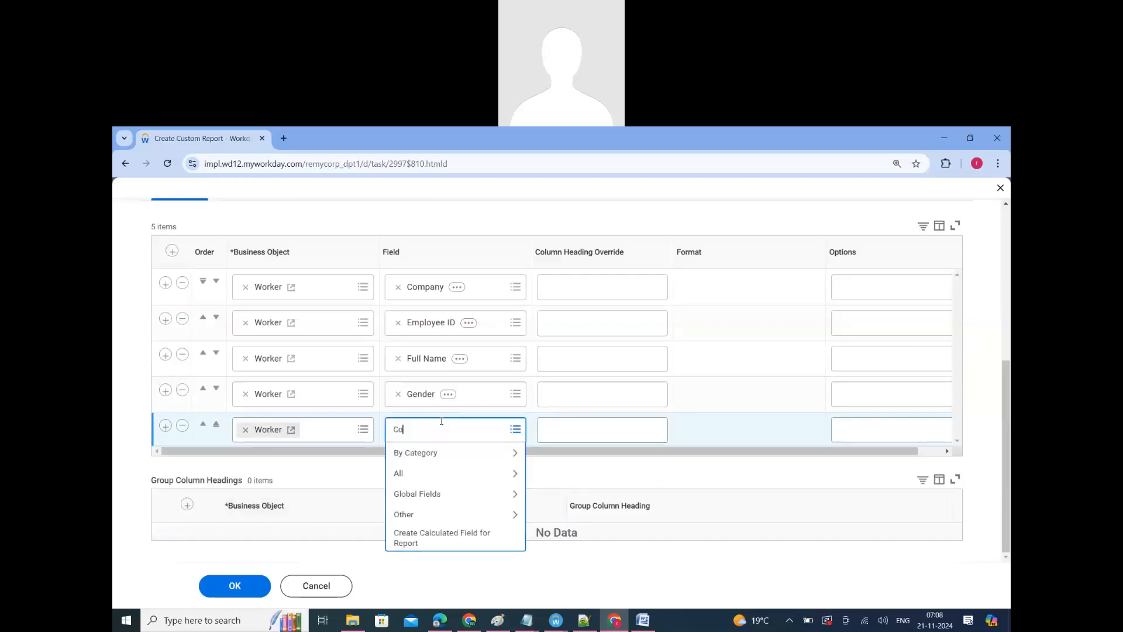
{"action": "type", "text": "st center"}
{"action": "key", "text": "Return"}
{"action": "left_click", "coordinate": [433, 478]}
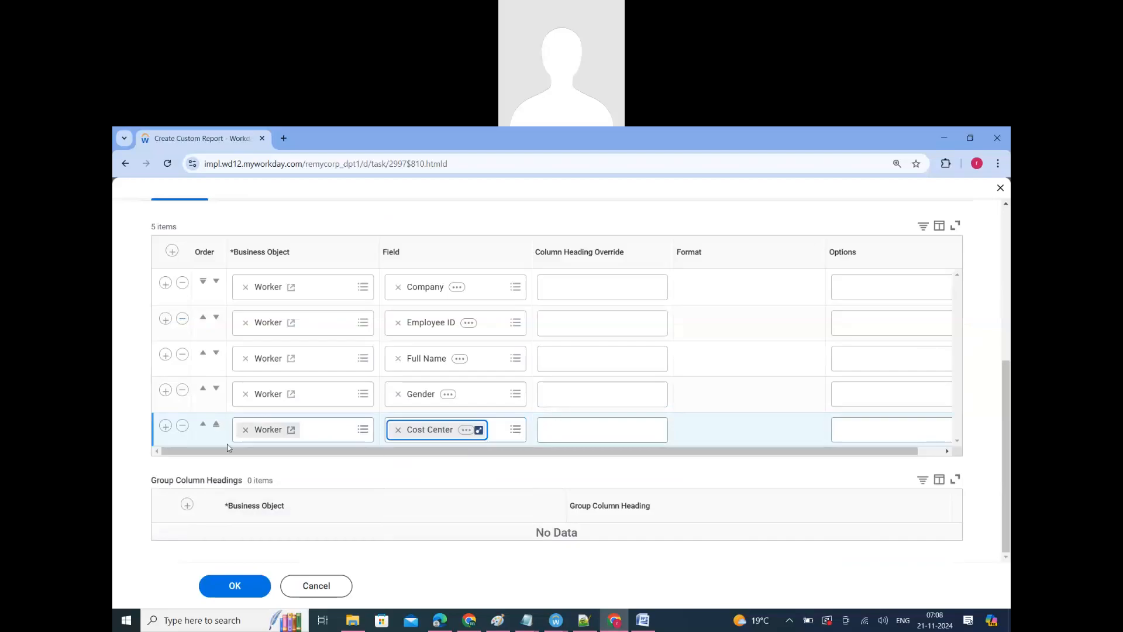
Step: Add a sixth report column with the Worker field Total Compensation in USD and review the column list
{"action": "left_click", "coordinate": [165, 426]}
{"action": "left_click", "coordinate": [433, 441]}
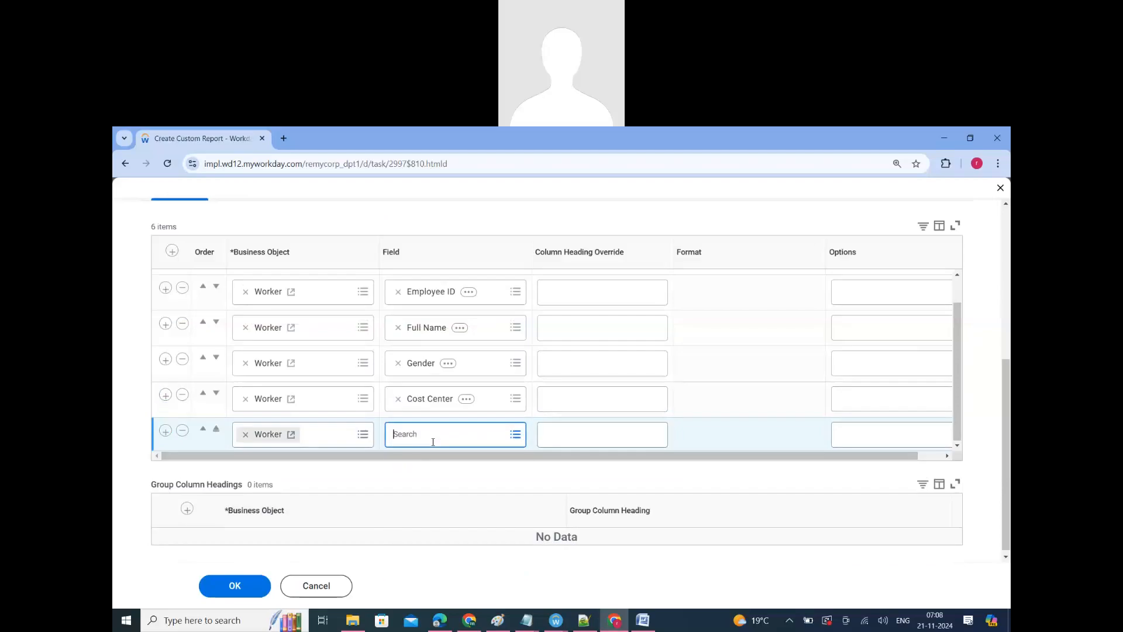
{"action": "type", "text": "Total c"}
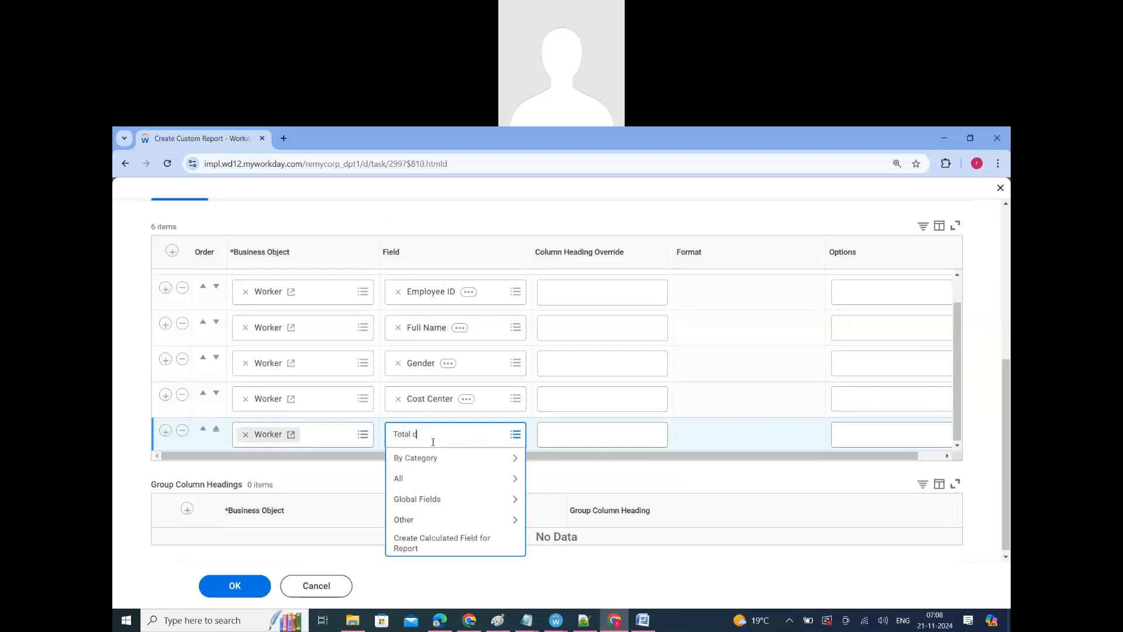
{"action": "type", "text": "ompen"}
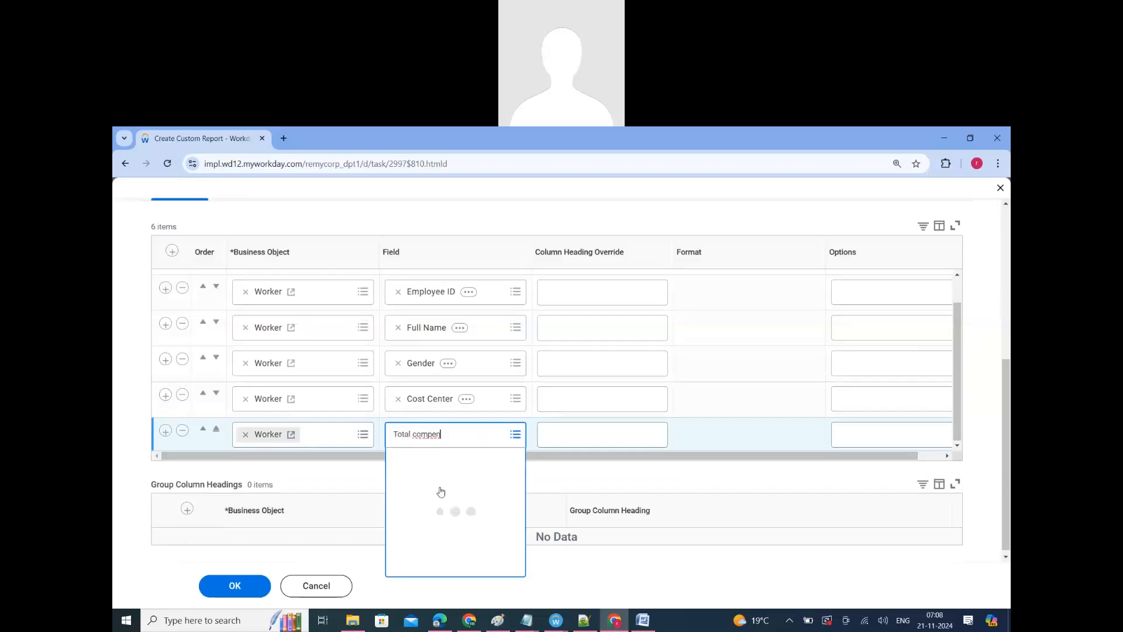
{"action": "scroll", "coordinate": [439, 531], "scroll_direction": "down", "scroll_amount": 1}
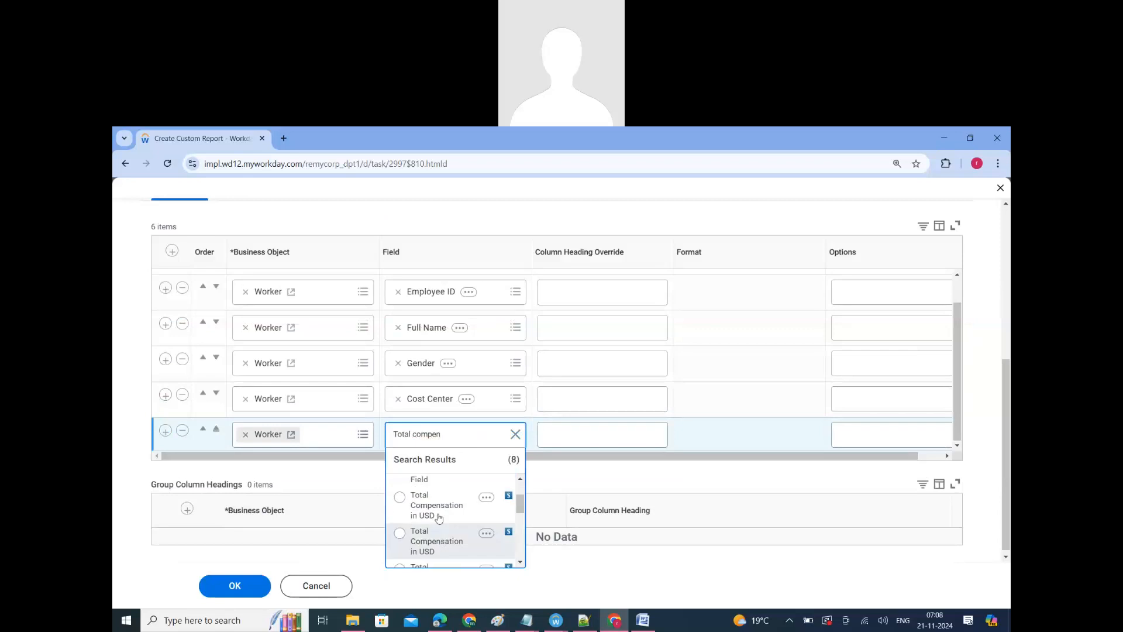
{"action": "left_click", "coordinate": [438, 518]}
{"action": "scroll", "coordinate": [453, 351], "scroll_direction": "up", "scroll_amount": 1}
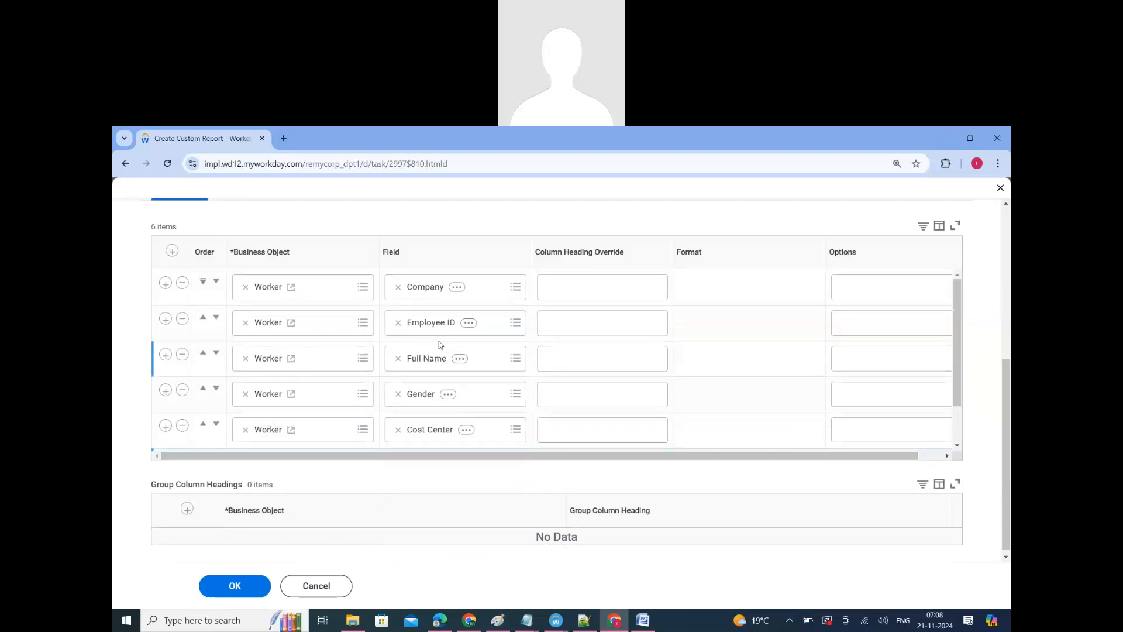
{"action": "scroll", "coordinate": [437, 356], "scroll_direction": "up", "scroll_amount": 1}
{"action": "scroll", "coordinate": [434, 383], "scroll_direction": "down", "scroll_amount": 1}
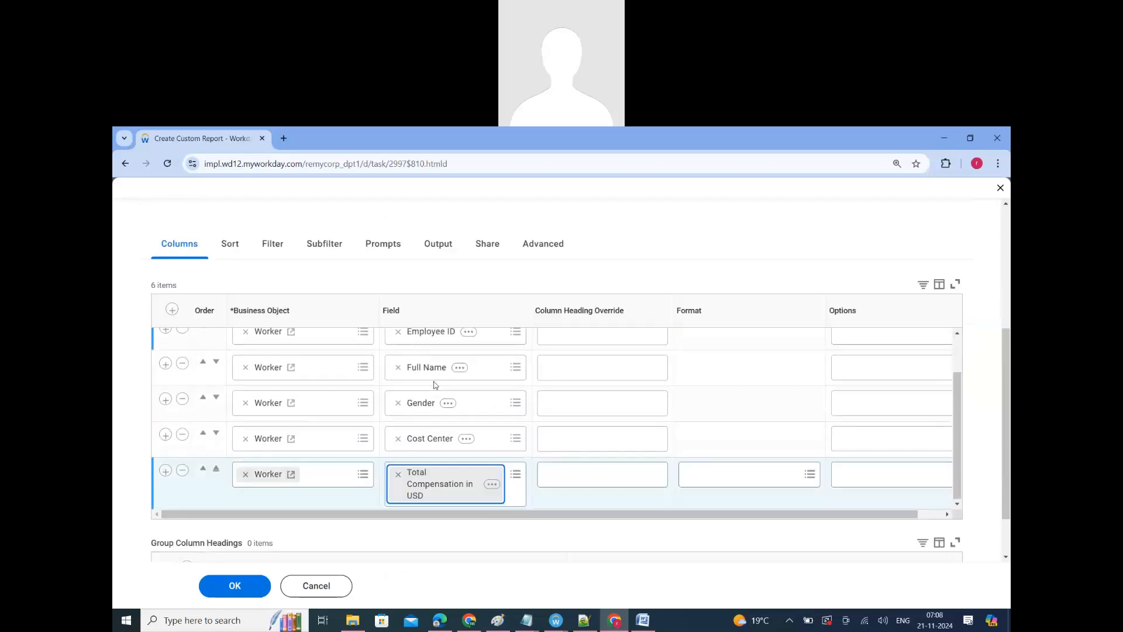
{"action": "scroll", "coordinate": [428, 402], "scroll_direction": "up", "scroll_amount": 1}
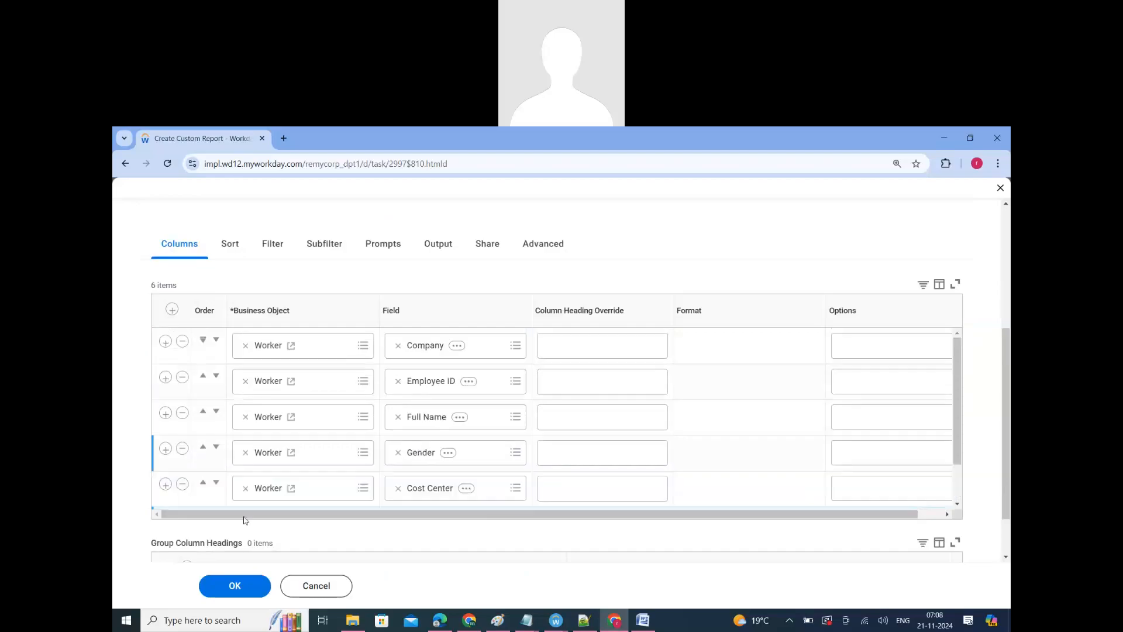
Step: Save the custom report definition with its six columns and run the report
{"action": "left_click", "coordinate": [235, 587]}
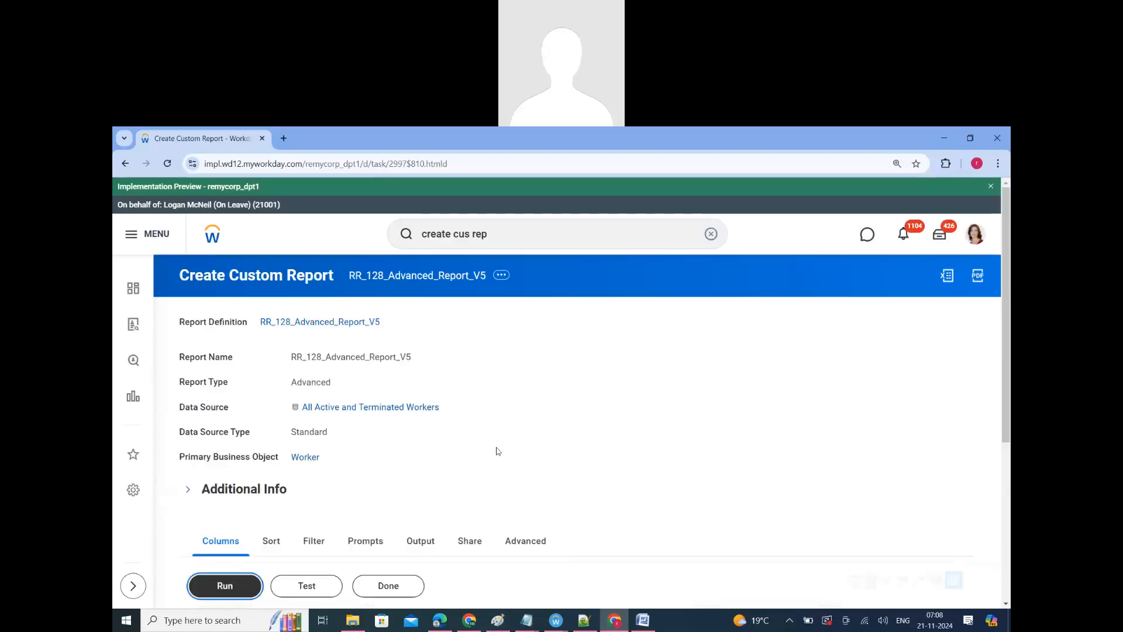
{"action": "key", "text": "Return"}
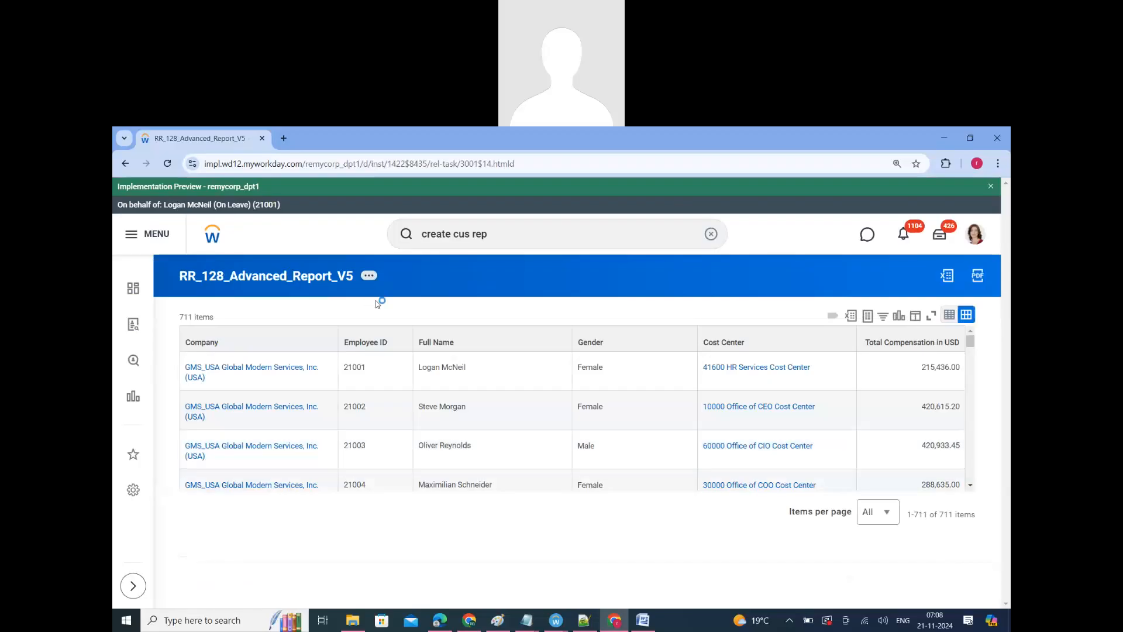
Step: Reopen the report definition for editing and set its output type to Chart
{"action": "left_click", "coordinate": [339, 311]}
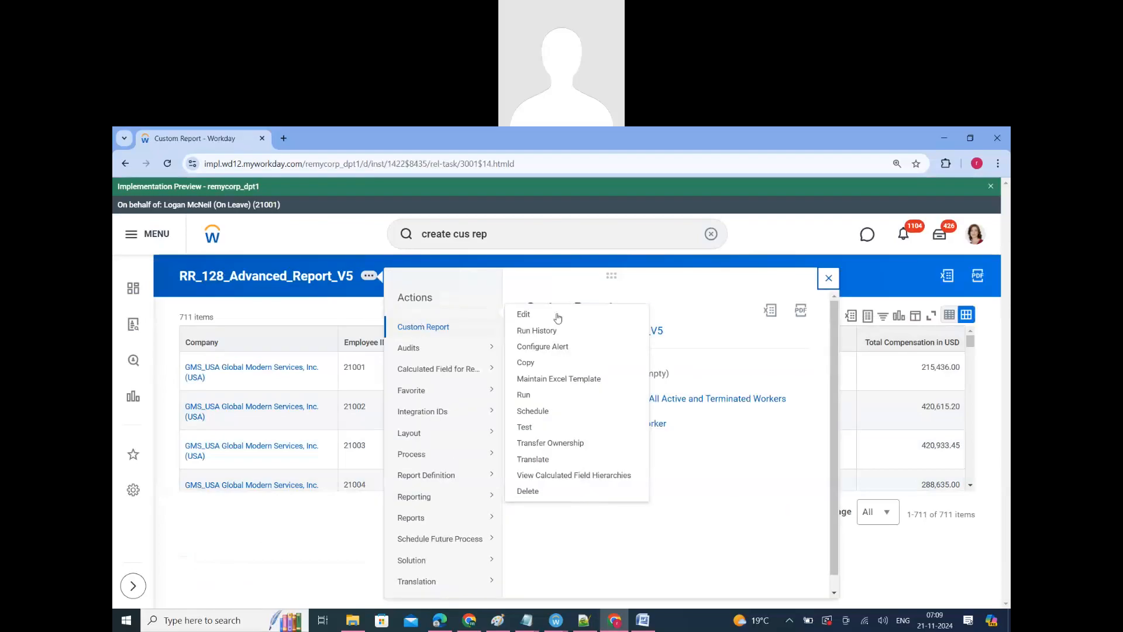
{"action": "left_click", "coordinate": [525, 314]}
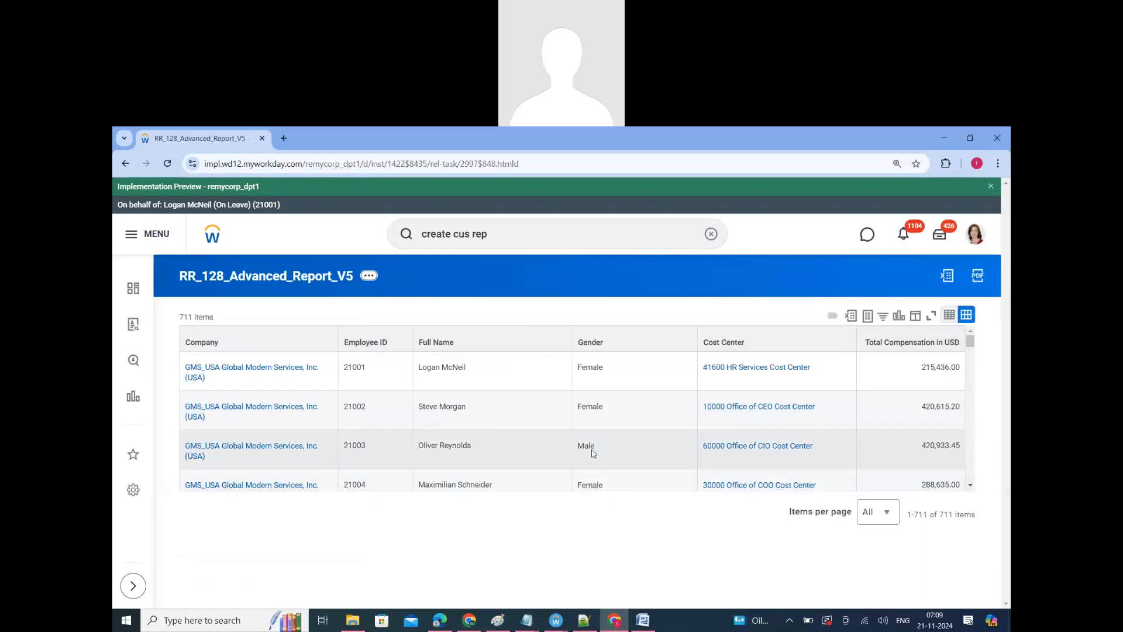
{"action": "scroll", "coordinate": [476, 391], "scroll_direction": "down", "scroll_amount": 3}
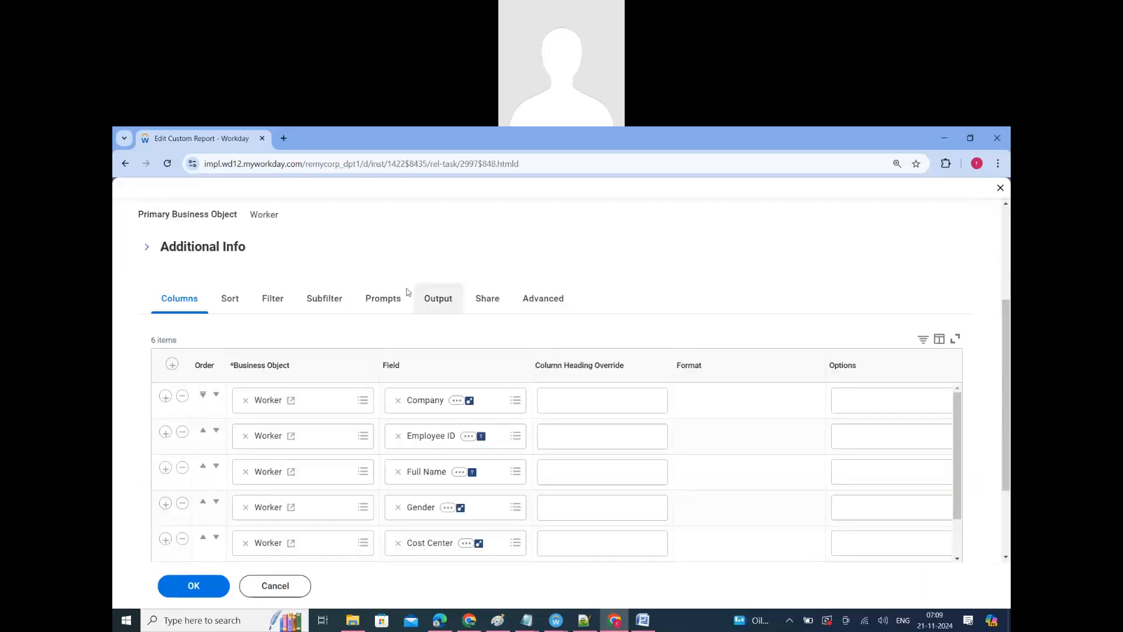
{"action": "left_click", "coordinate": [433, 300]}
{"action": "scroll", "coordinate": [402, 424], "scroll_direction": "down", "scroll_amount": 2}
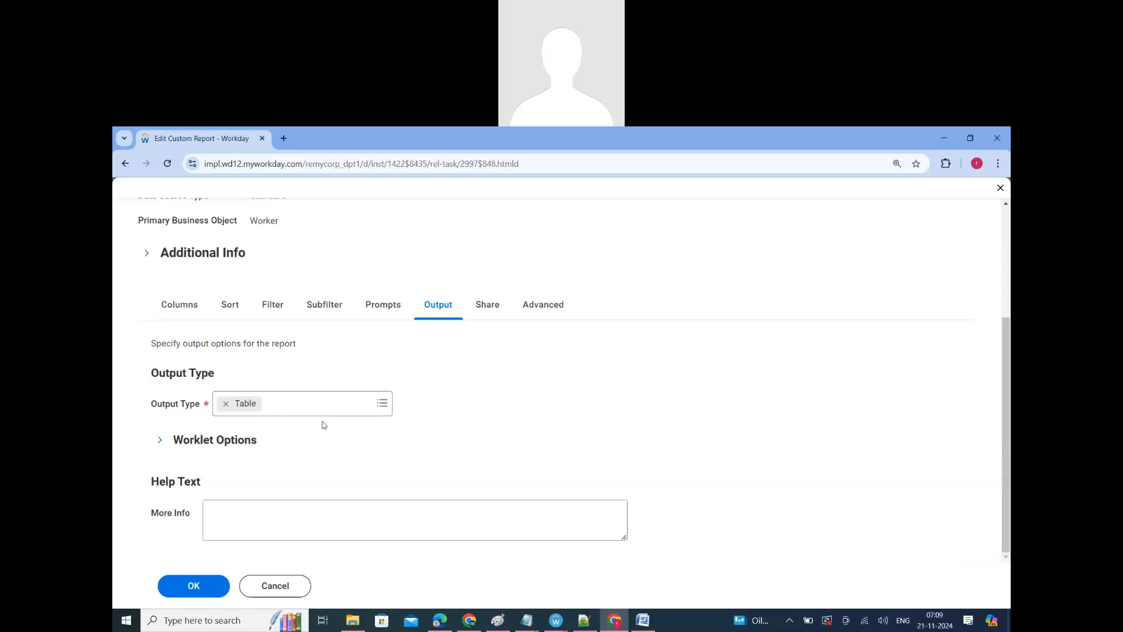
{"action": "left_click", "coordinate": [386, 411]}
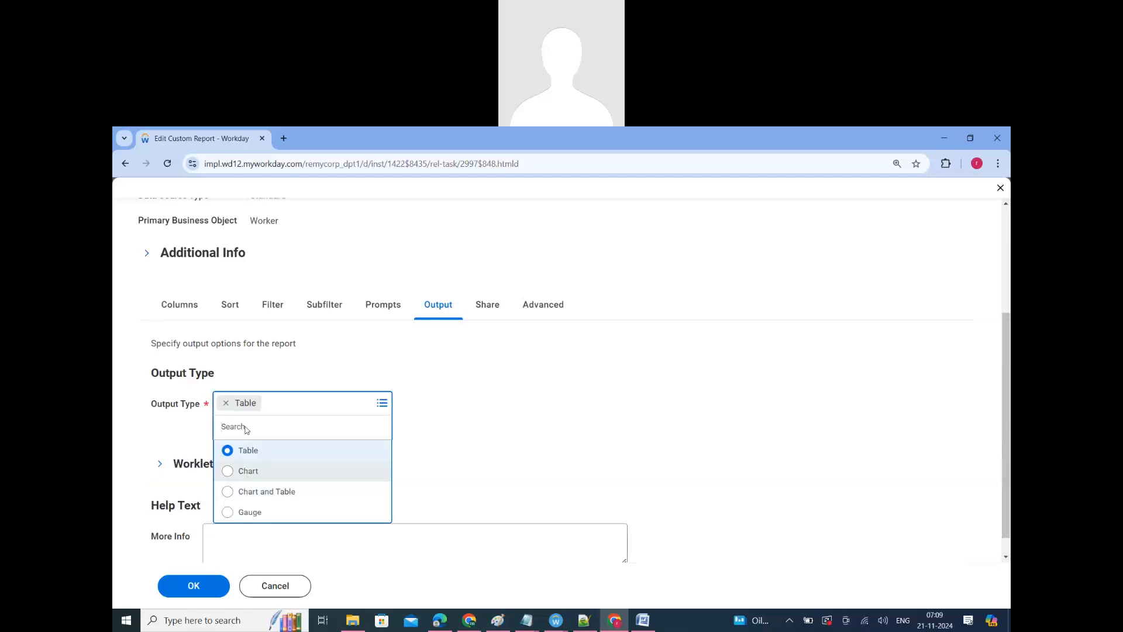
{"action": "left_click", "coordinate": [246, 472]}
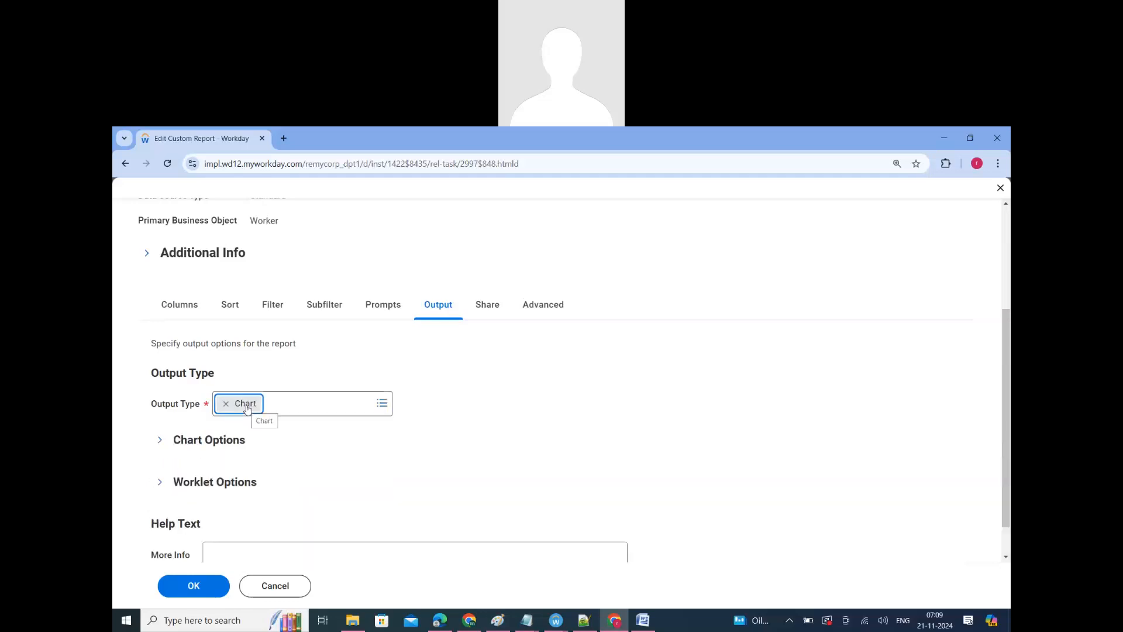
Step: Review the chart type, categories and series in the chart options, and save and run the report
{"action": "scroll", "coordinate": [247, 408], "scroll_direction": "down", "scroll_amount": 1}
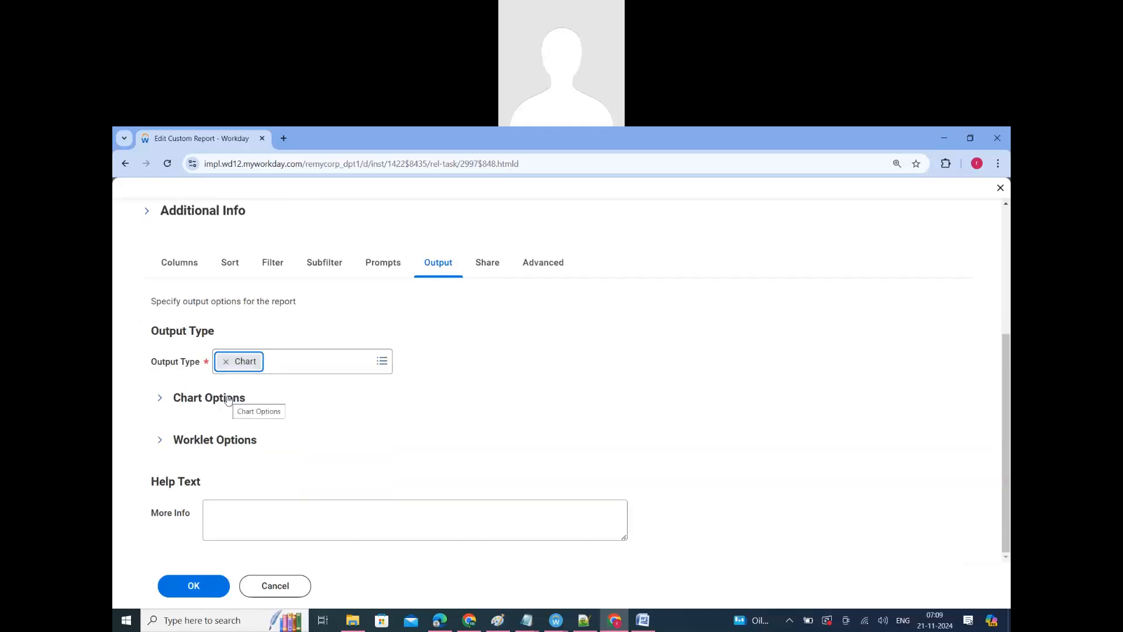
{"action": "left_click", "coordinate": [239, 400]}
{"action": "scroll", "coordinate": [360, 338], "scroll_direction": "down", "scroll_amount": 1}
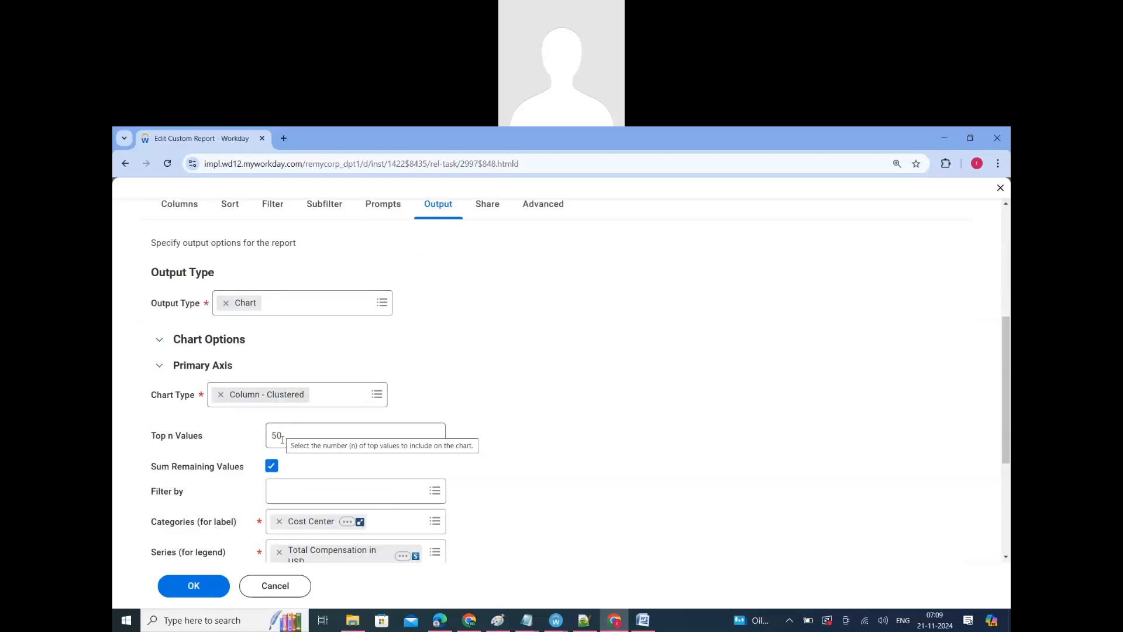
{"action": "scroll", "coordinate": [278, 410], "scroll_direction": "down", "scroll_amount": 2}
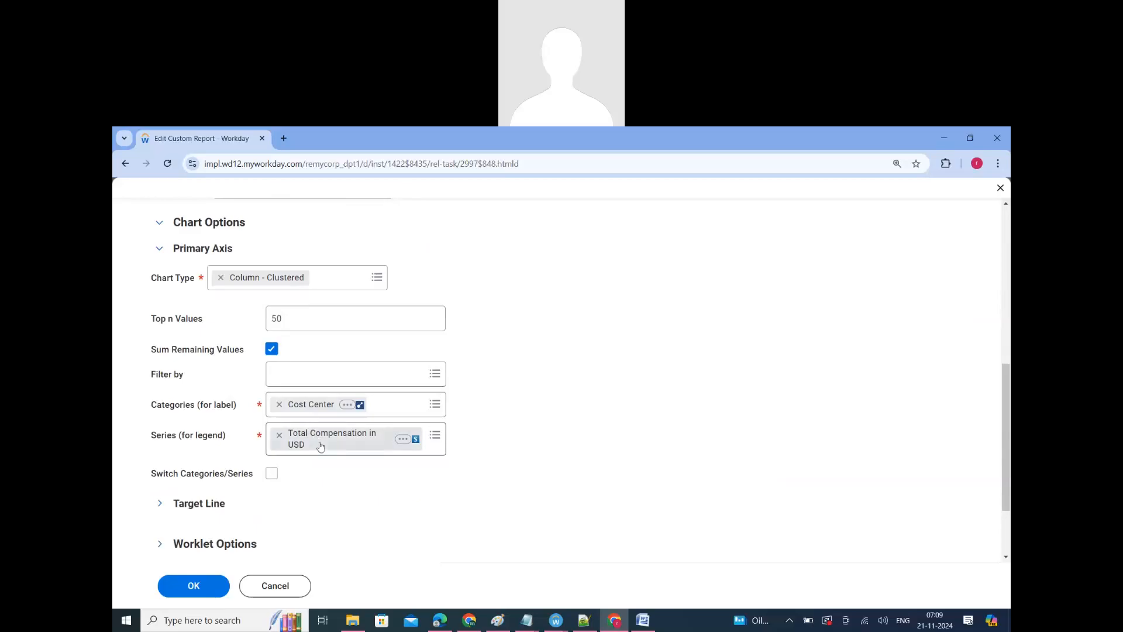
{"action": "left_click", "coordinate": [197, 580]}
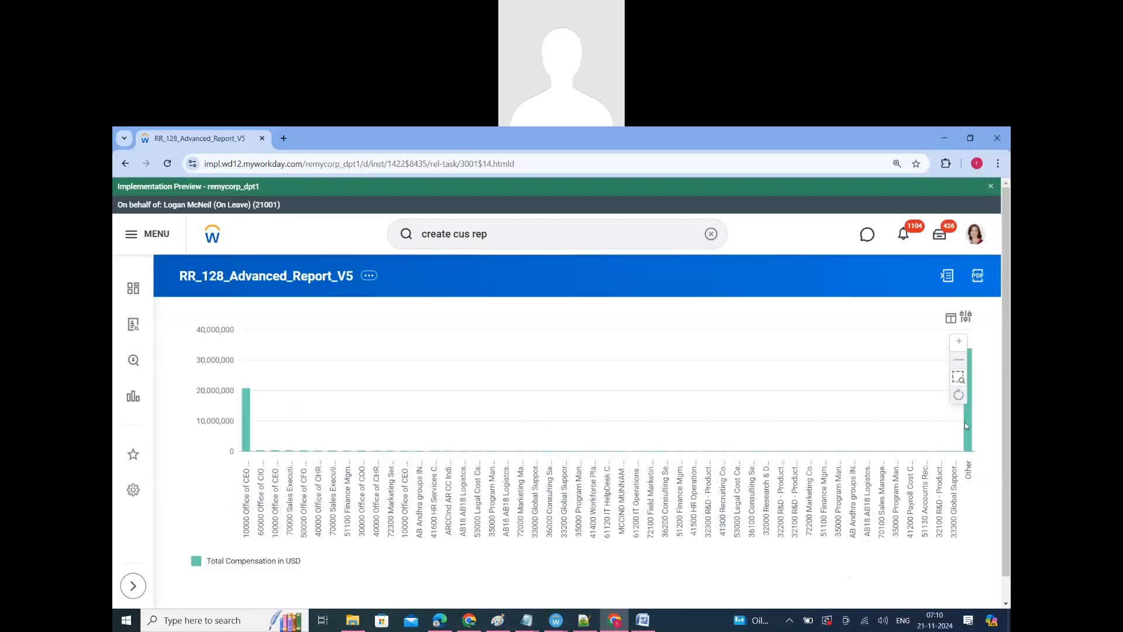
Step: Preview the chart as Donut, Line, Bubble, Clustered Column, Stacked Column, 100% Column and Clustered Bar
{"action": "left_click", "coordinate": [967, 319]}
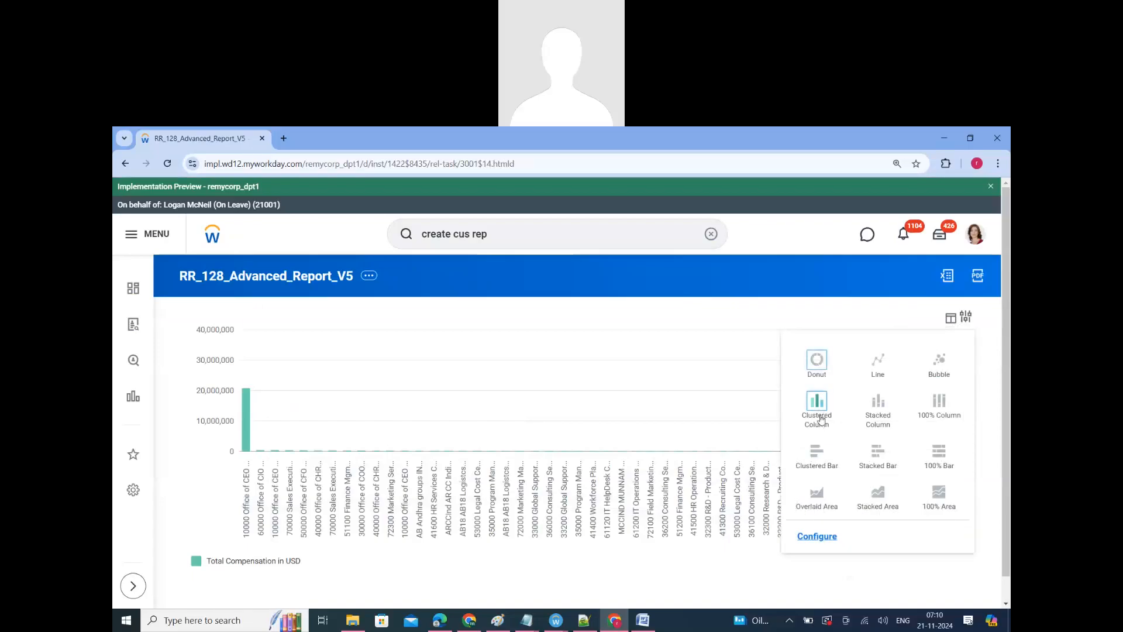
{"action": "left_click", "coordinate": [817, 363]}
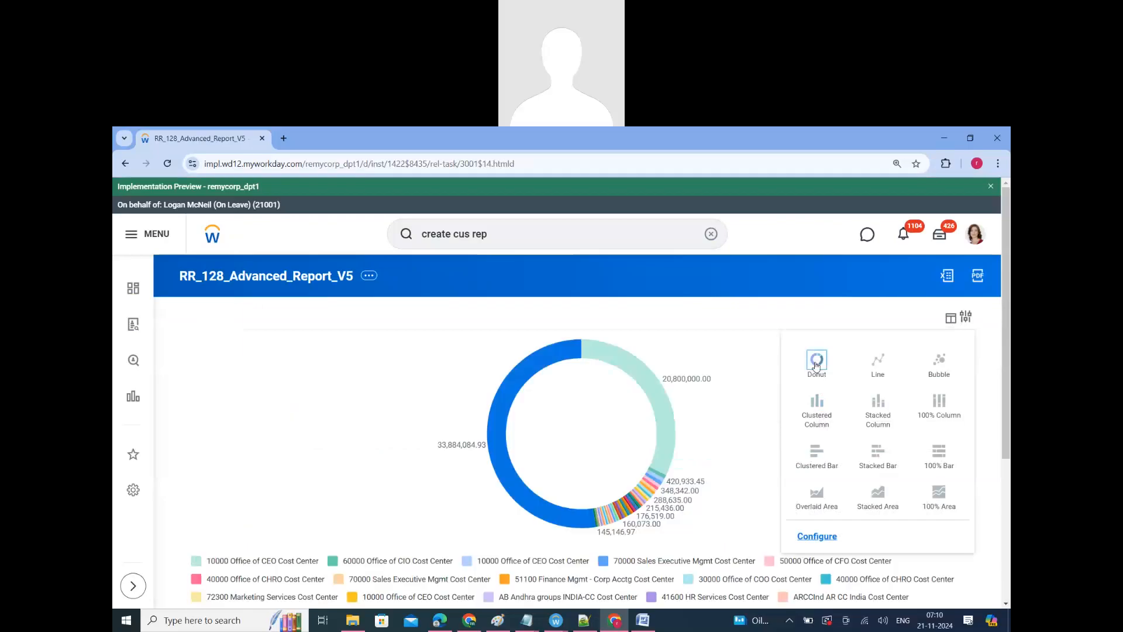
{"action": "left_click", "coordinate": [884, 364]}
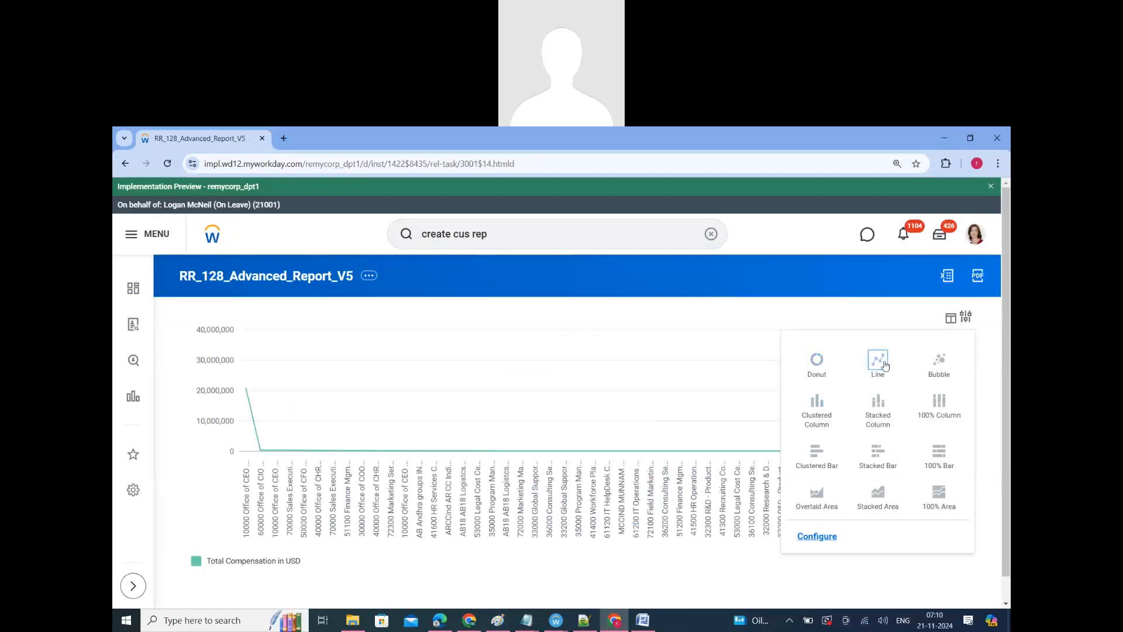
{"action": "left_click", "coordinate": [934, 364]}
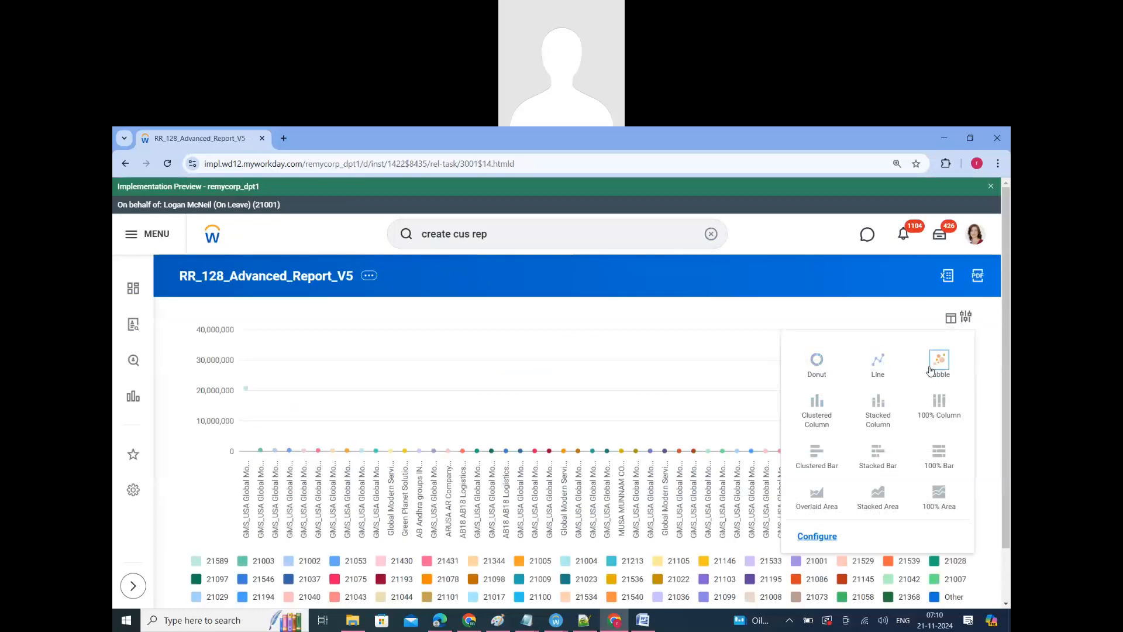
{"action": "left_click", "coordinate": [814, 406]}
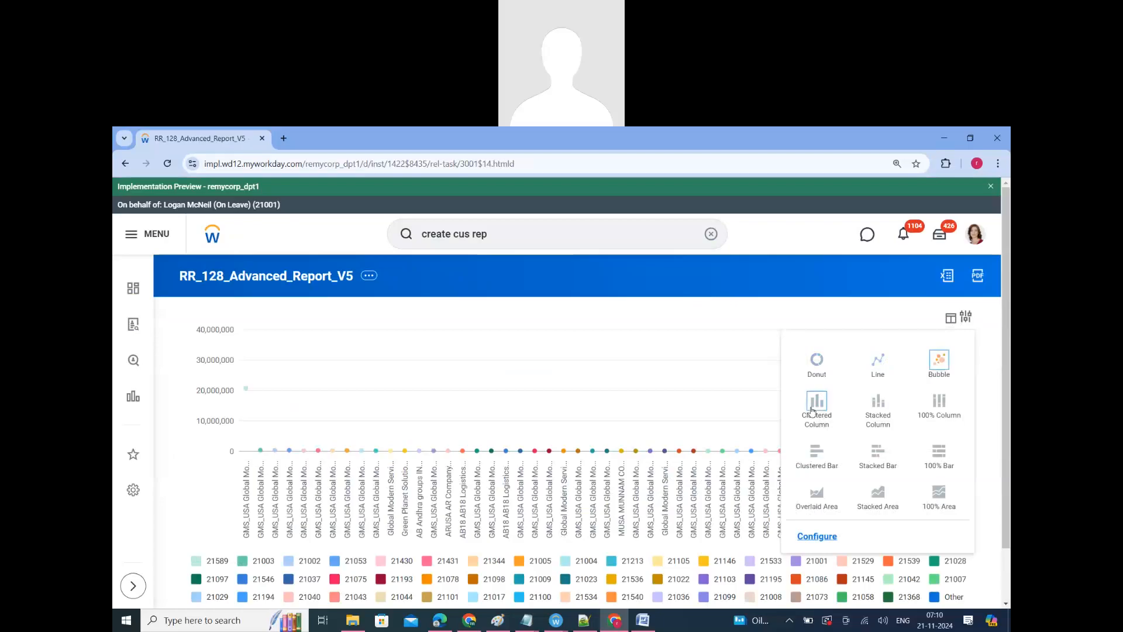
{"action": "left_click", "coordinate": [882, 408]}
{"action": "left_click", "coordinate": [931, 406]}
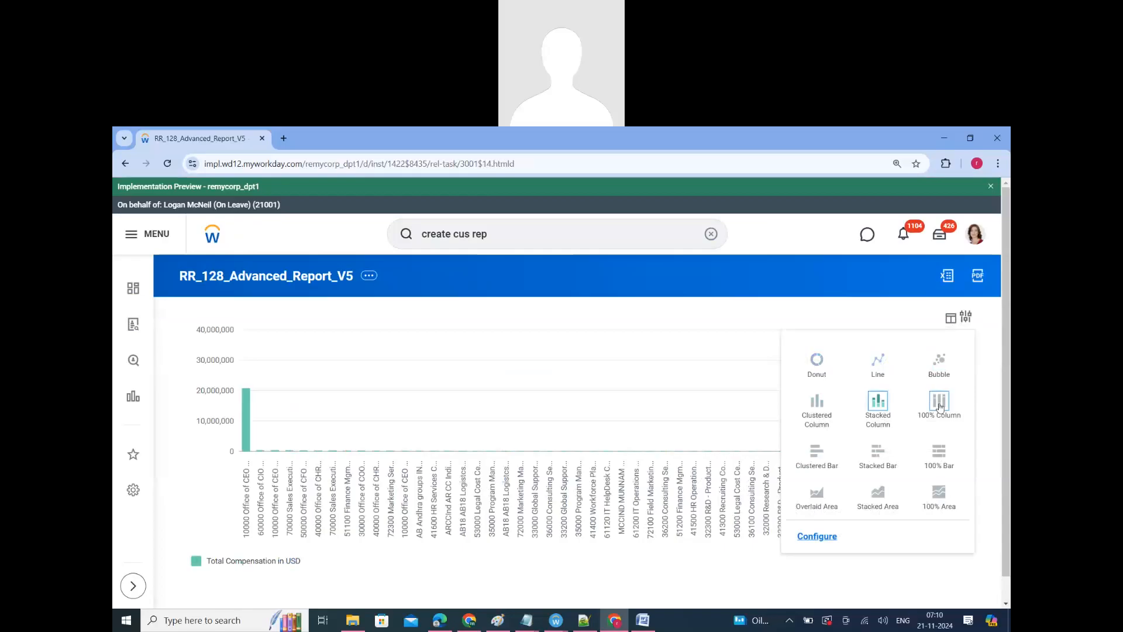
{"action": "left_click", "coordinate": [801, 459]}
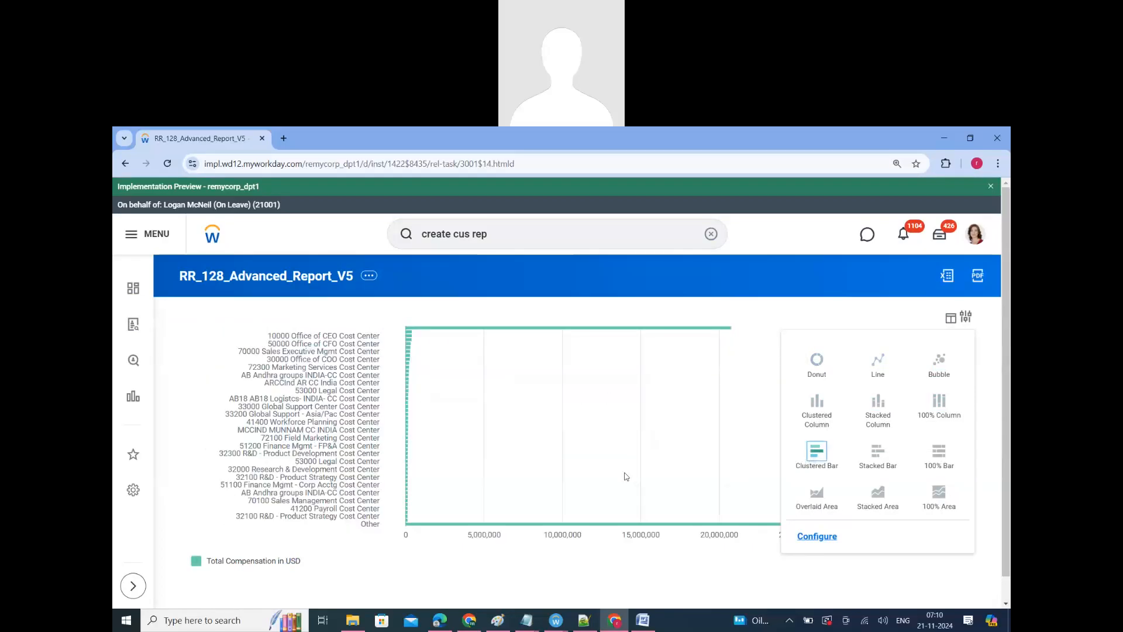
{"action": "left_click", "coordinate": [490, 572]}
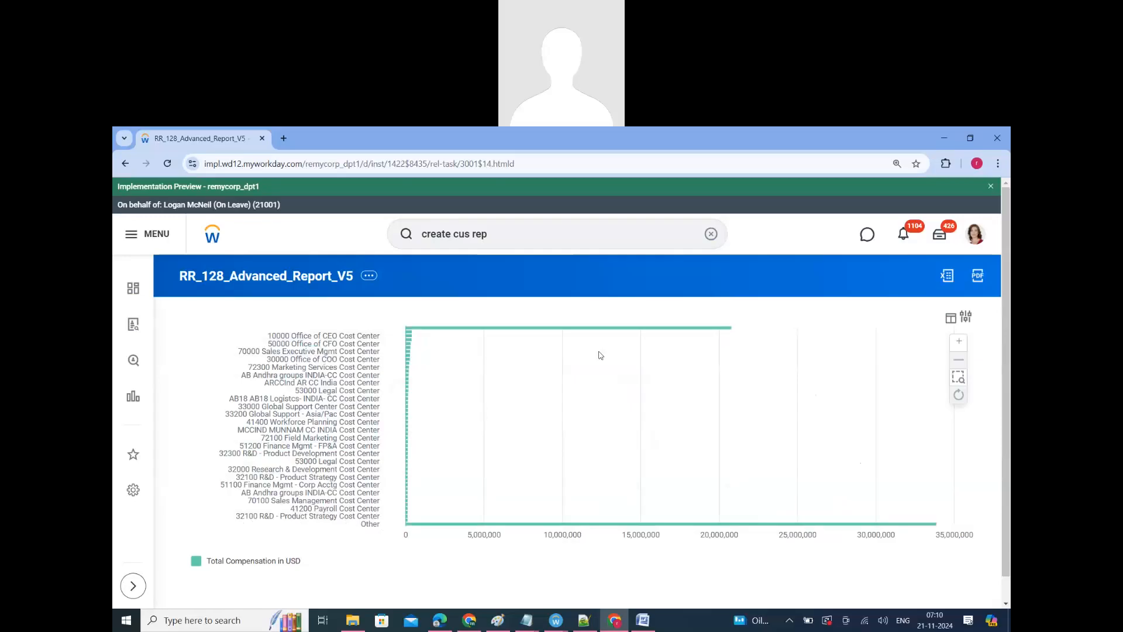
Step: Reopen the report definition for editing and set the chart's categories label field to Company
{"action": "left_click", "coordinate": [370, 277]}
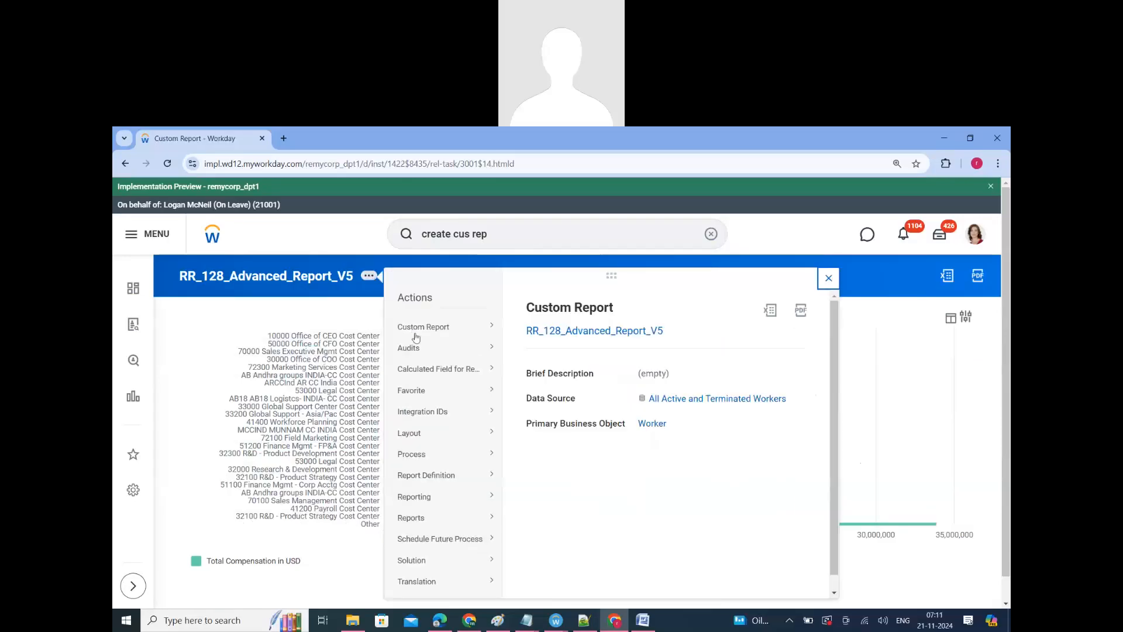
{"action": "mouse_move", "coordinate": [450, 331]}
{"action": "left_click", "coordinate": [670, 326]}
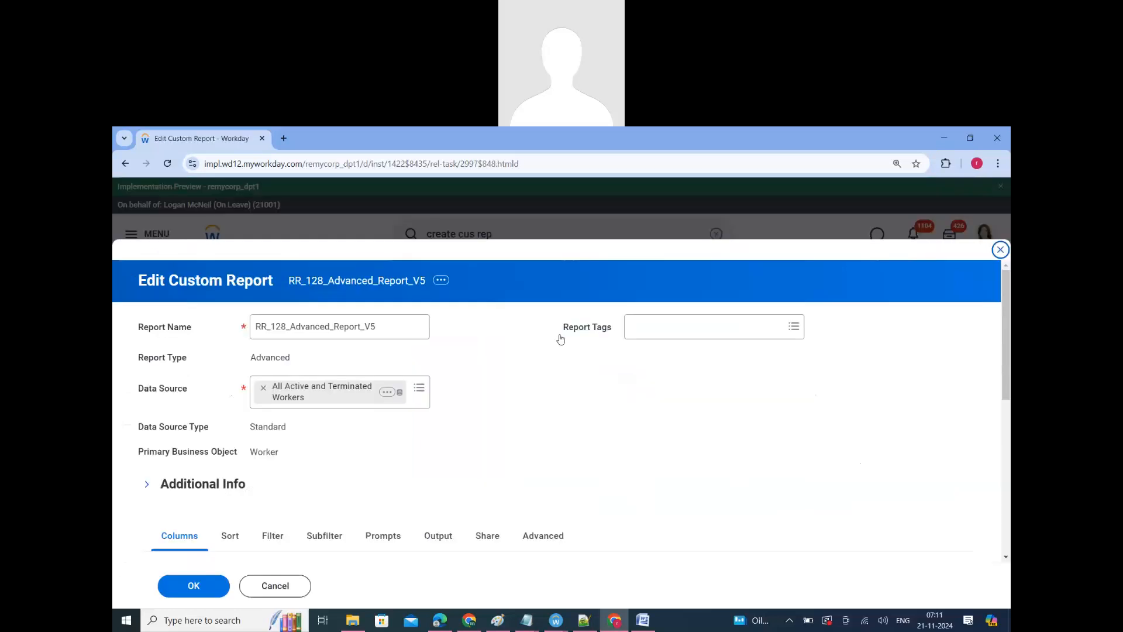
{"action": "scroll", "coordinate": [556, 336], "scroll_direction": "down", "scroll_amount": 5}
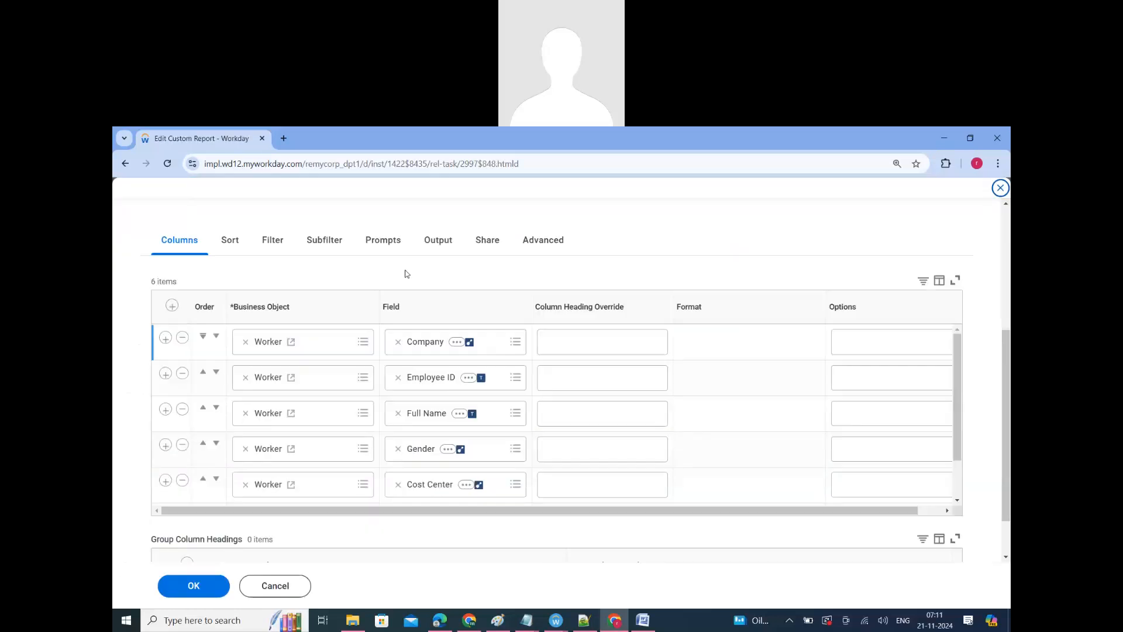
{"action": "left_click", "coordinate": [440, 242]}
{"action": "scroll", "coordinate": [407, 384], "scroll_direction": "down", "scroll_amount": 3}
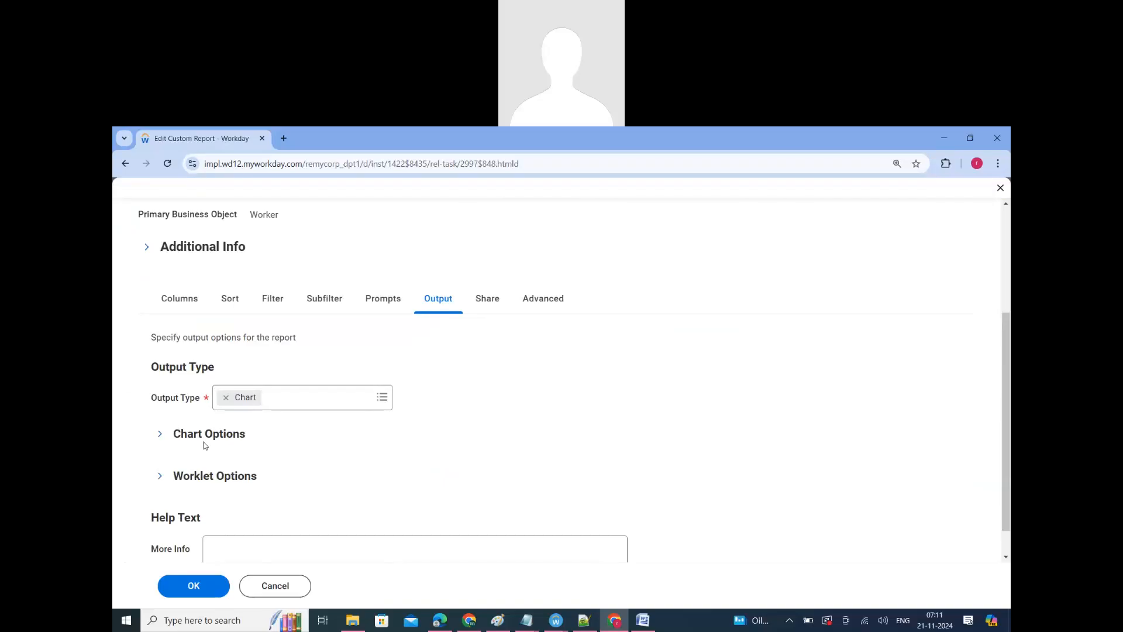
{"action": "scroll", "coordinate": [232, 409], "scroll_direction": "down", "scroll_amount": 1}
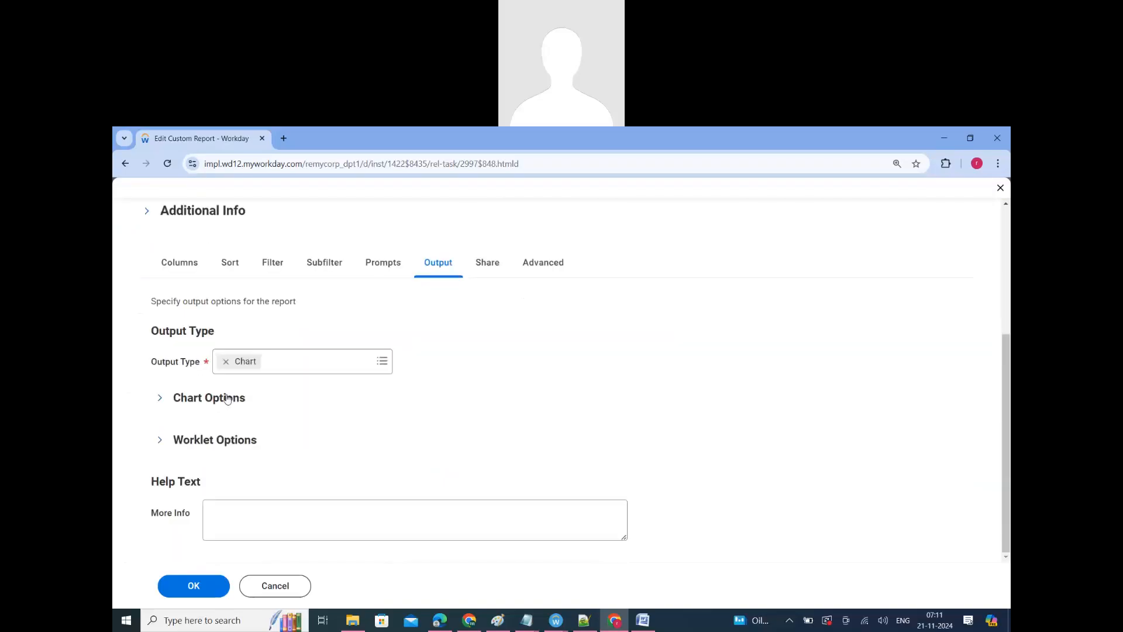
{"action": "left_click", "coordinate": [227, 399]}
{"action": "scroll", "coordinate": [354, 448], "scroll_direction": "down", "scroll_amount": 2}
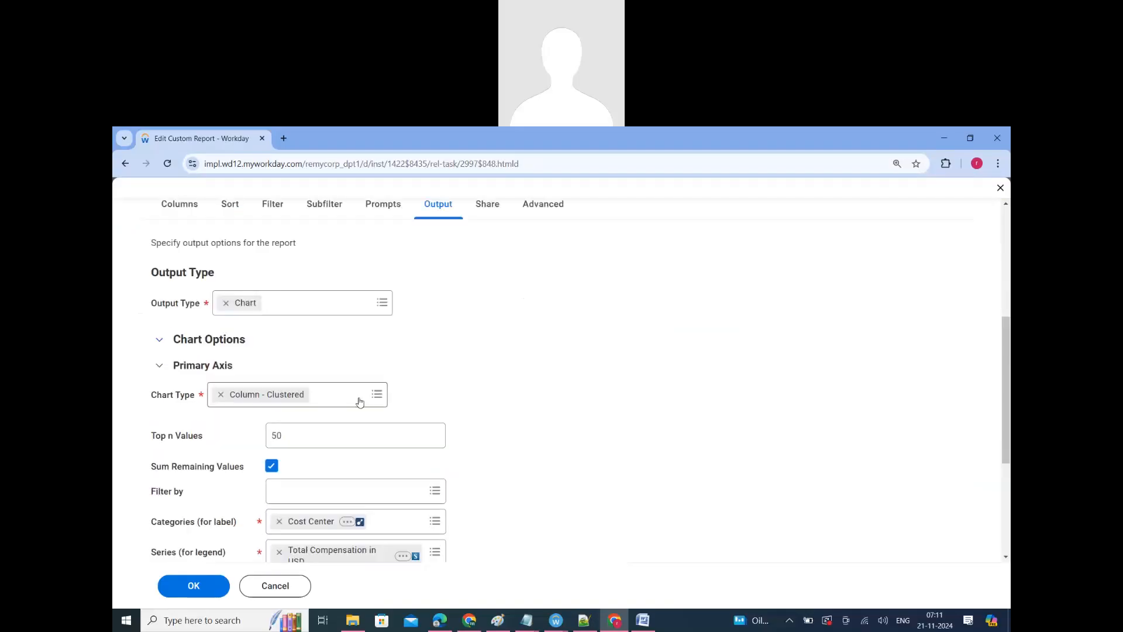
{"action": "scroll", "coordinate": [327, 444], "scroll_direction": "down", "scroll_amount": 4}
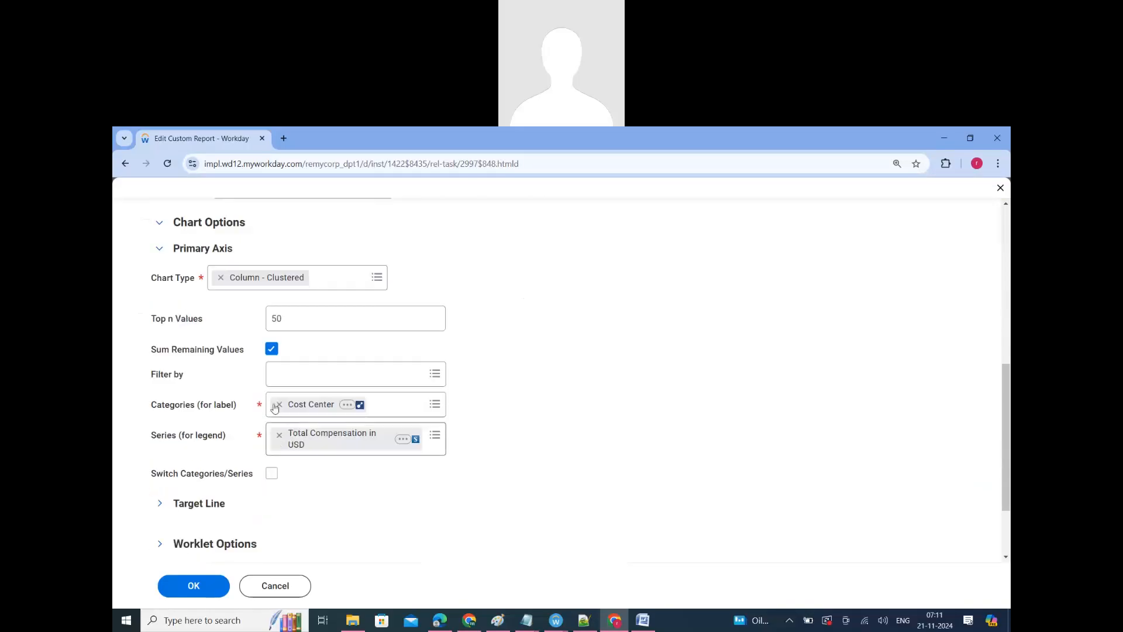
{"action": "left_click", "coordinate": [294, 404]}
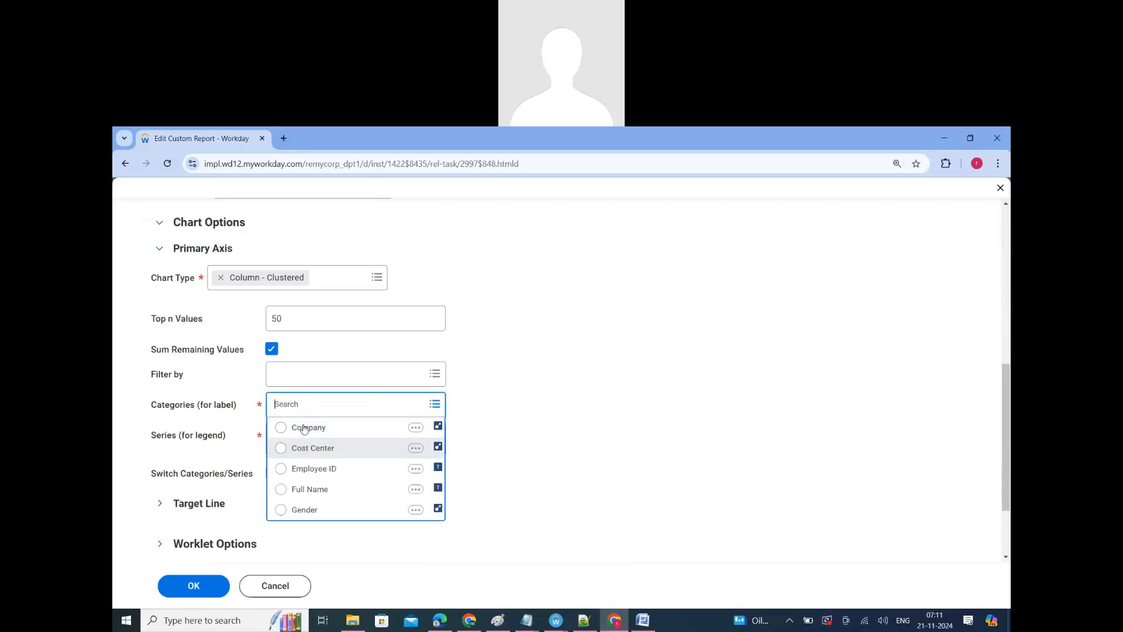
{"action": "left_click", "coordinate": [304, 429]}
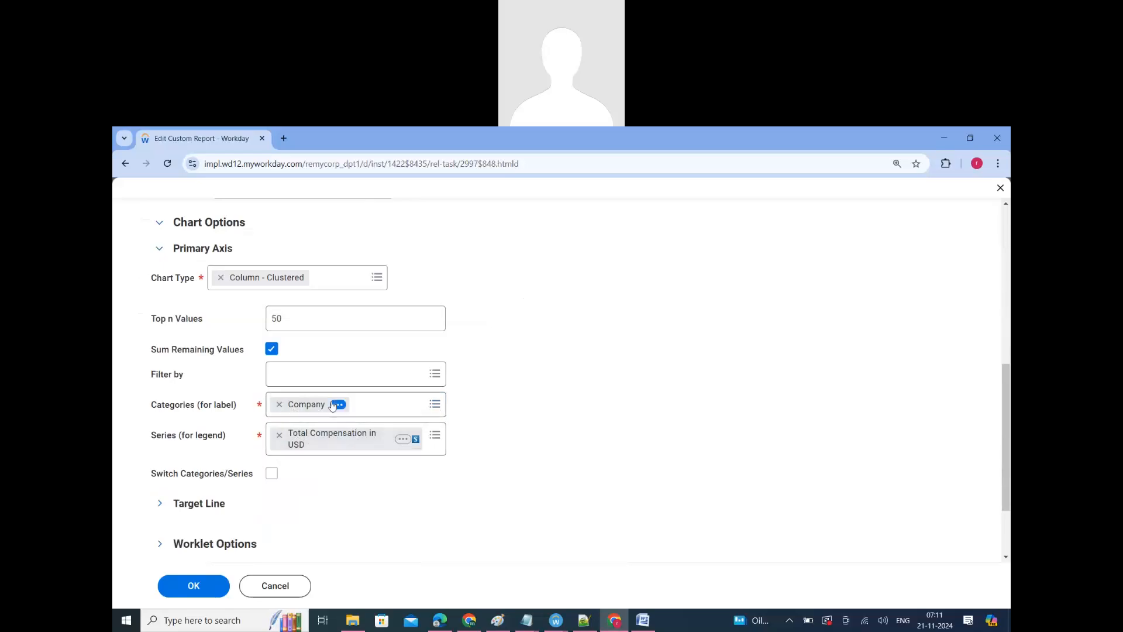
Step: Set the chart type to Donut with Total Compensation in USD as the series, and save and run the report
{"action": "left_click", "coordinate": [322, 280]}
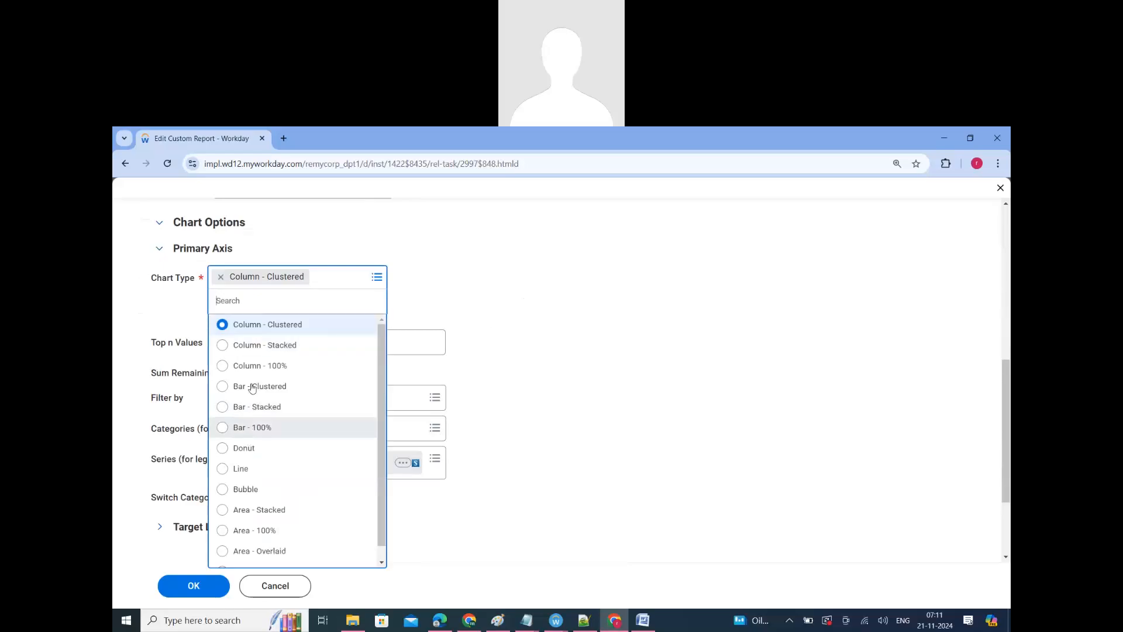
{"action": "left_click", "coordinate": [244, 447]}
{"action": "left_click", "coordinate": [194, 586]}
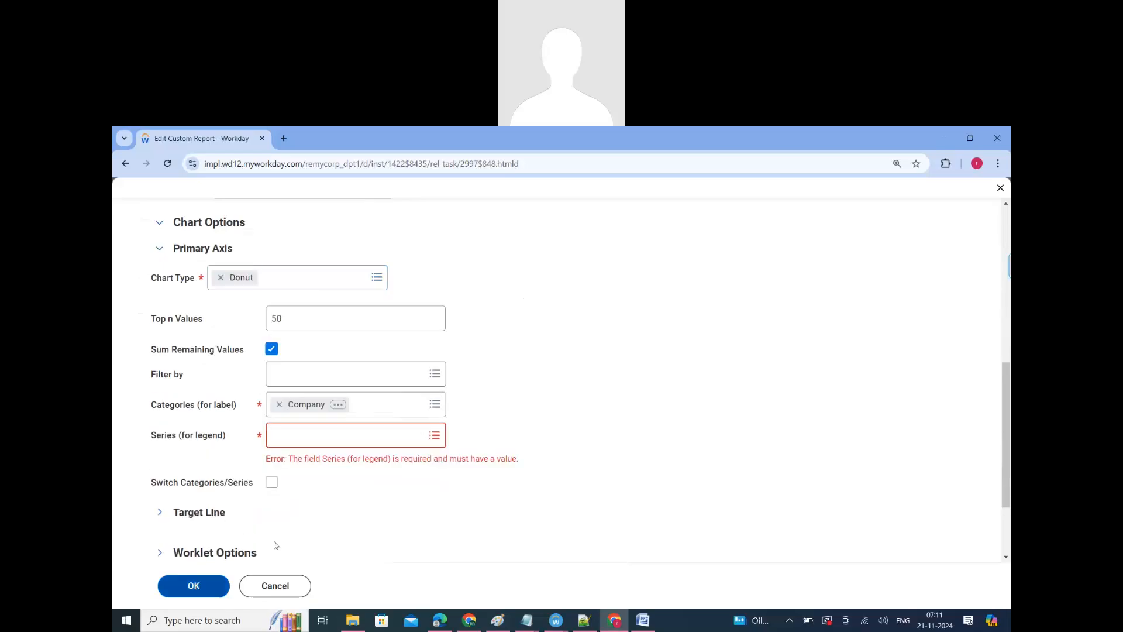
{"action": "left_click", "coordinate": [329, 434]}
{"action": "left_click", "coordinate": [328, 461]}
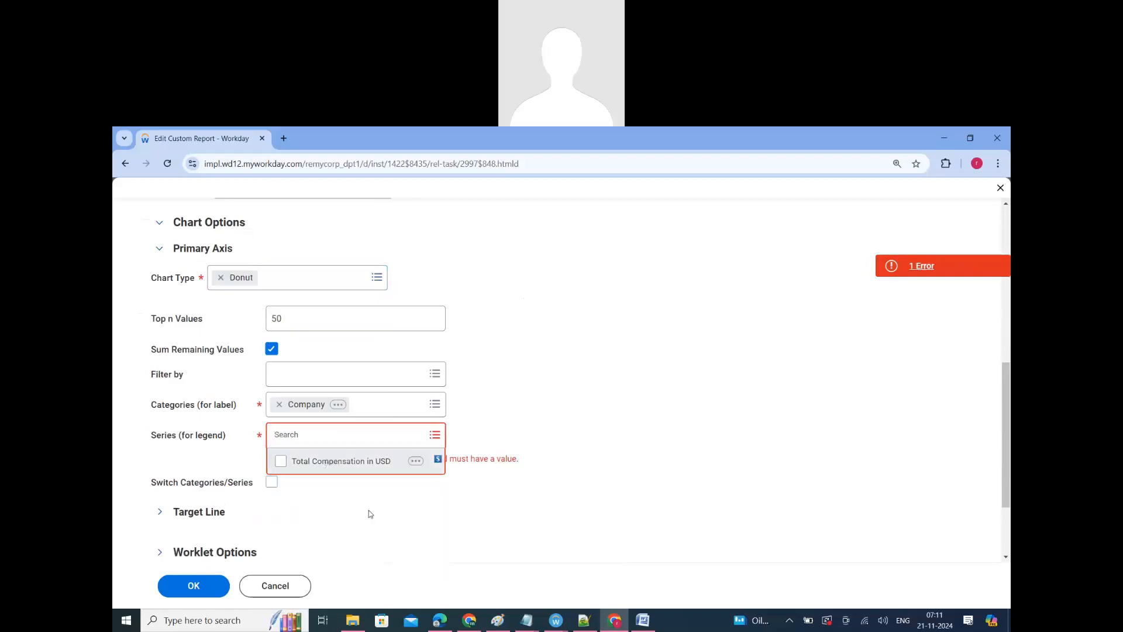
{"action": "left_click", "coordinate": [195, 594]}
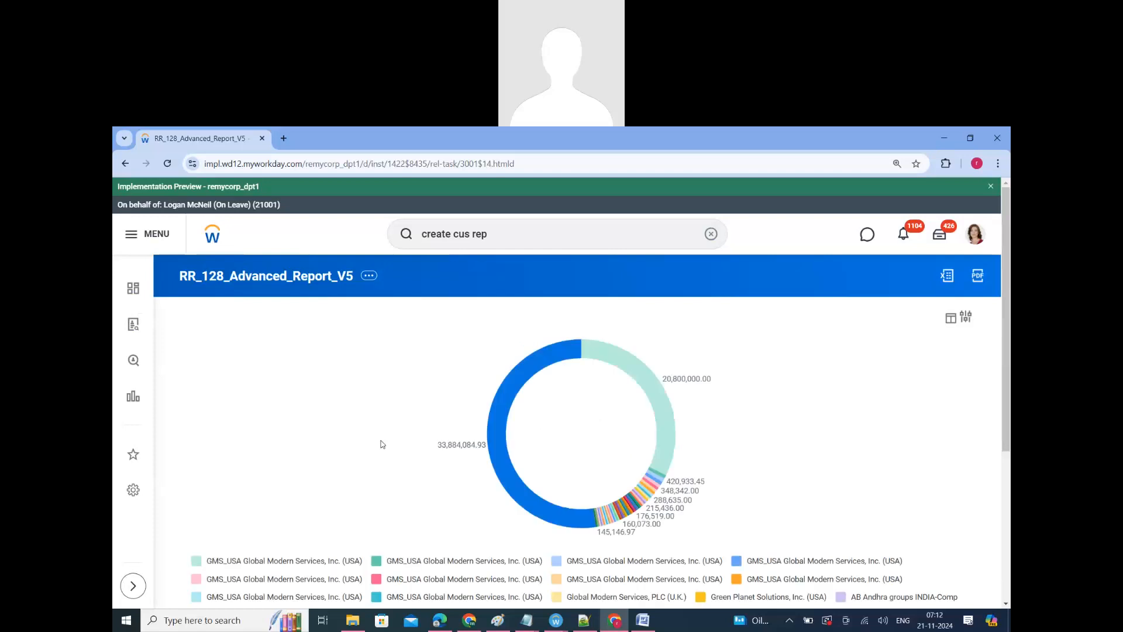
Step: Review the donut chart's company legend and reopen the report definition for editing
{"action": "scroll", "coordinate": [381, 469], "scroll_direction": "down", "scroll_amount": 3}
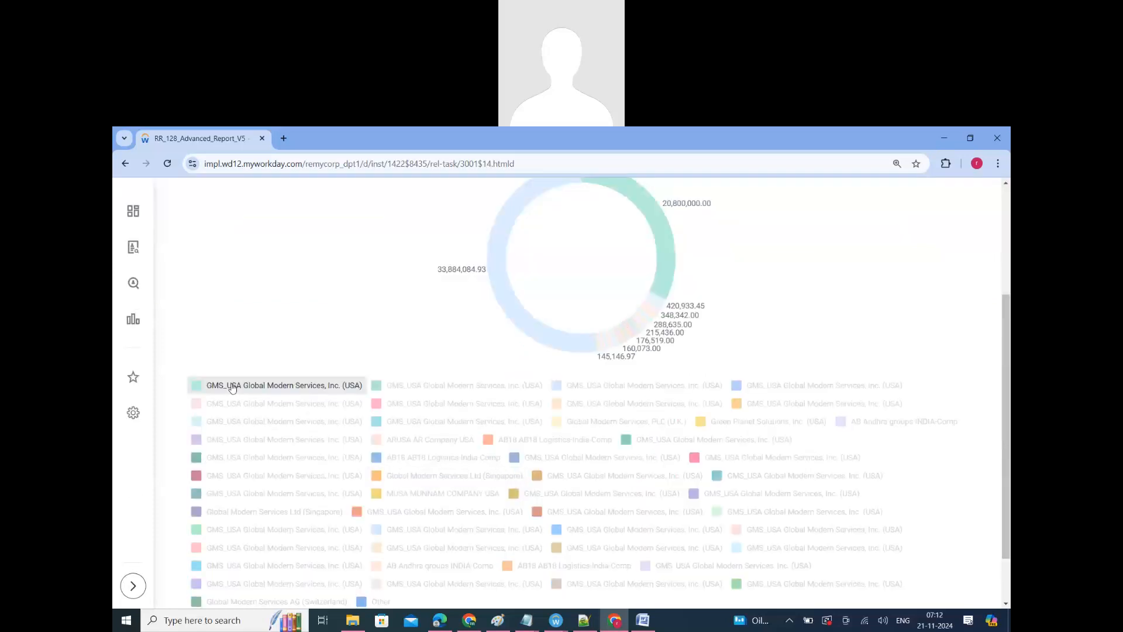
{"action": "scroll", "coordinate": [585, 509], "scroll_direction": "up", "scroll_amount": 2}
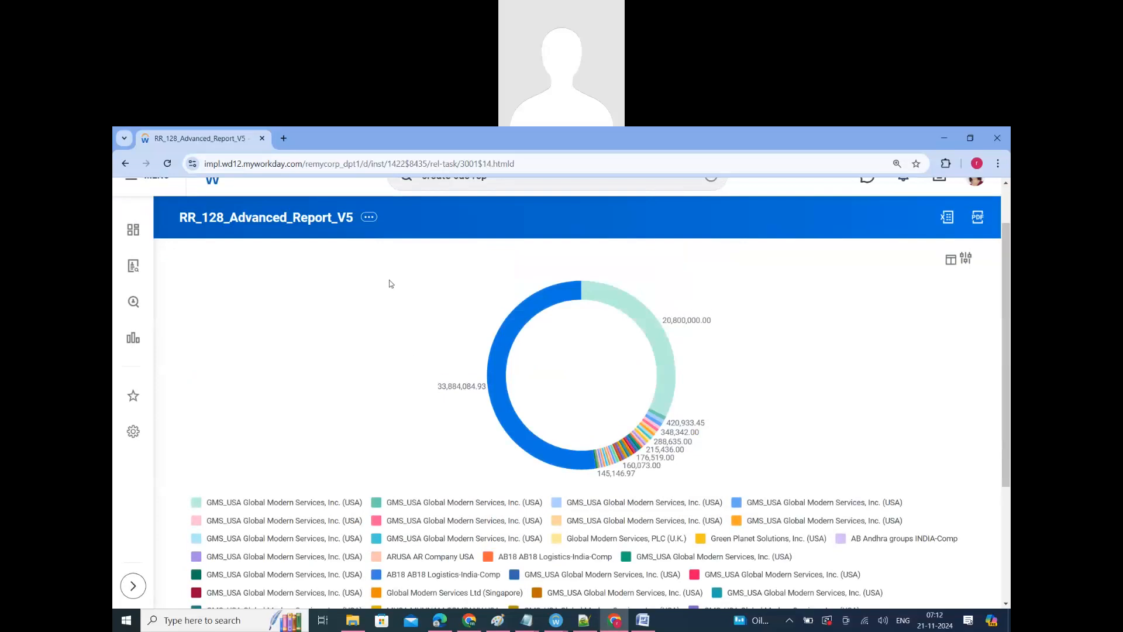
{"action": "left_click", "coordinate": [370, 218]}
{"action": "mouse_move", "coordinate": [445, 268]}
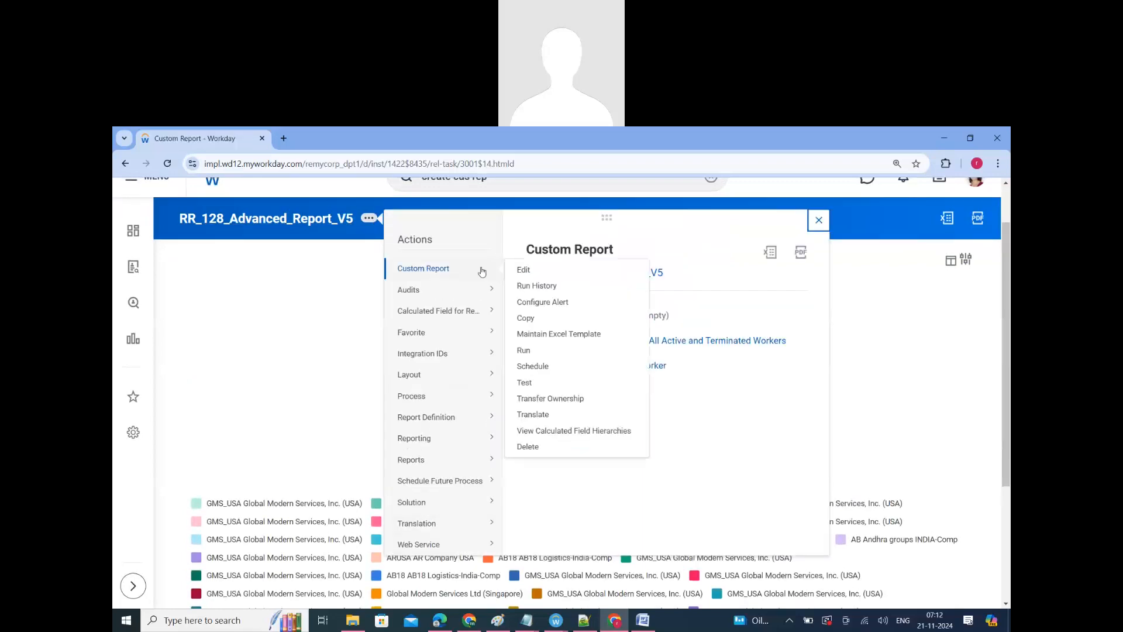
{"action": "left_click", "coordinate": [525, 272]}
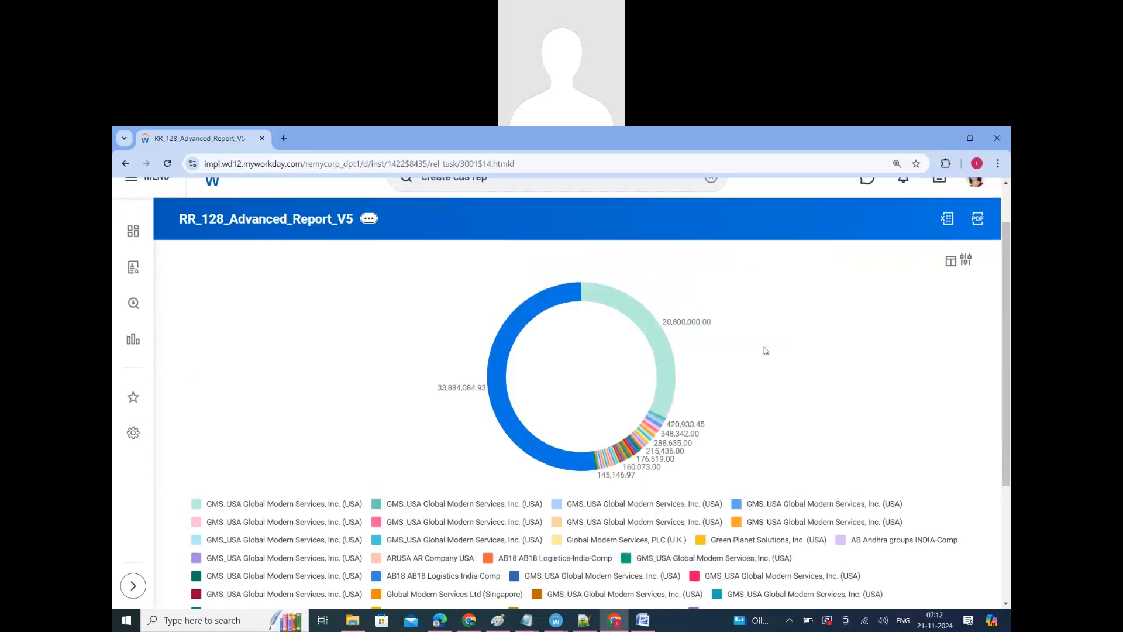
Step: Check the report's column fields and open its output settings
{"action": "scroll", "coordinate": [657, 406], "scroll_direction": "down", "scroll_amount": 5}
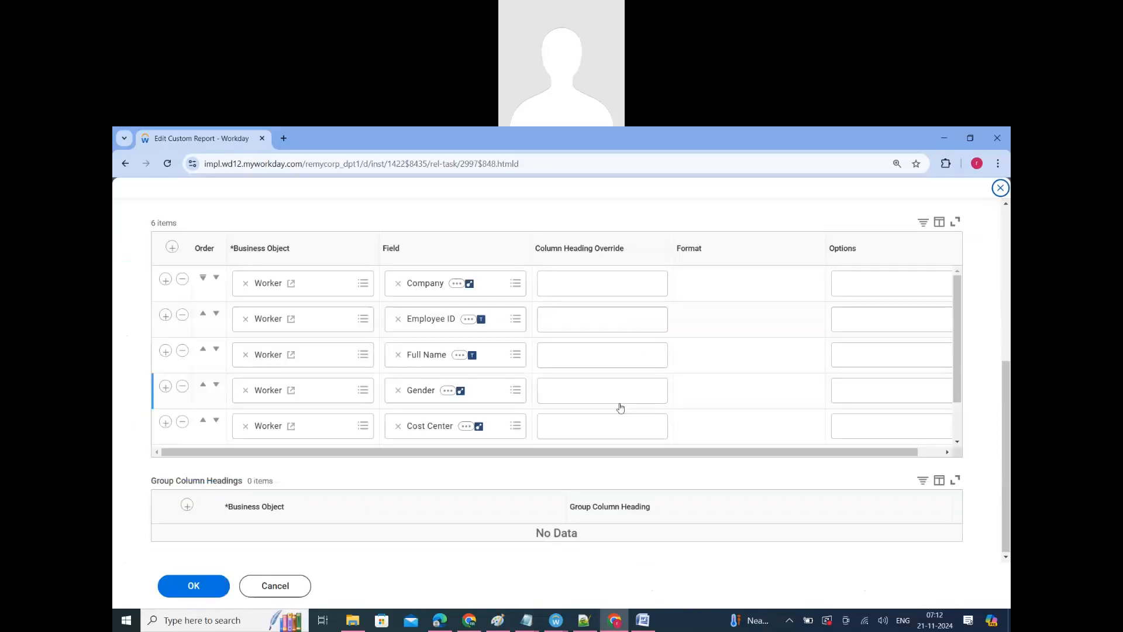
{"action": "scroll", "coordinate": [539, 413], "scroll_direction": "down", "scroll_amount": 2}
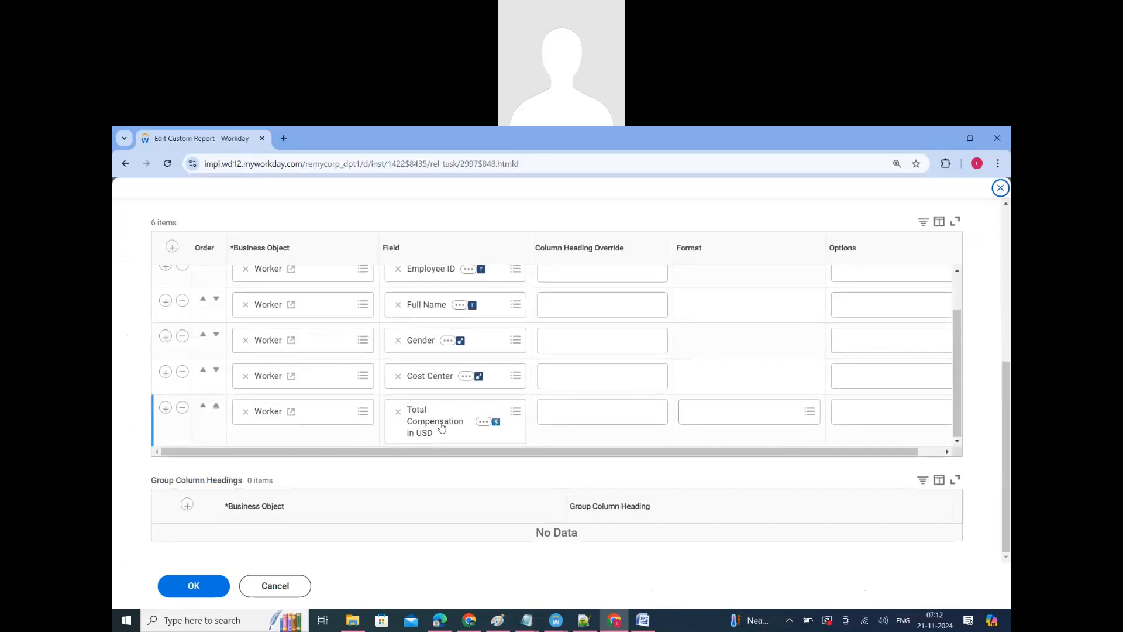
{"action": "left_click_drag", "start_coordinate": [796, 450], "coordinate": [822, 450]}
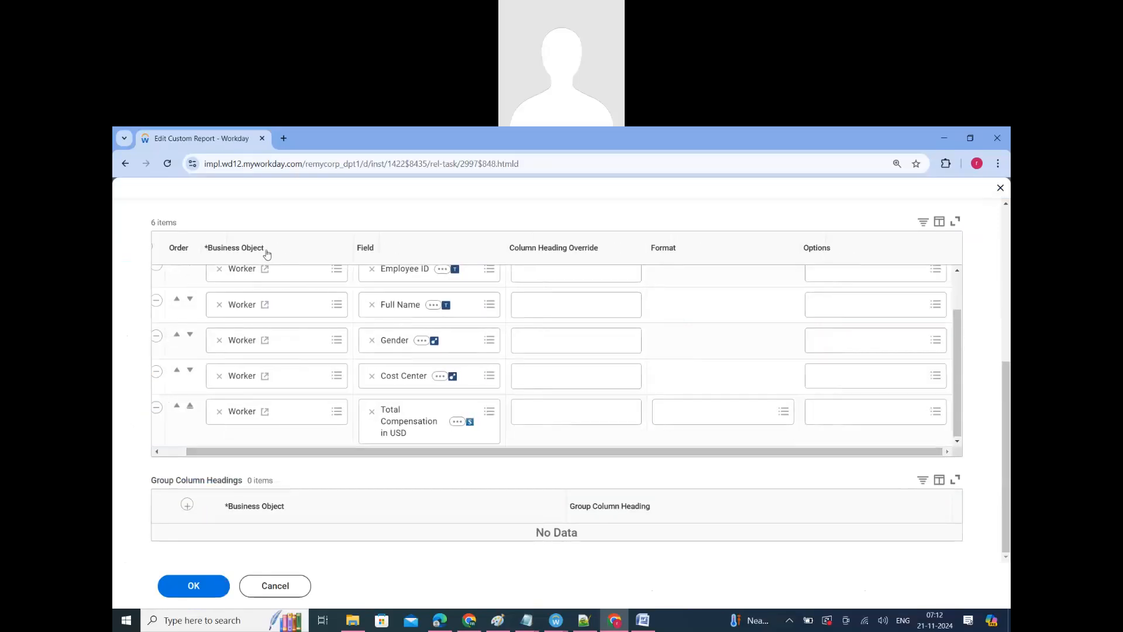
{"action": "scroll", "coordinate": [409, 351], "scroll_direction": "up", "scroll_amount": 3}
{"action": "left_click", "coordinate": [431, 368]}
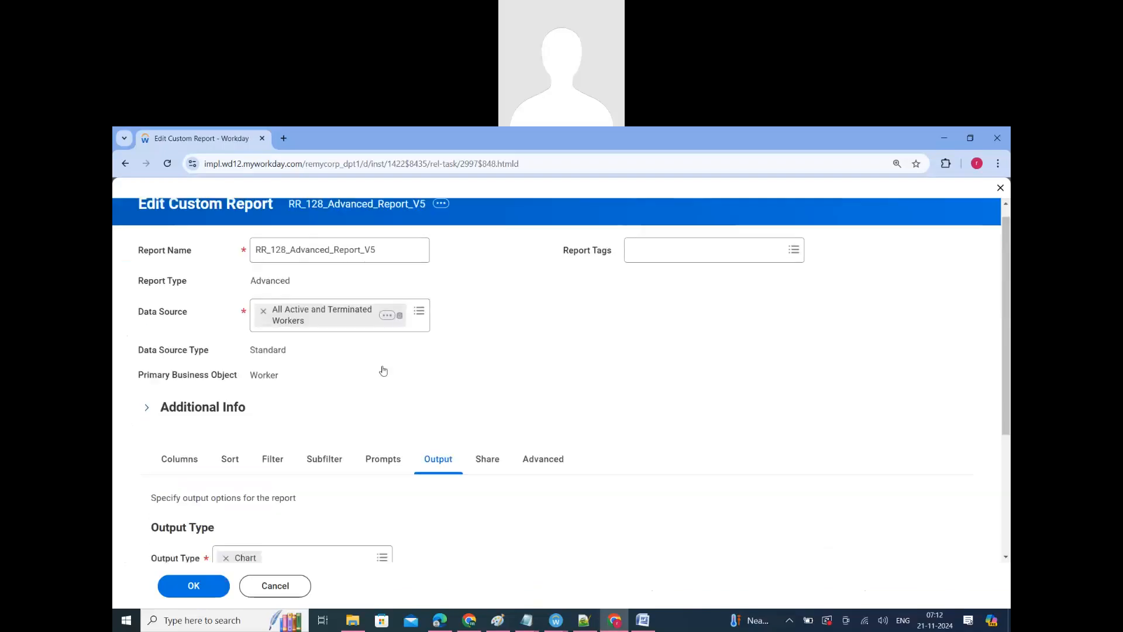
Step: Expand the chart options and review the available chart types for the primary axis
{"action": "scroll", "coordinate": [269, 383], "scroll_direction": "down", "scroll_amount": 3}
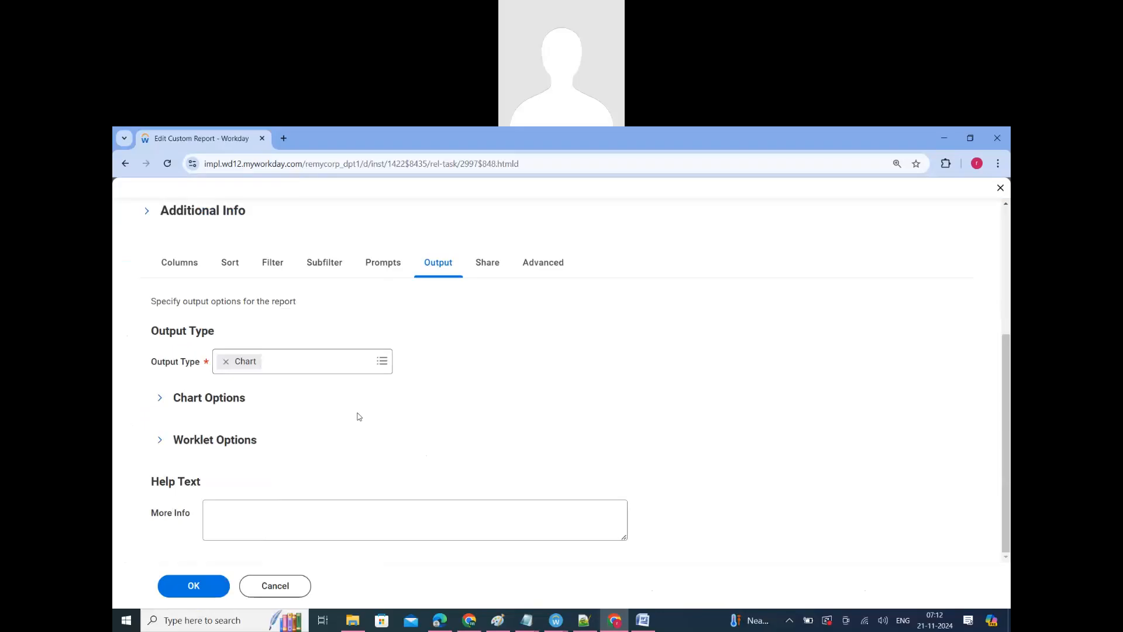
{"action": "left_click", "coordinate": [340, 366]}
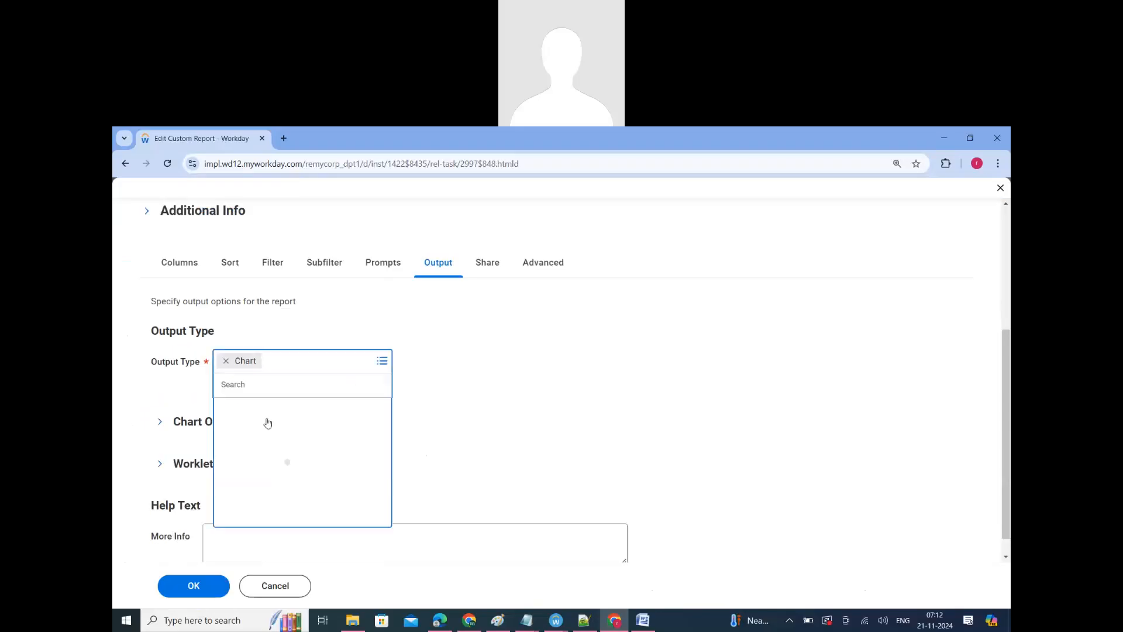
{"action": "left_click", "coordinate": [174, 401]}
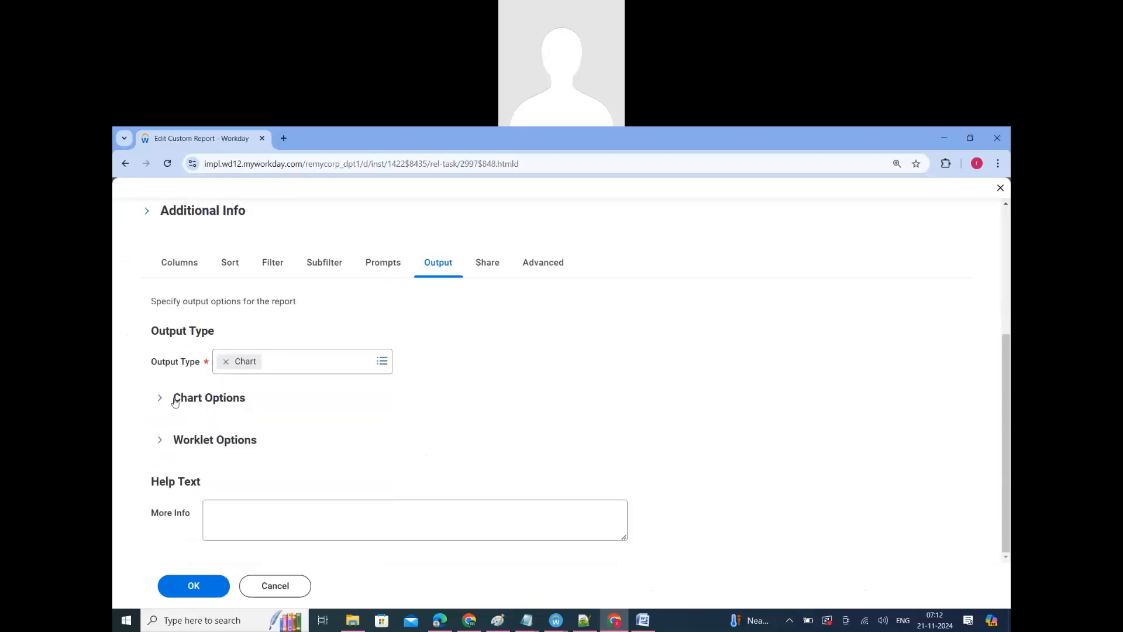
{"action": "scroll", "coordinate": [276, 363], "scroll_direction": "down", "scroll_amount": 2}
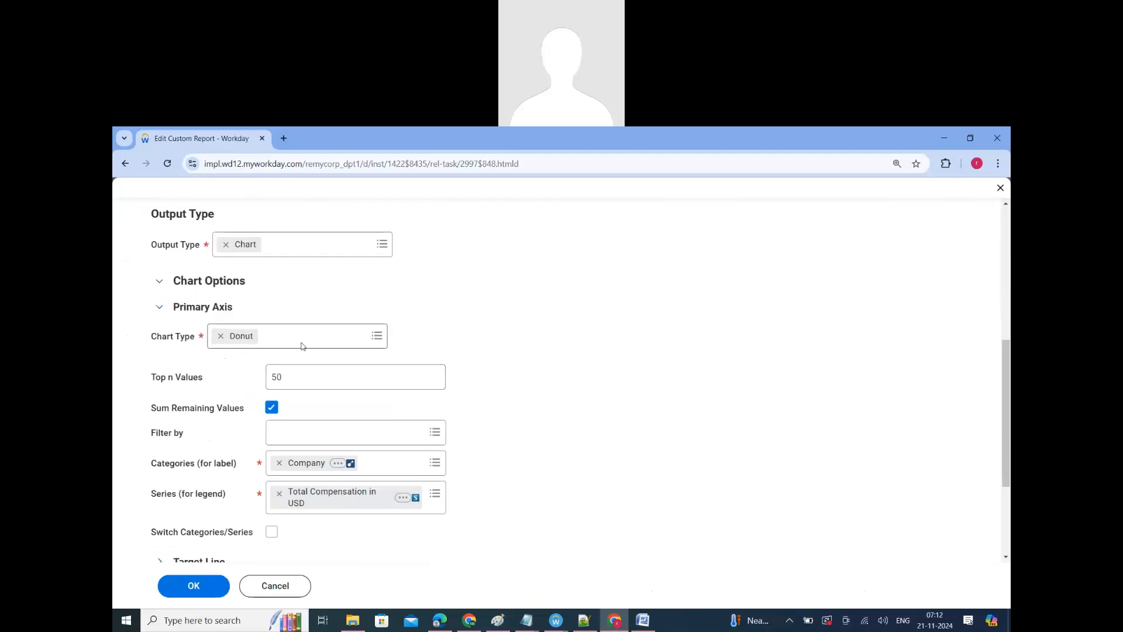
{"action": "left_click", "coordinate": [302, 346]}
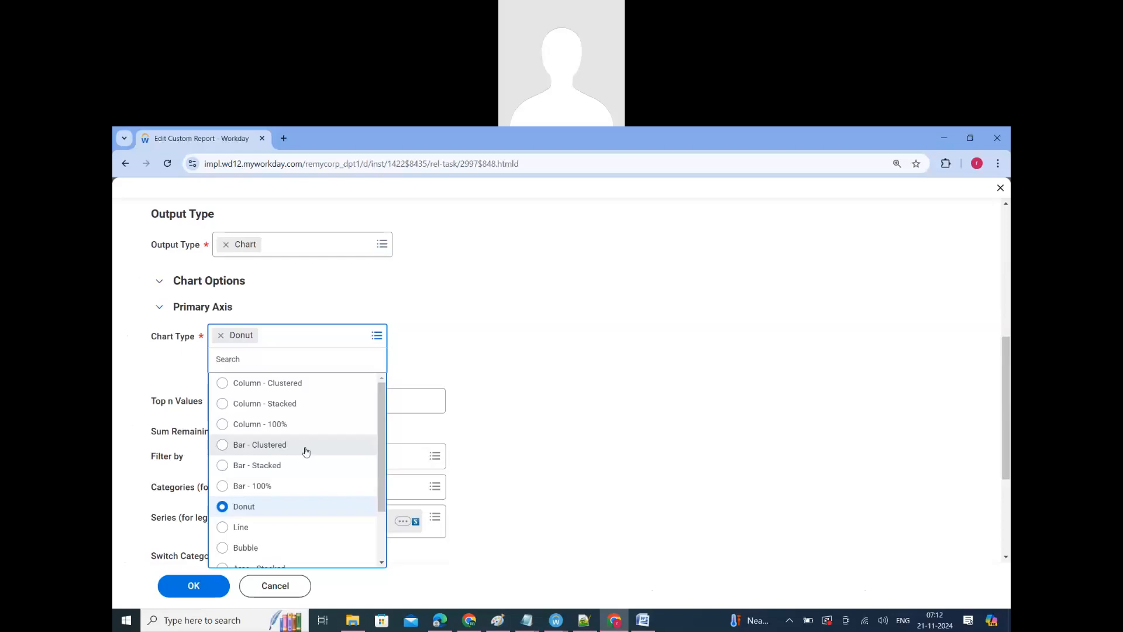
{"action": "scroll", "coordinate": [305, 453], "scroll_direction": "down", "scroll_amount": 2}
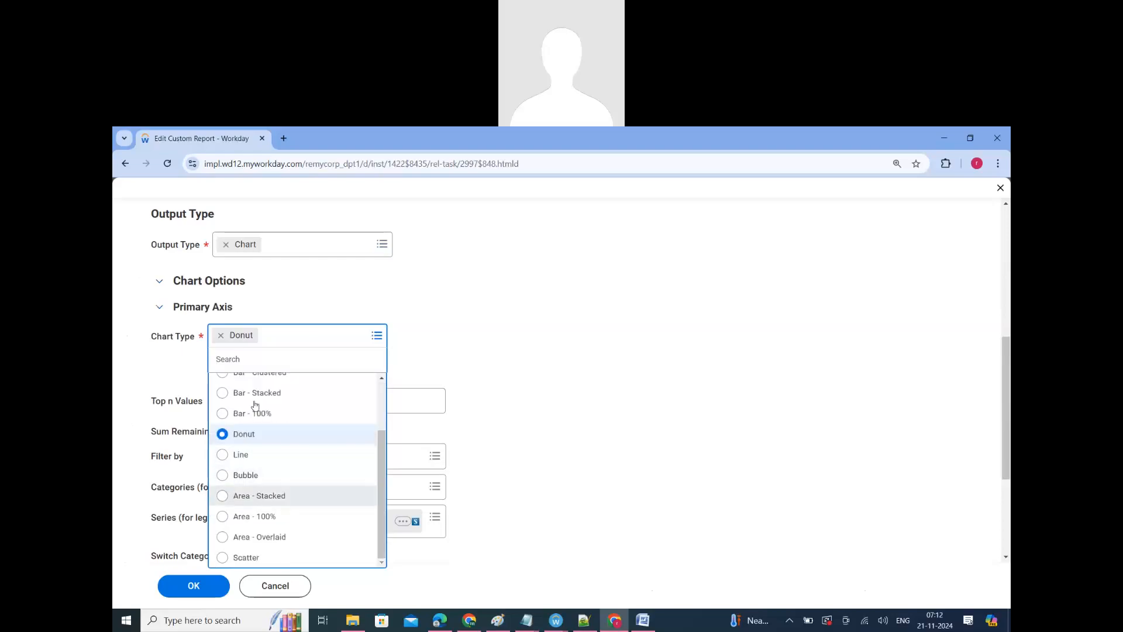
{"action": "left_click", "coordinate": [229, 394]}
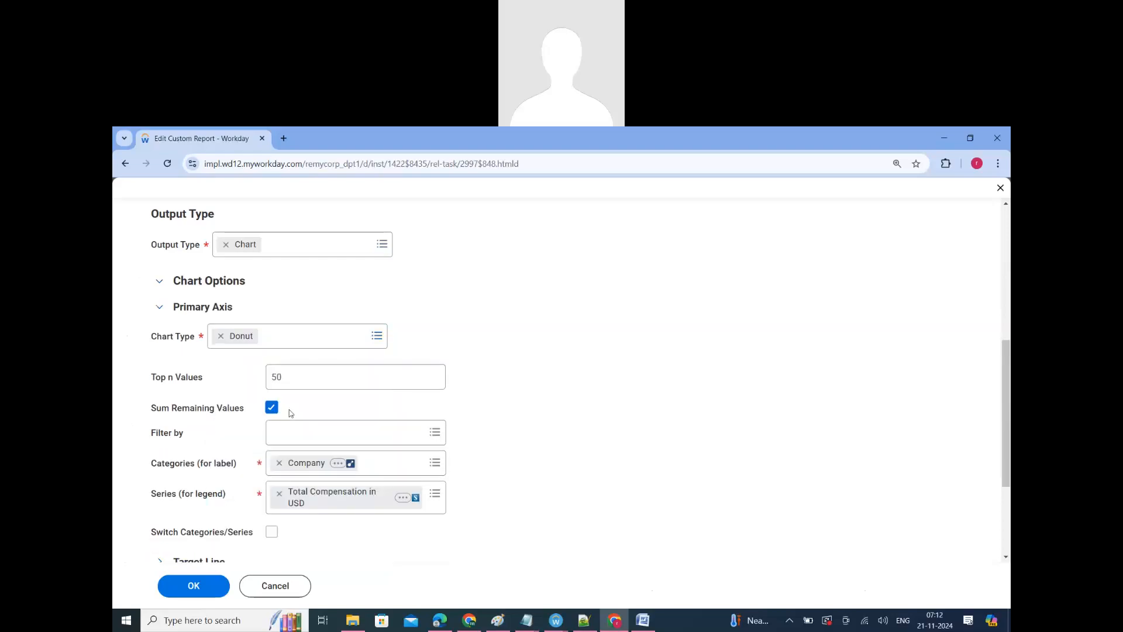
Step: Set the chart's categories label field to Cost Center, and save and run the report
{"action": "left_click", "coordinate": [279, 463]}
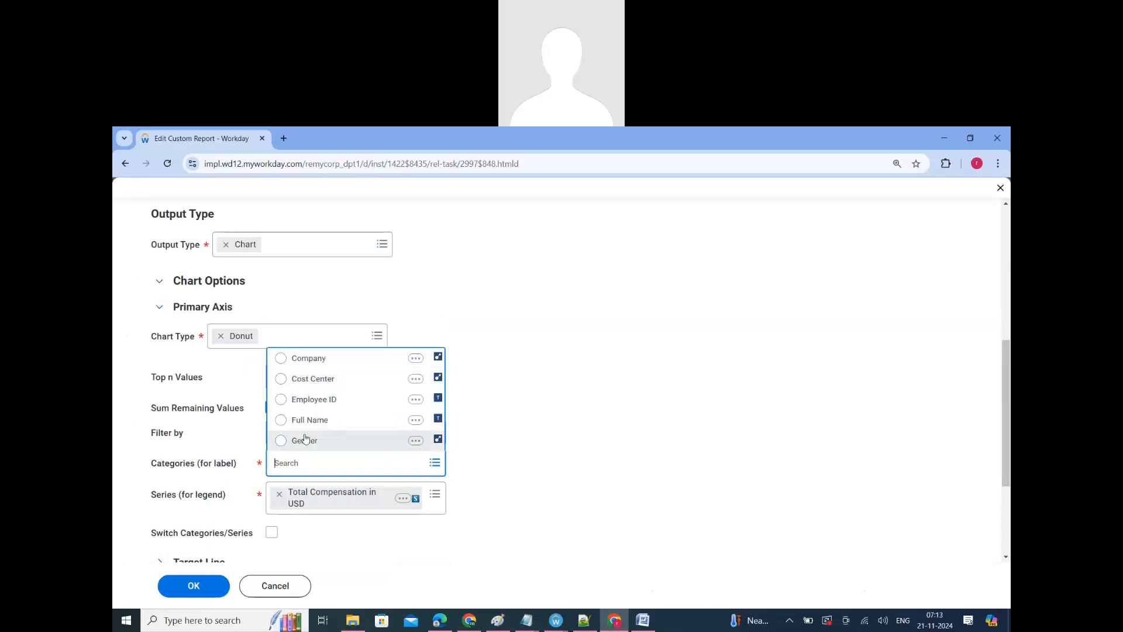
{"action": "left_click", "coordinate": [307, 380]}
{"action": "scroll", "coordinate": [274, 299], "scroll_direction": "down", "scroll_amount": 3}
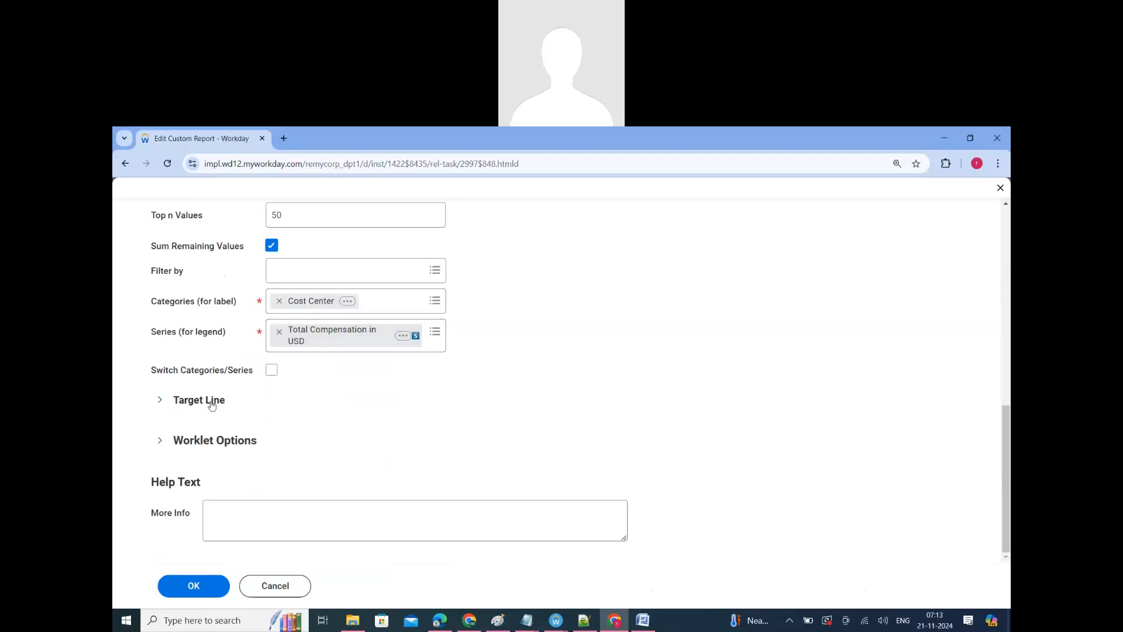
{"action": "left_click", "coordinate": [319, 400]}
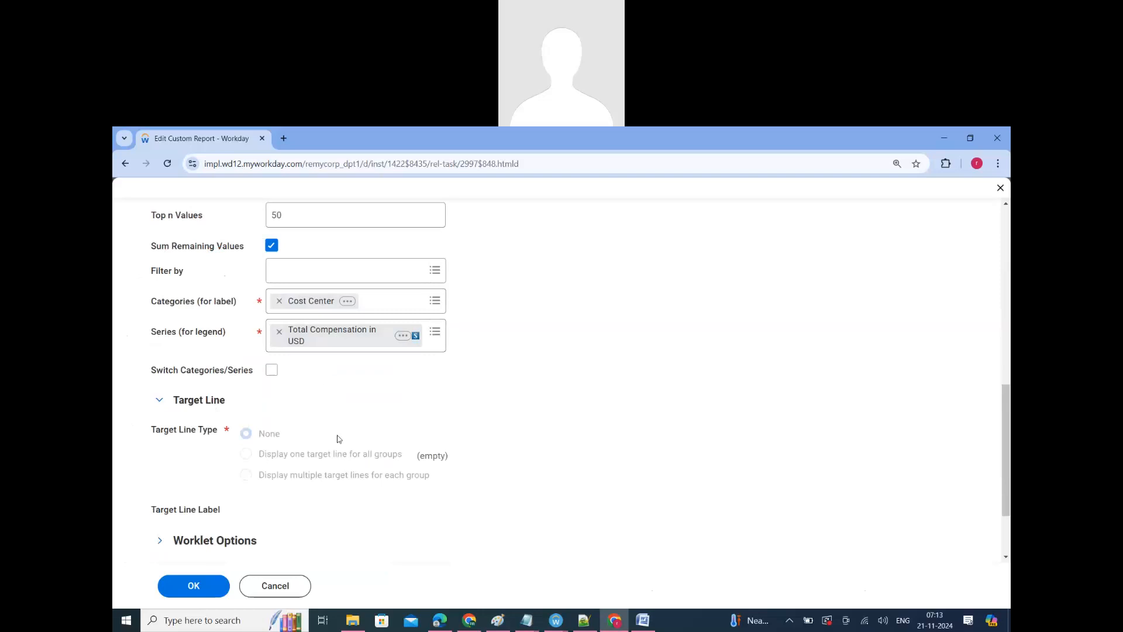
{"action": "scroll", "coordinate": [338, 439], "scroll_direction": "up", "scroll_amount": 2}
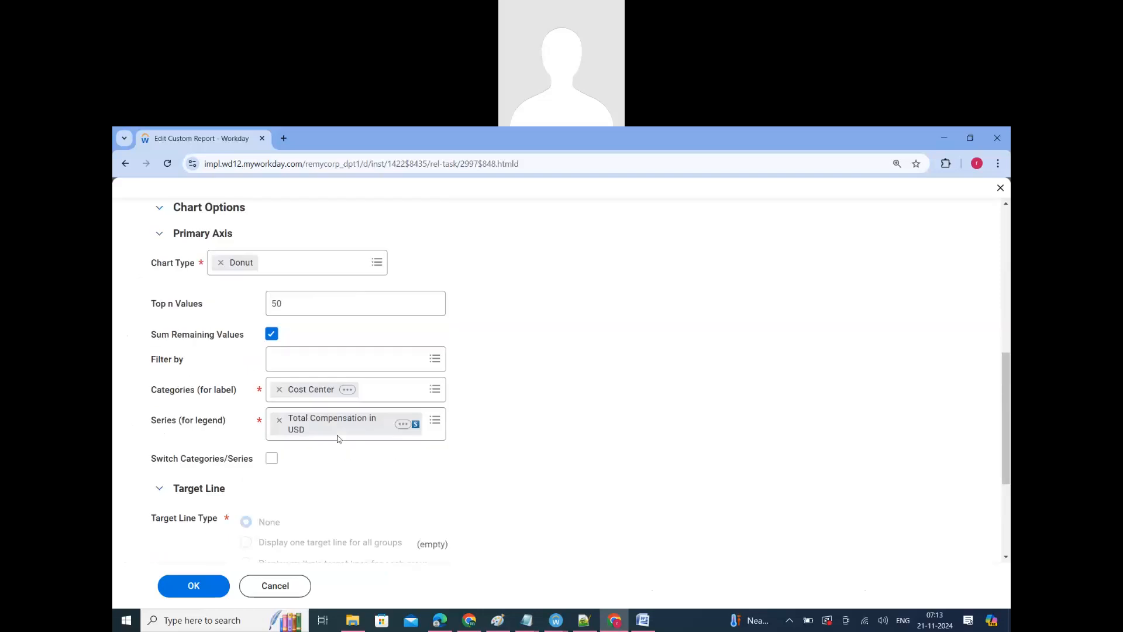
{"action": "left_click", "coordinate": [189, 592]}
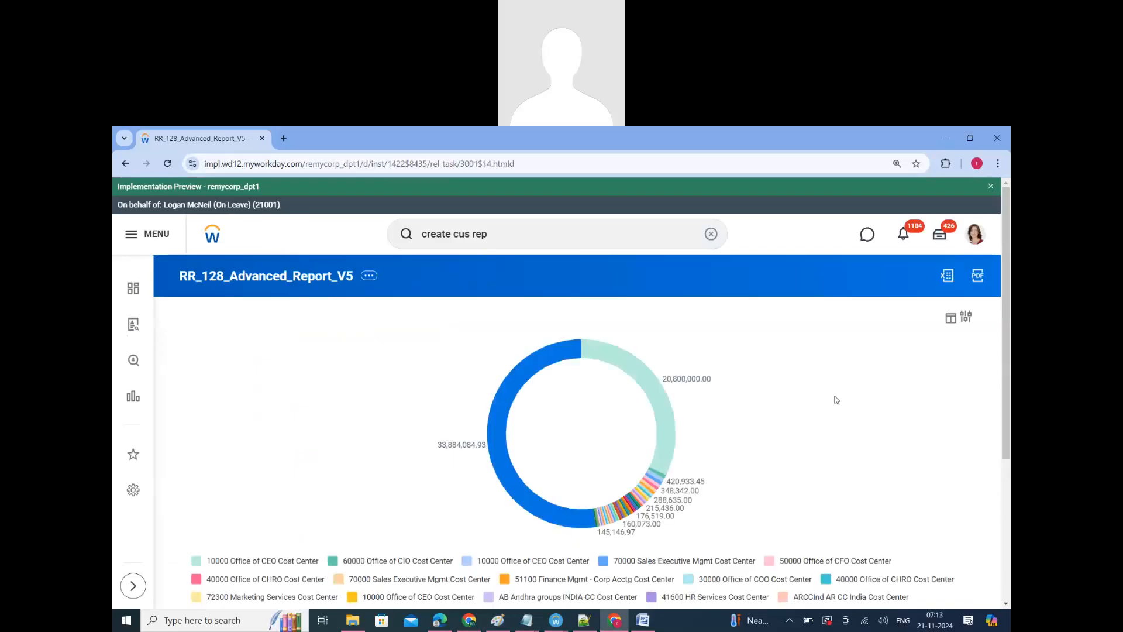
Step: View the table data behind the cost center donut chart, close it and look over the chart's legend
{"action": "left_click", "coordinate": [950, 319]}
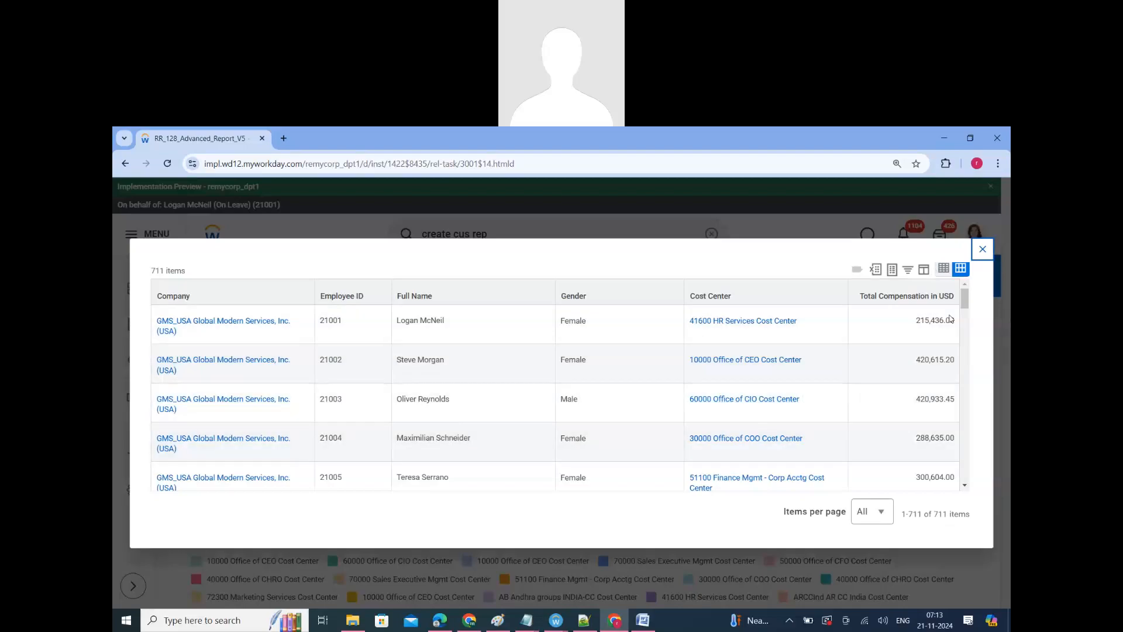
{"action": "left_click", "coordinate": [983, 250]}
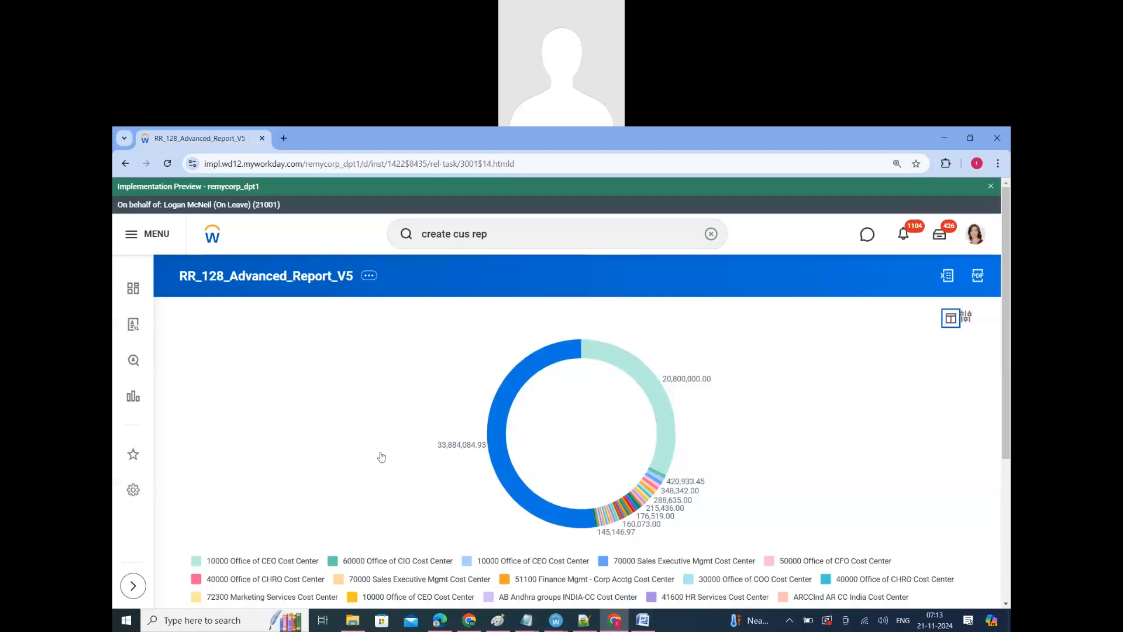
{"action": "scroll", "coordinate": [381, 468], "scroll_direction": "down", "scroll_amount": 5}
{"action": "scroll", "coordinate": [557, 284], "scroll_direction": "up", "scroll_amount": 5}
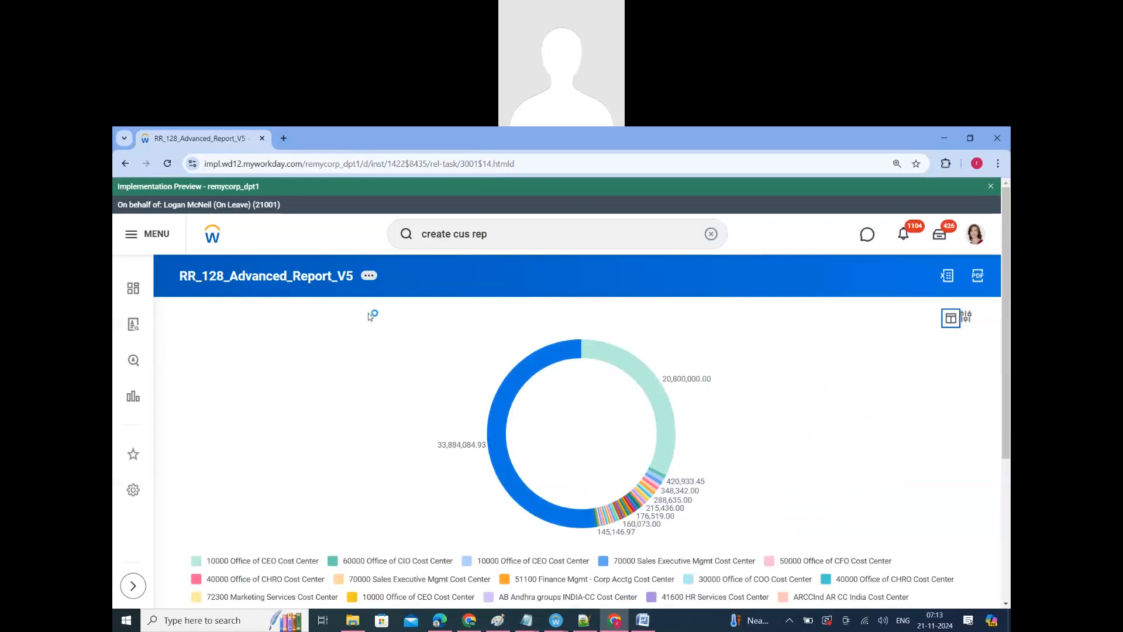
Step: Reopen the report definition for editing and go to its output settings
{"action": "mouse_move", "coordinate": [423, 327]}
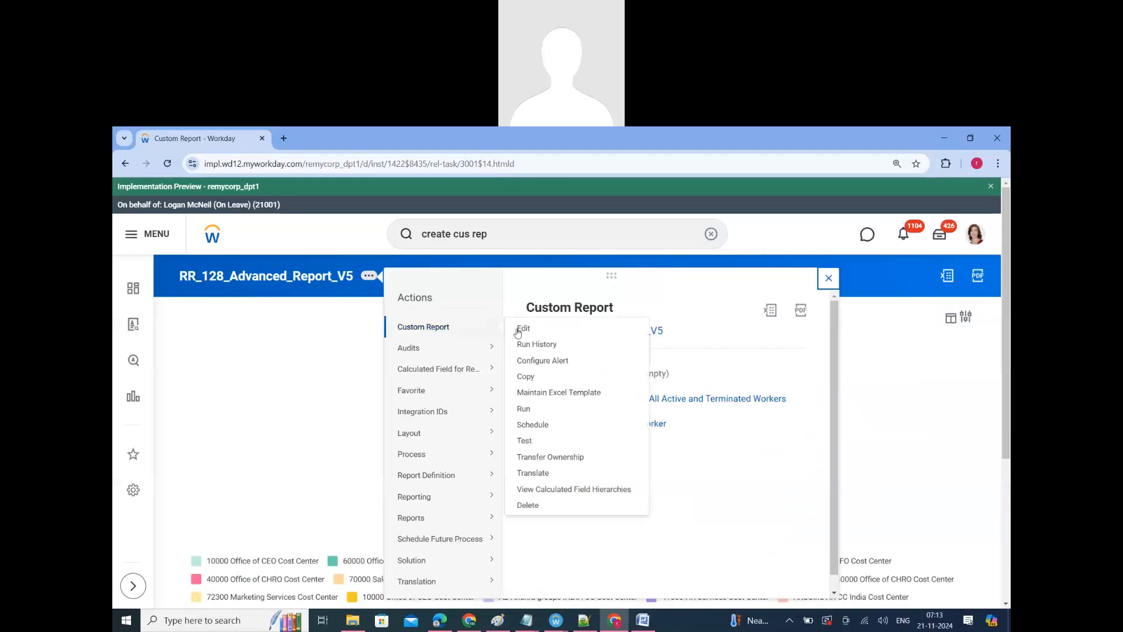
{"action": "left_click", "coordinate": [519, 363]}
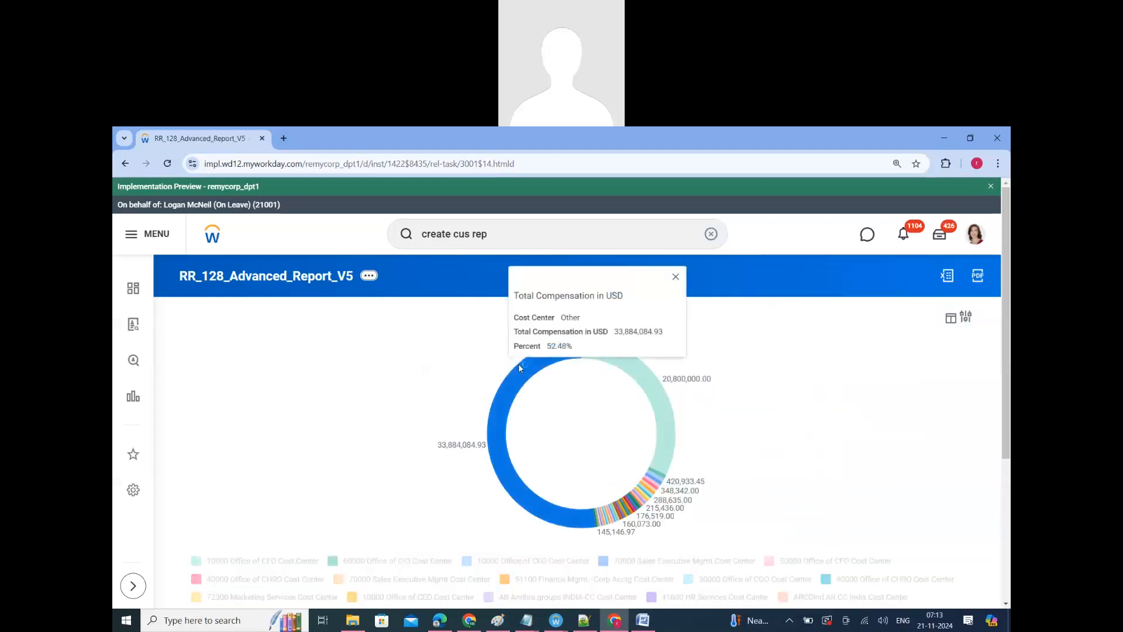
{"action": "scroll", "coordinate": [383, 257], "scroll_direction": "down", "scroll_amount": 5}
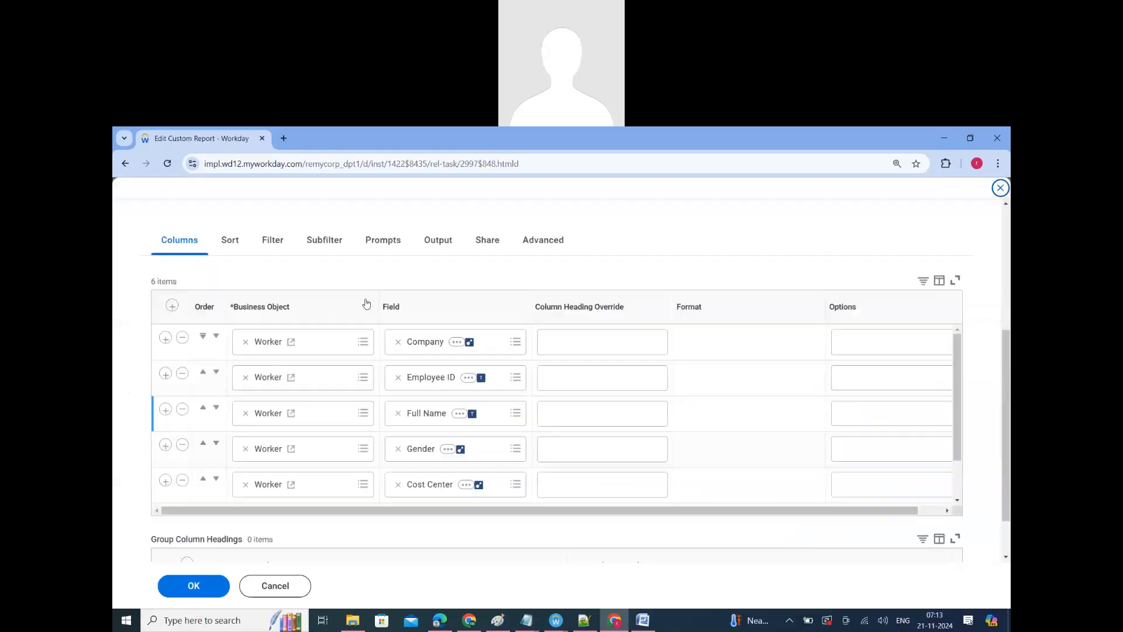
{"action": "left_click", "coordinate": [440, 251]}
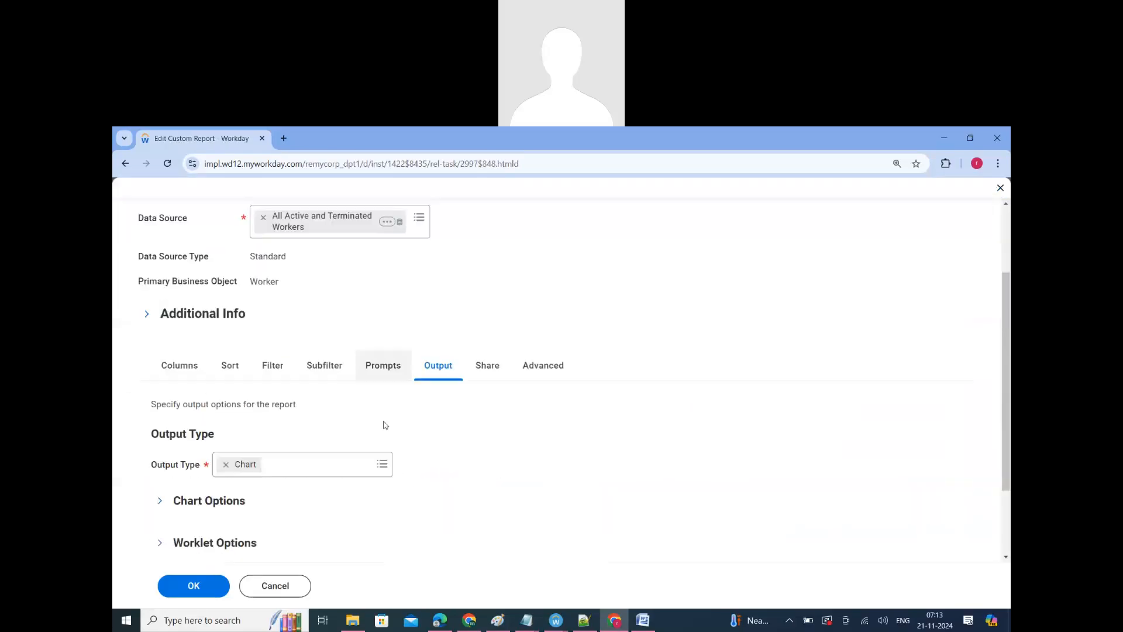
Step: Set the output type to Chart and Table, and save and run the report
{"action": "left_click", "coordinate": [368, 373]}
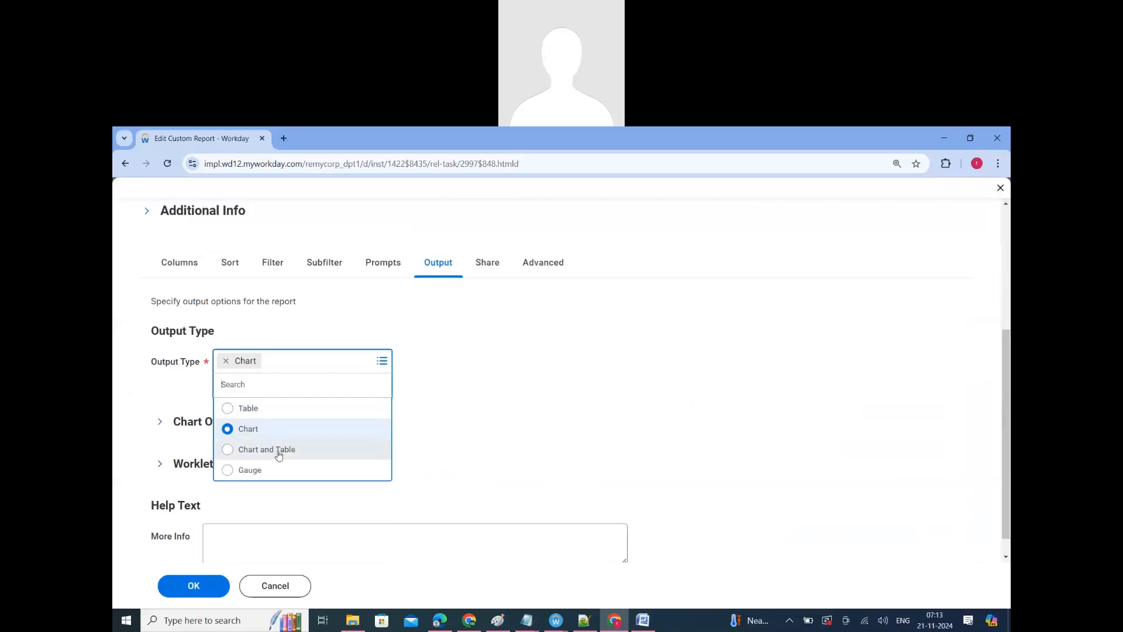
{"action": "left_click", "coordinate": [279, 454]}
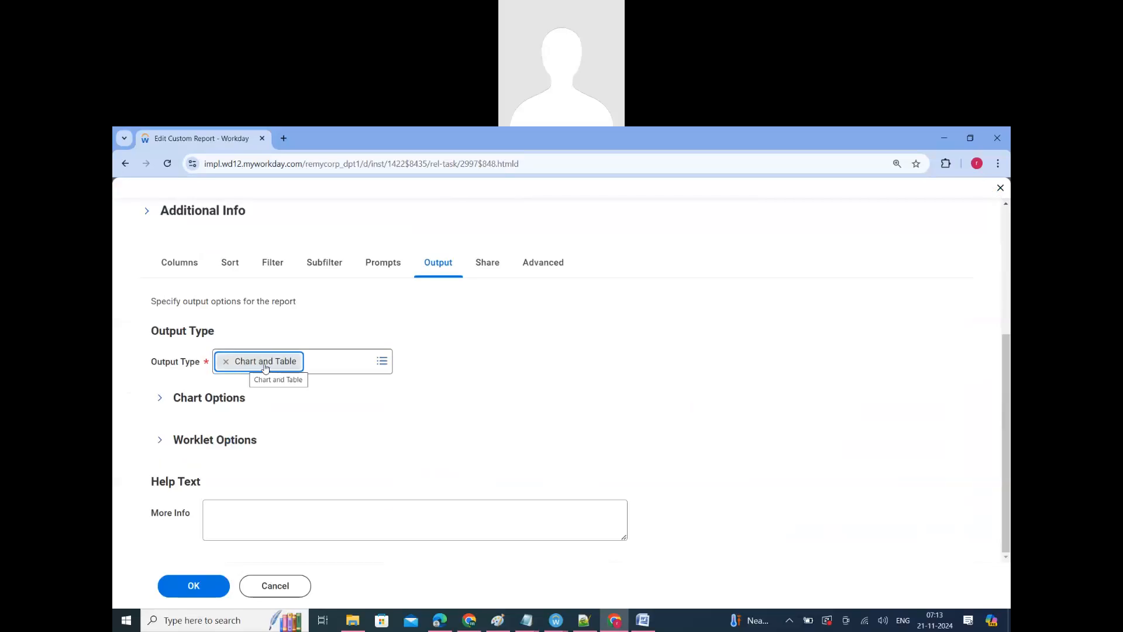
{"action": "left_click", "coordinate": [193, 586]}
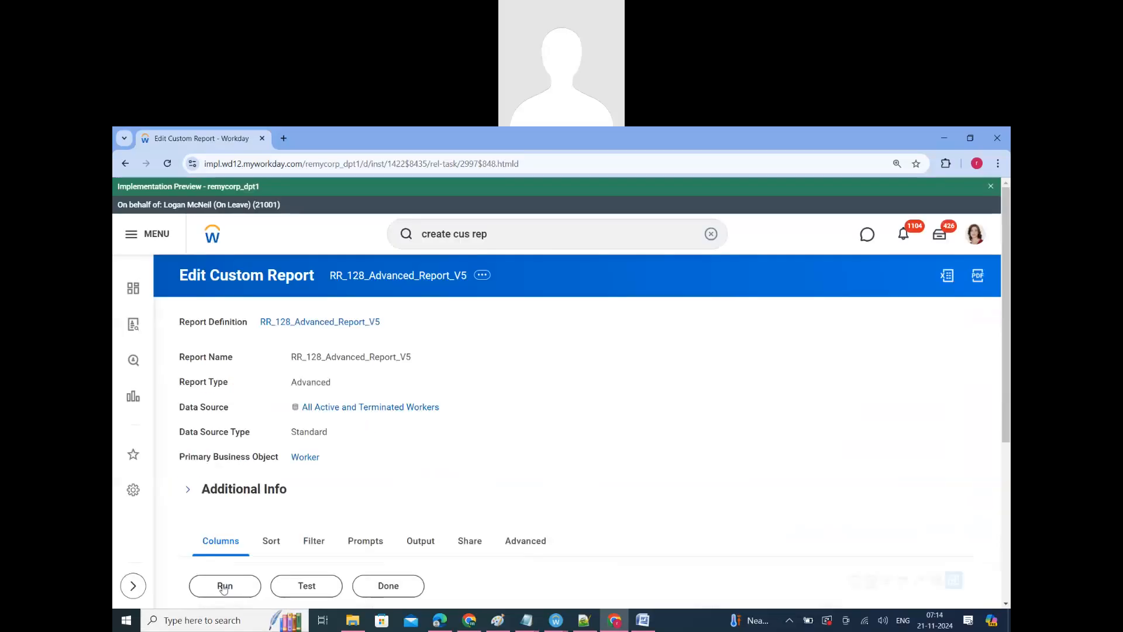
{"action": "left_click", "coordinate": [226, 586]}
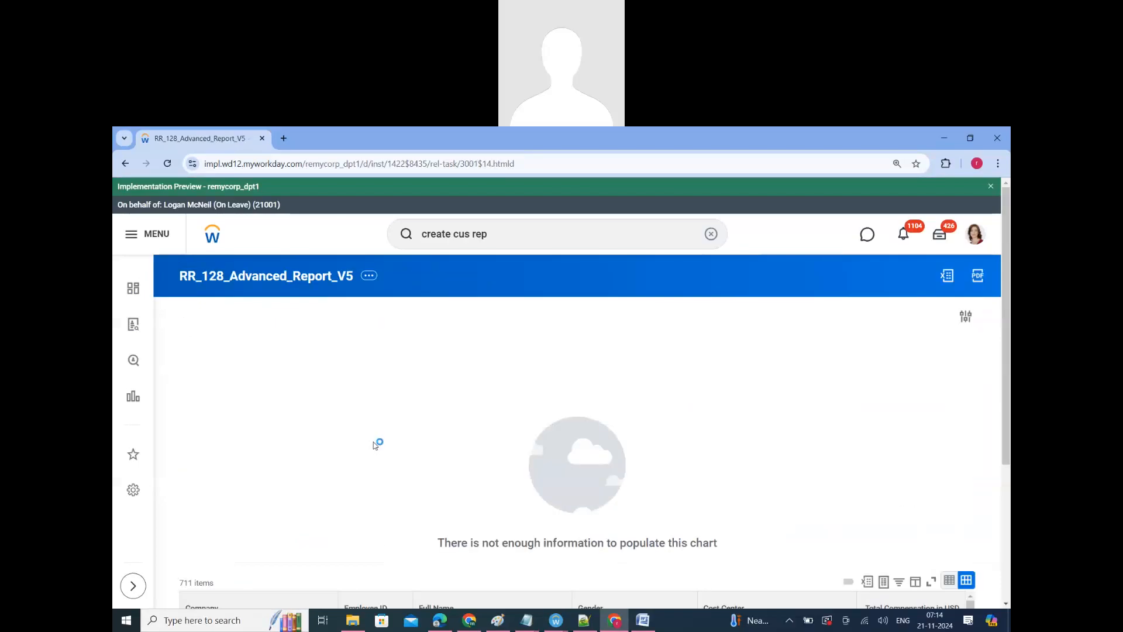
Step: Examine the report output's donut chart, cost center legend and worker table
{"action": "scroll", "coordinate": [375, 446], "scroll_direction": "down", "scroll_amount": 7}
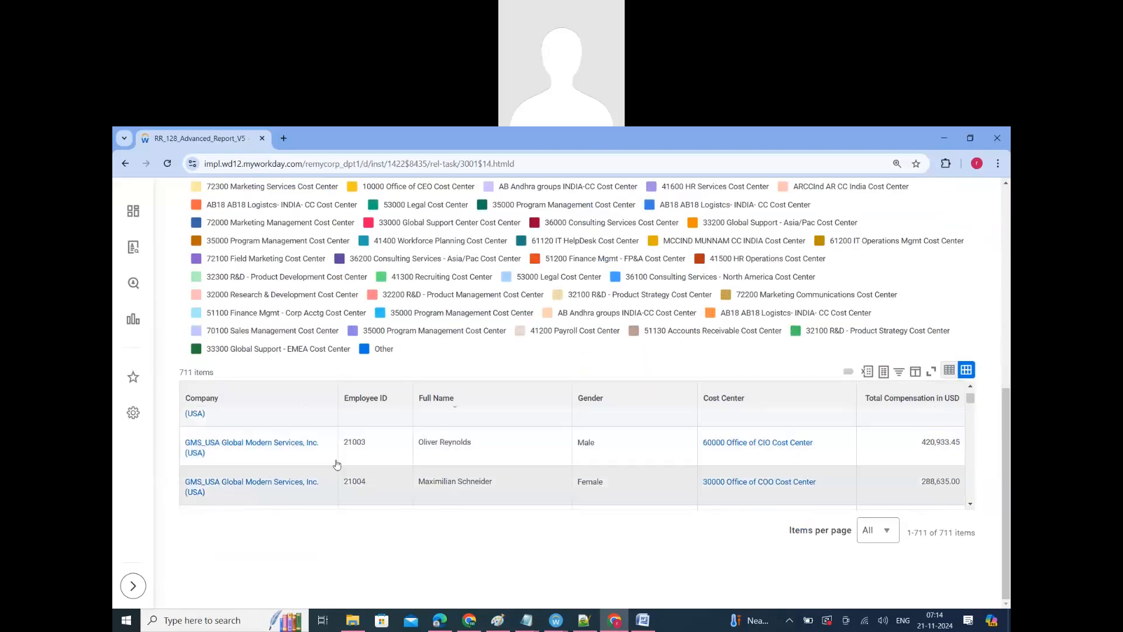
{"action": "scroll", "coordinate": [436, 472], "scroll_direction": "up", "scroll_amount": 4}
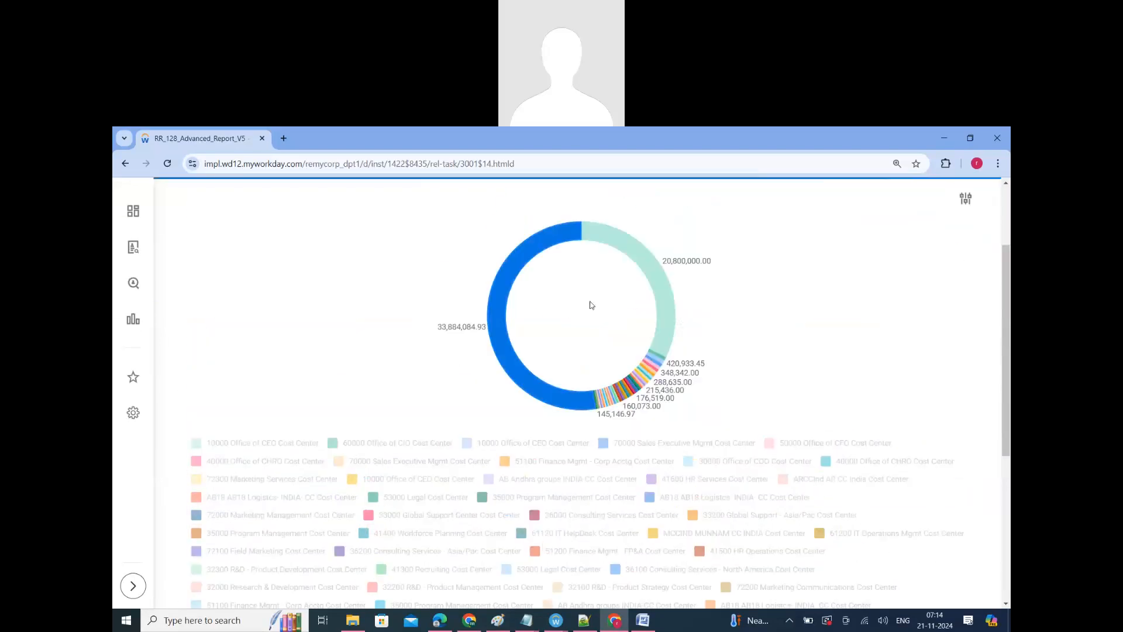
{"action": "scroll", "coordinate": [316, 540], "scroll_direction": "down", "scroll_amount": 3}
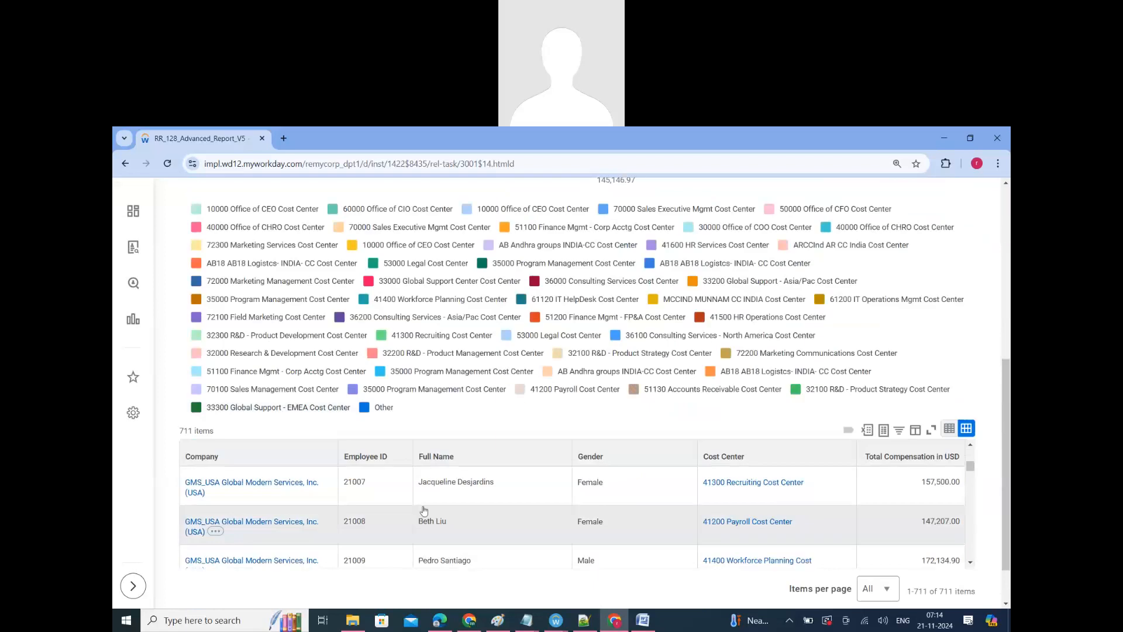
{"action": "scroll", "coordinate": [476, 555], "scroll_direction": "down", "scroll_amount": 1}
{"action": "scroll", "coordinate": [476, 554], "scroll_direction": "up", "scroll_amount": 2}
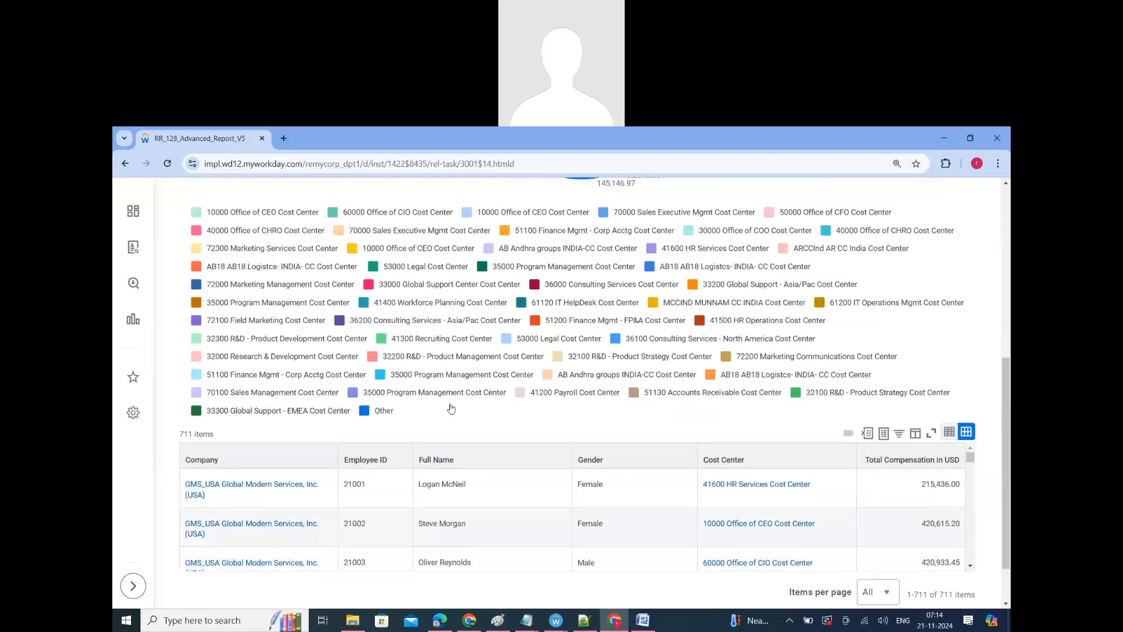
Step: Reopen the report definition for editing and change its output type to Gauge
{"action": "scroll", "coordinate": [451, 404], "scroll_direction": "up", "scroll_amount": 6}
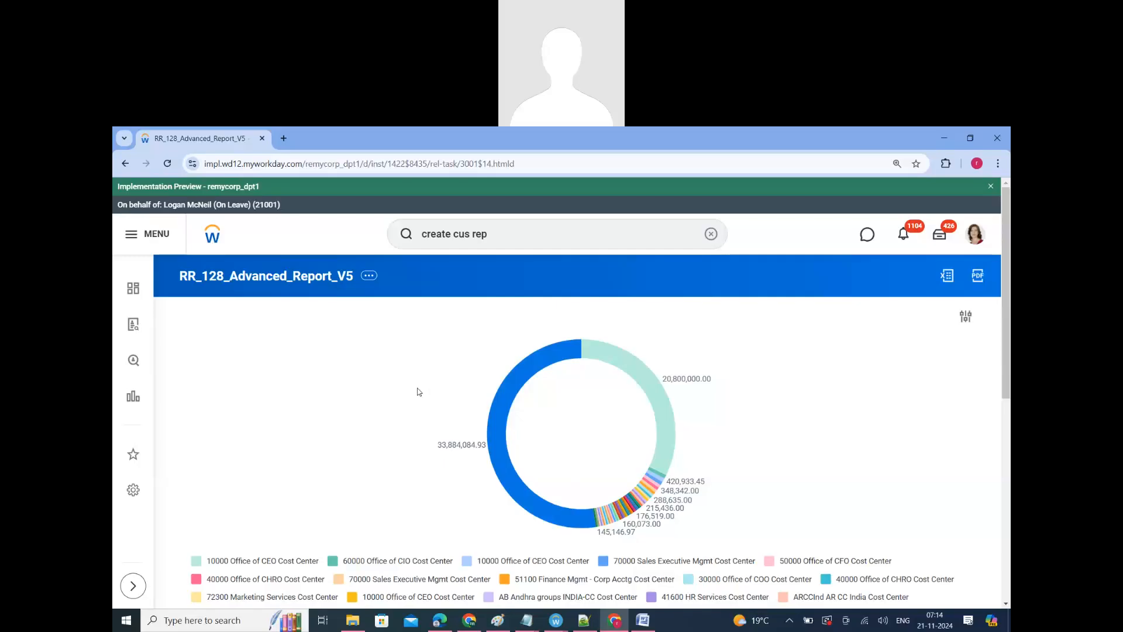
{"action": "left_click", "coordinate": [370, 276]}
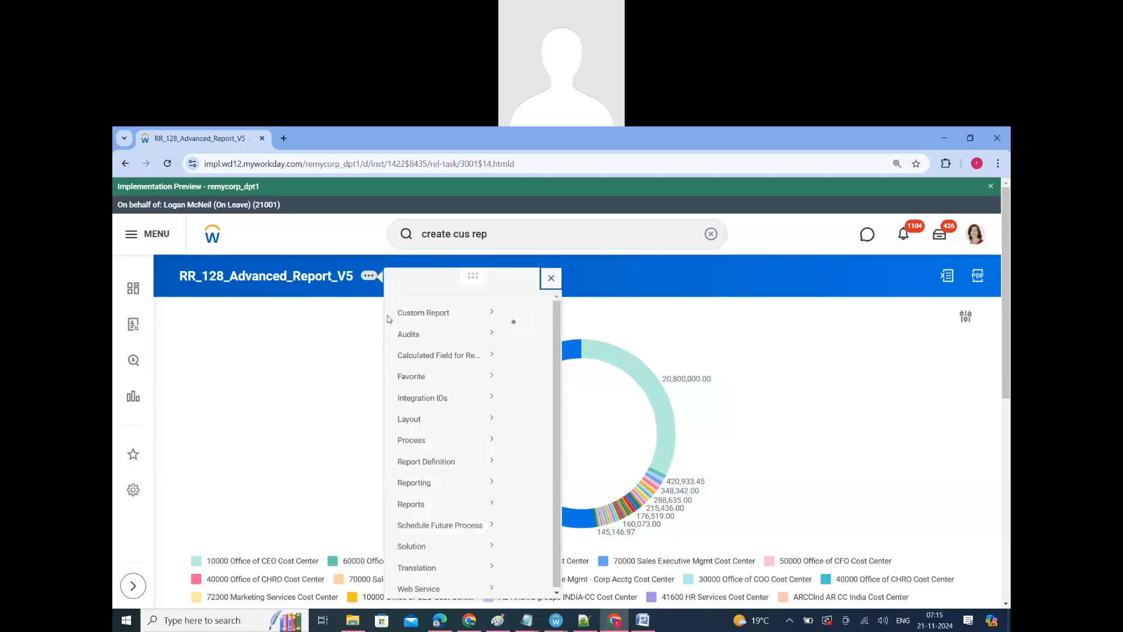
{"action": "mouse_move", "coordinate": [427, 326]}
{"action": "left_click", "coordinate": [522, 332]}
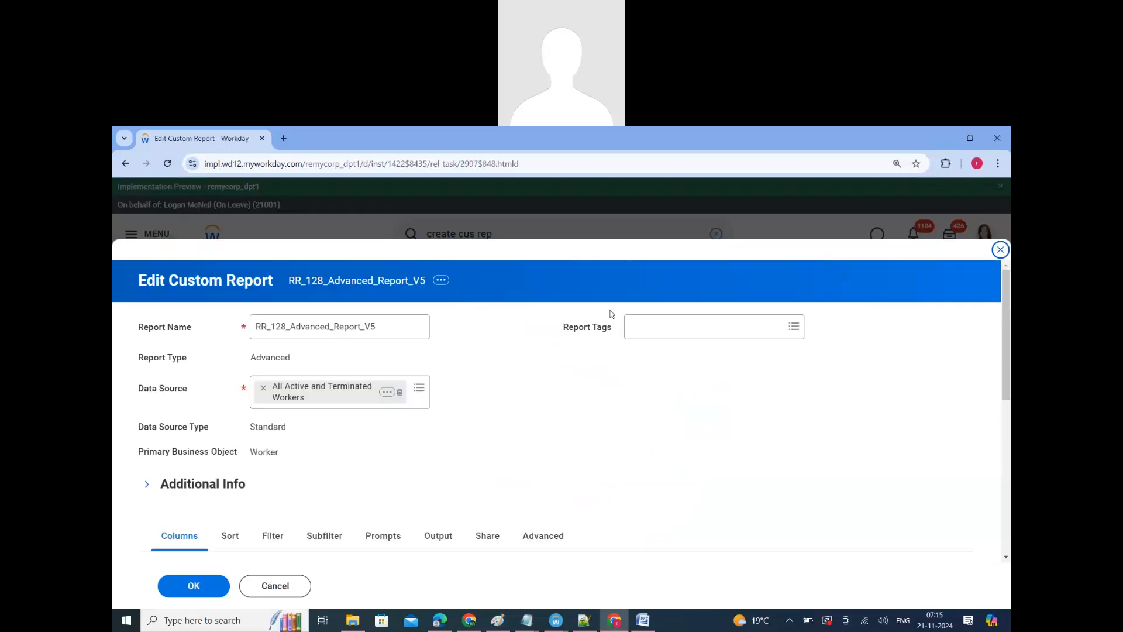
{"action": "scroll", "coordinate": [468, 292], "scroll_direction": "down", "scroll_amount": 5}
{"action": "left_click", "coordinate": [431, 251]}
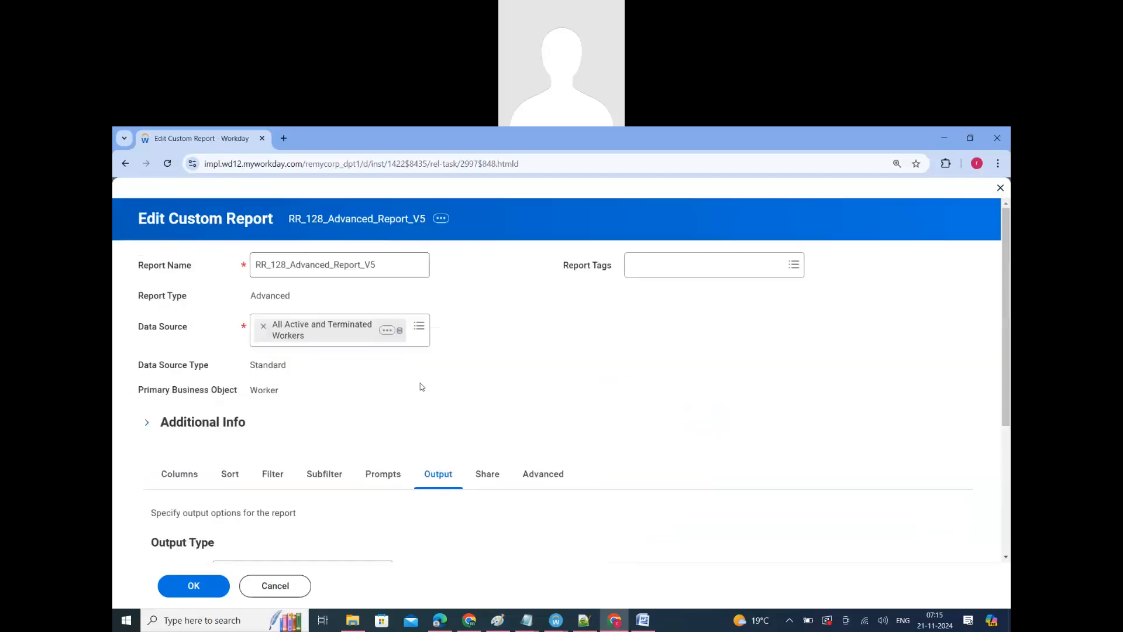
{"action": "scroll", "coordinate": [409, 386], "scroll_direction": "down", "scroll_amount": 3}
{"action": "left_click", "coordinate": [381, 360]}
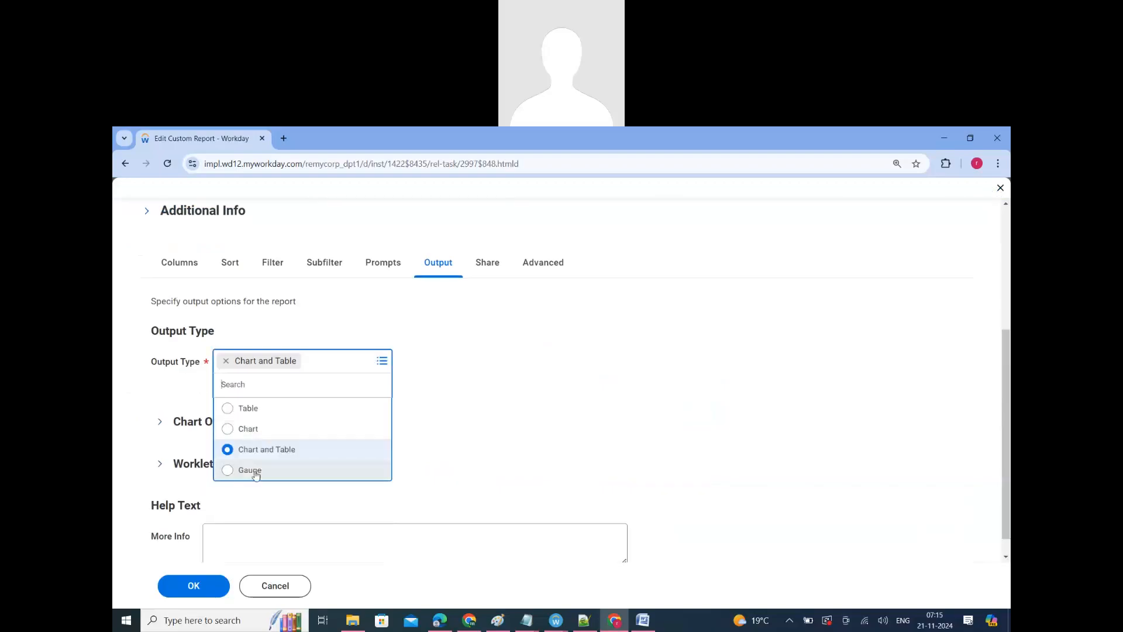
{"action": "left_click", "coordinate": [251, 468]}
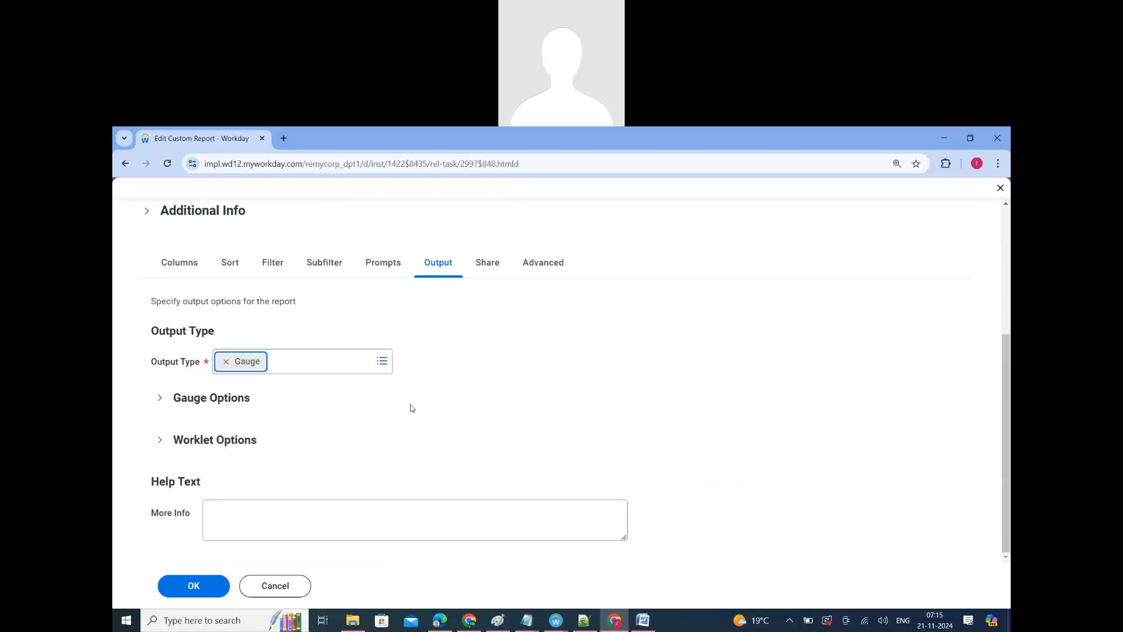
Step: Expand the gauge options and list the available choices for the gauge range
{"action": "left_click", "coordinate": [203, 401]}
{"action": "left_click", "coordinate": [274, 404]}
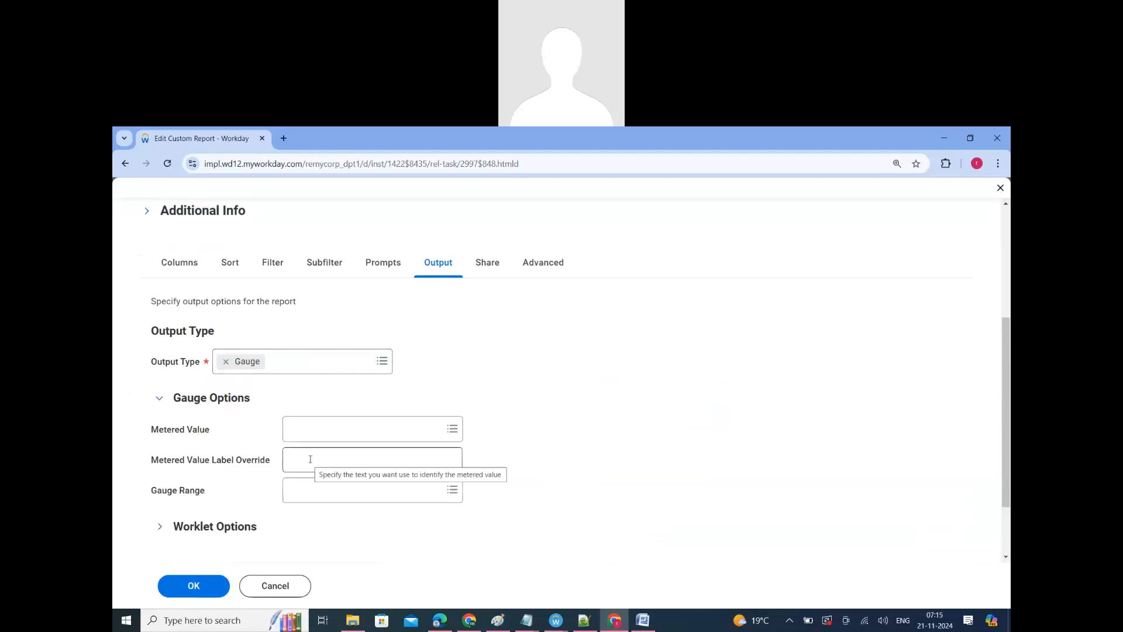
{"action": "left_click", "coordinate": [342, 487]}
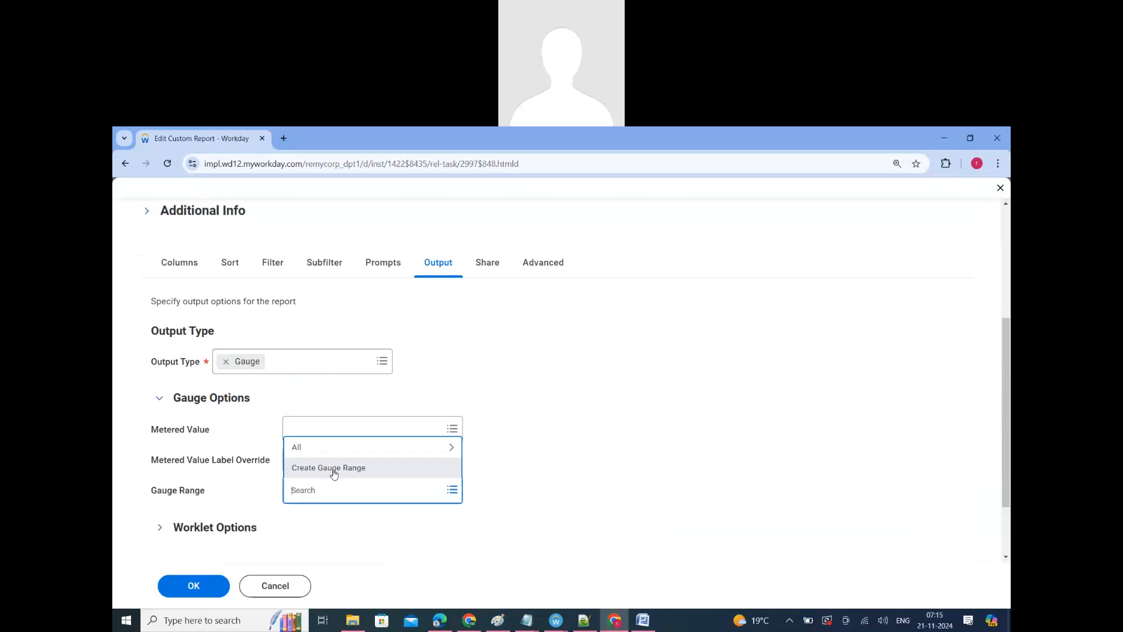
Step: Duplicate the Edit Custom Report browser tab and return to the original one
{"action": "right_click", "coordinate": [213, 141]}
{"action": "left_click", "coordinate": [253, 248]}
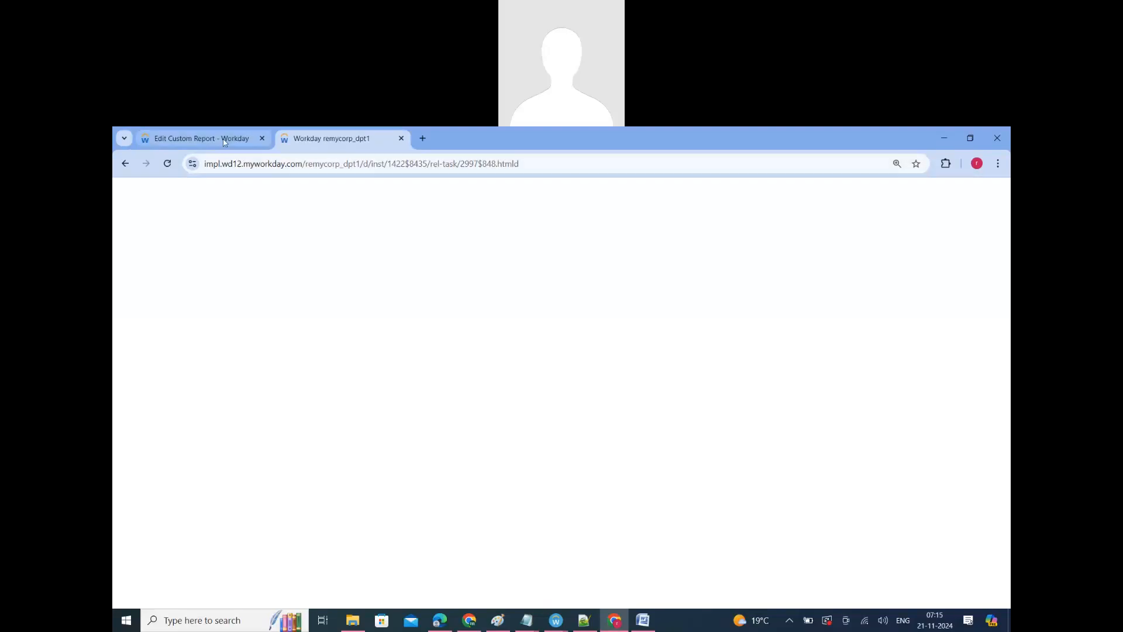
{"action": "left_click", "coordinate": [223, 139]}
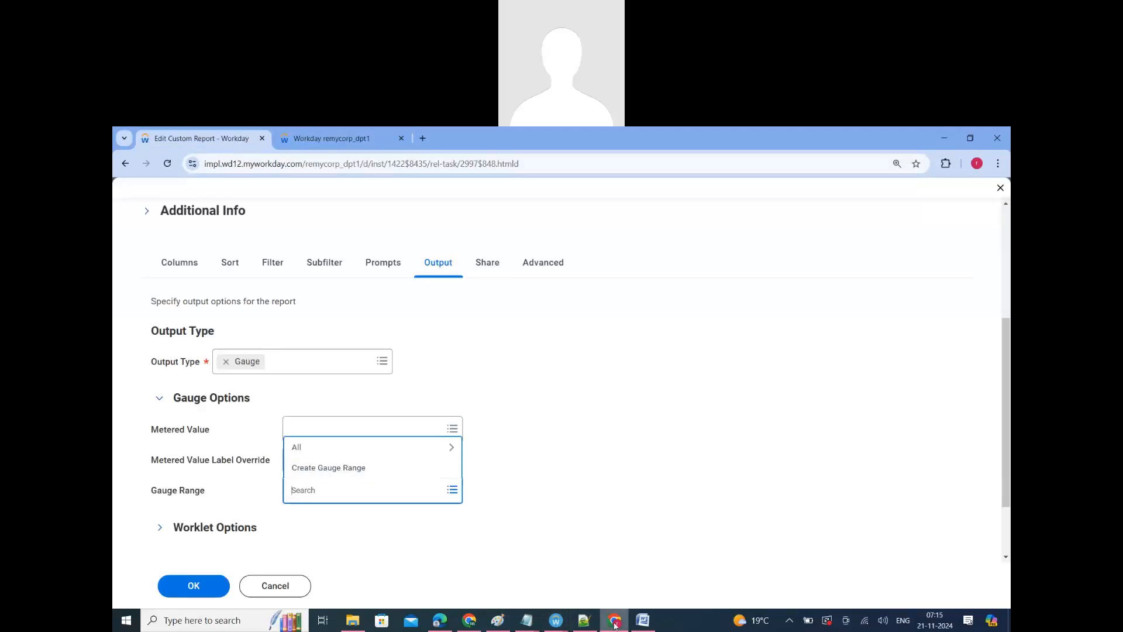
Step: Switch to Word, copy the Sample-Basic-Gauge-Report link from ERP_128.docx and return to the duplicated tab in Chrome
{"action": "left_click", "coordinate": [644, 620]}
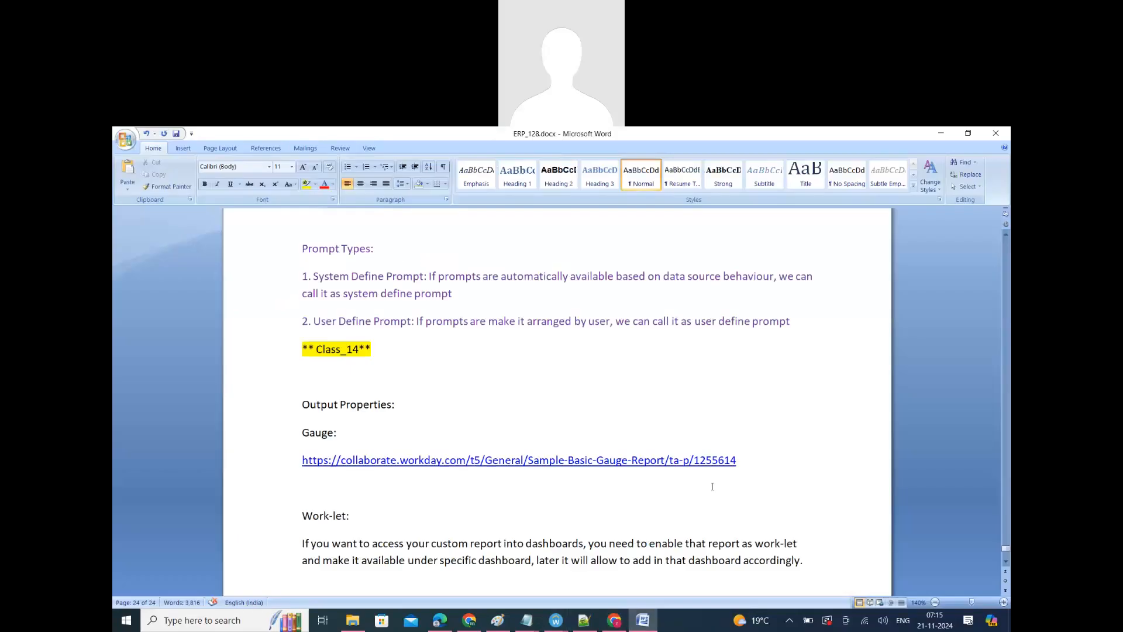
{"action": "left_click_drag", "start_coordinate": [741, 463], "coordinate": [266, 458]}
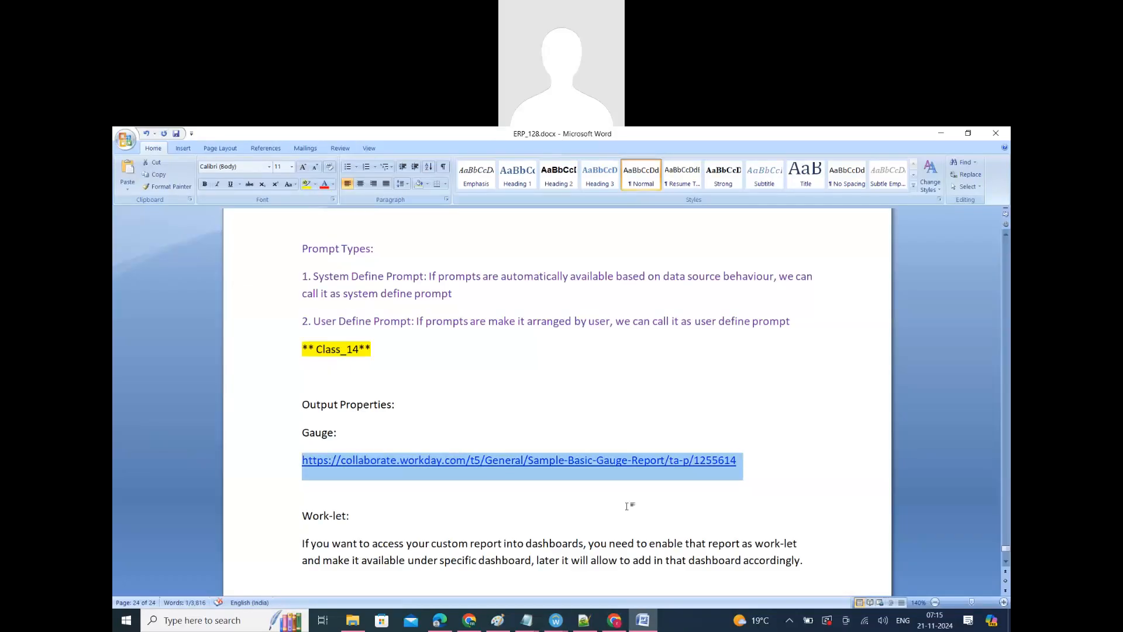
{"action": "left_click", "coordinate": [614, 620]}
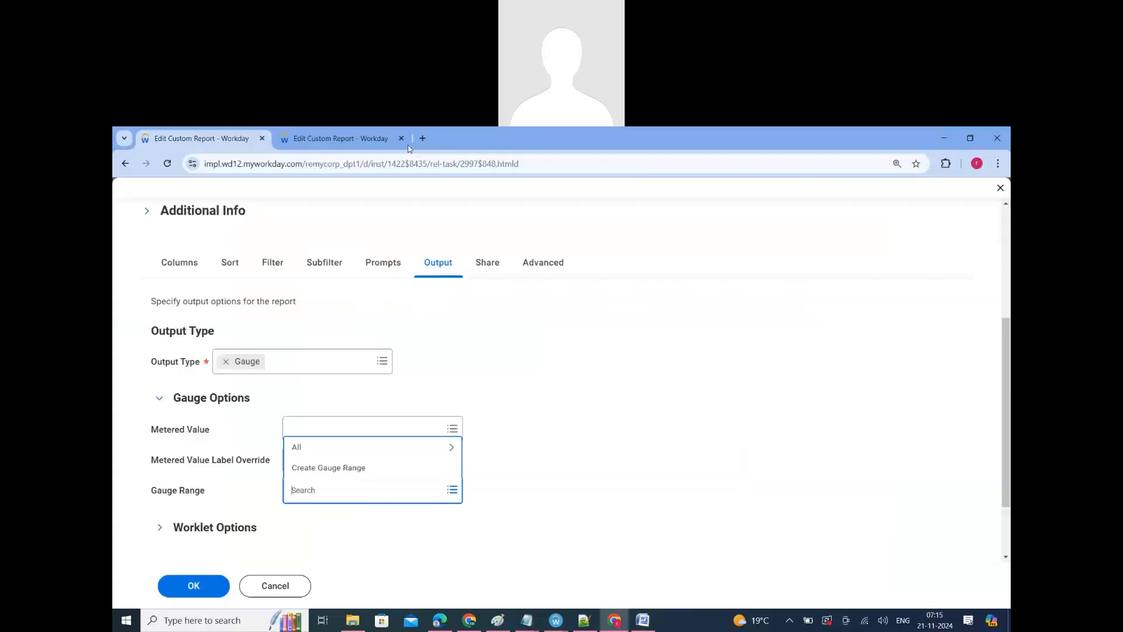
{"action": "left_click", "coordinate": [359, 139]}
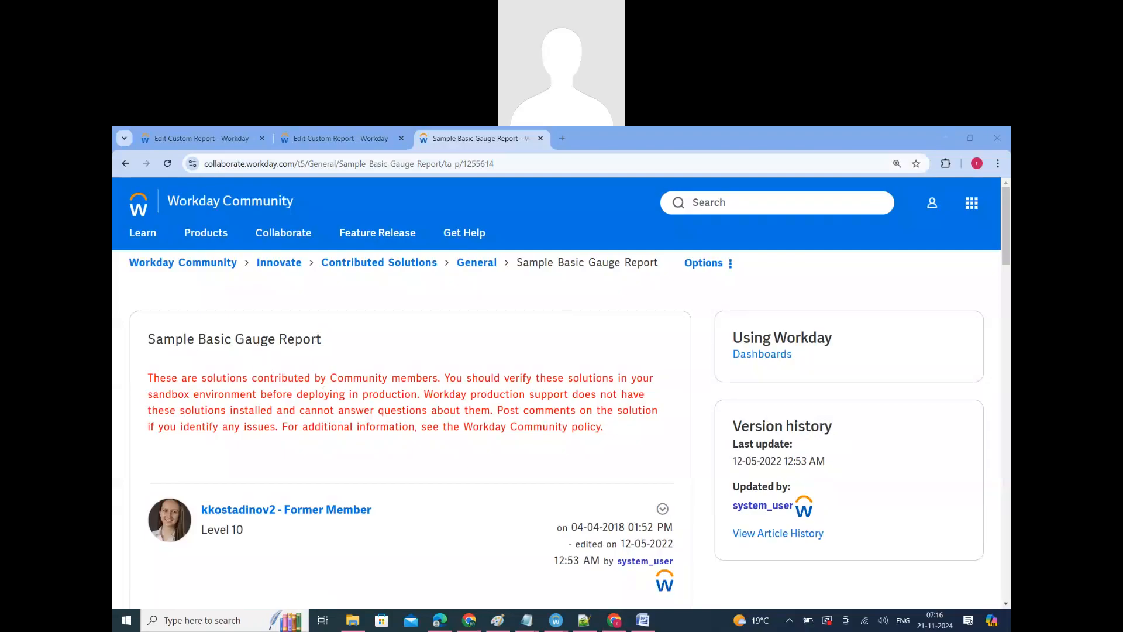
Step: Read the Sample Basic Gauge Report article, then download and open its attachment Sample_Gauge_Report_-_Race_Ethnicity_Blank.xlsx in Excel
{"action": "scroll", "coordinate": [426, 460], "scroll_direction": "down", "scroll_amount": 4}
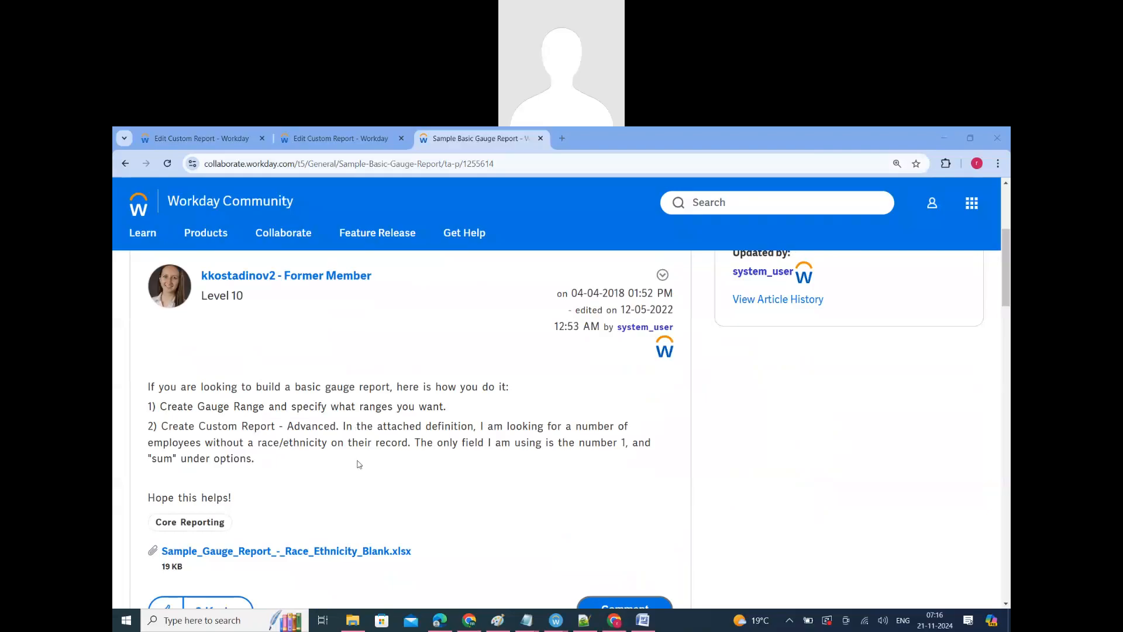
{"action": "scroll", "coordinate": [358, 462], "scroll_direction": "down", "scroll_amount": 2}
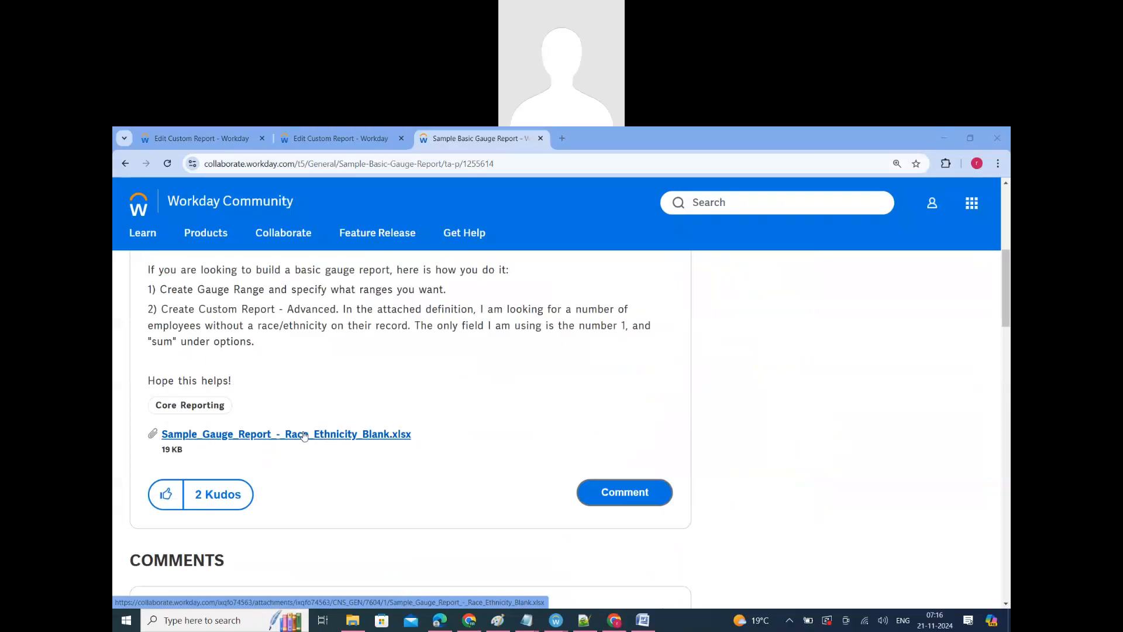
{"action": "left_click", "coordinate": [304, 434]}
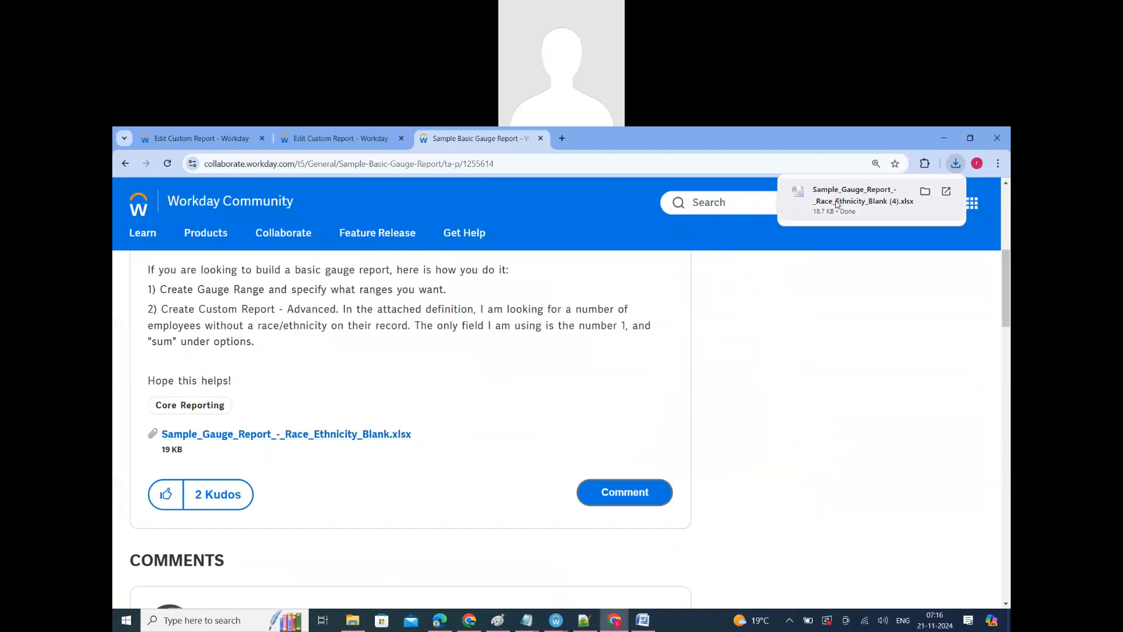
{"action": "left_click", "coordinate": [836, 203]}
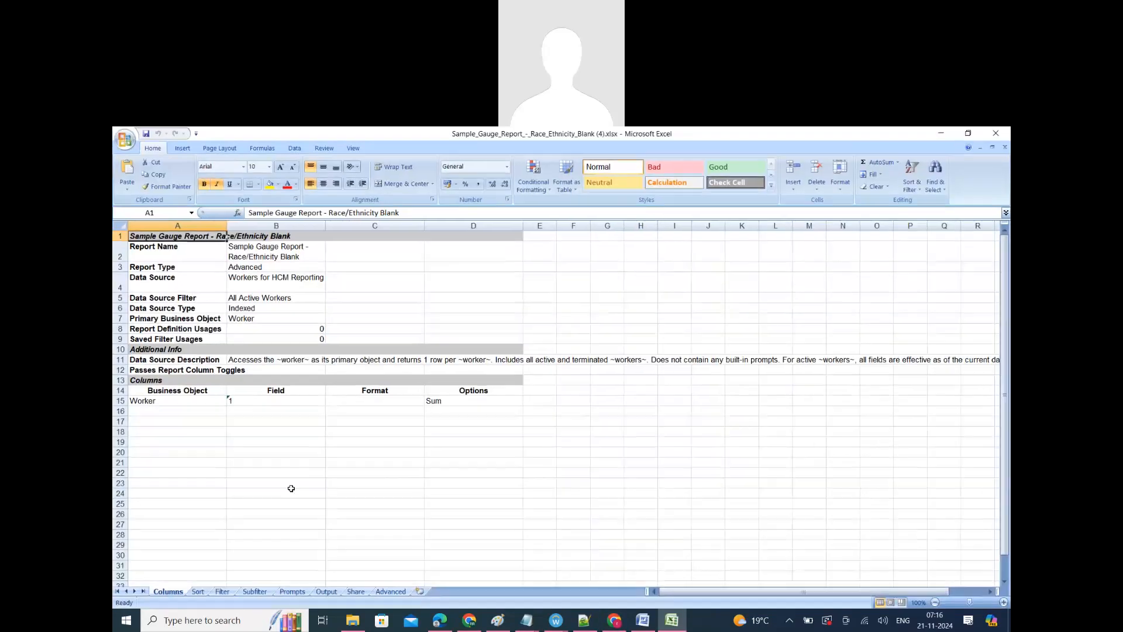
Step: Enlarge the Columns sheet and examine the sample report's data source, data source filter, and the column's business object, field and options
{"action": "left_click", "coordinate": [279, 480]}
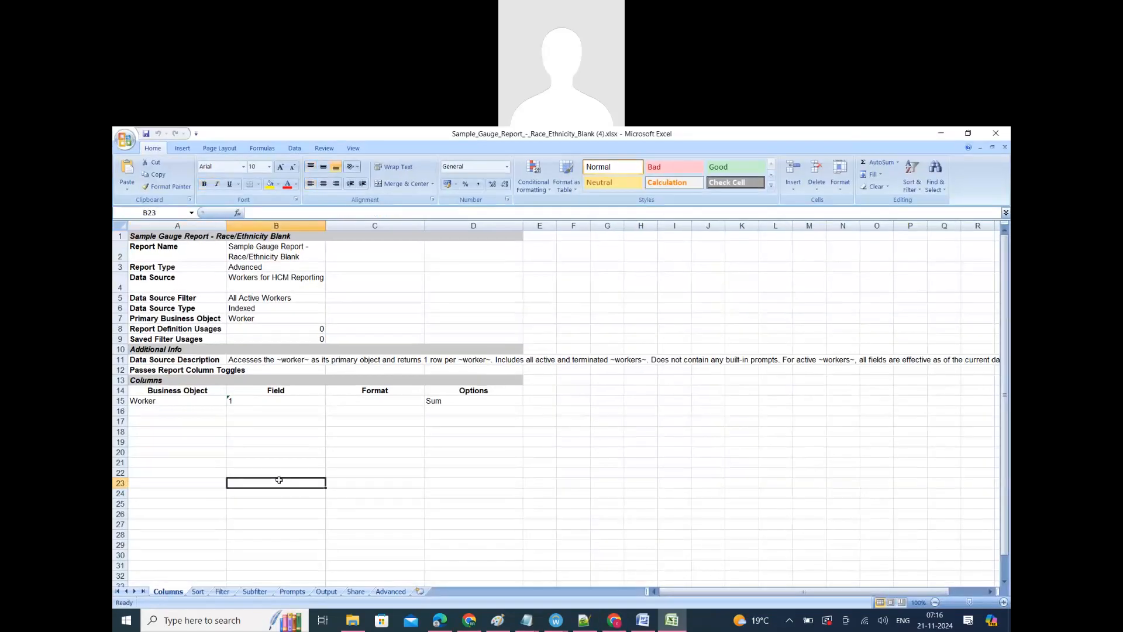
{"action": "scroll", "coordinate": [279, 480], "scroll_direction": "up", "scroll_amount": 3, "text": "ctrl"}
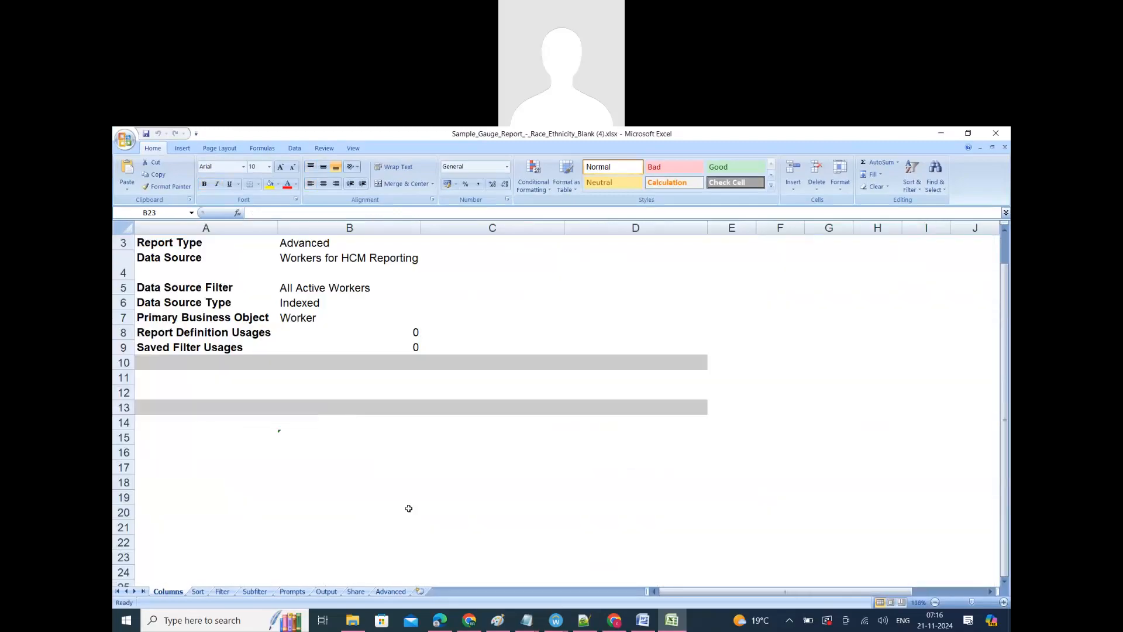
{"action": "scroll", "coordinate": [316, 530], "scroll_direction": "up", "scroll_amount": 1}
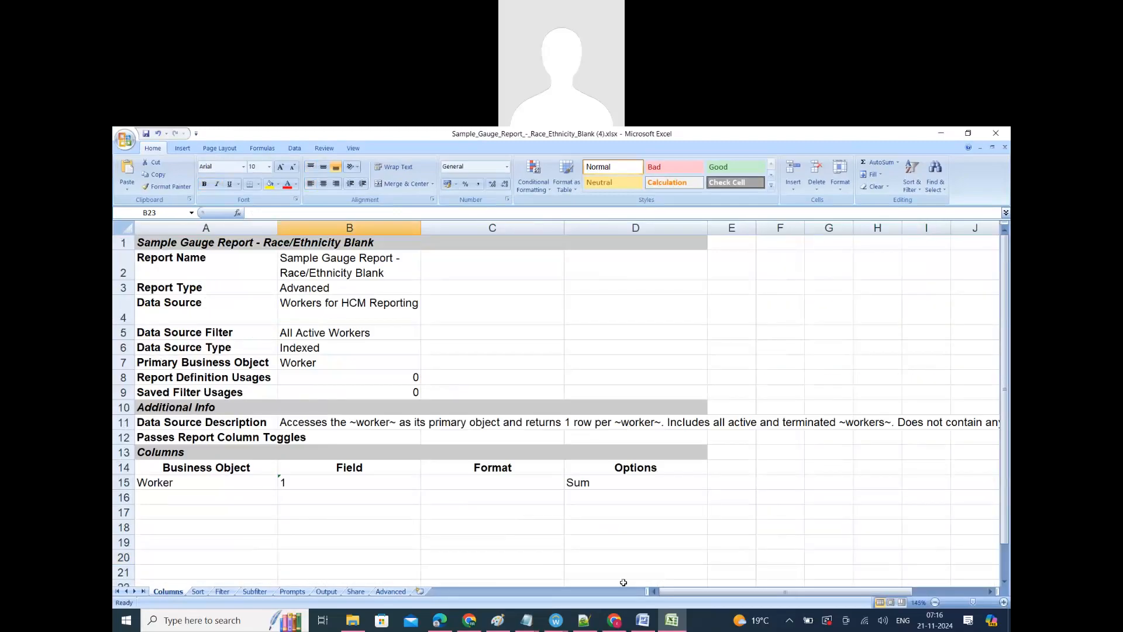
{"action": "left_click", "coordinate": [311, 333]}
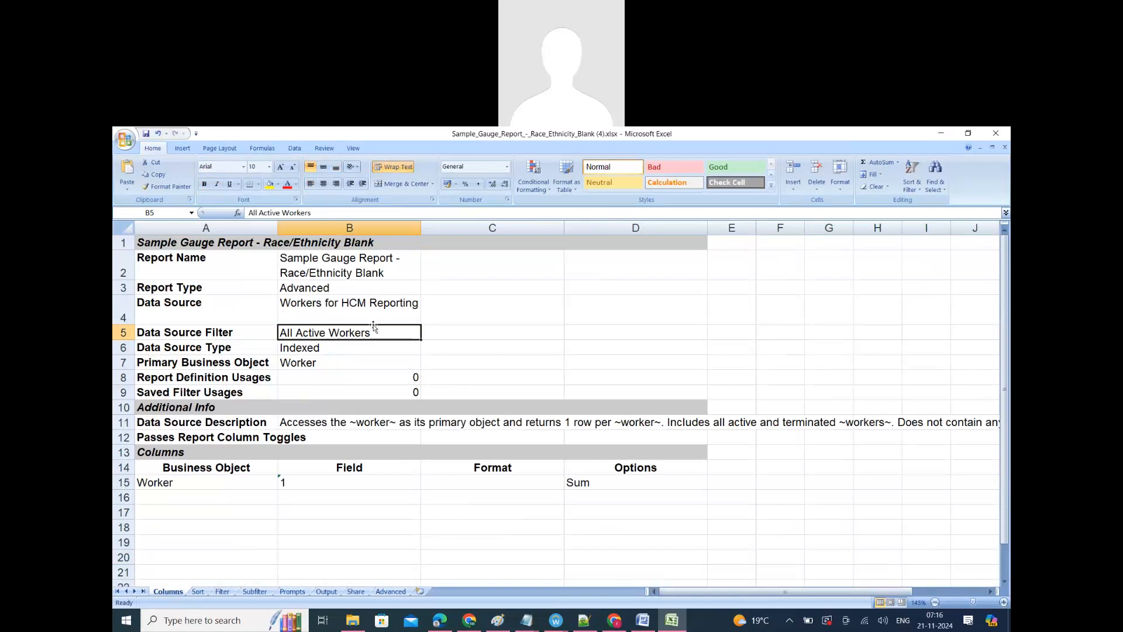
{"action": "left_click", "coordinate": [291, 308]}
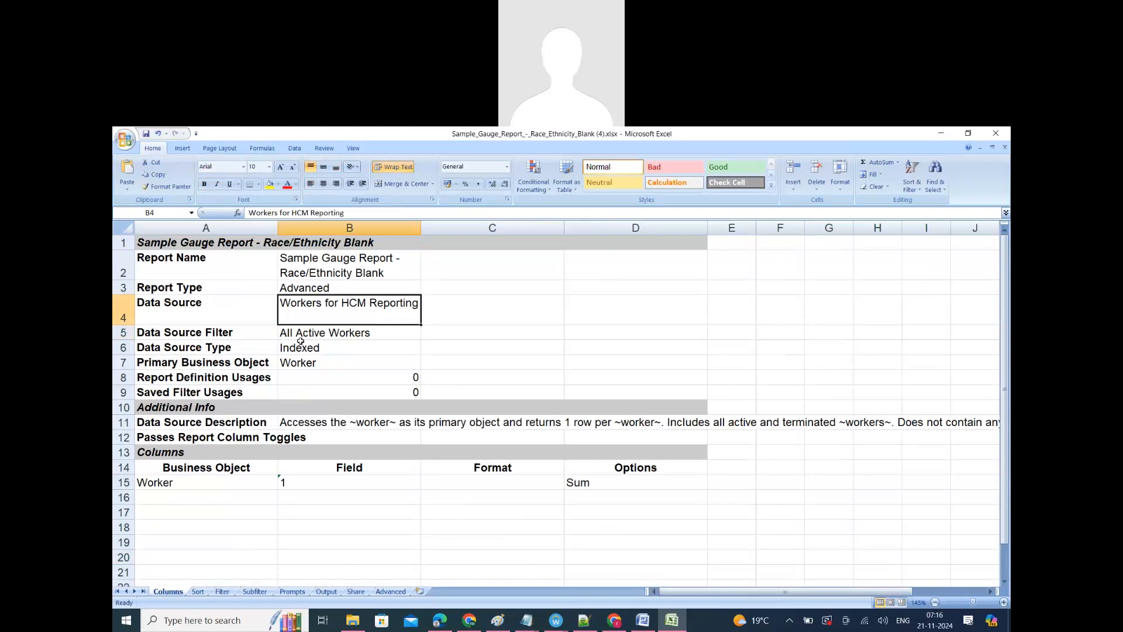
{"action": "left_click", "coordinate": [285, 332]}
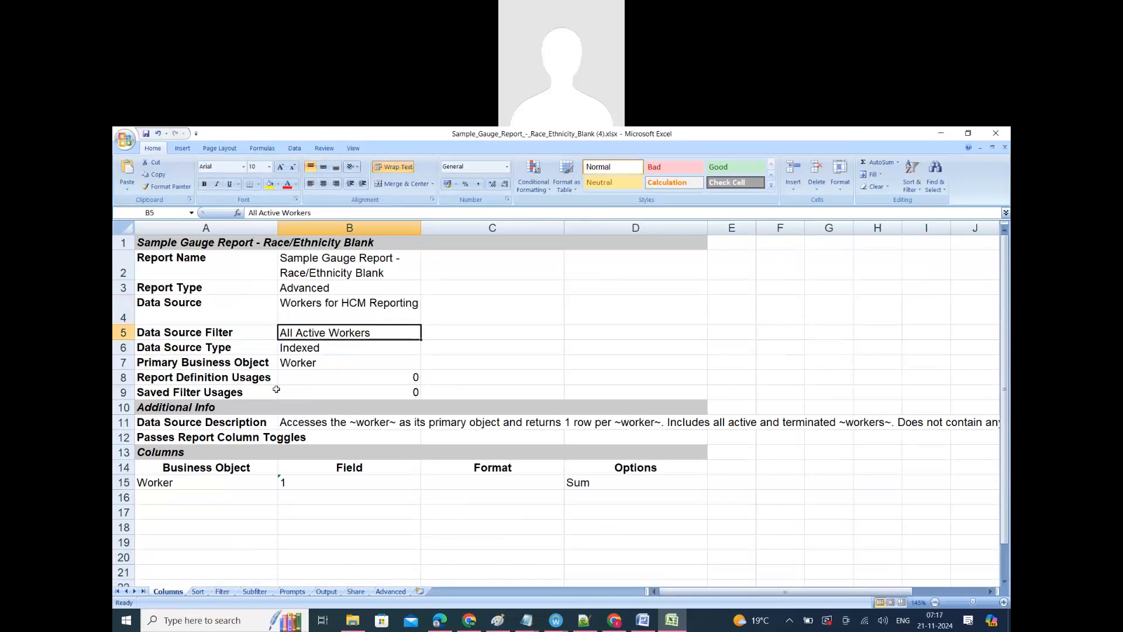
{"action": "left_click", "coordinate": [171, 483]}
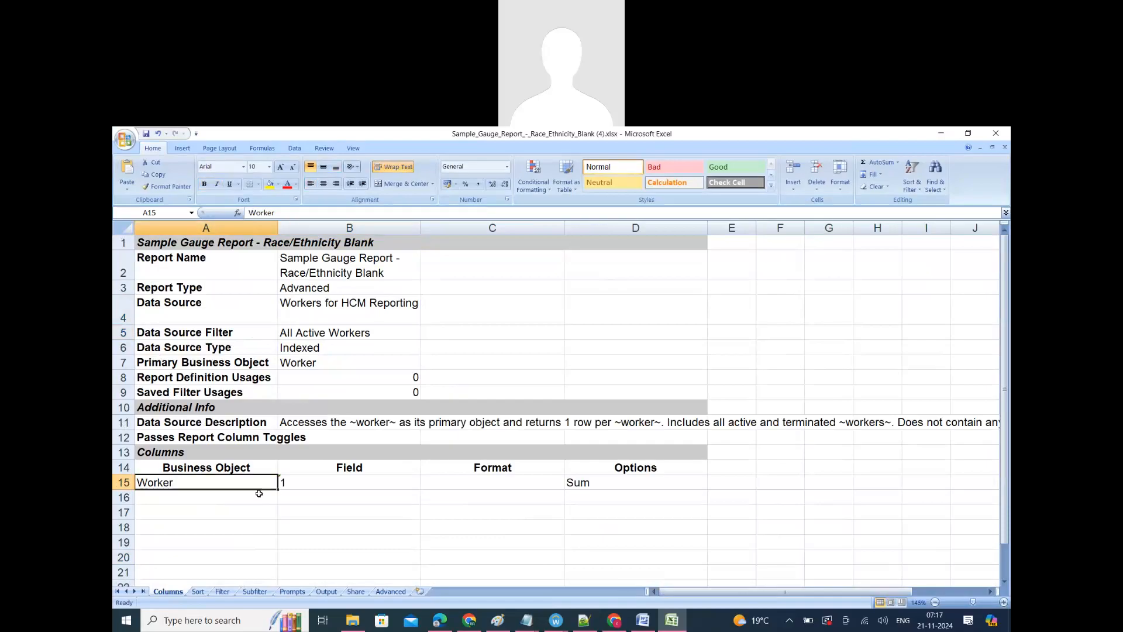
{"action": "left_click", "coordinate": [327, 484]}
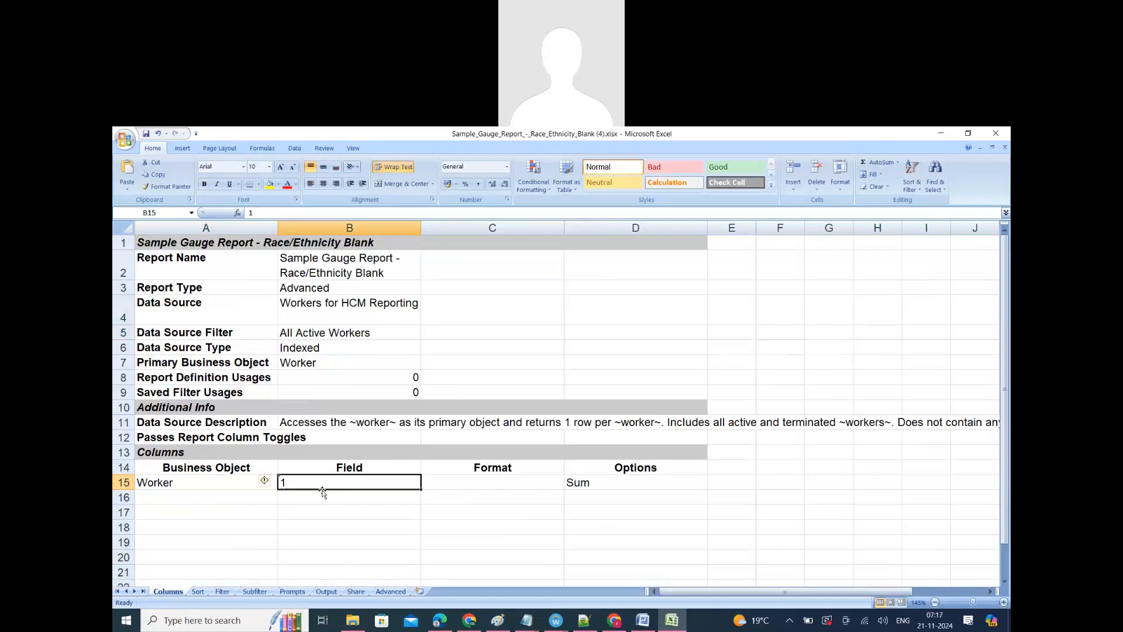
{"action": "left_click", "coordinate": [584, 485]}
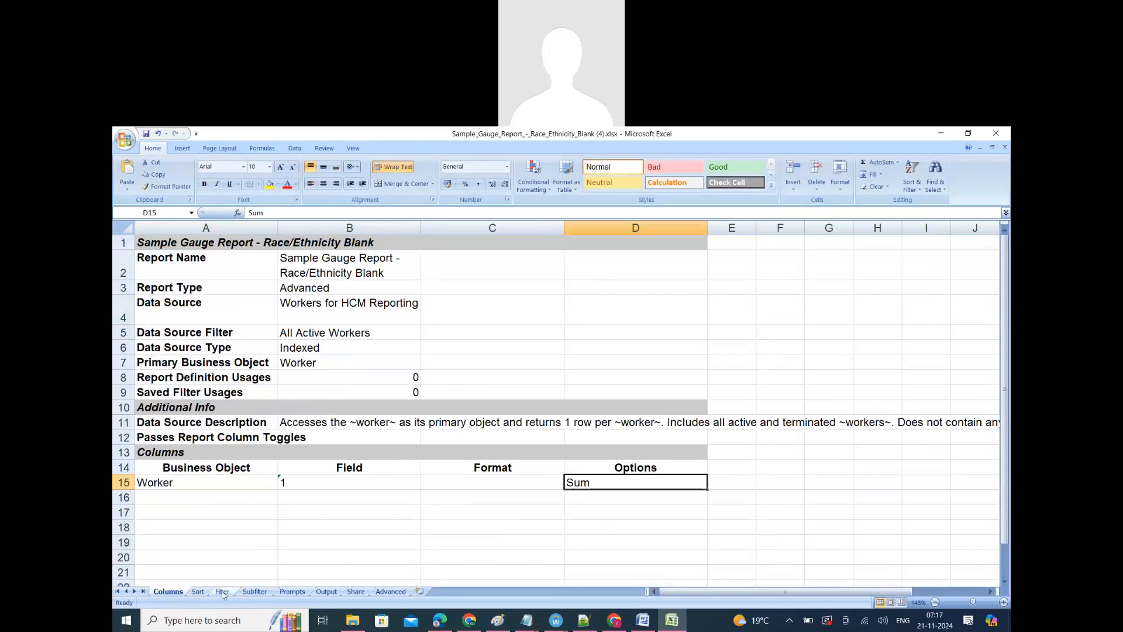
Step: Examine the Output sheet's output type and gauge options, including the metered value and gauge range
{"action": "left_click", "coordinate": [326, 592]}
{"action": "scroll", "coordinate": [351, 480], "scroll_direction": "down", "scroll_amount": 3}
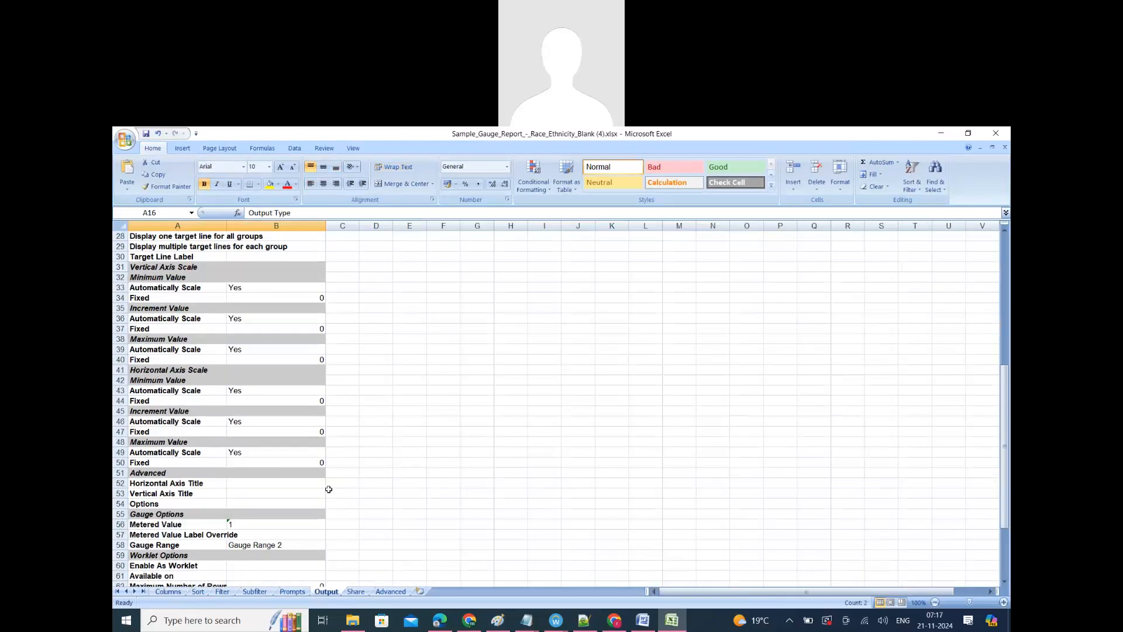
{"action": "scroll", "coordinate": [329, 489], "scroll_direction": "down", "scroll_amount": 6}
{"action": "scroll", "coordinate": [263, 447], "scroll_direction": "up", "scroll_amount": 5}
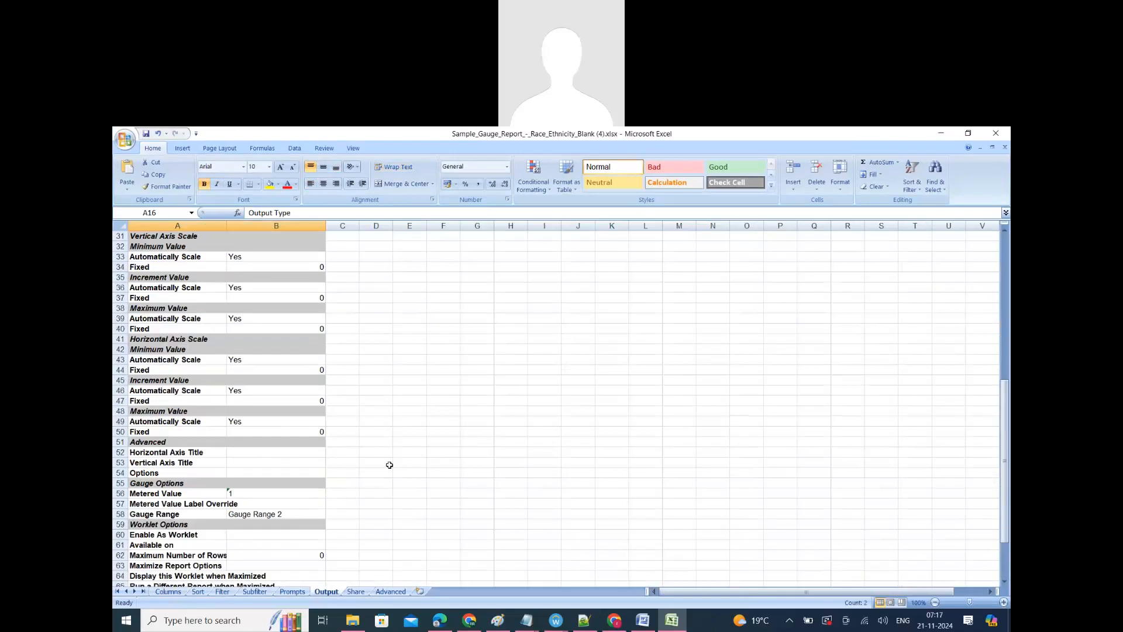
{"action": "scroll", "coordinate": [328, 494], "scroll_direction": "up", "scroll_amount": 3, "text": "ctrl"}
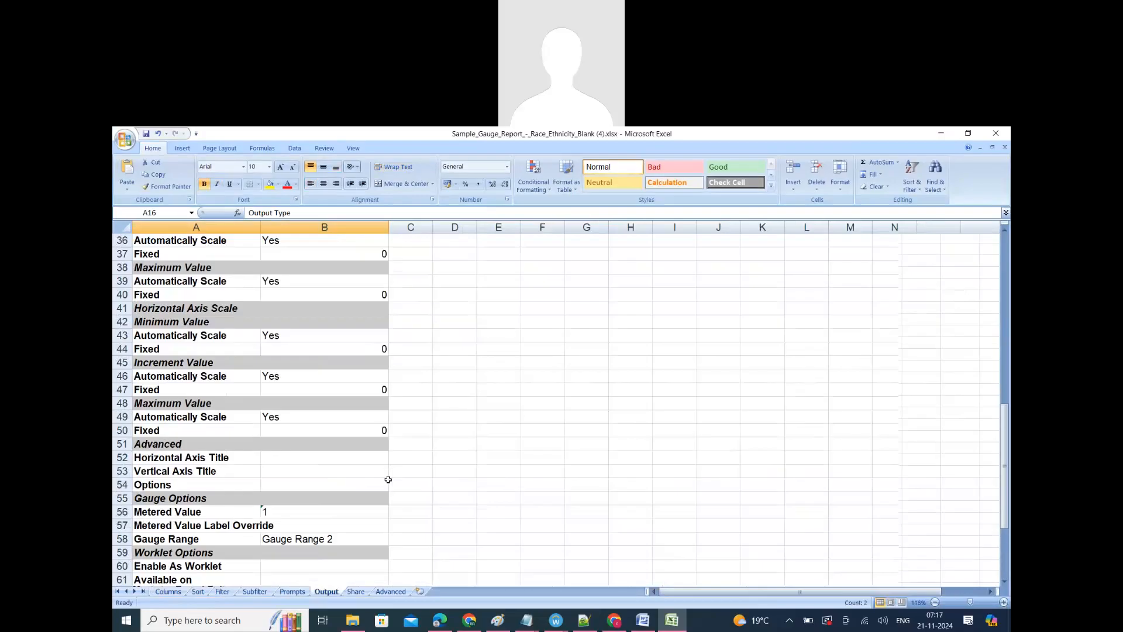
{"action": "scroll", "coordinate": [204, 525], "scroll_direction": "down", "scroll_amount": 2}
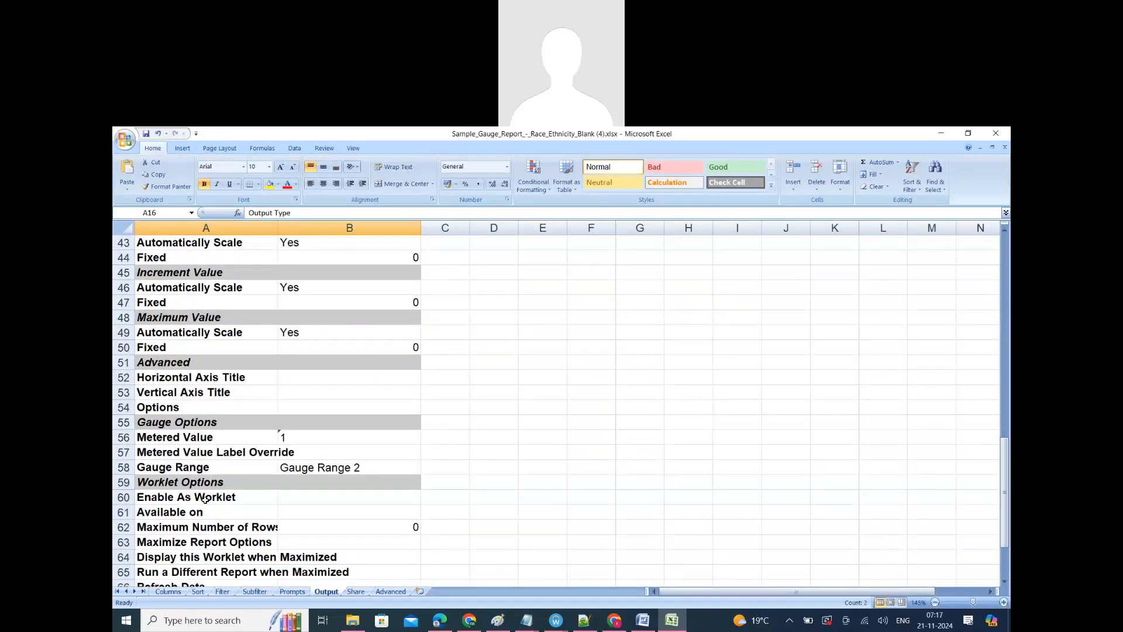
{"action": "scroll", "coordinate": [221, 402], "scroll_direction": "up", "scroll_amount": 6}
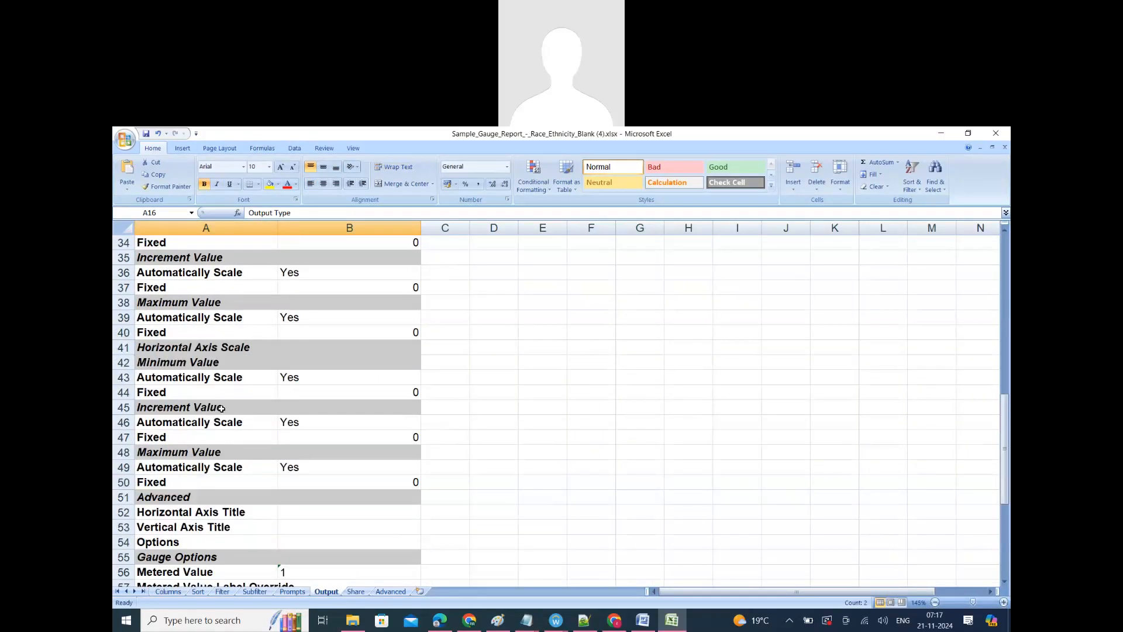
{"action": "scroll", "coordinate": [221, 403], "scroll_direction": "up", "scroll_amount": 3}
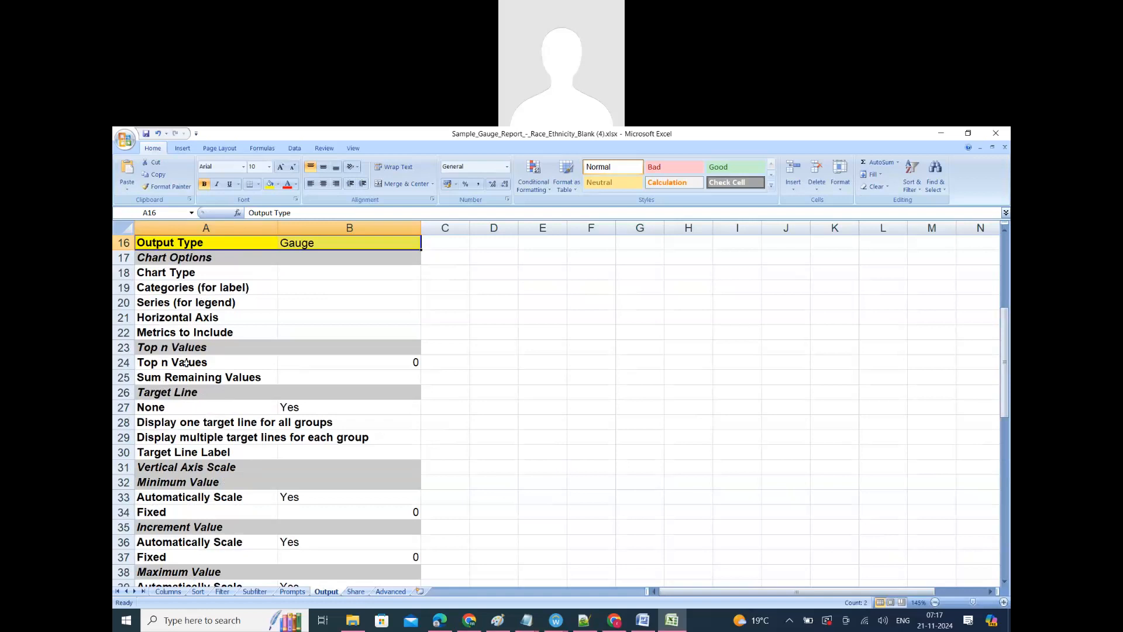
{"action": "scroll", "coordinate": [198, 464], "scroll_direction": "down", "scroll_amount": 12}
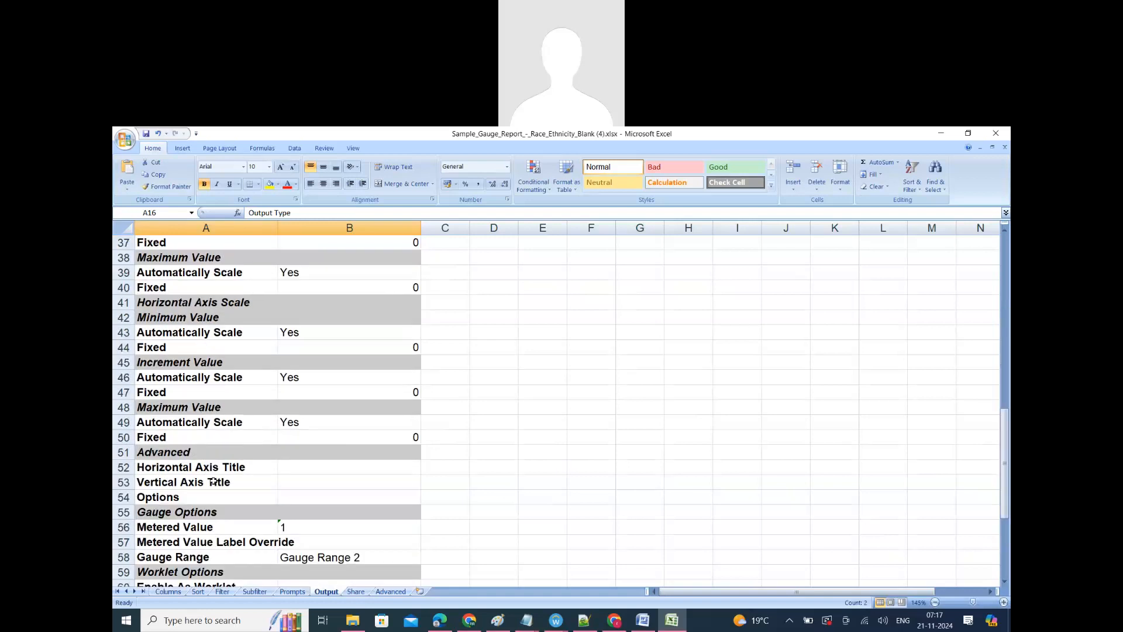
{"action": "left_click", "coordinate": [181, 334]}
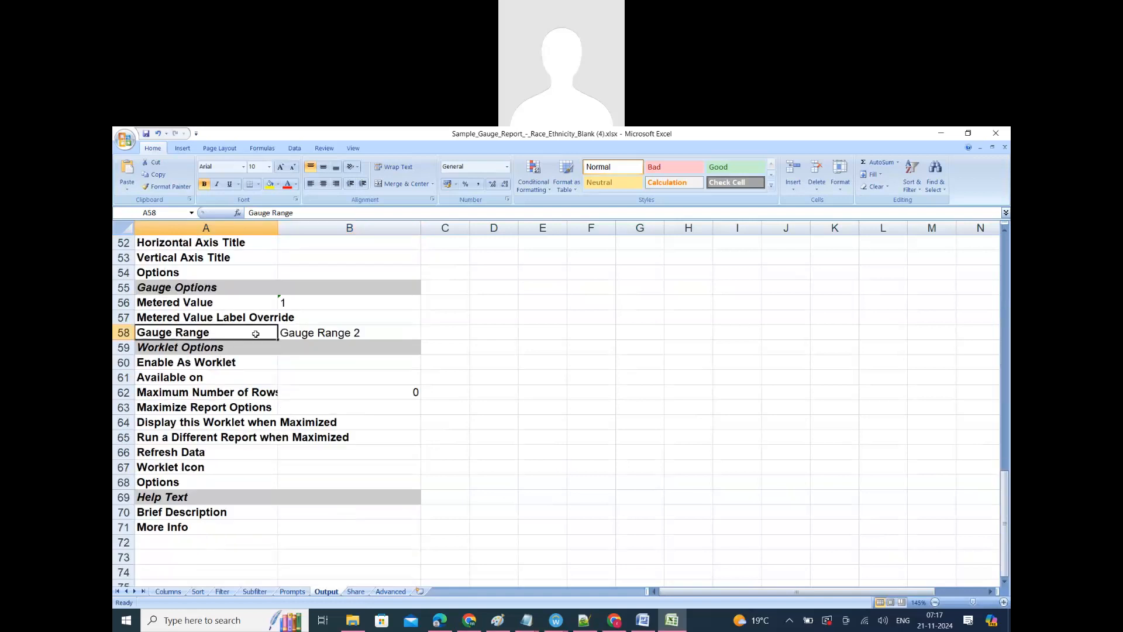
Step: Review the Metered Value, Metered Value Label Override and Gauge Range rows under Gauge Options in the Output sheet
{"action": "key", "text": "Right"}
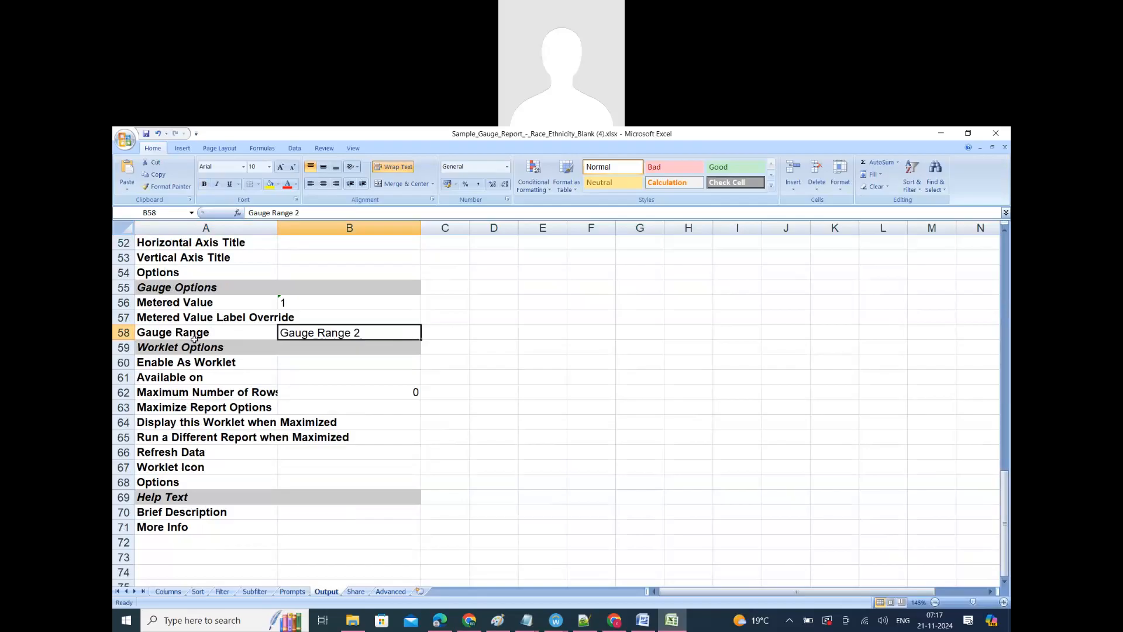
{"action": "left_click", "coordinate": [274, 302]}
{"action": "left_click", "coordinate": [323, 302]}
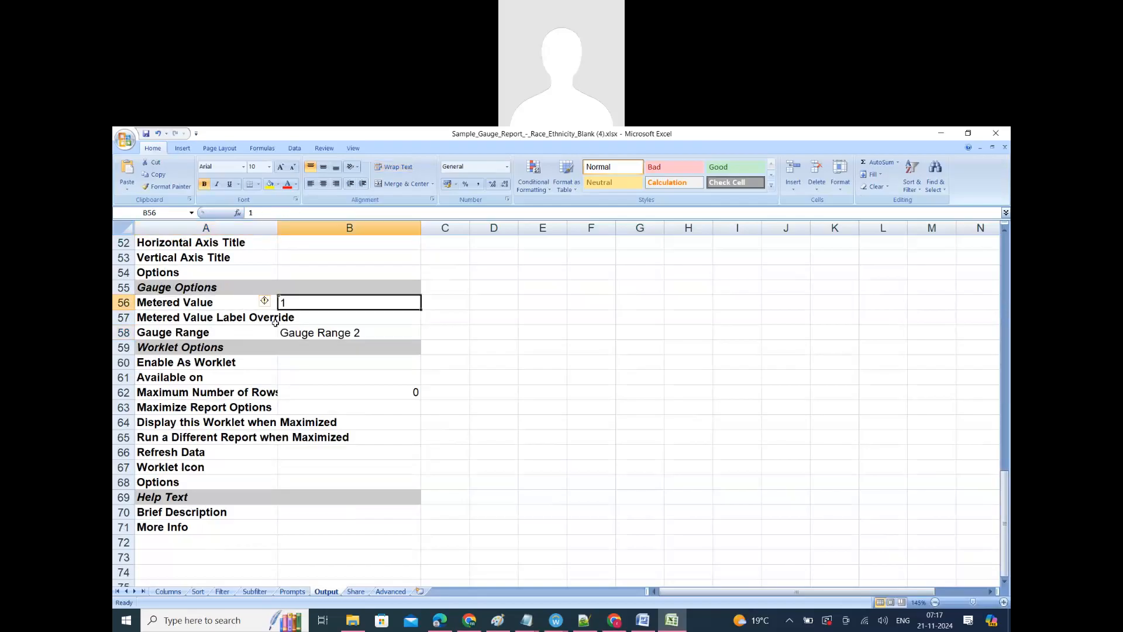
{"action": "left_click", "coordinate": [200, 315]}
{"action": "left_click", "coordinate": [189, 334]}
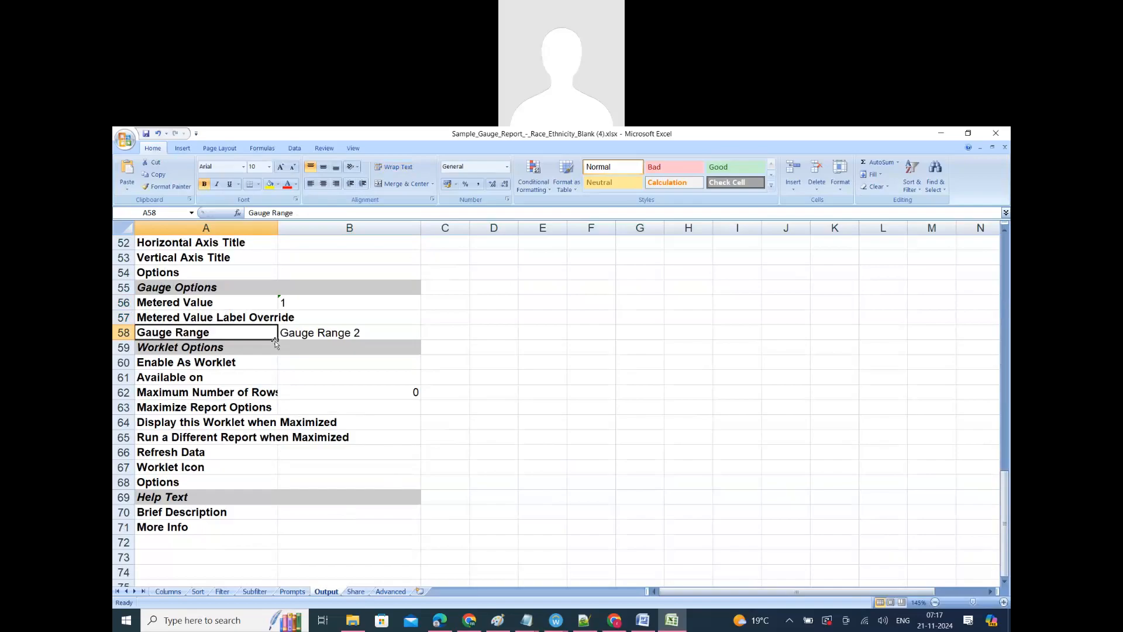
{"action": "left_click", "coordinate": [275, 302]}
{"action": "left_click", "coordinate": [281, 319], "text": "shift"}
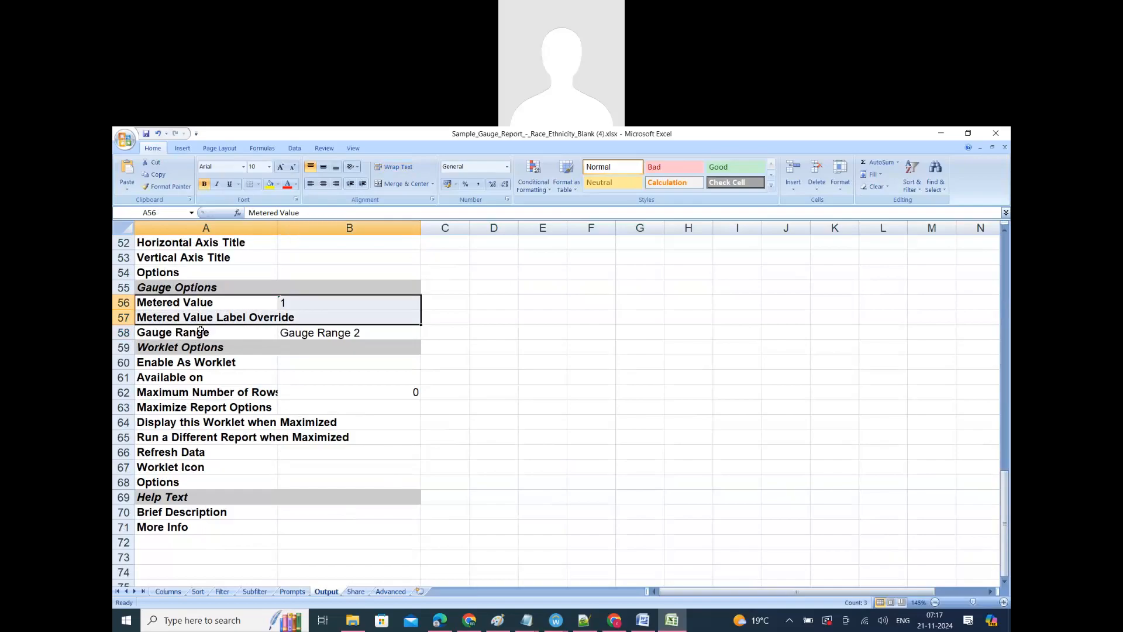
{"action": "left_click", "coordinate": [175, 319]}
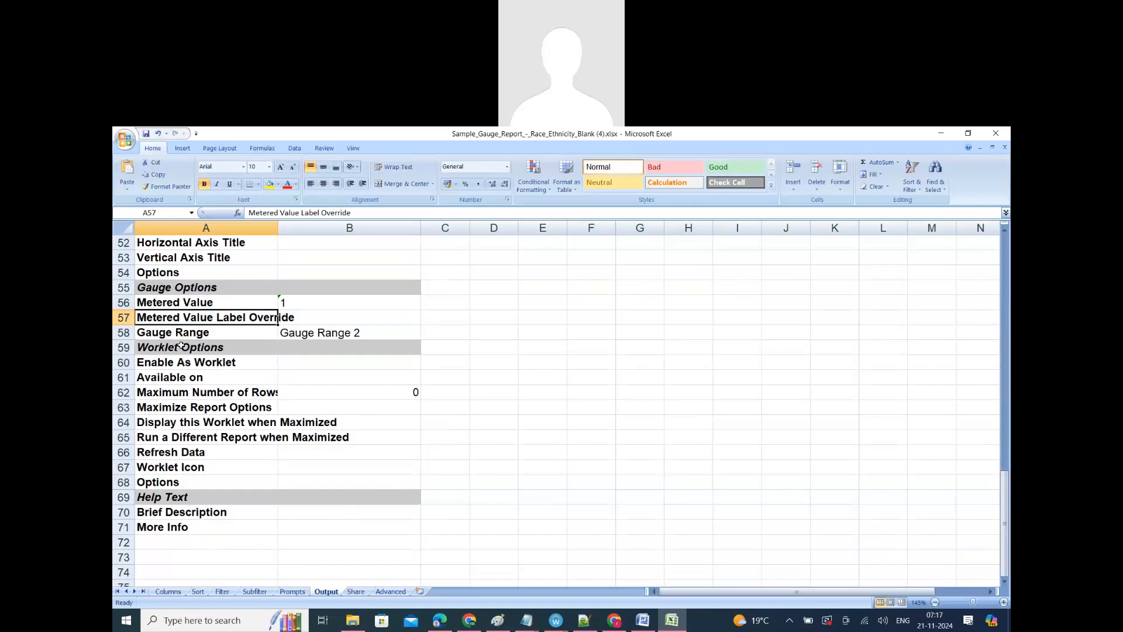
{"action": "key", "text": "Down"}
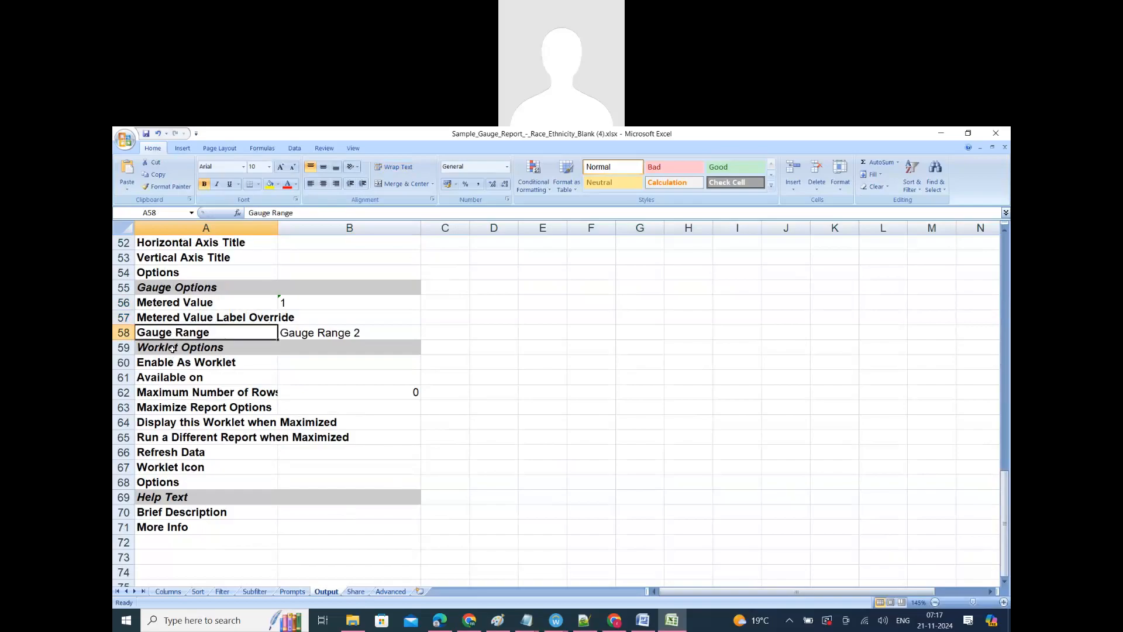
{"action": "left_click", "coordinate": [355, 332]}
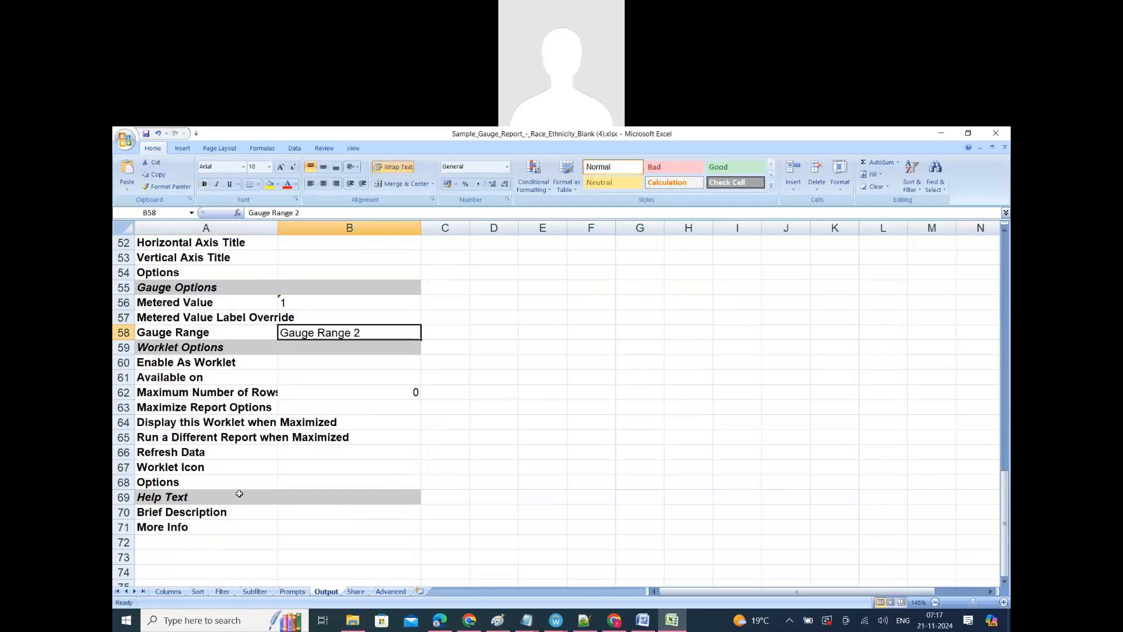
Step: Switch to Chrome and read the comments on the Sample Basic Gauge Report article, especially the one describing the gauge's zones
{"action": "left_click", "coordinate": [614, 621]}
{"action": "scroll", "coordinate": [334, 442], "scroll_direction": "down", "scroll_amount": 5}
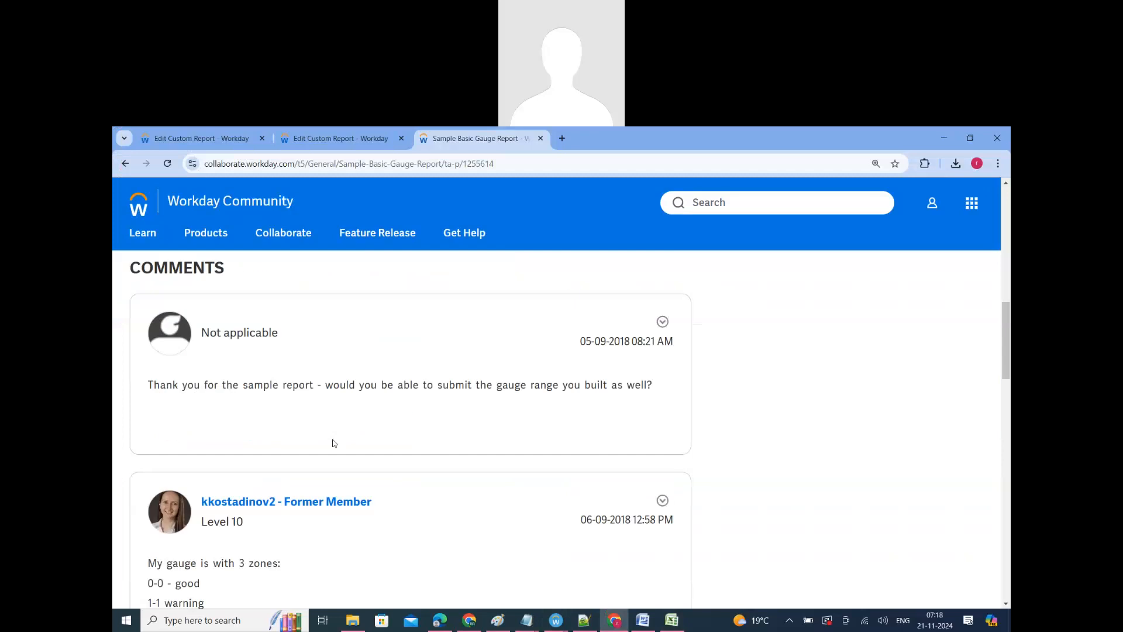
{"action": "scroll", "coordinate": [334, 443], "scroll_direction": "down", "scroll_amount": 3}
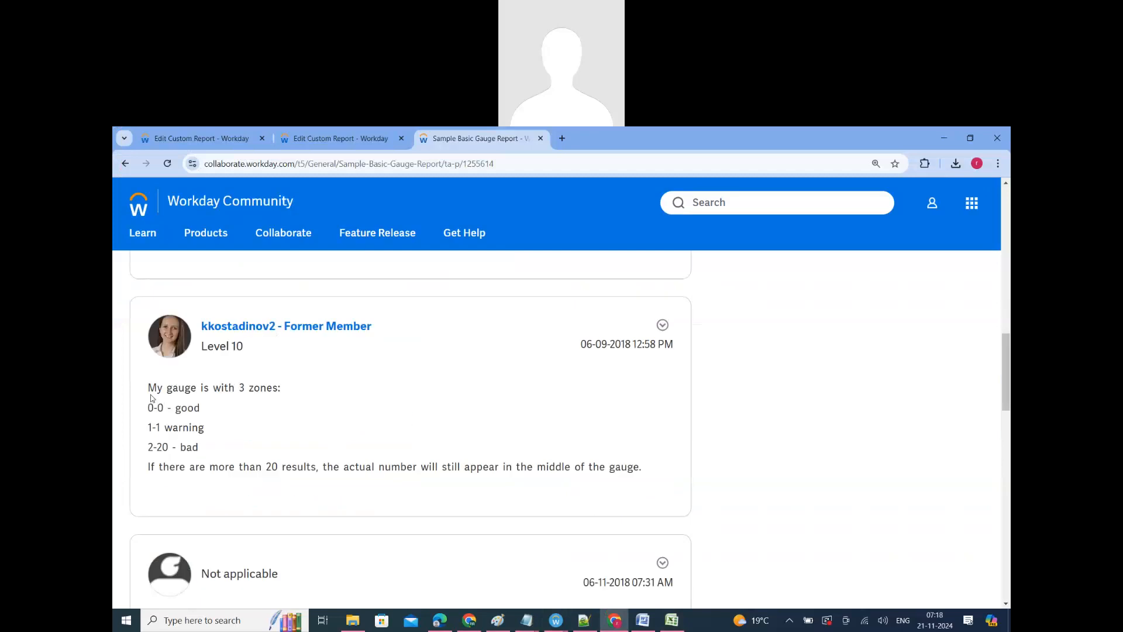
{"action": "left_click_drag", "start_coordinate": [149, 387], "coordinate": [665, 480]}
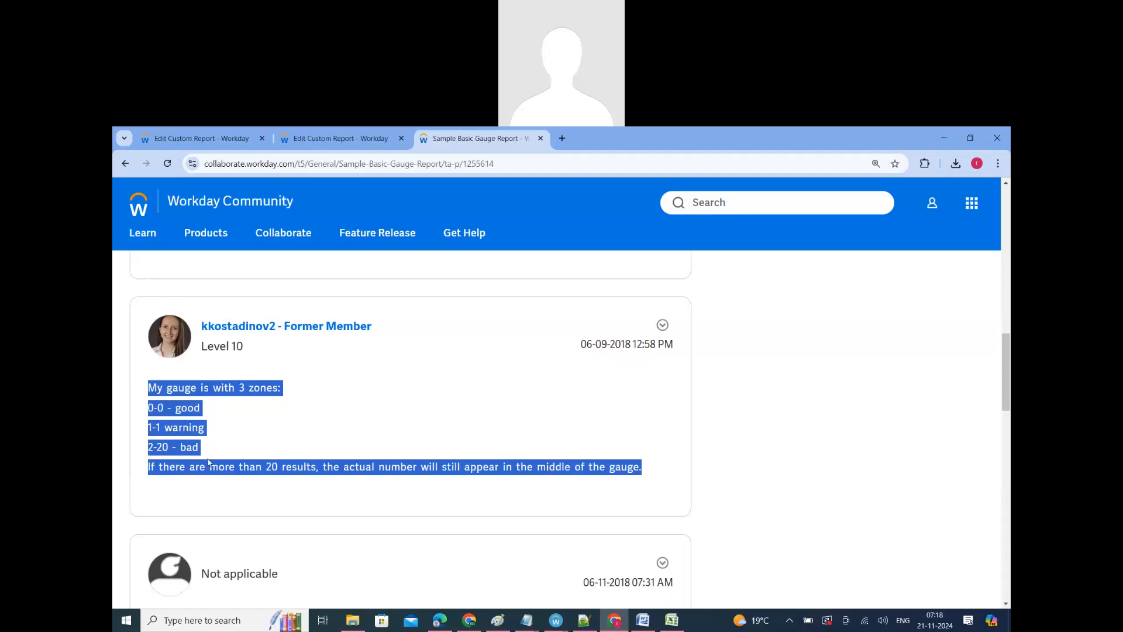
{"action": "scroll", "coordinate": [209, 465], "scroll_direction": "down", "scroll_amount": 3}
{"action": "scroll", "coordinate": [208, 485], "scroll_direction": "down", "scroll_amount": 10}
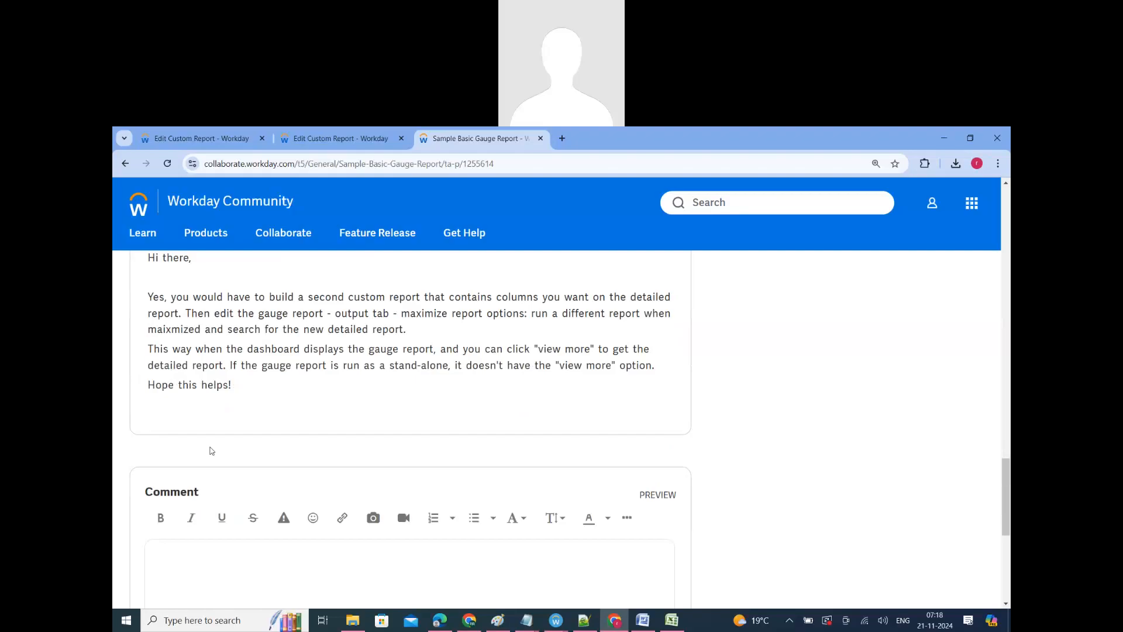
{"action": "scroll", "coordinate": [308, 534], "scroll_direction": "down", "scroll_amount": 6}
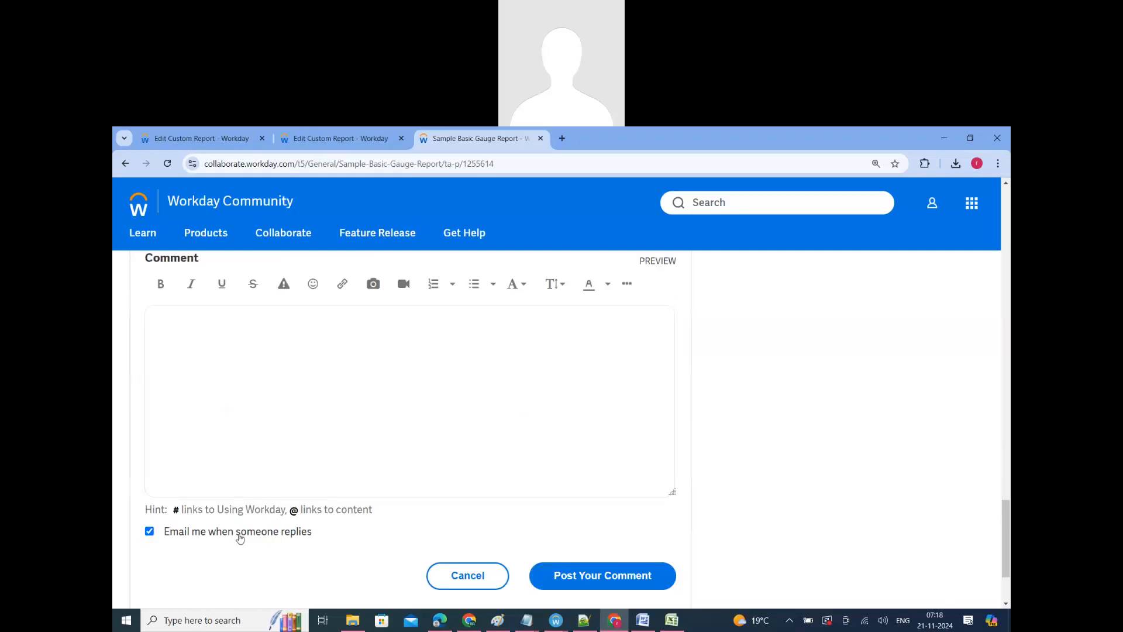
Step: Cancel editing RR_128_Advanced_Report_V5 in the duplicated Workday tab, leaving the original edit tab open
{"action": "left_click", "coordinate": [319, 139]}
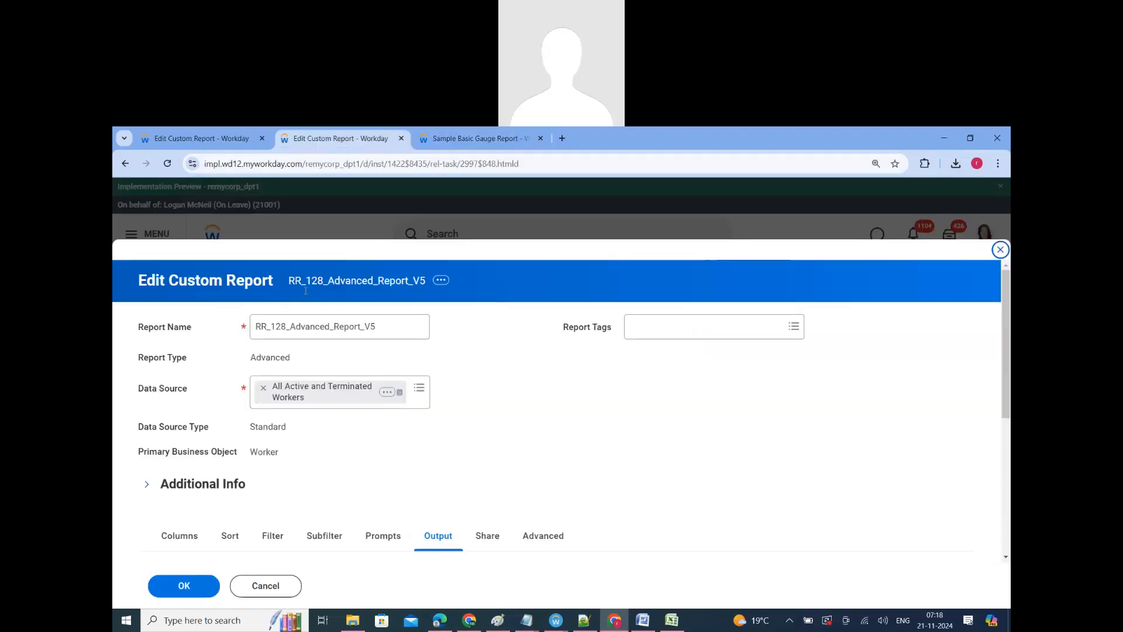
{"action": "left_click", "coordinate": [180, 143]}
{"action": "left_click", "coordinate": [299, 147]}
{"action": "left_click", "coordinate": [258, 594]}
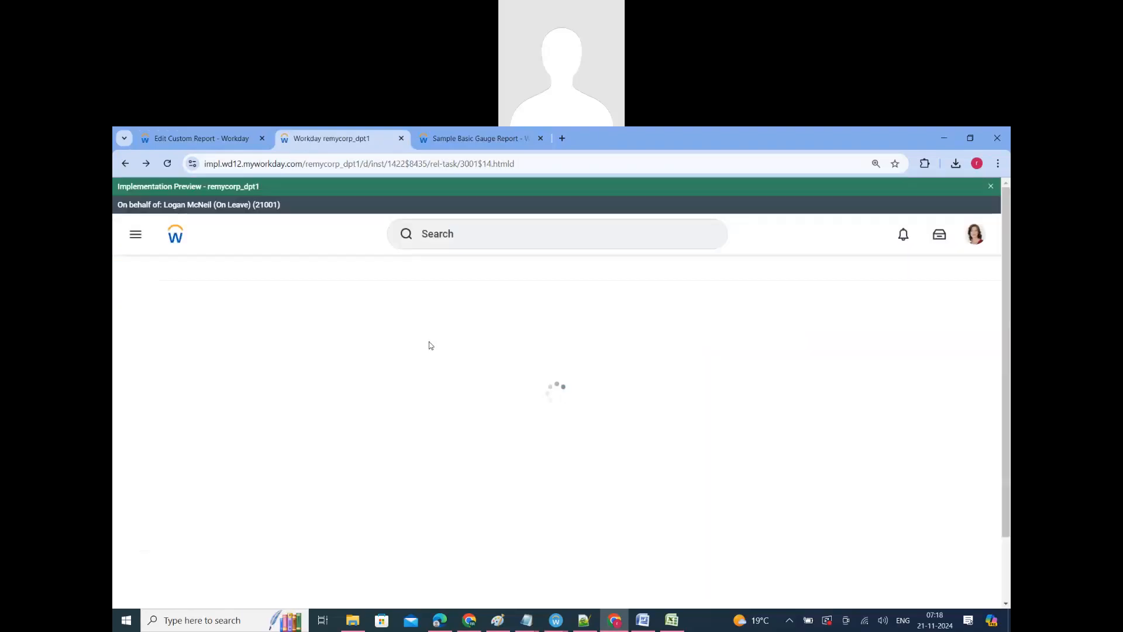
Step: Search Workday for rd:gauge and open the definition of the Turnover Gauge for Manager report
{"action": "left_click", "coordinate": [450, 234]}
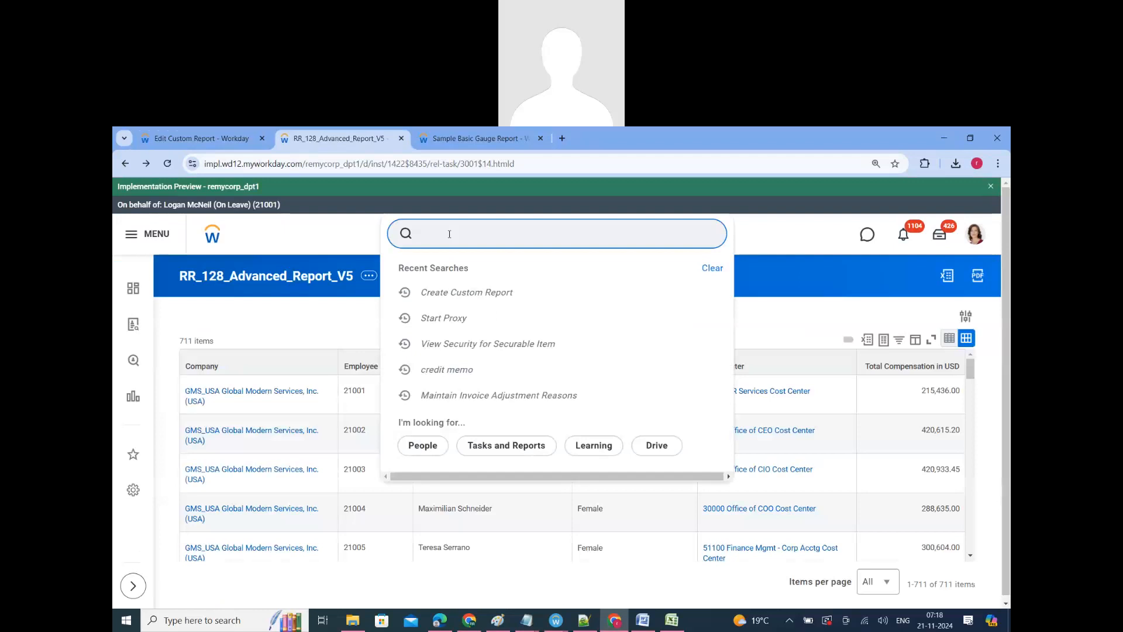
{"action": "type", "text": "gauge"}
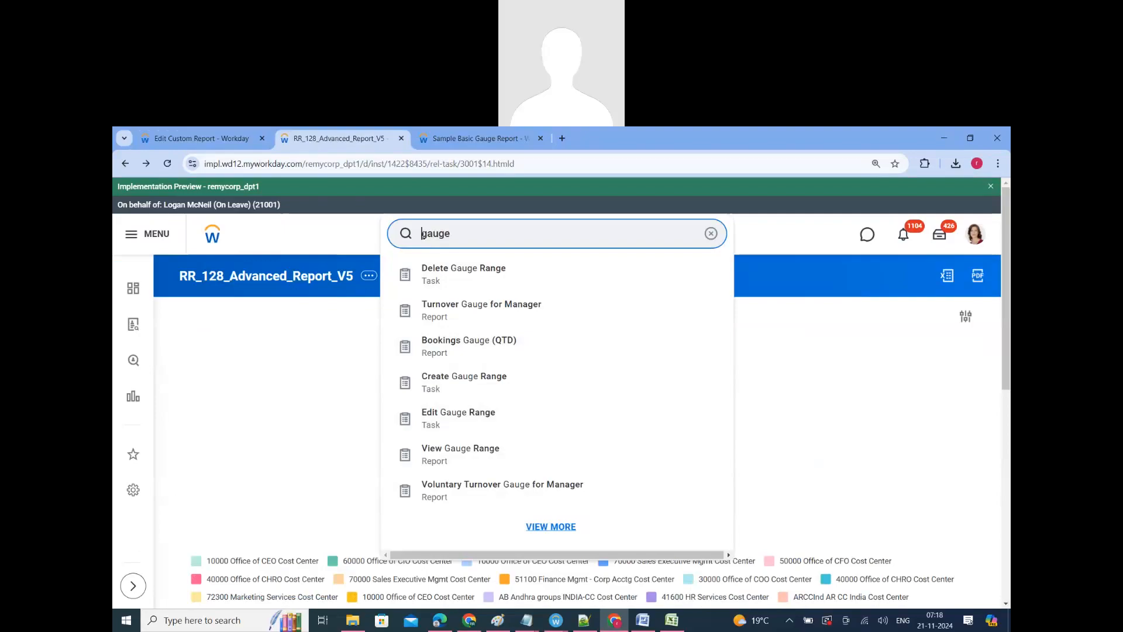
{"action": "type", "text": "rd:"}
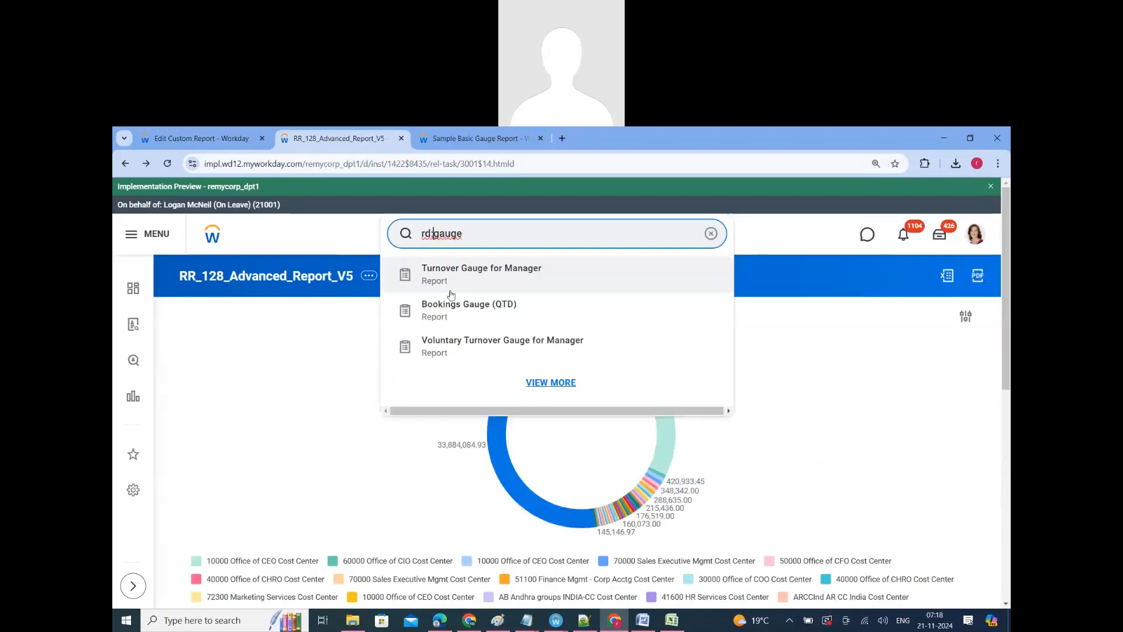
{"action": "left_click", "coordinate": [480, 284]}
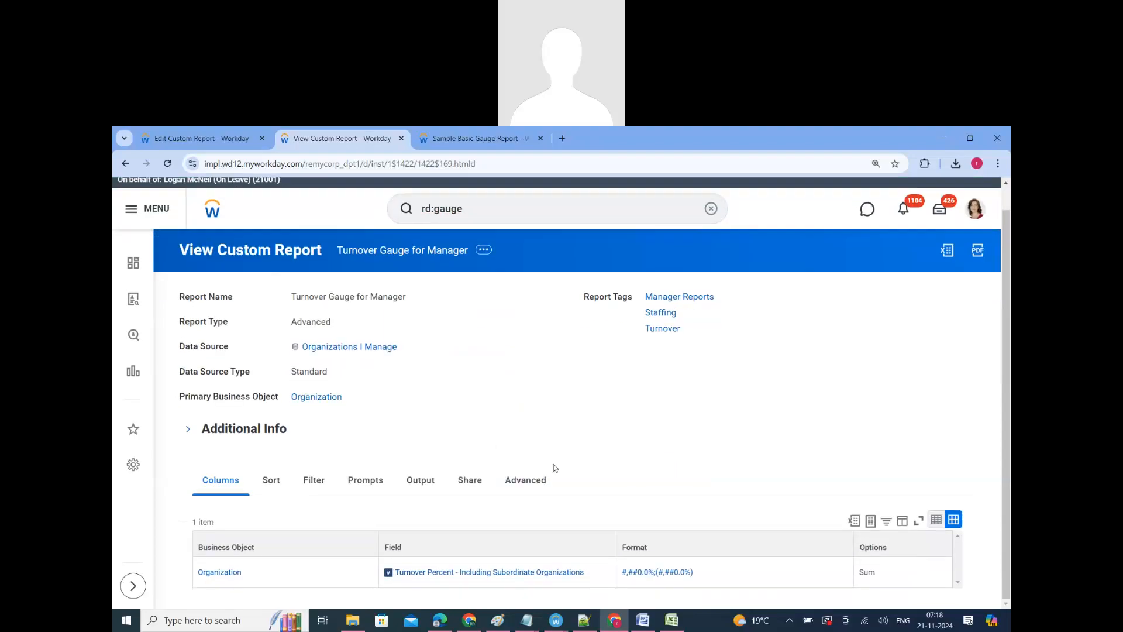
Step: Examine the Turnover Gauge for Manager report's output type, chart options and gauge options
{"action": "left_click", "coordinate": [419, 484]}
{"action": "scroll", "coordinate": [479, 513], "scroll_direction": "down", "scroll_amount": 3}
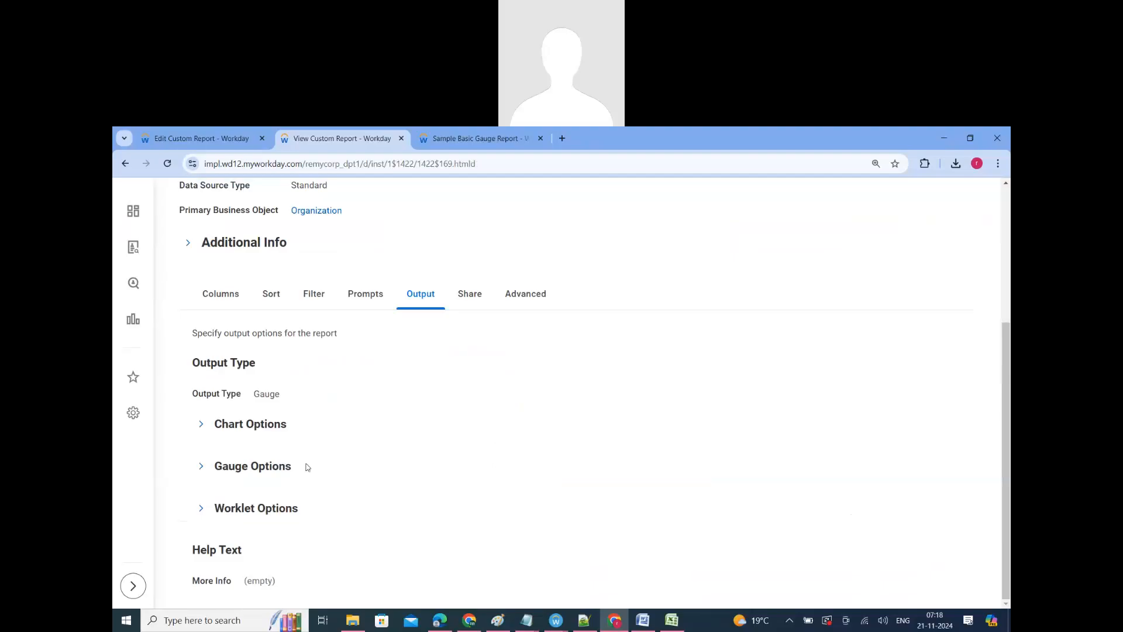
{"action": "left_click", "coordinate": [263, 429]}
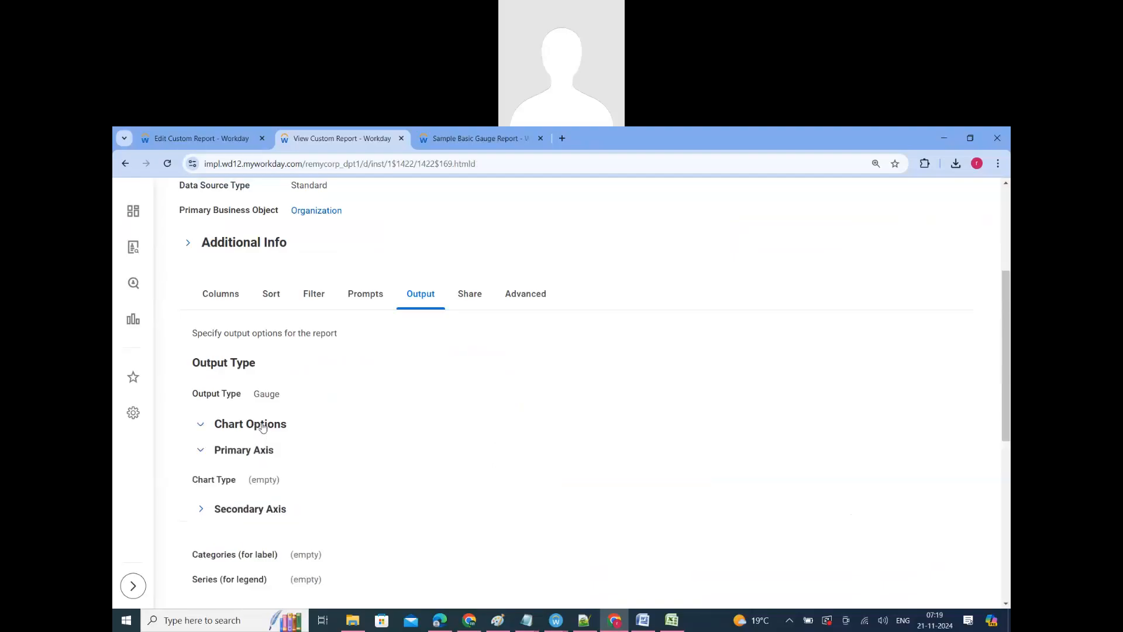
{"action": "left_click", "coordinate": [275, 426]}
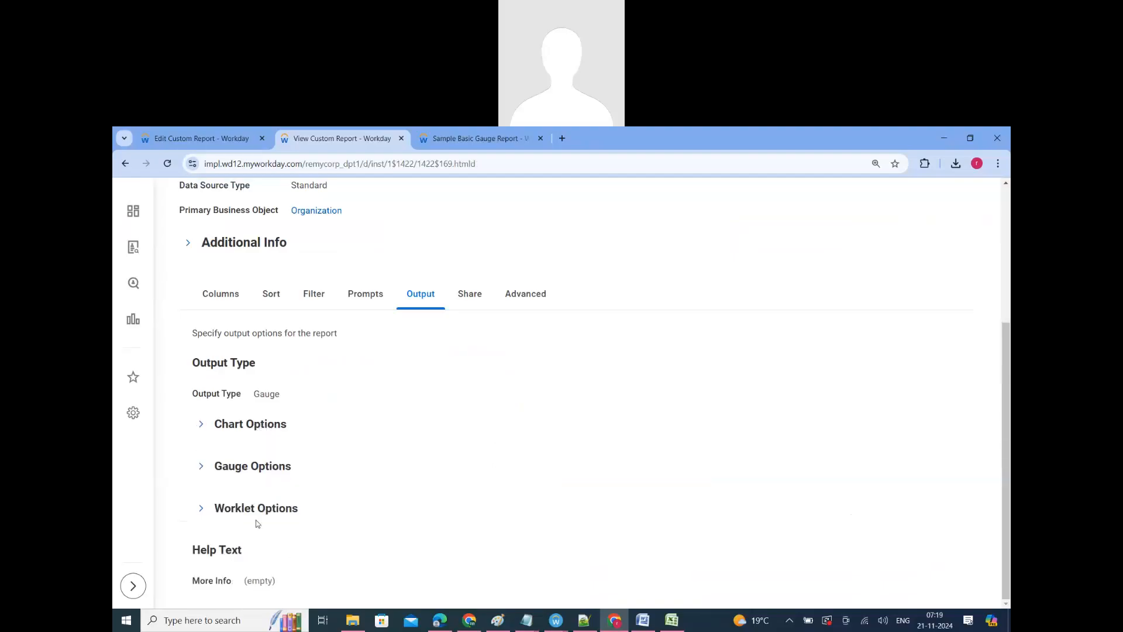
{"action": "left_click", "coordinate": [251, 468]}
{"action": "scroll", "coordinate": [448, 473], "scroll_direction": "down", "scroll_amount": 1}
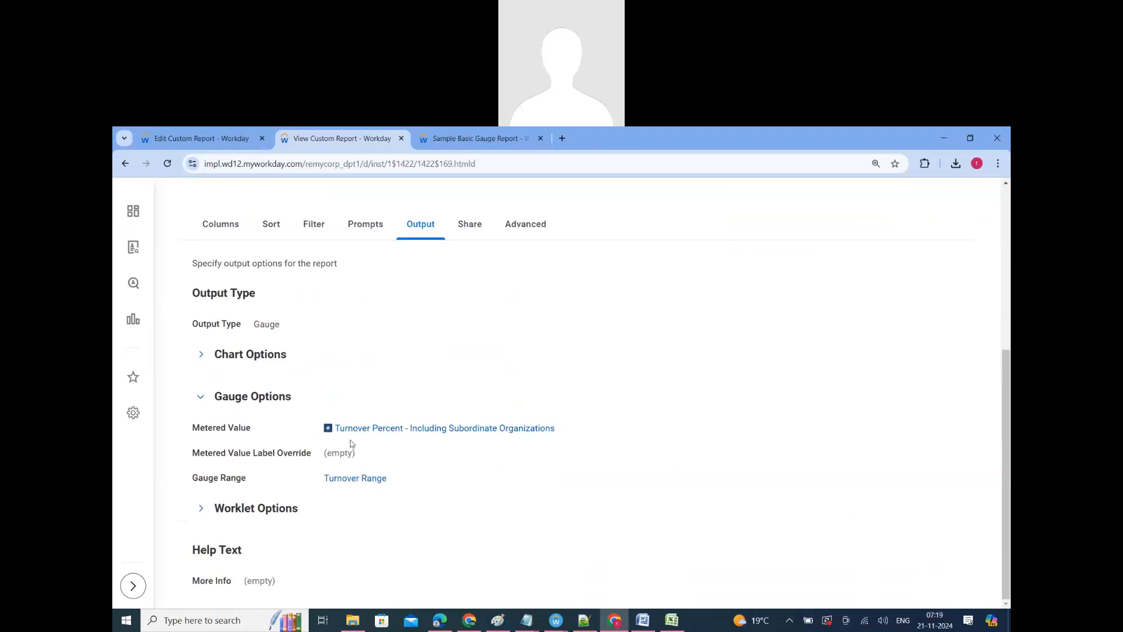
Step: Open the metered value's calculated field in a new tab, examine its arithmetic calculation, and return to the report definition
{"action": "right_click", "coordinate": [420, 433]}
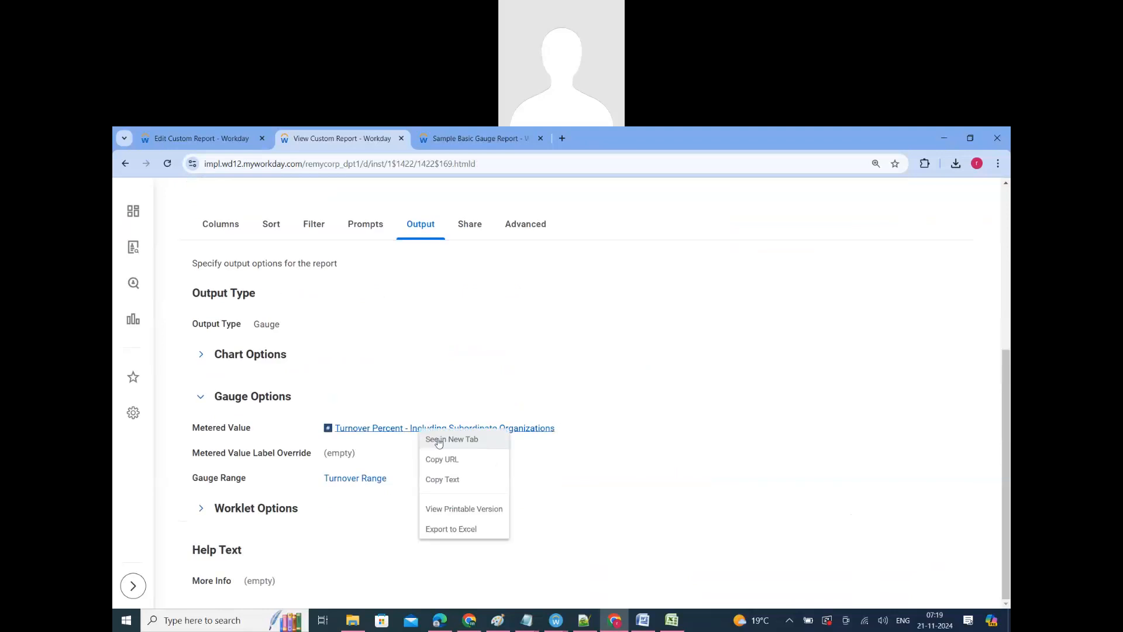
{"action": "left_click", "coordinate": [438, 441]}
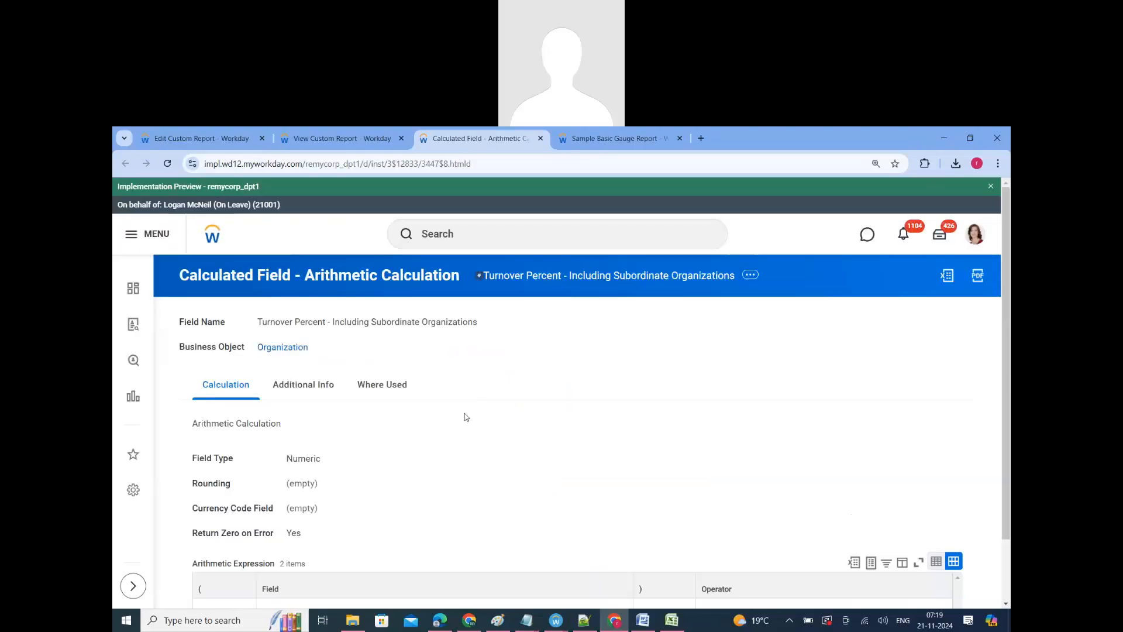
{"action": "scroll", "coordinate": [451, 545], "scroll_direction": "down", "scroll_amount": 1}
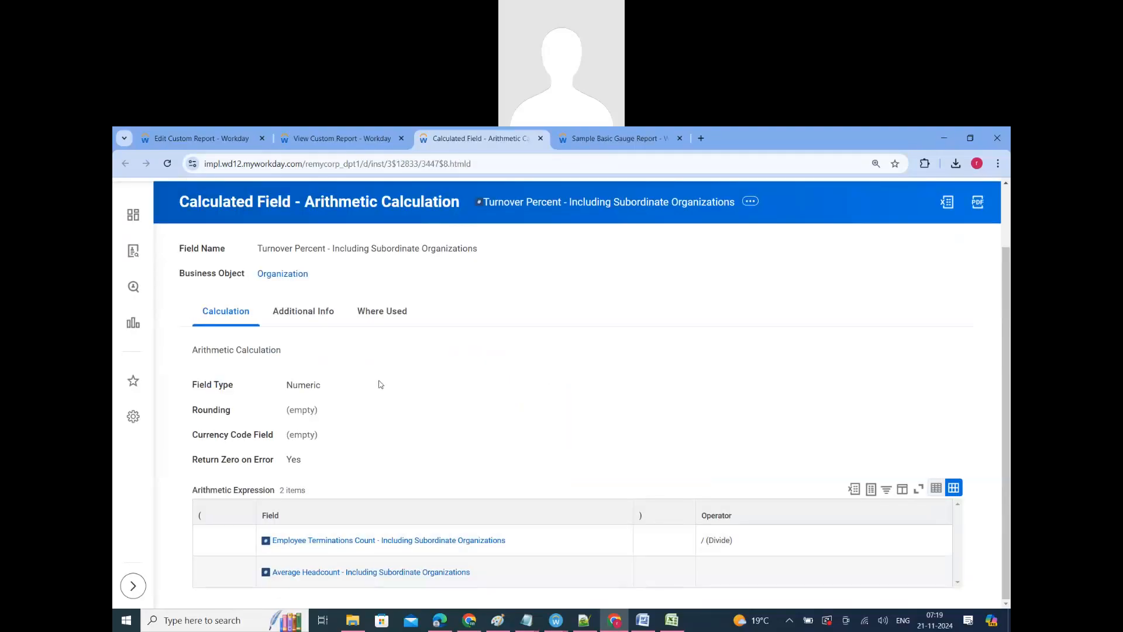
{"action": "scroll", "coordinate": [380, 386], "scroll_direction": "up", "scroll_amount": 1}
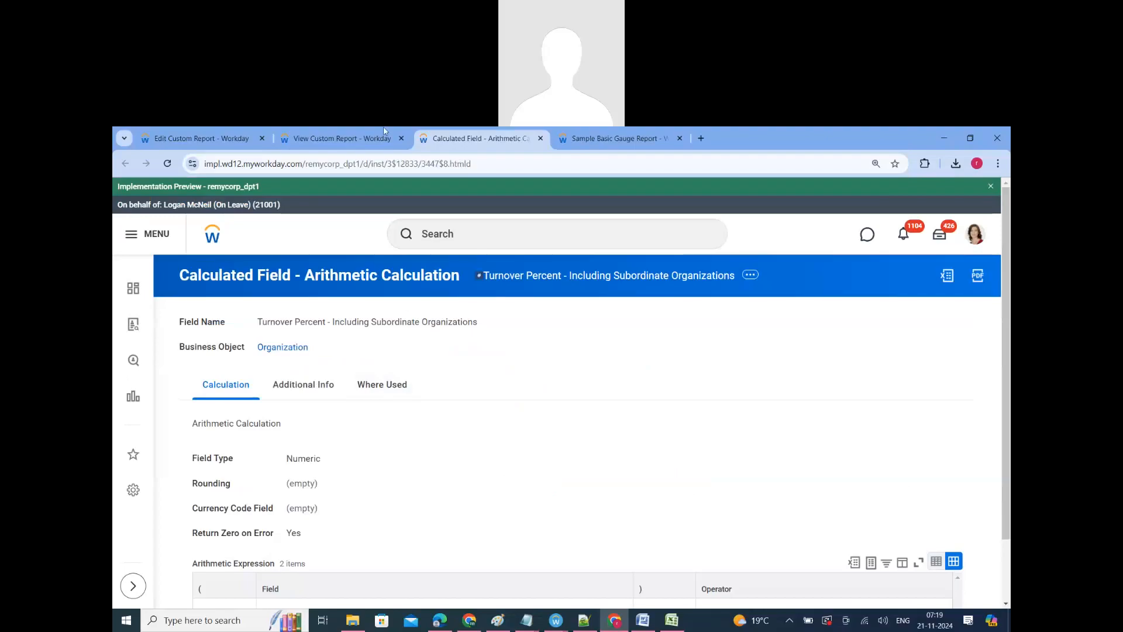
{"action": "left_click", "coordinate": [348, 136]}
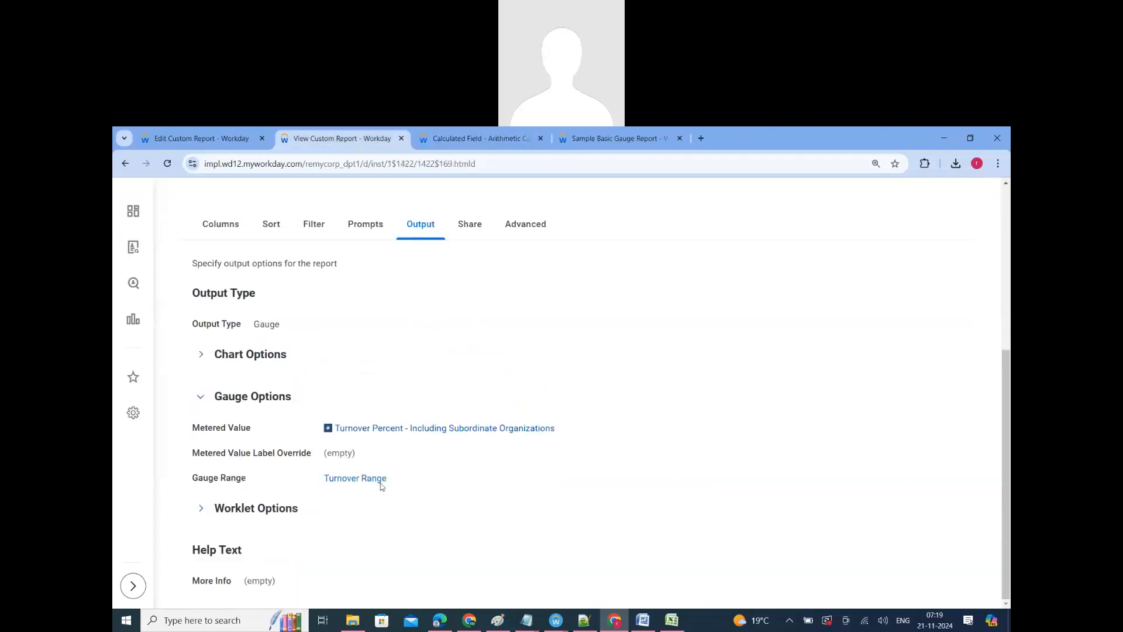
Step: Open the Turnover Range gauge range and examine its zones, from and to values, and meanings
{"action": "left_click", "coordinate": [367, 480]}
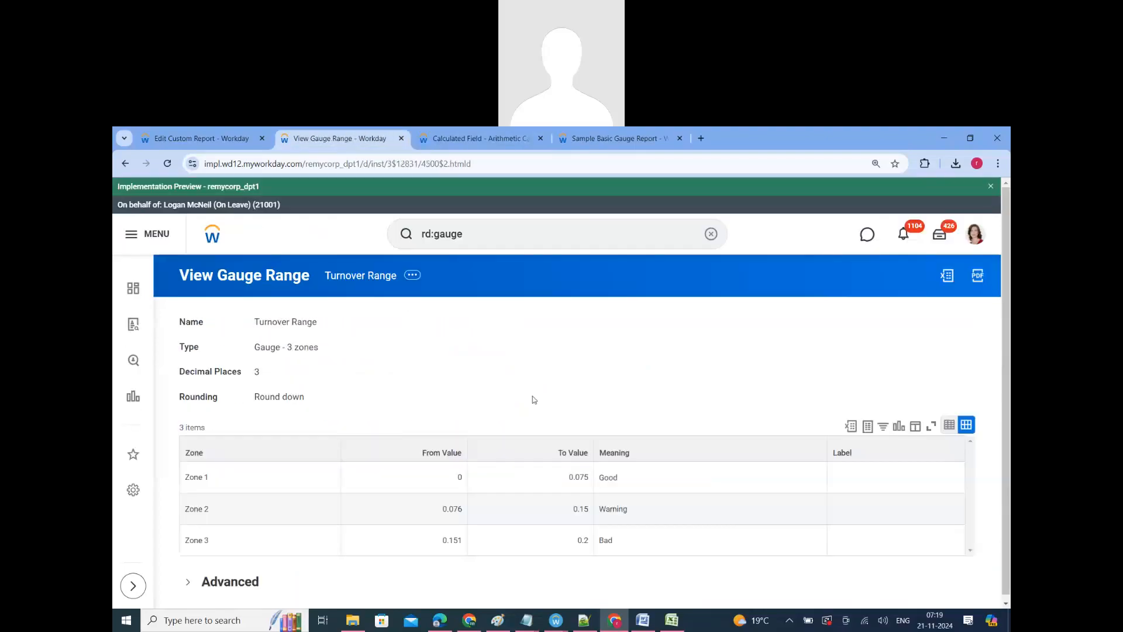
{"action": "triple_click", "coordinate": [195, 481]}
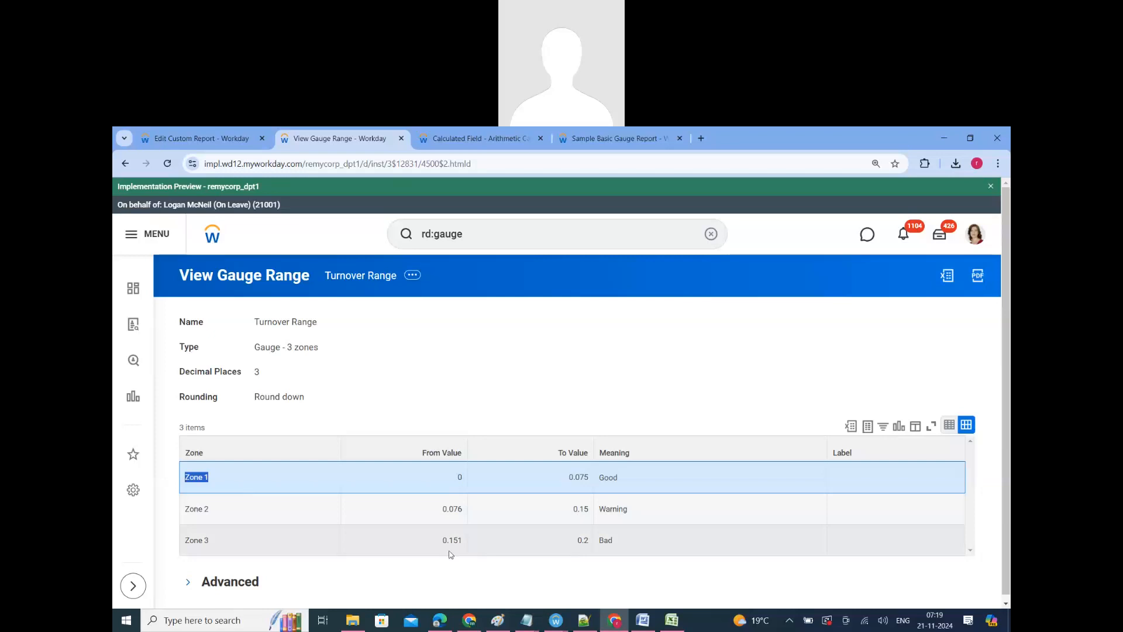
{"action": "left_click", "coordinate": [603, 542]}
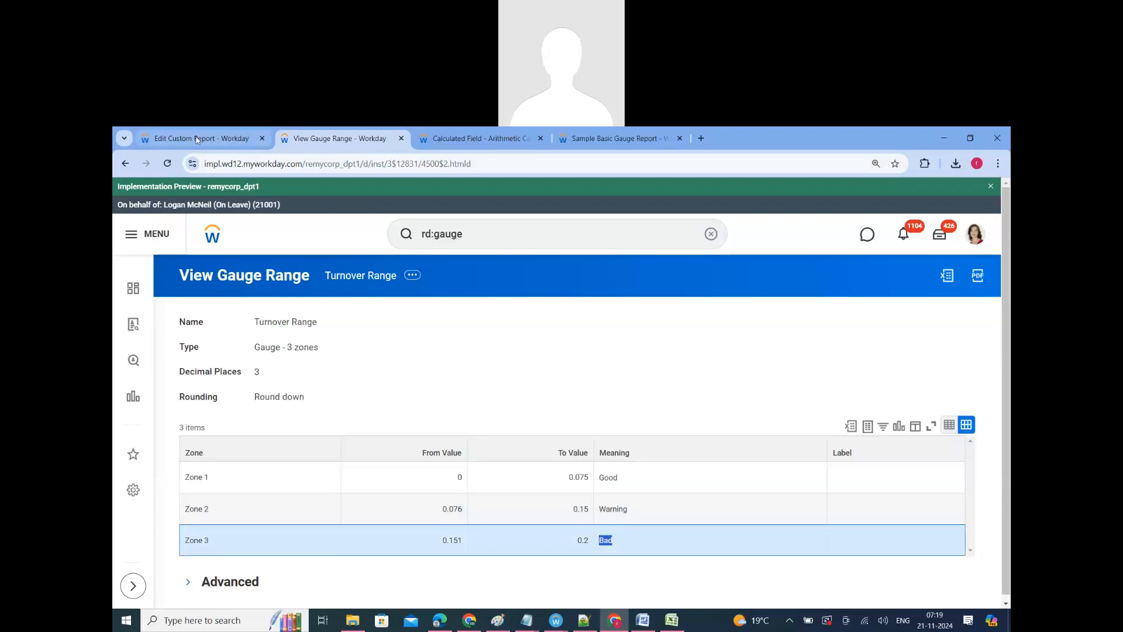
Step: Go back to the Turnover Gauge for Manager definition, open its Turnover Range in a separate tab, and return to the definition
{"action": "left_click", "coordinate": [126, 165]}
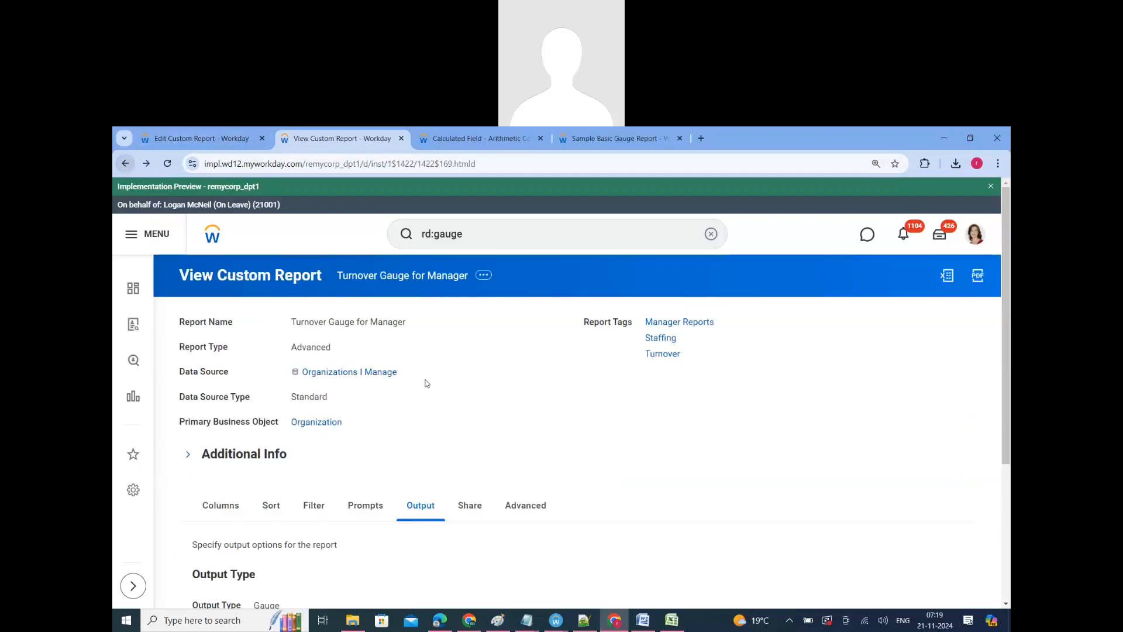
{"action": "scroll", "coordinate": [386, 409], "scroll_direction": "down", "scroll_amount": 4}
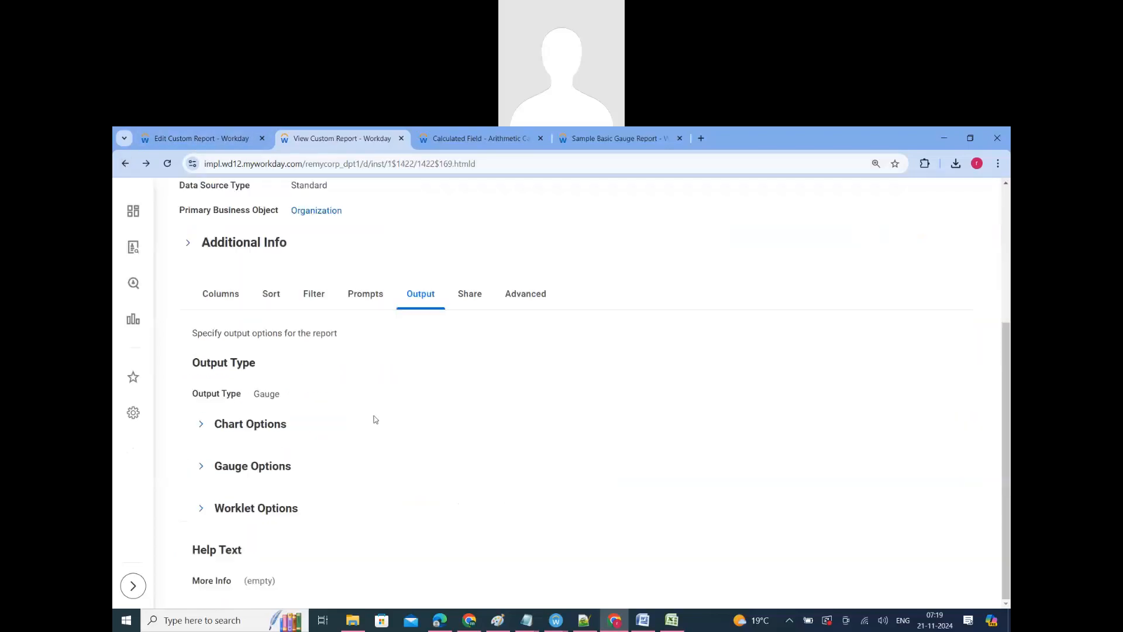
{"action": "left_click", "coordinate": [257, 478]}
{"action": "right_click", "coordinate": [370, 550]}
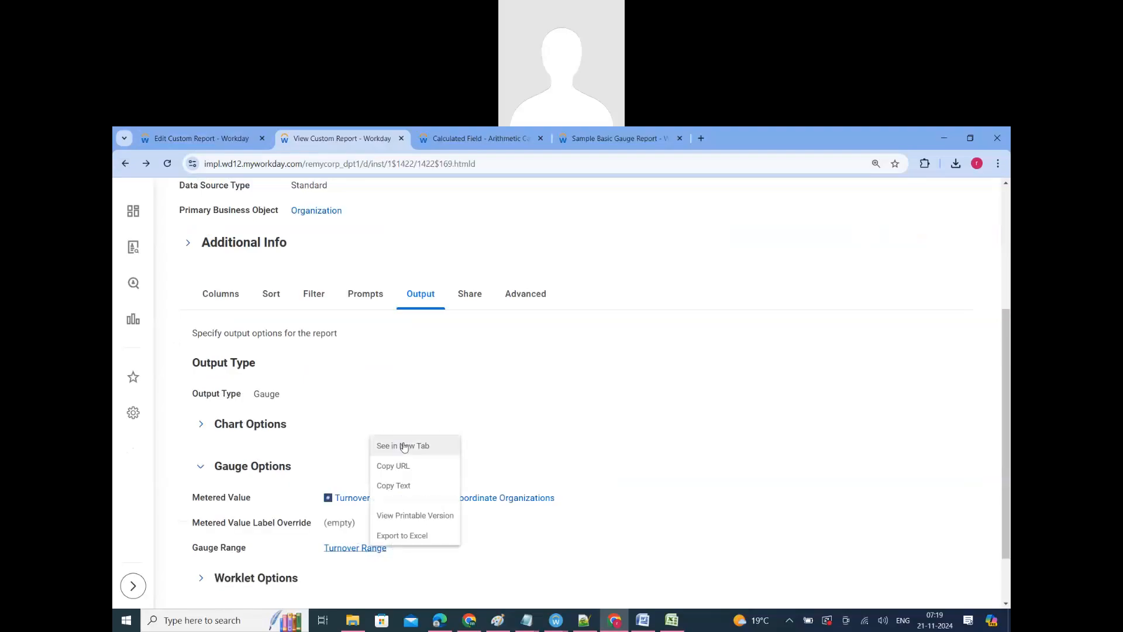
{"action": "left_click", "coordinate": [406, 445]}
{"action": "left_click", "coordinate": [352, 150]}
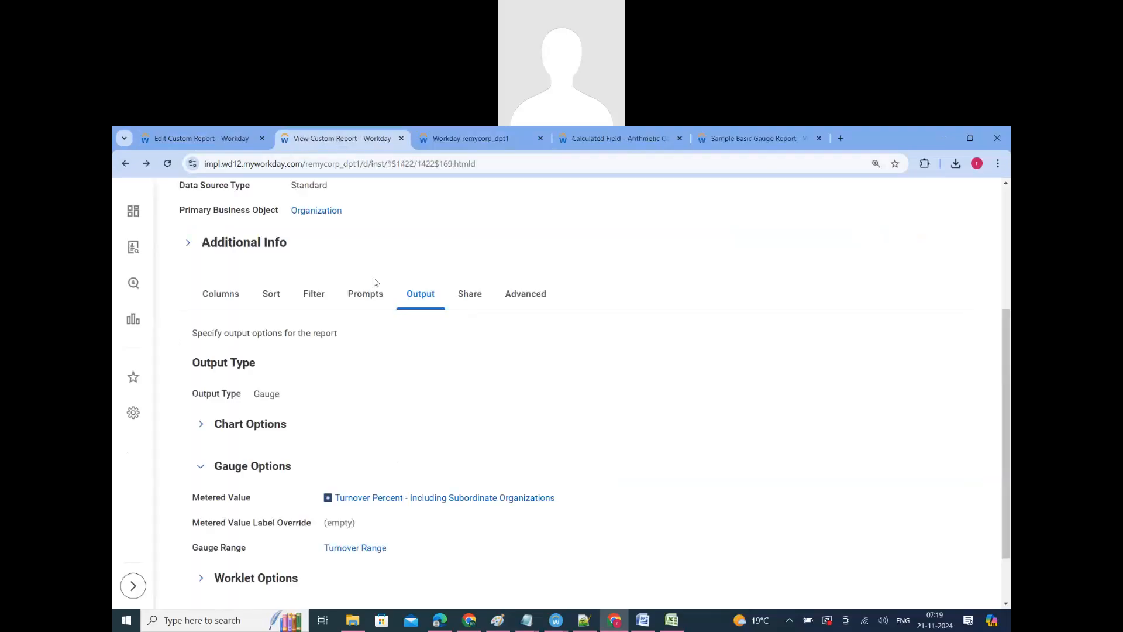
Step: Run the Turnover Gauge for Manager report from its definition to view the gauge output
{"action": "scroll", "coordinate": [375, 282], "scroll_direction": "up", "scroll_amount": 4}
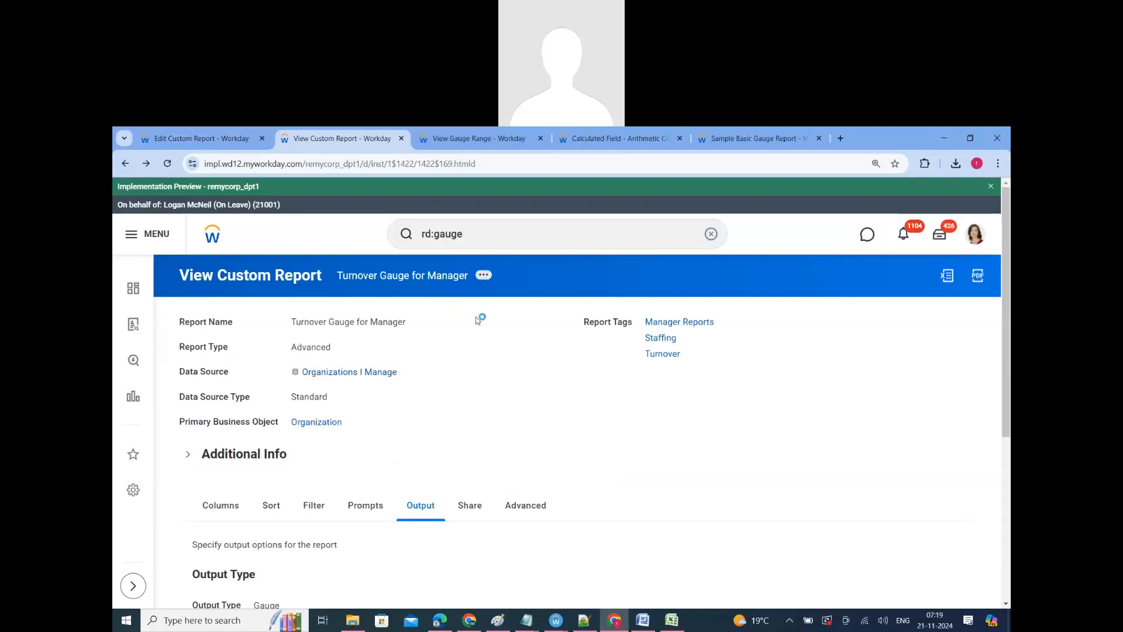
{"action": "left_click", "coordinate": [484, 275]}
{"action": "mouse_move", "coordinate": [539, 326]}
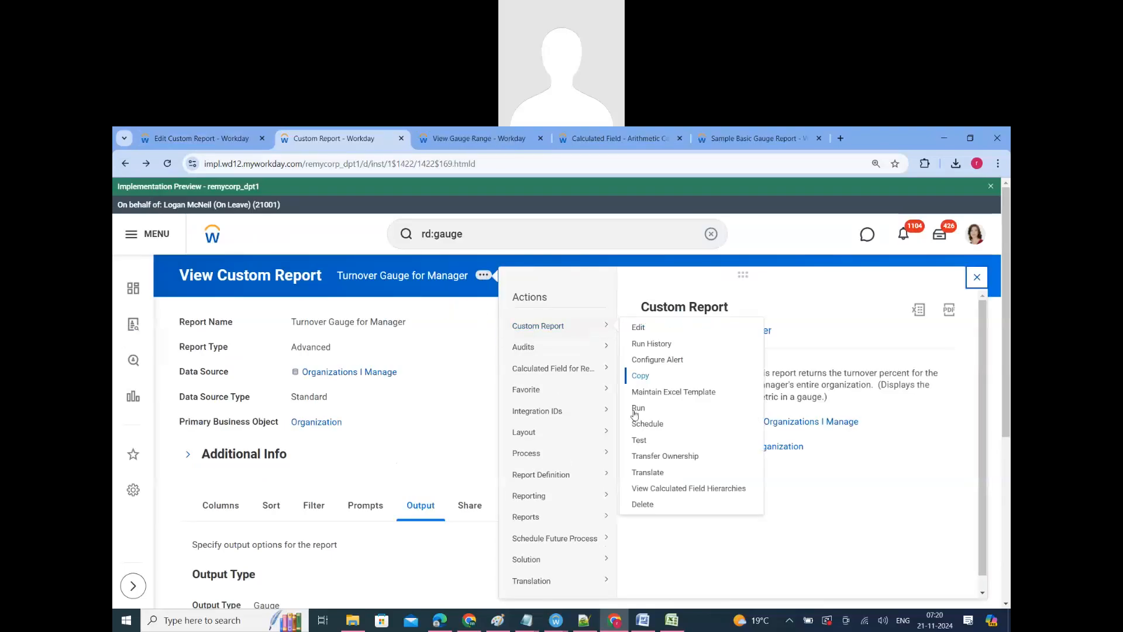
{"action": "left_click", "coordinate": [635, 409]}
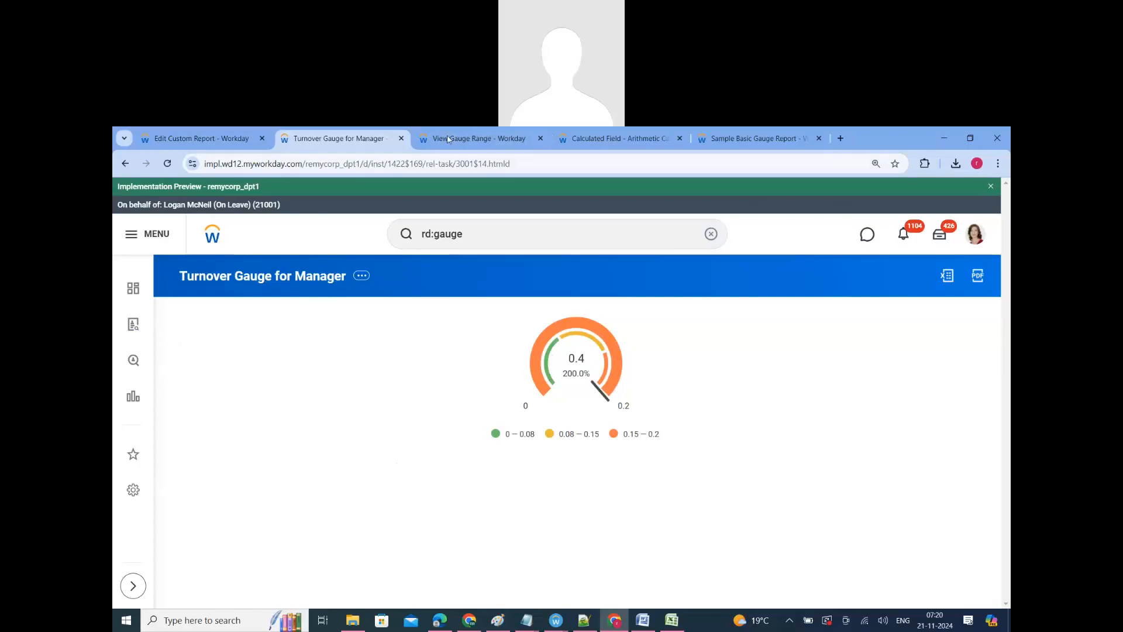
Step: Examine the Turnover Range gauge range's zones and rounding method, and expand its advanced details to view the reference ID
{"action": "left_click", "coordinate": [474, 138]}
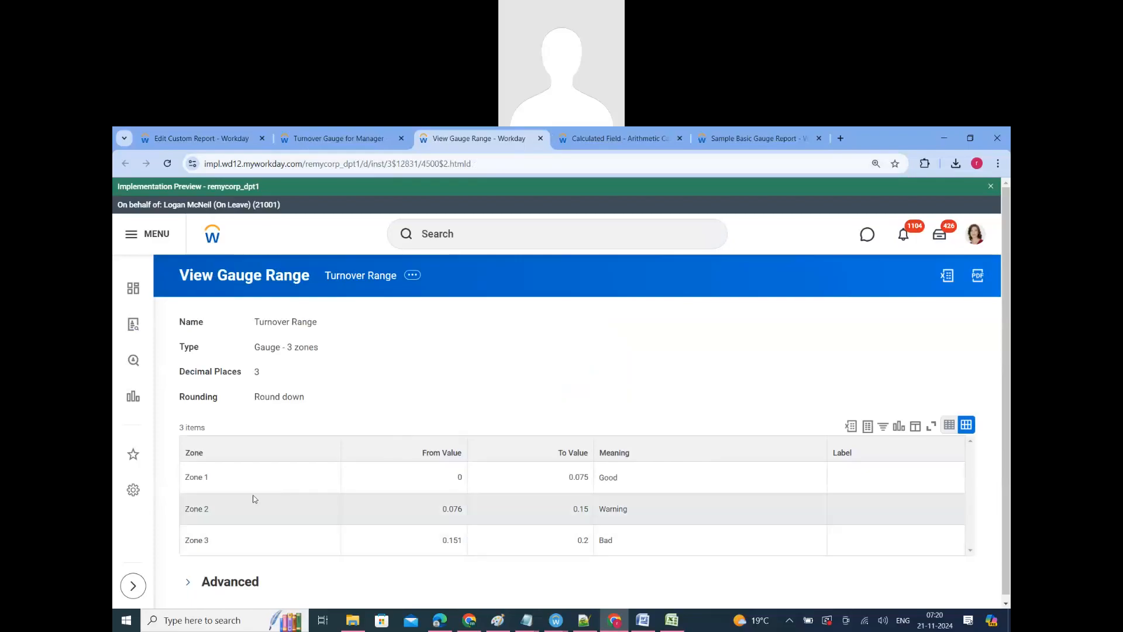
{"action": "scroll", "coordinate": [269, 480], "scroll_direction": "down", "scroll_amount": 1}
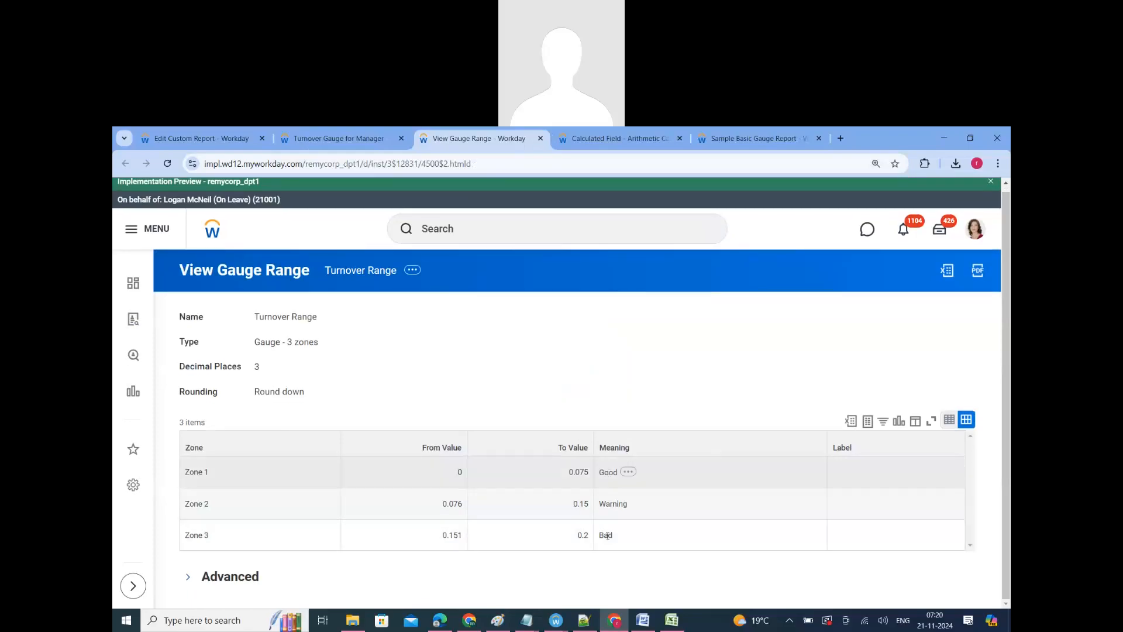
{"action": "left_click", "coordinate": [234, 576]}
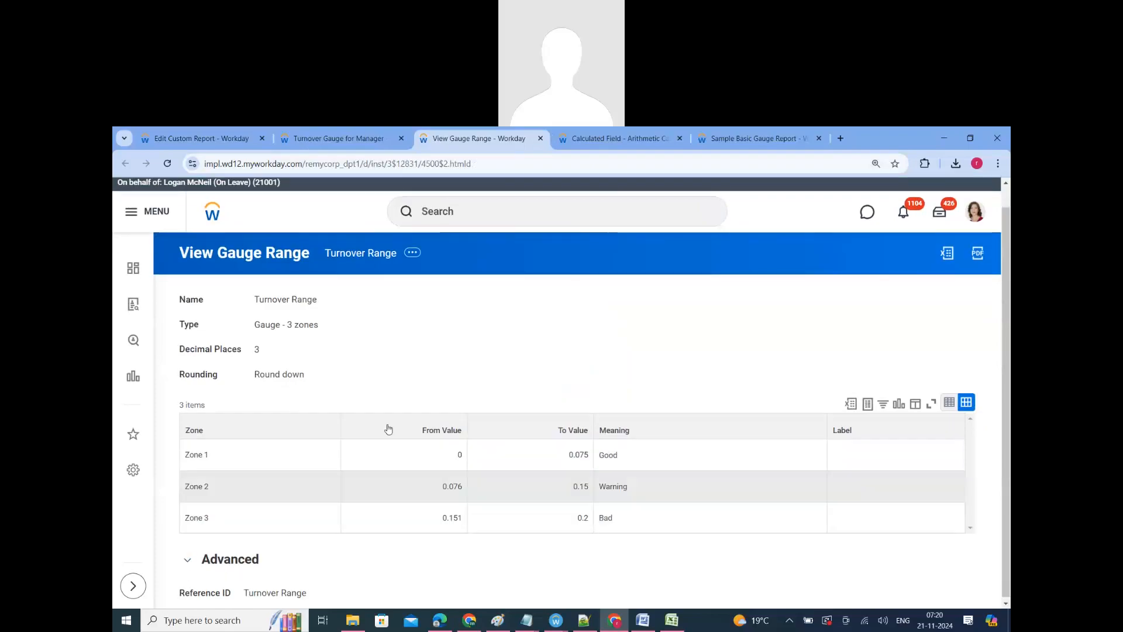
{"action": "double_click", "coordinate": [273, 371]}
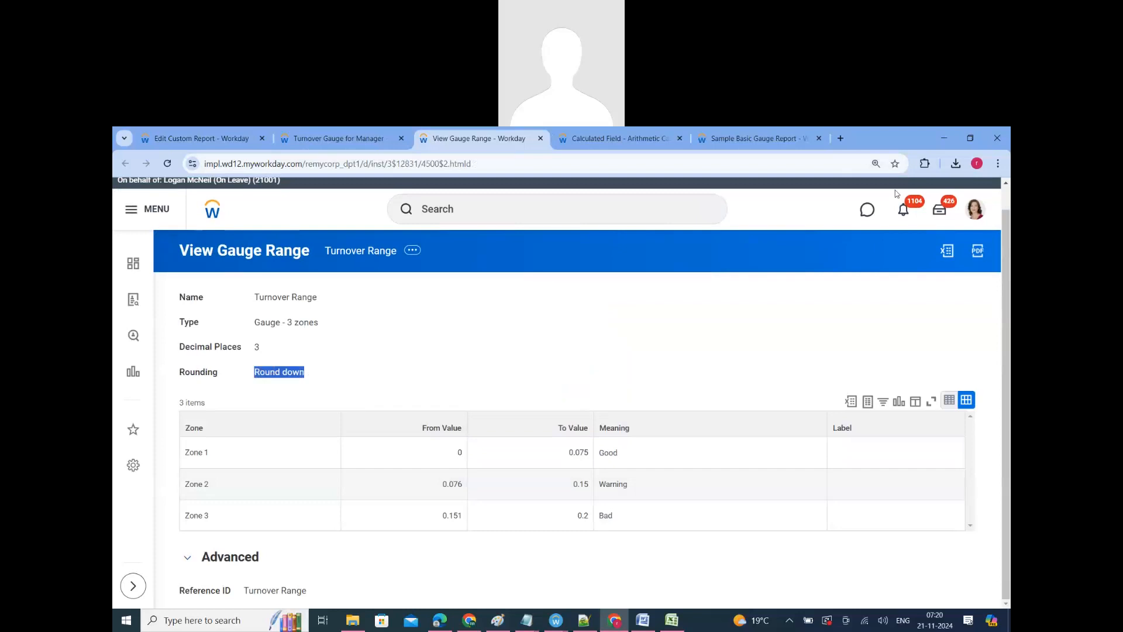
{"action": "left_click", "coordinate": [939, 197]}
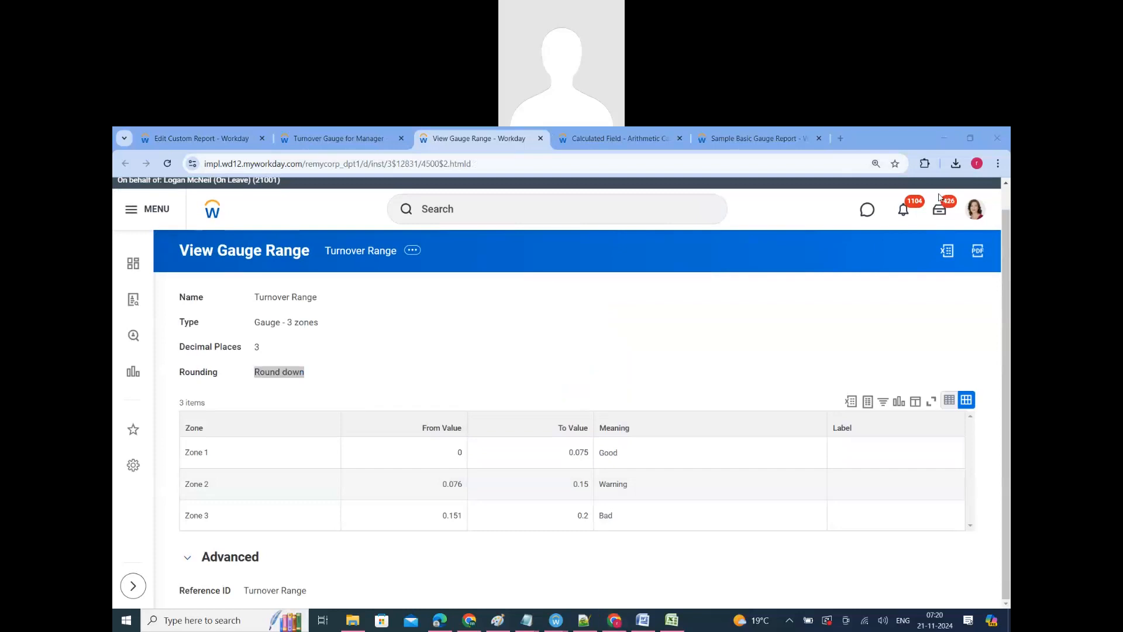
{"action": "left_click", "coordinate": [387, 249]}
Step: Go back to the Turnover Gauge for Manager output, glance at the gauge options of the report being edited, and return to the output
{"action": "left_click", "coordinate": [342, 140]}
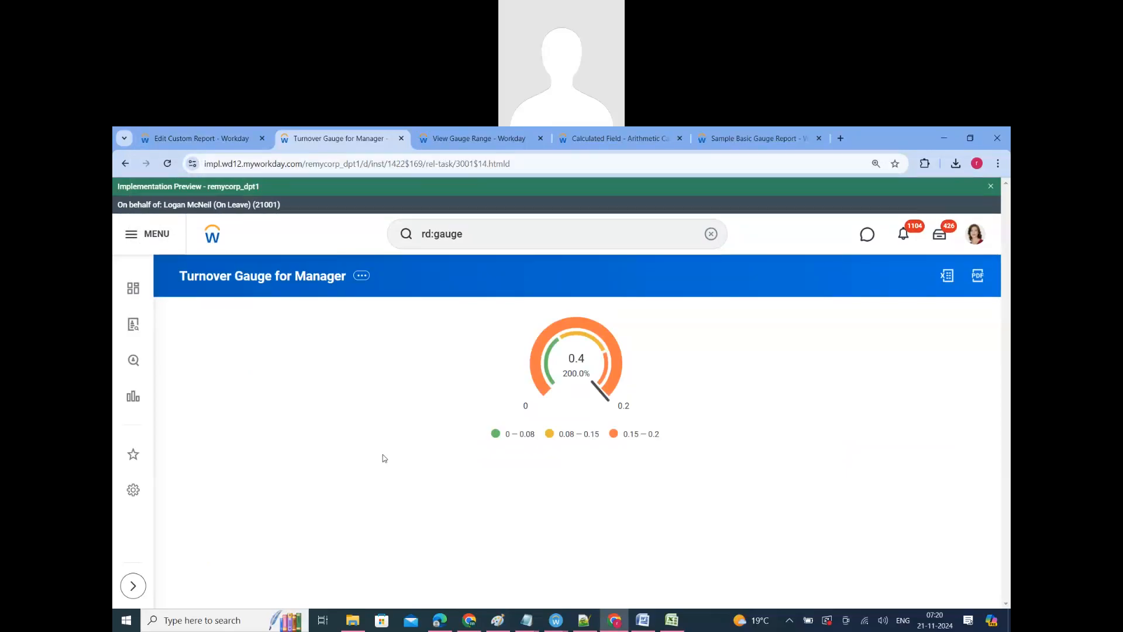
{"action": "left_click", "coordinate": [211, 138]}
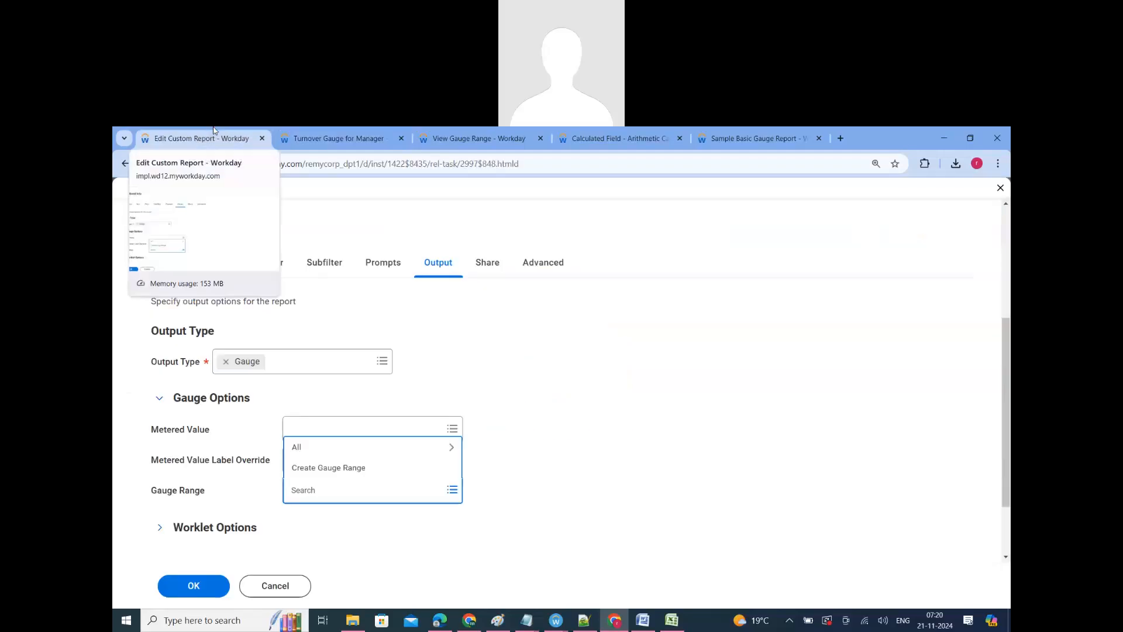
{"action": "left_click", "coordinate": [332, 139]}
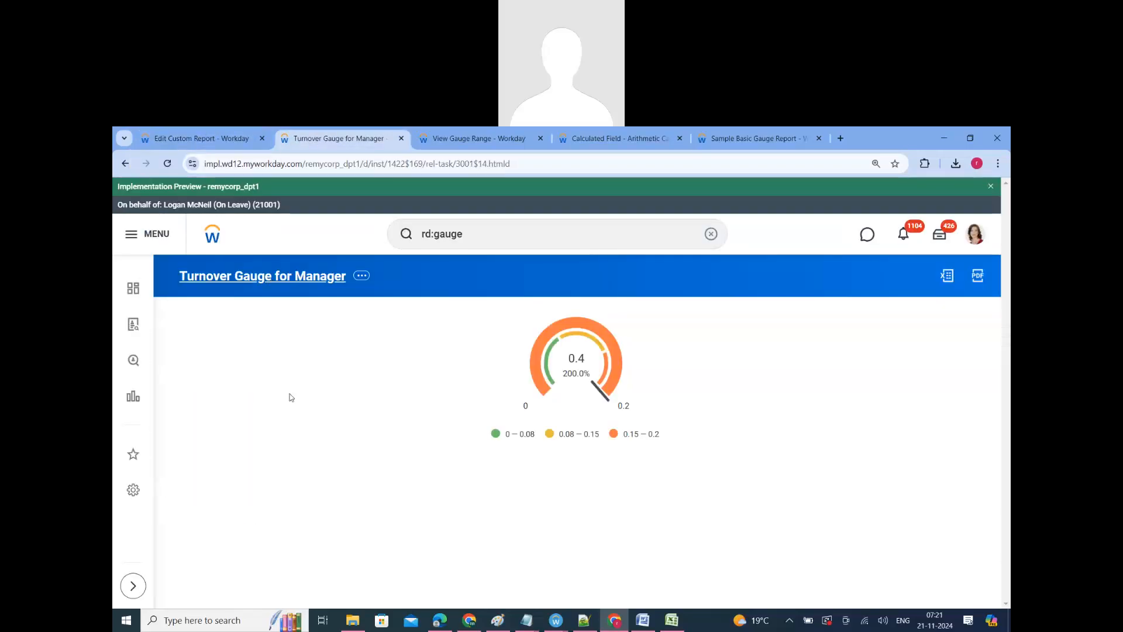
Step: From the Turnover Gauge for Manager definition's columns, open the Turnover Percent field, examine its arithmetic expression, and return to the definition
{"action": "scroll", "coordinate": [270, 523], "scroll_direction": "down", "scroll_amount": 1}
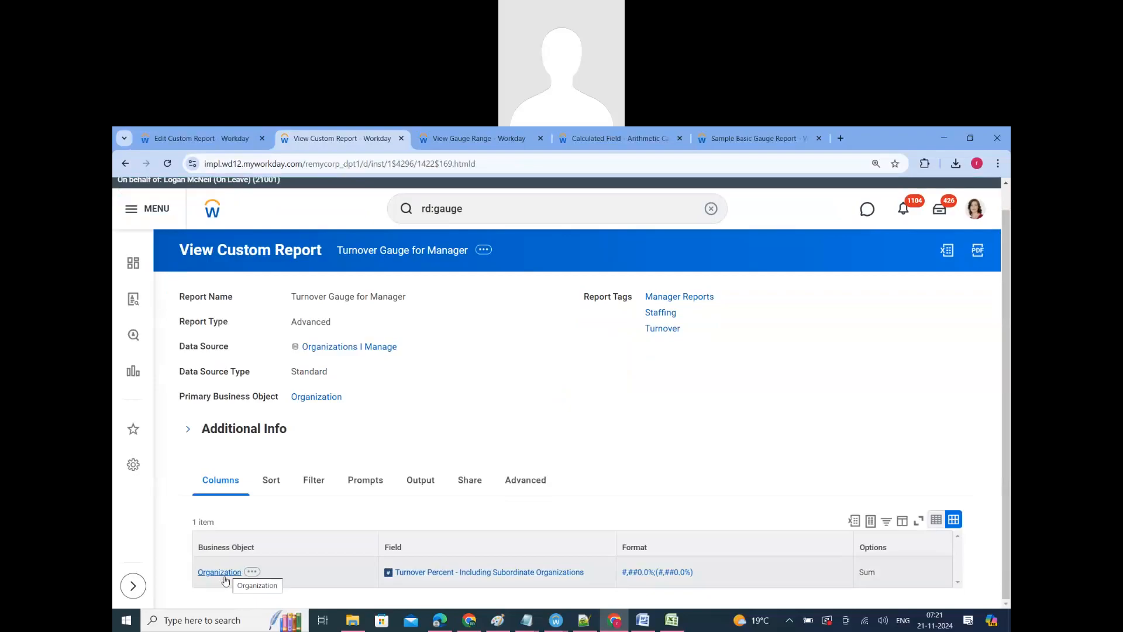
{"action": "left_click", "coordinate": [497, 576]}
{"action": "scroll", "coordinate": [392, 550], "scroll_direction": "down", "scroll_amount": 1}
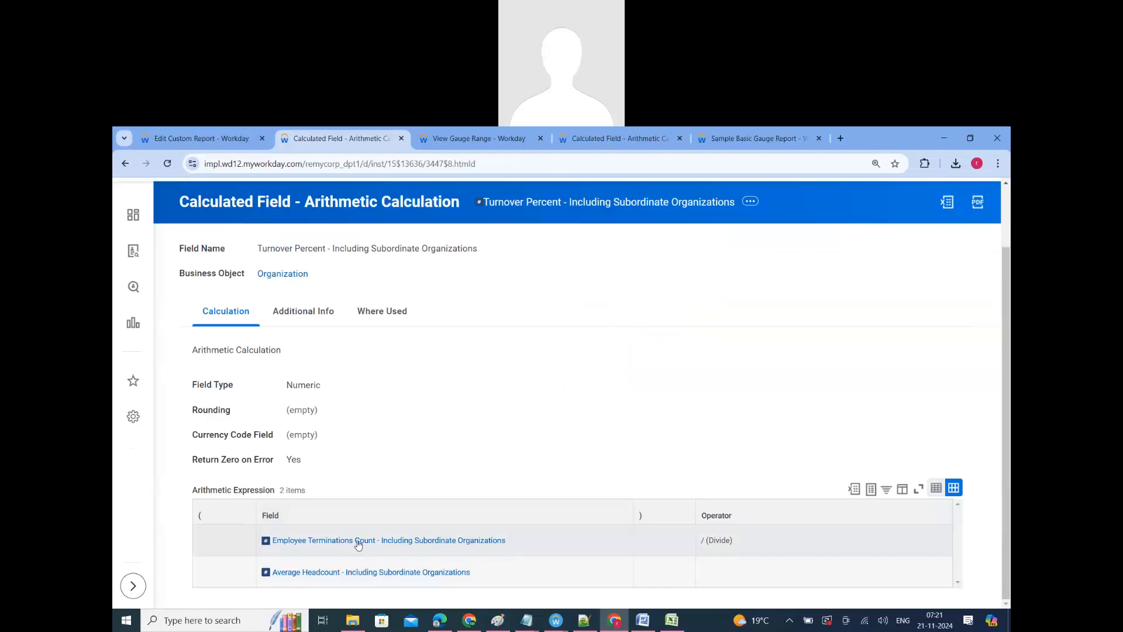
{"action": "mouse_move", "coordinate": [360, 546]}
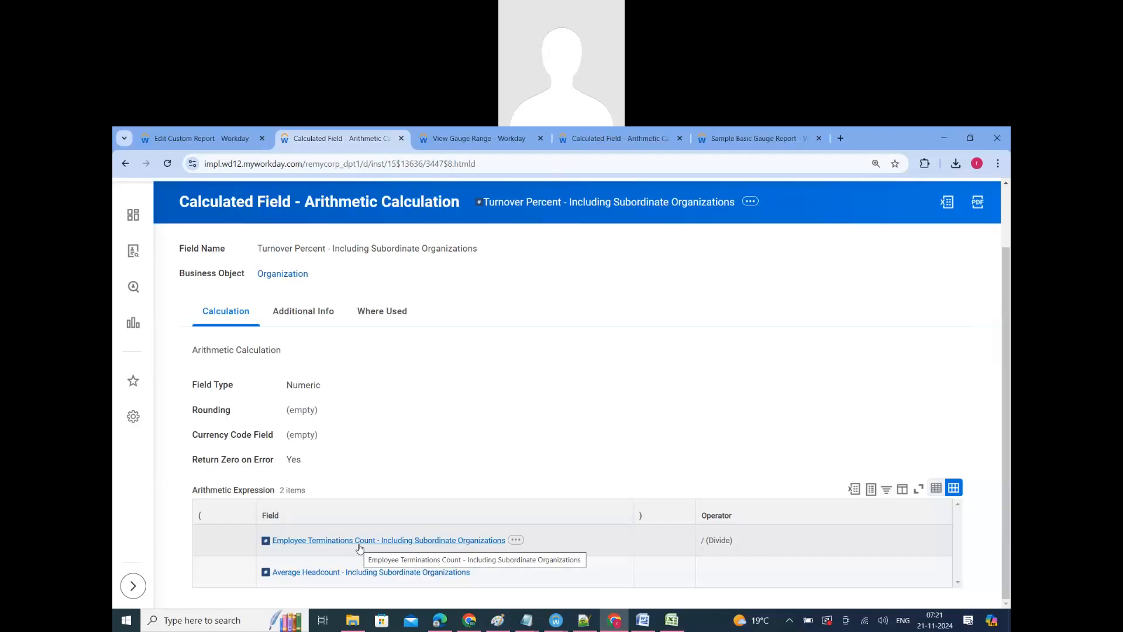
{"action": "left_click", "coordinate": [126, 163]}
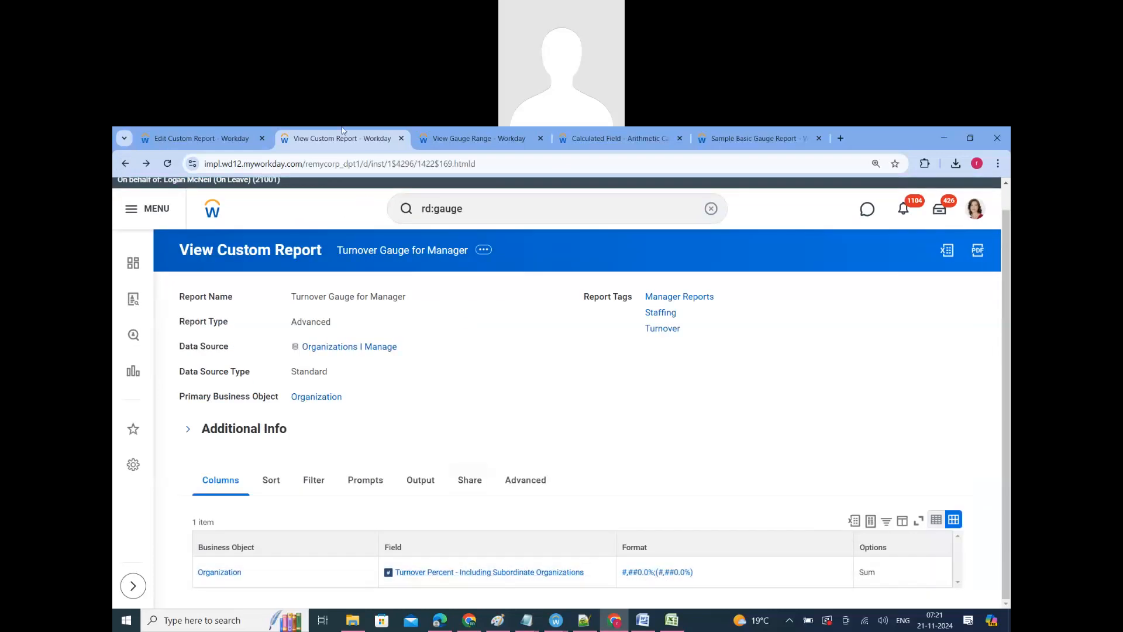
Step: Review the from and to values and meanings of the Turnover Range zones, and return to the report definition
{"action": "left_click", "coordinate": [449, 143]}
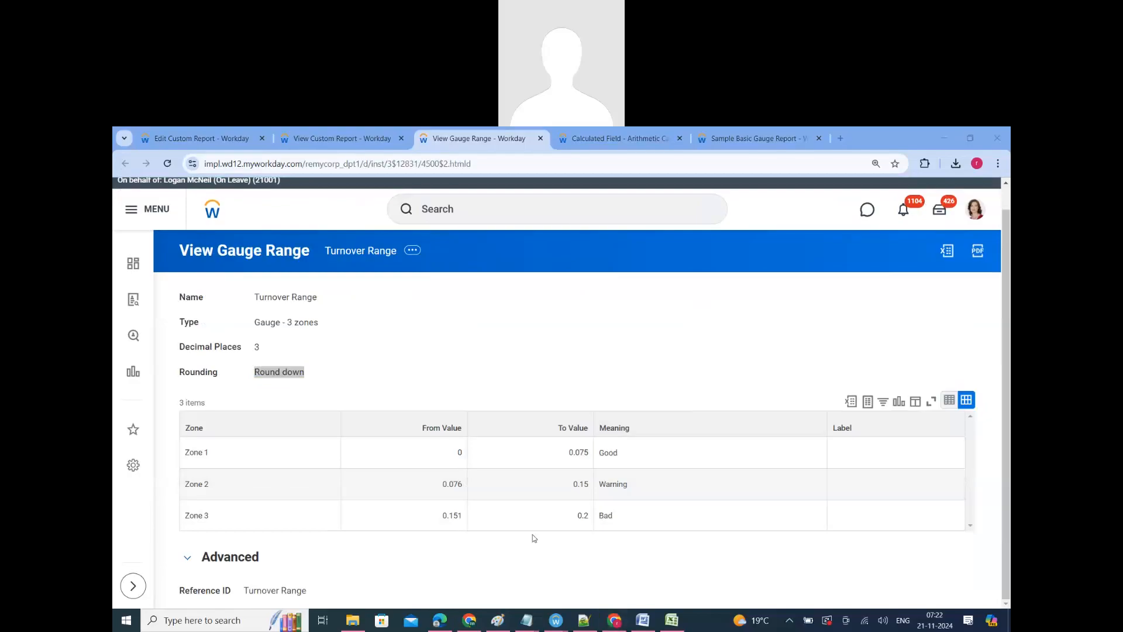
{"action": "left_click", "coordinate": [450, 492]}
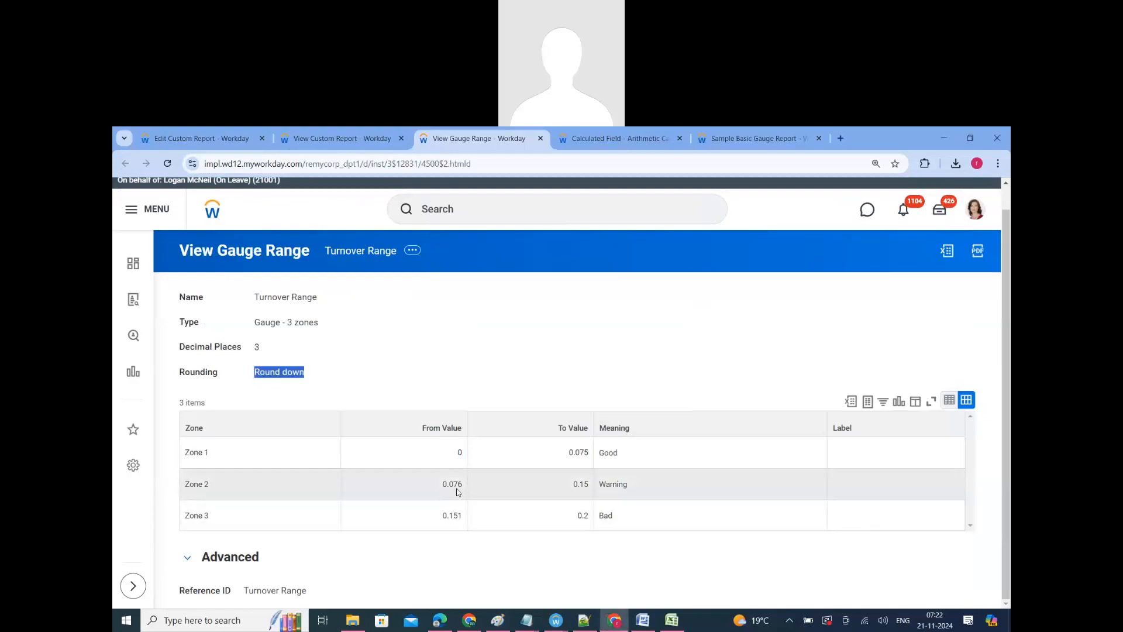
{"action": "mouse_move", "coordinate": [611, 484]}
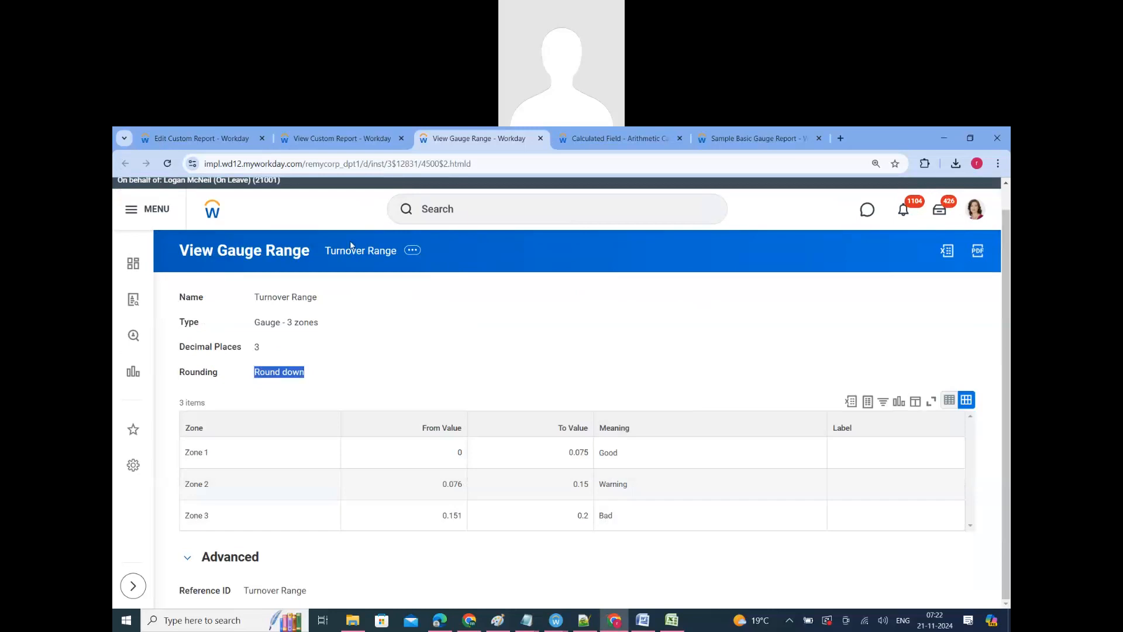
{"action": "left_click", "coordinate": [342, 138]}
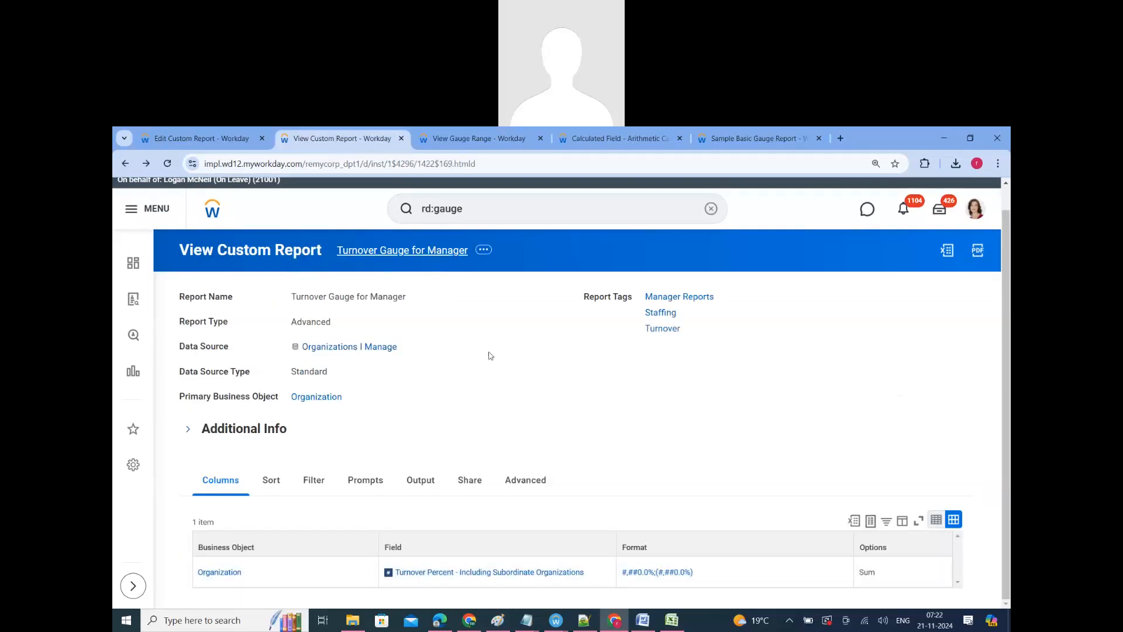
Step: Reopen the Turnover Percent calculated field, compare its arithmetic expression with the Turnover Range zones, and go back to the report definition
{"action": "left_click", "coordinate": [451, 574]}
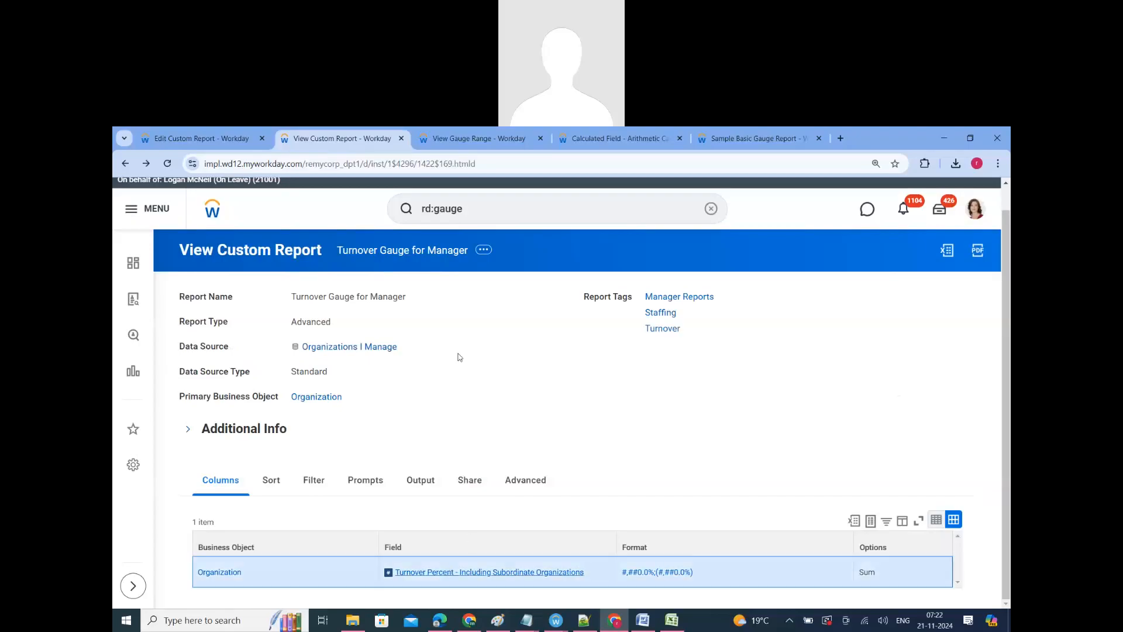
{"action": "double_click", "coordinate": [275, 275]}
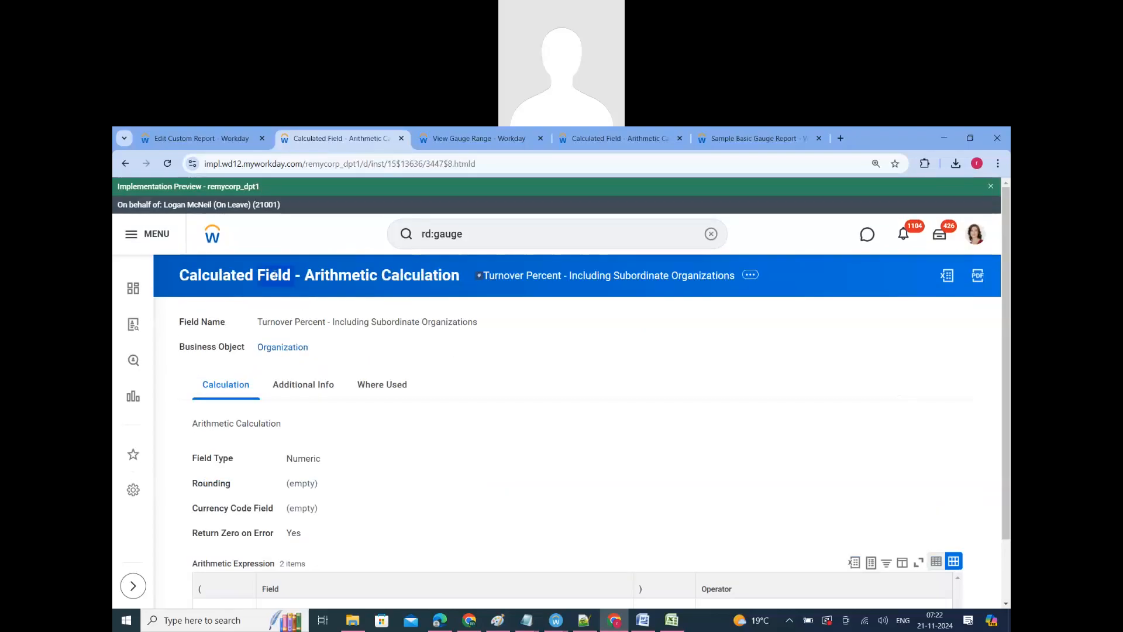
{"action": "scroll", "coordinate": [389, 526], "scroll_direction": "down", "scroll_amount": 2}
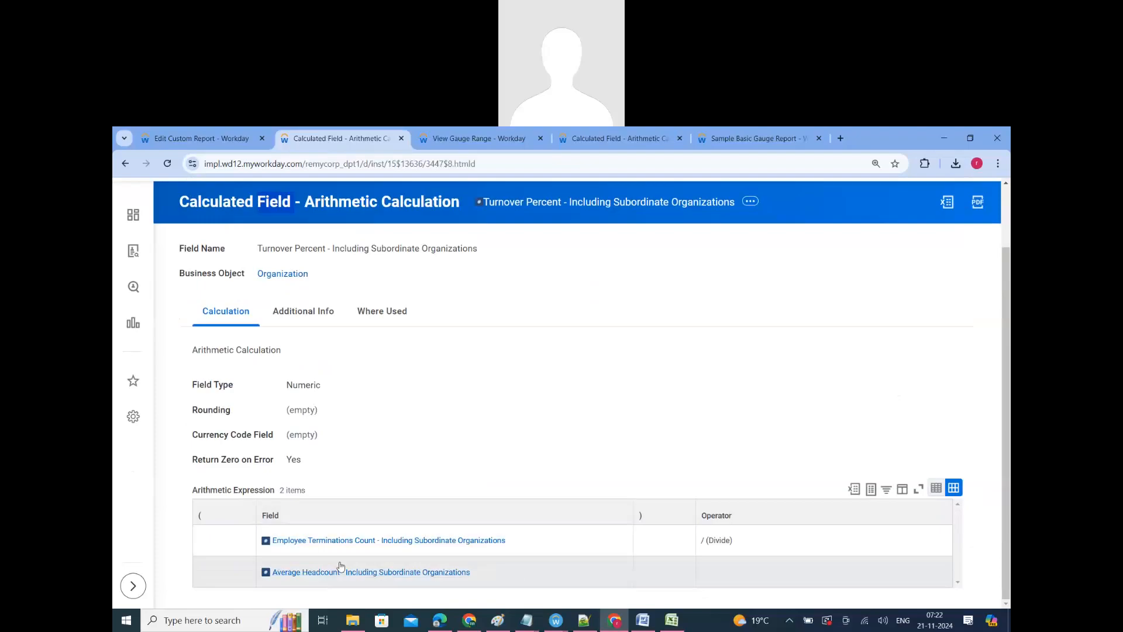
{"action": "left_click", "coordinate": [450, 137]}
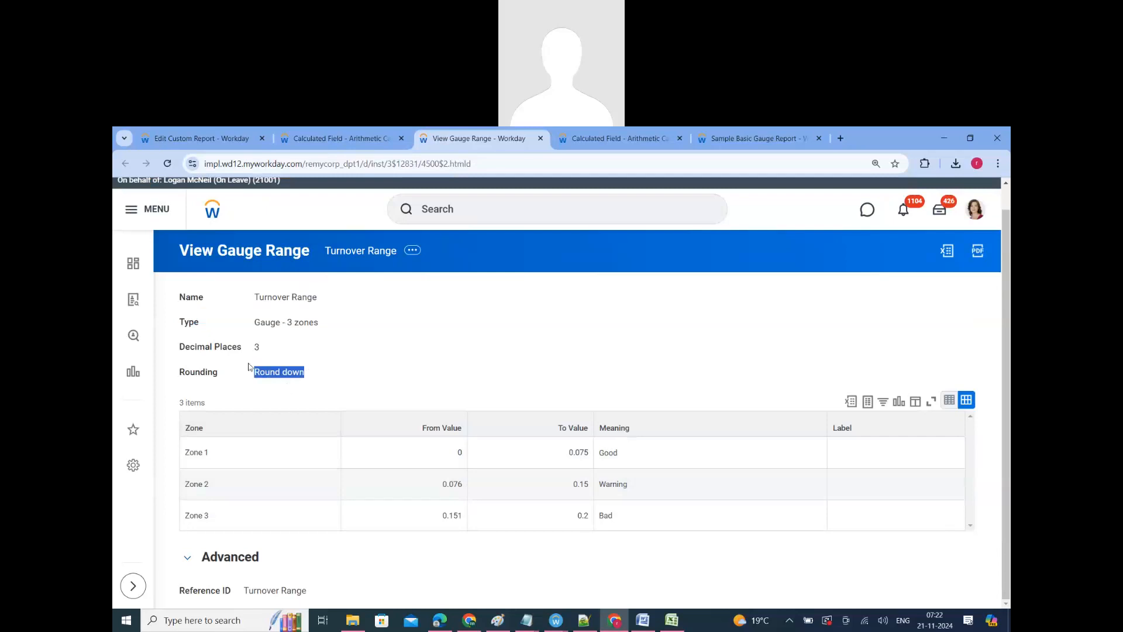
{"action": "left_click", "coordinate": [347, 139]}
{"action": "left_click", "coordinate": [125, 163]}
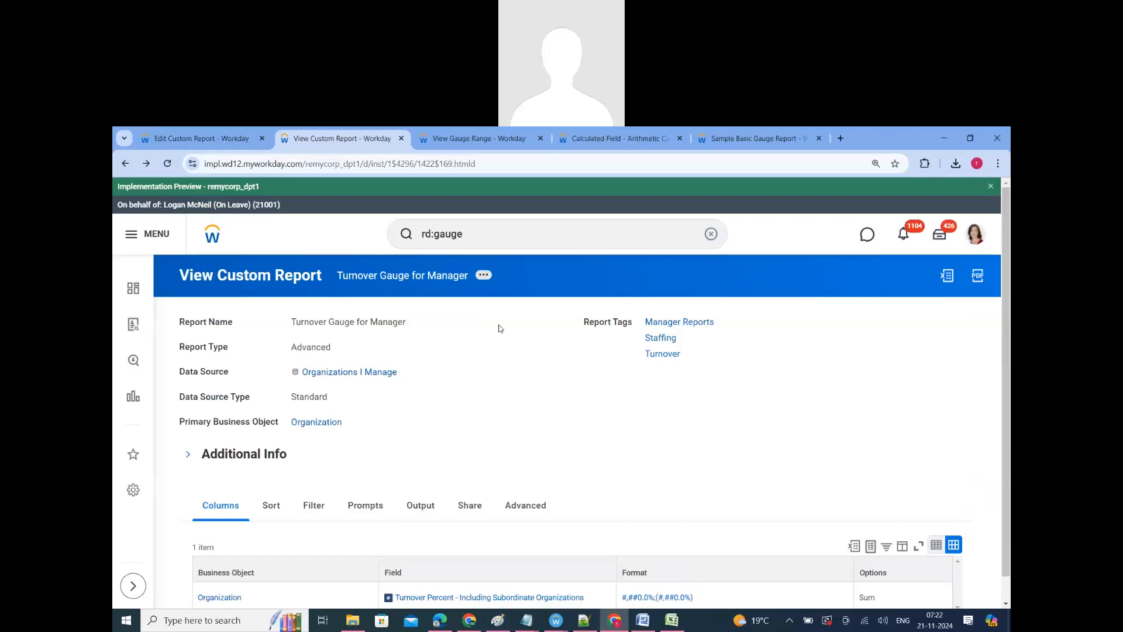
Step: Run the Turnover Gauge for Manager report again and examine the gauge's value and color zones
{"action": "left_click", "coordinate": [483, 274]}
{"action": "mouse_move", "coordinate": [547, 328]}
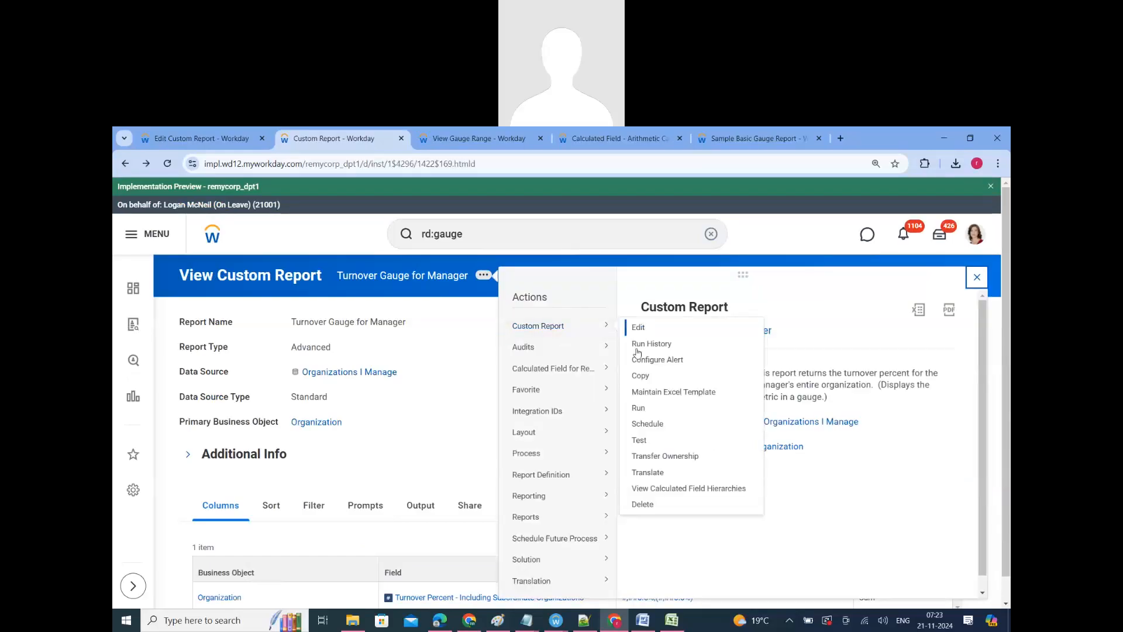
{"action": "left_click", "coordinate": [638, 408]}
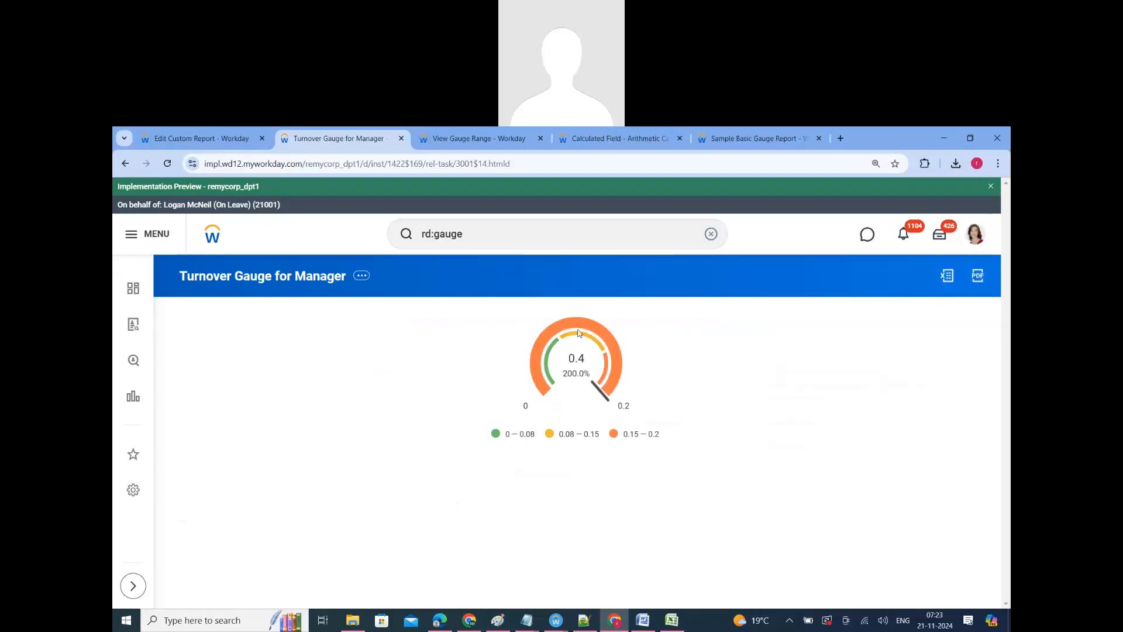
{"action": "left_click", "coordinate": [658, 387]}
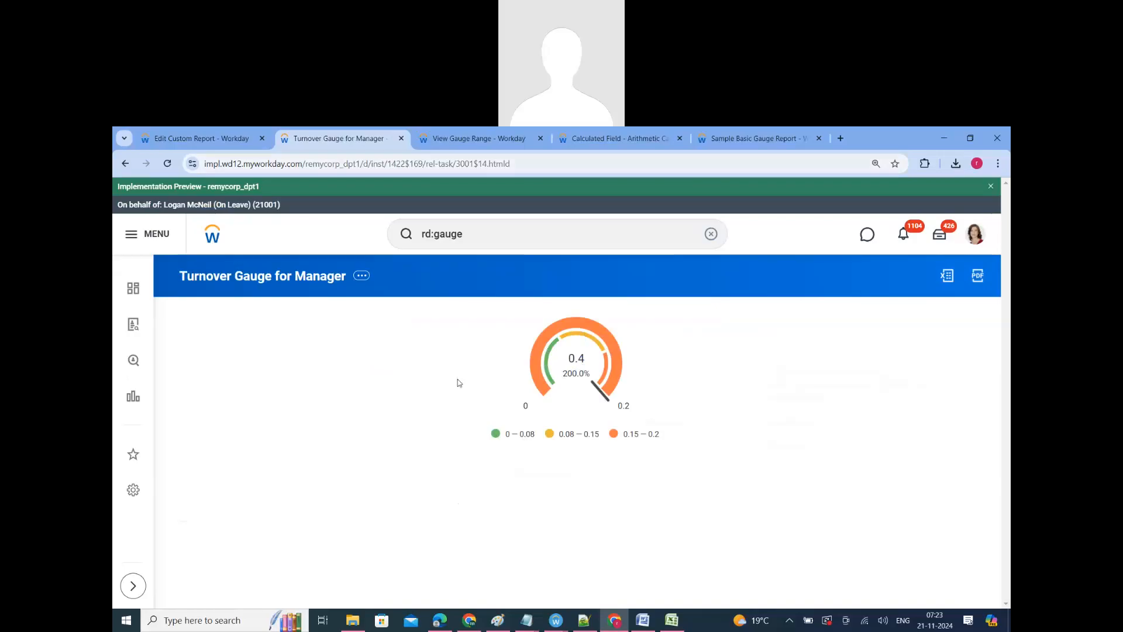
Step: Switch to the Sample Basic Gauge Report article in Workday Community and read its instructions for building a basic gauge report
{"action": "left_click", "coordinate": [731, 143]}
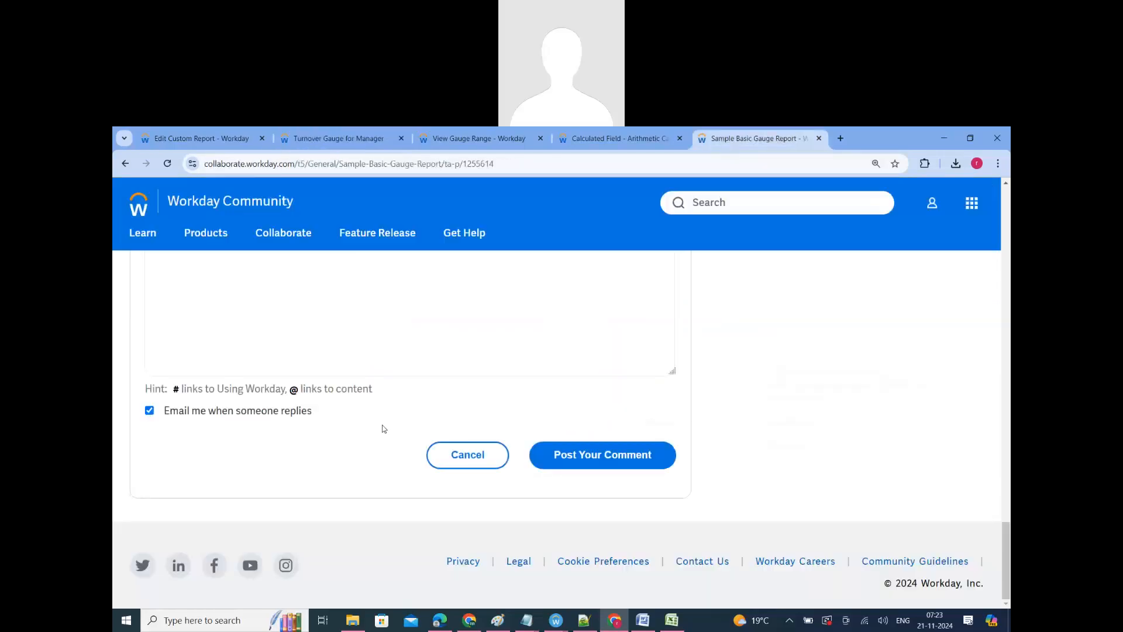
{"action": "scroll", "coordinate": [401, 443], "scroll_direction": "up", "scroll_amount": 5}
{"action": "scroll", "coordinate": [402, 445], "scroll_direction": "up", "scroll_amount": 15}
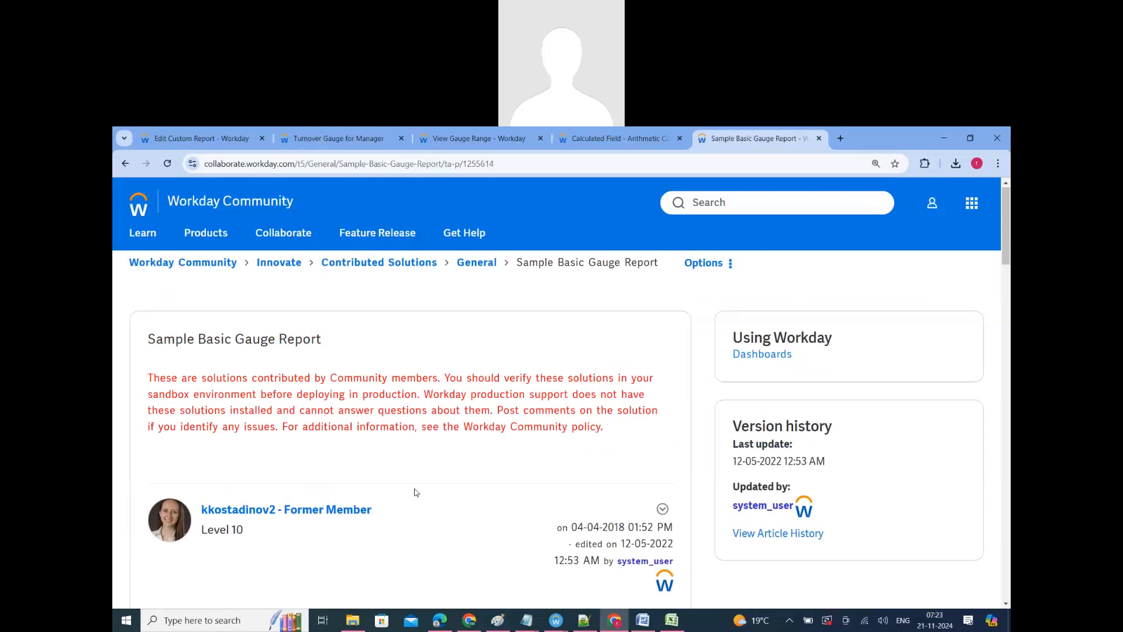
{"action": "scroll", "coordinate": [415, 490], "scroll_direction": "down", "scroll_amount": 3}
{"action": "scroll", "coordinate": [416, 489], "scroll_direction": "down", "scroll_amount": 2}
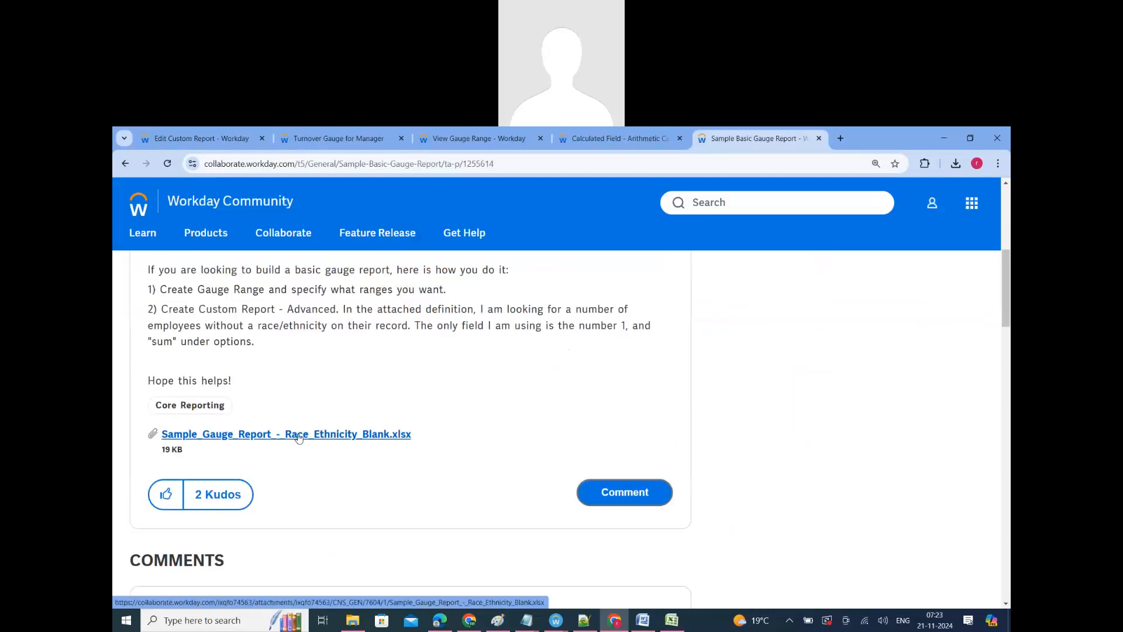
Step: Switch to the Sample_Gauge_Report_-_Race_Ethnicity_Blank workbook in Excel and examine the Columns sheet's report name, report type, data source and column definition
{"action": "left_click", "coordinate": [681, 620]}
{"action": "scroll", "coordinate": [237, 419], "scroll_direction": "up", "scroll_amount": 4}
{"action": "scroll", "coordinate": [237, 419], "scroll_direction": "up", "scroll_amount": 13}
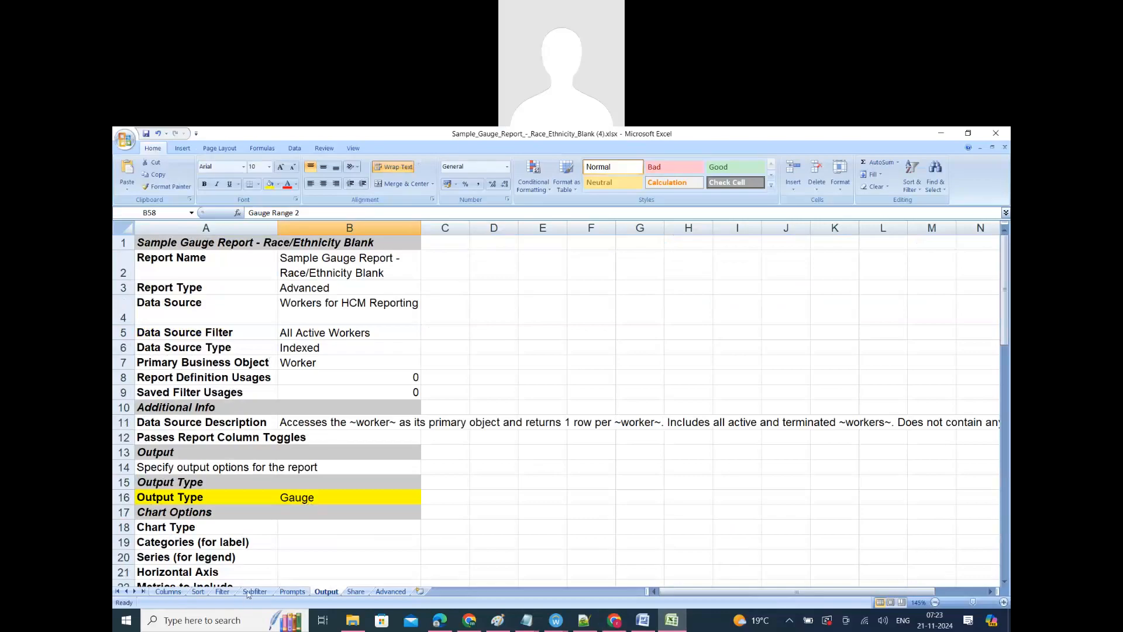
{"action": "left_click", "coordinate": [168, 591]}
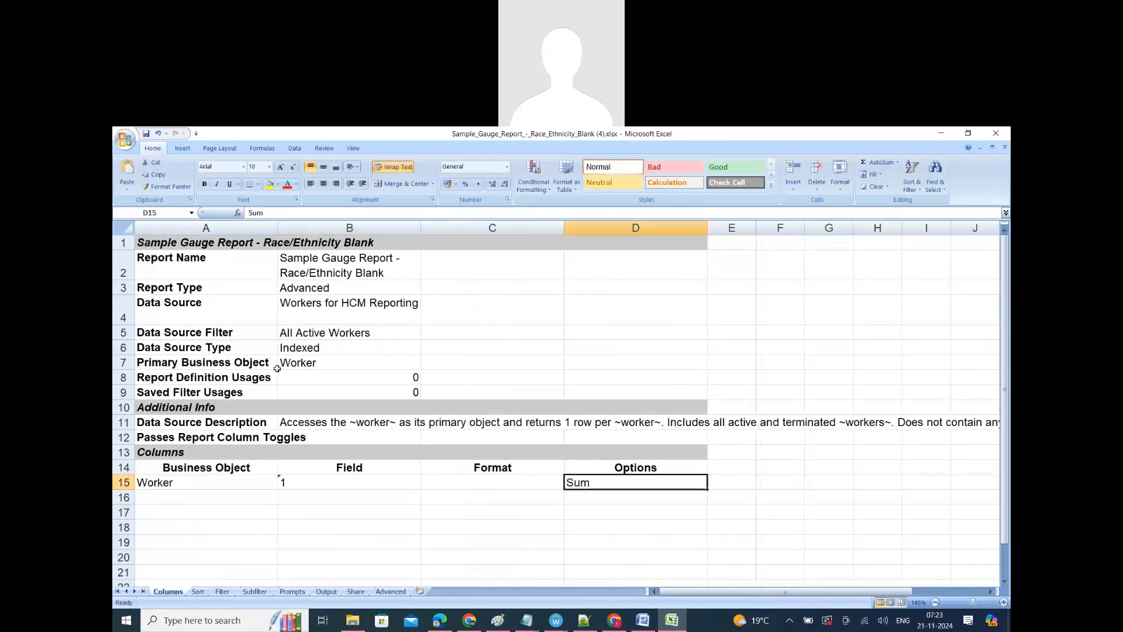
{"action": "left_click", "coordinate": [309, 308]}
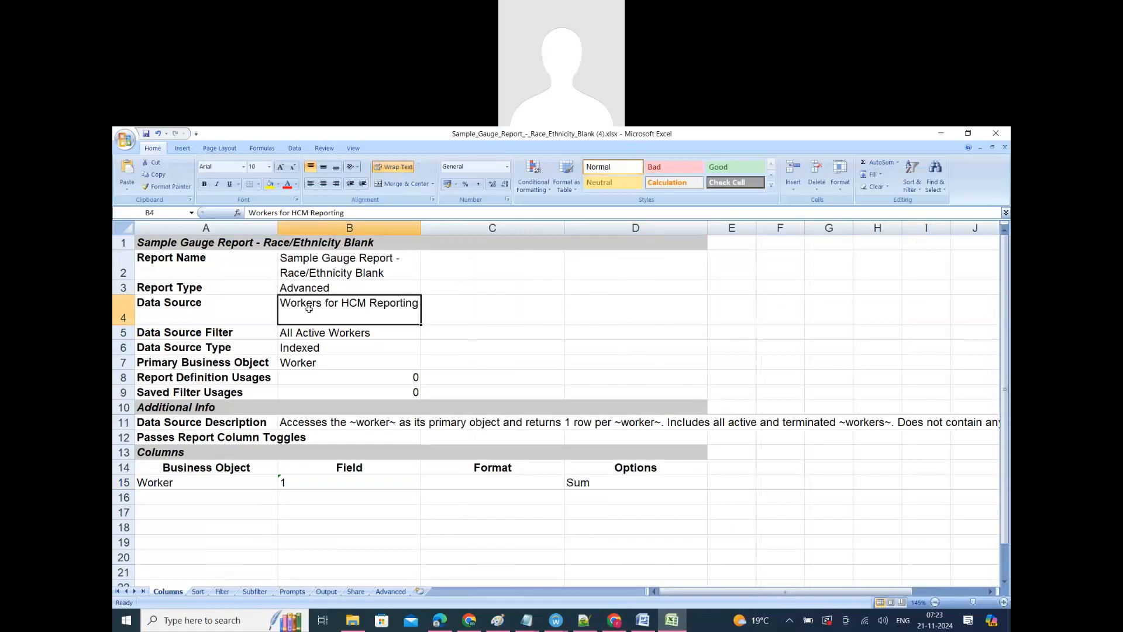
{"action": "left_click", "coordinate": [329, 276]}
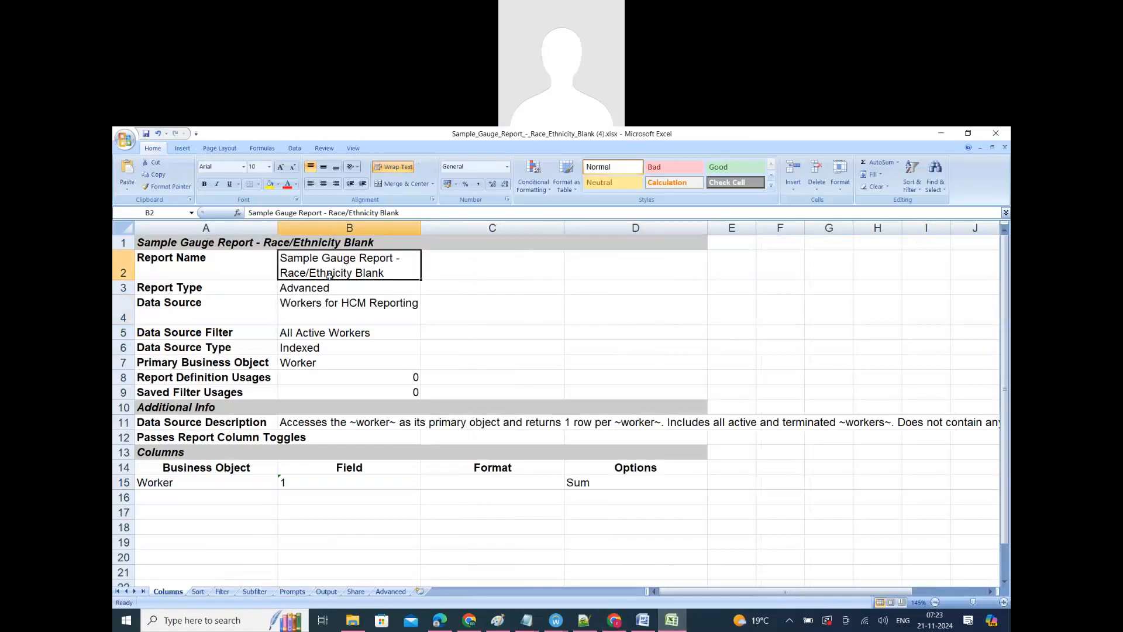
{"action": "left_click", "coordinate": [321, 287]}
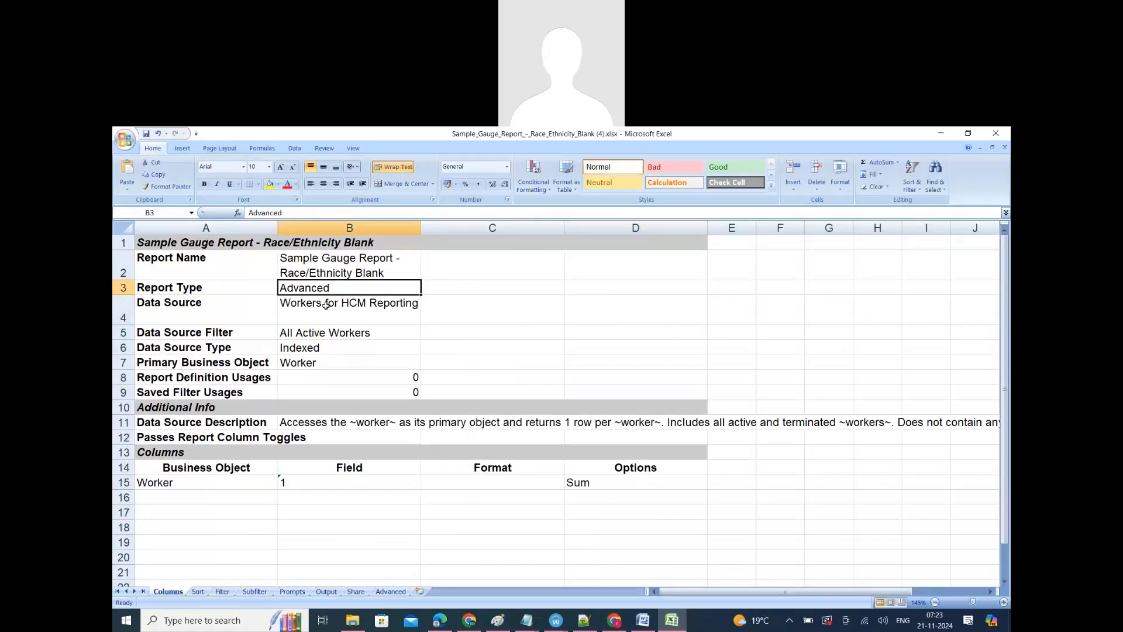
Step: Check the data source and the Worker row's field and options on the Columns sheet
{"action": "left_click", "coordinate": [326, 304]}
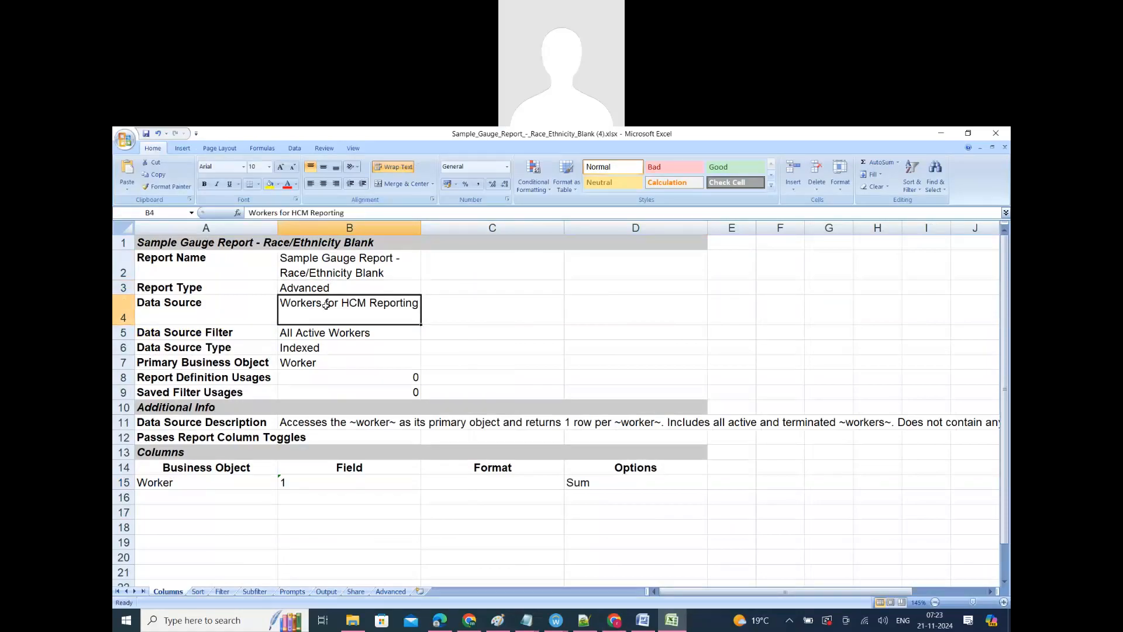
{"action": "left_click", "coordinate": [192, 484]}
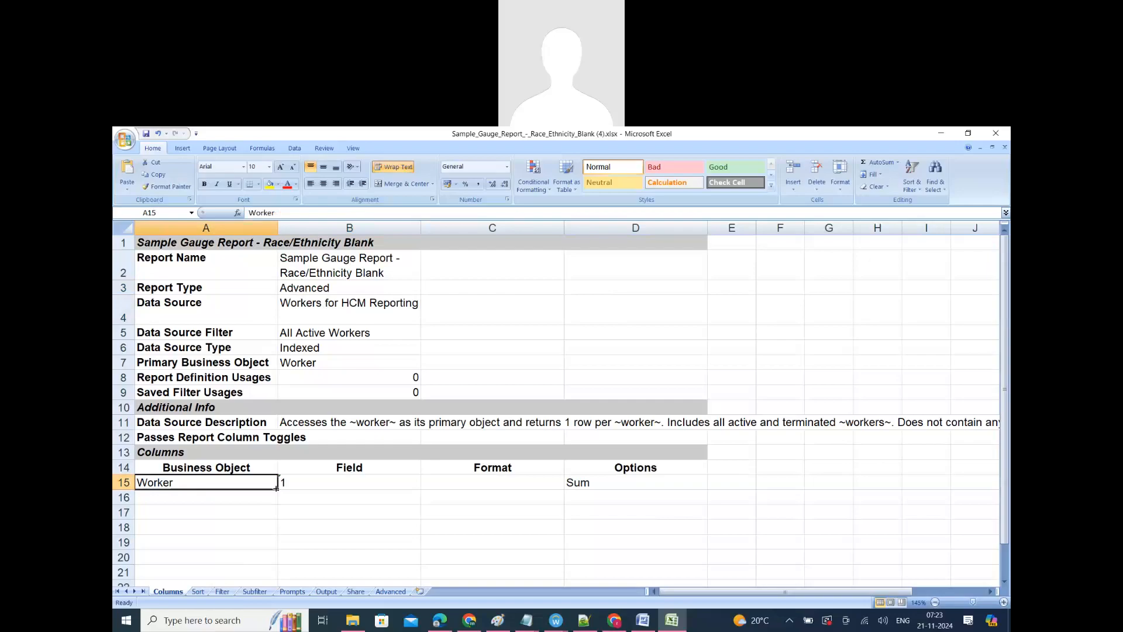
{"action": "left_click", "coordinate": [296, 487]}
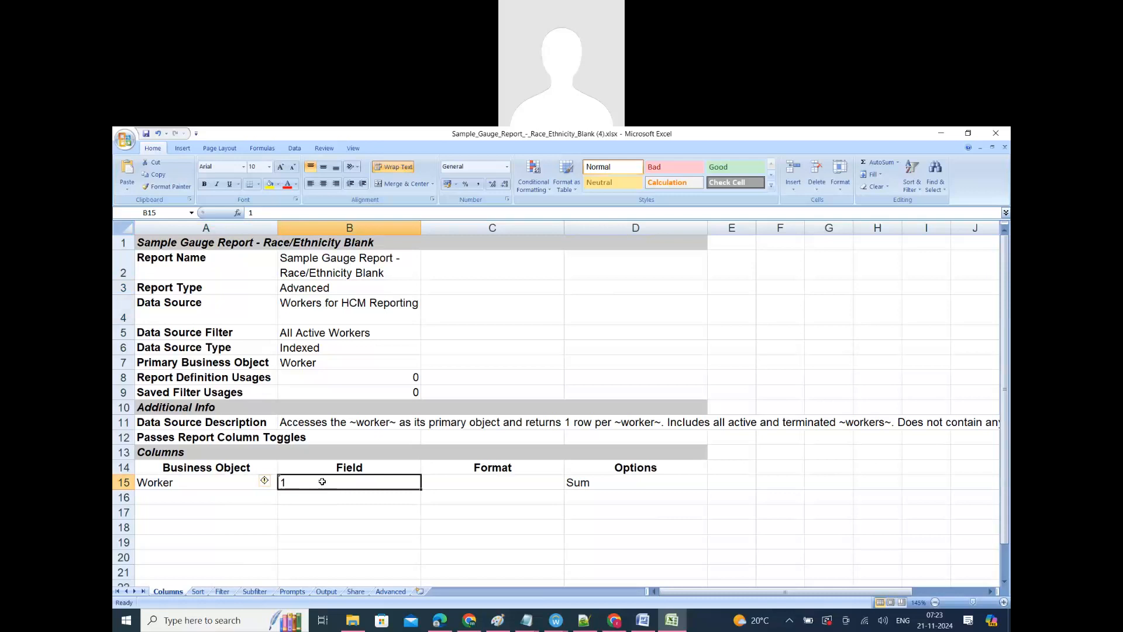
{"action": "left_click", "coordinate": [583, 493]}
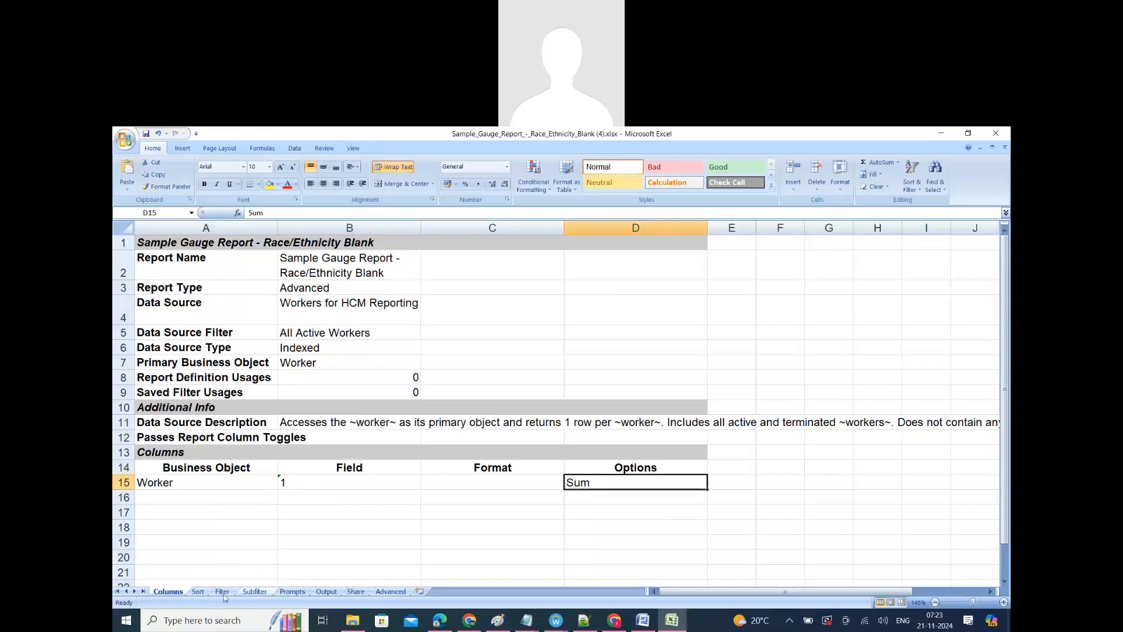
Step: Open the Sort sheet and examine the Display Grand Totals setting under the grouping and totaling options
{"action": "left_click", "coordinate": [198, 592]}
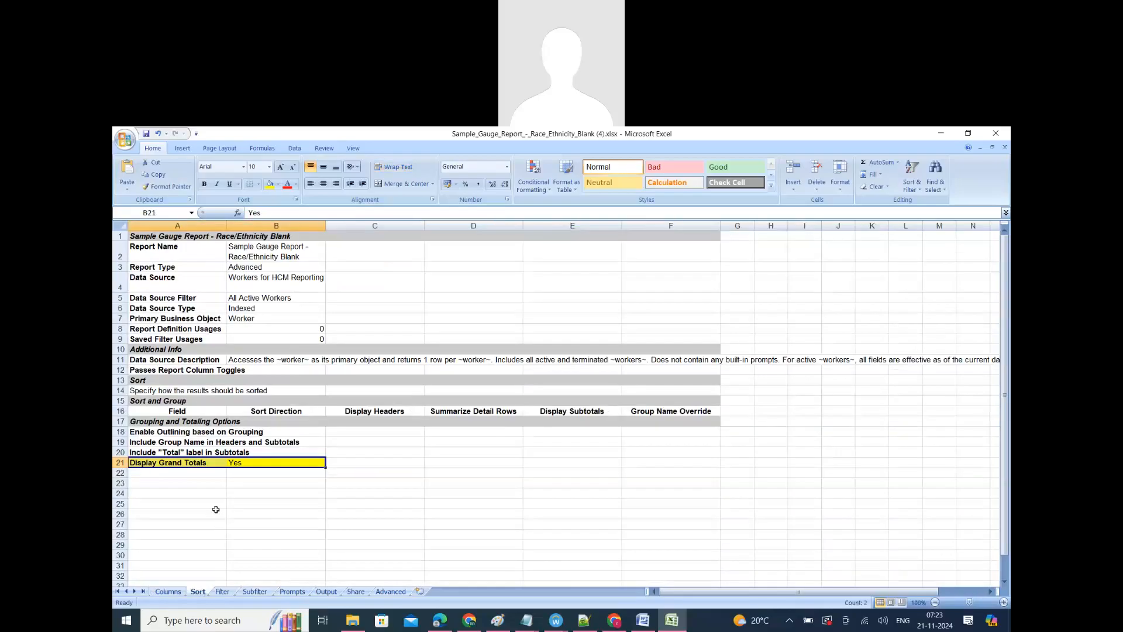
{"action": "left_click", "coordinate": [216, 510]}
{"action": "left_click", "coordinate": [179, 465]}
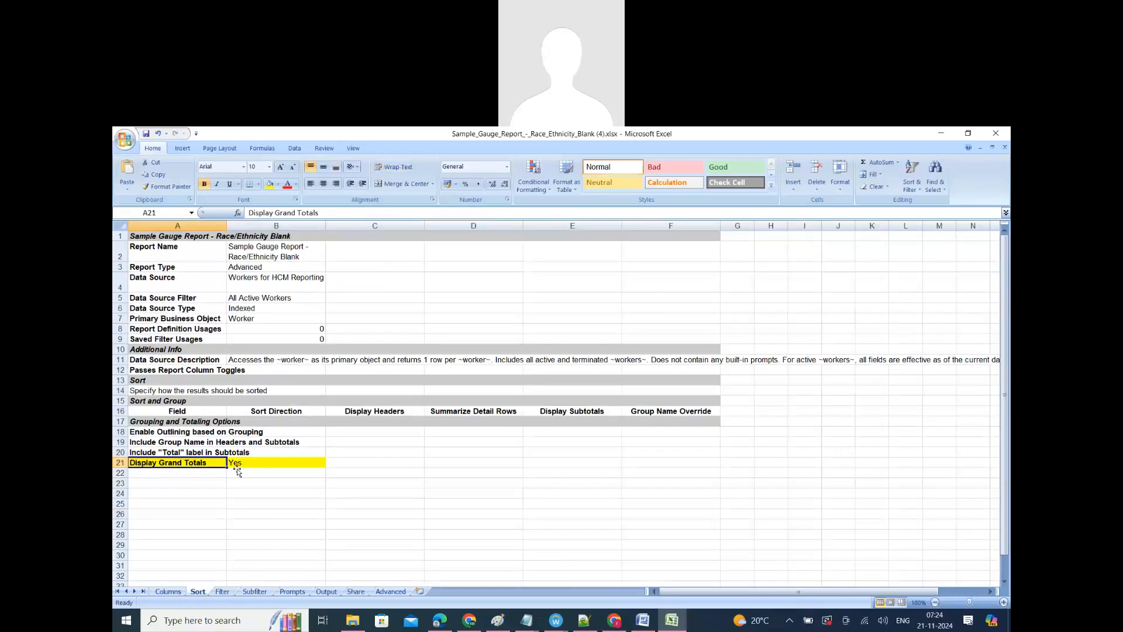
{"action": "left_click", "coordinate": [236, 466]}
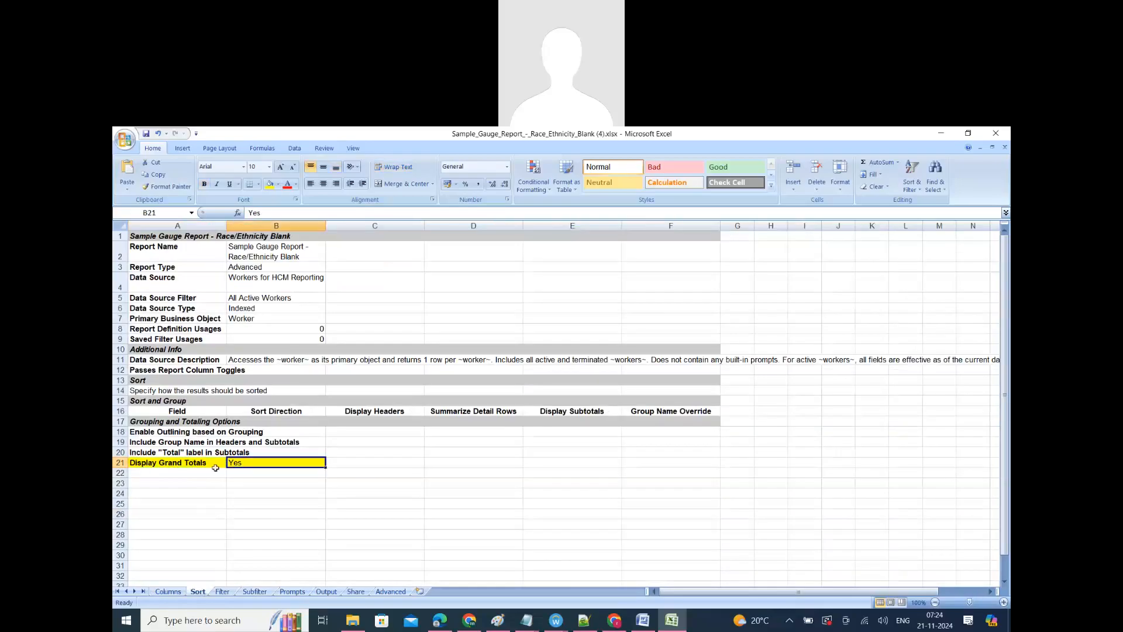
{"action": "left_click", "coordinate": [185, 465]}
{"action": "left_click", "coordinate": [234, 463]}
Step: Open the Filter sheet and examine the instance filter conditions on Hire Date and the two Race/Ethnicity fields
{"action": "left_click", "coordinate": [222, 591]}
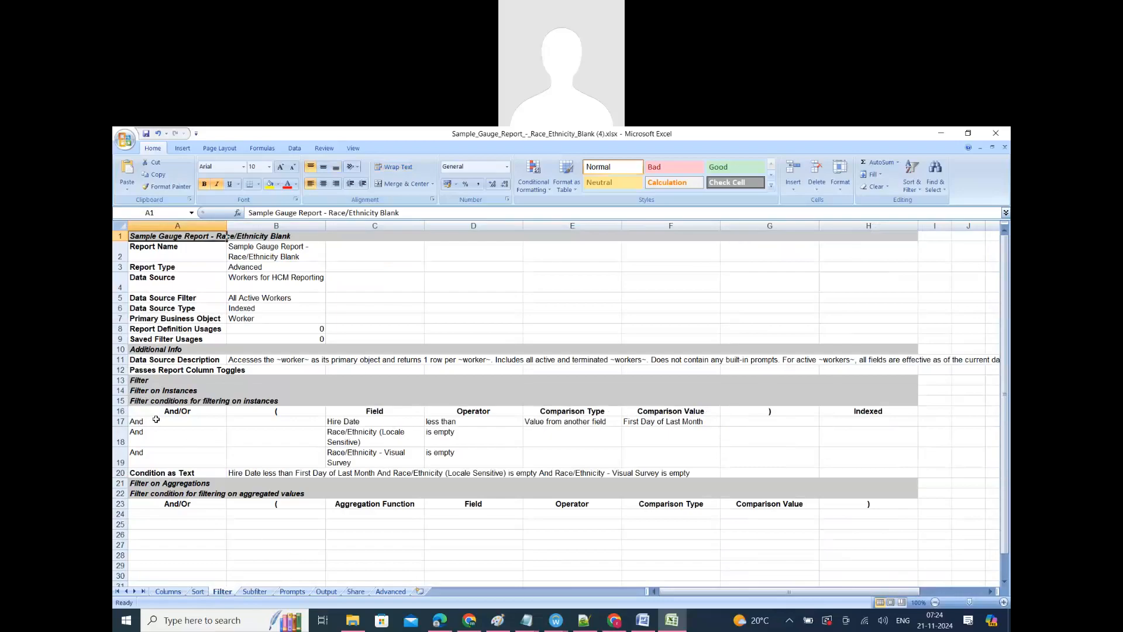
{"action": "left_click_drag", "start_coordinate": [149, 436], "coordinate": [607, 453]}
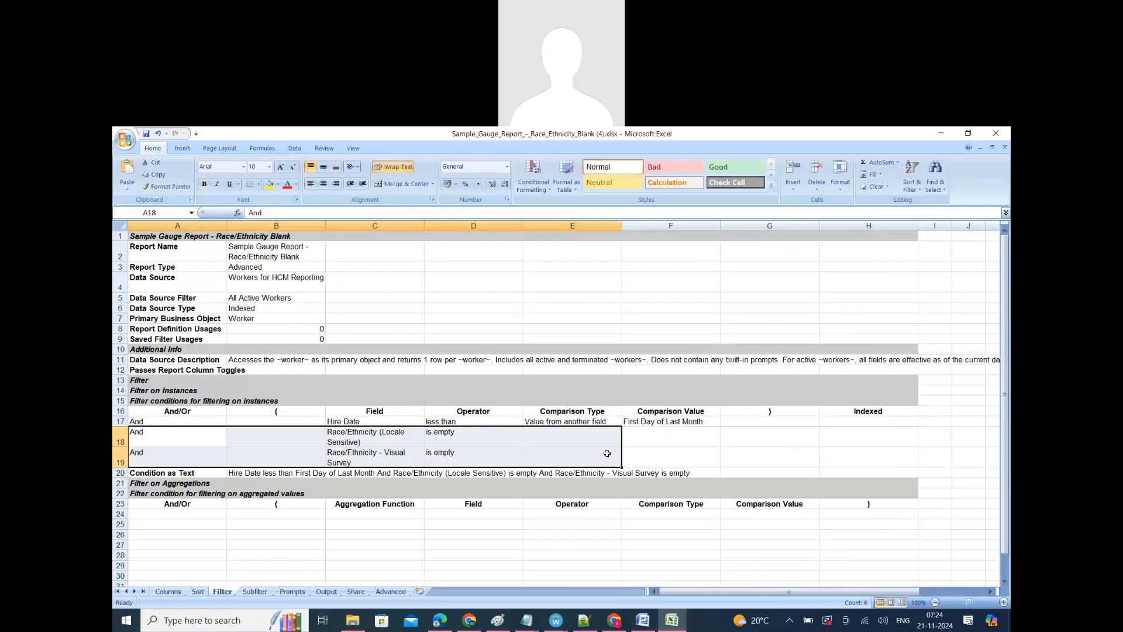
{"action": "left_click", "coordinate": [404, 422]}
{"action": "key", "text": "Right"}
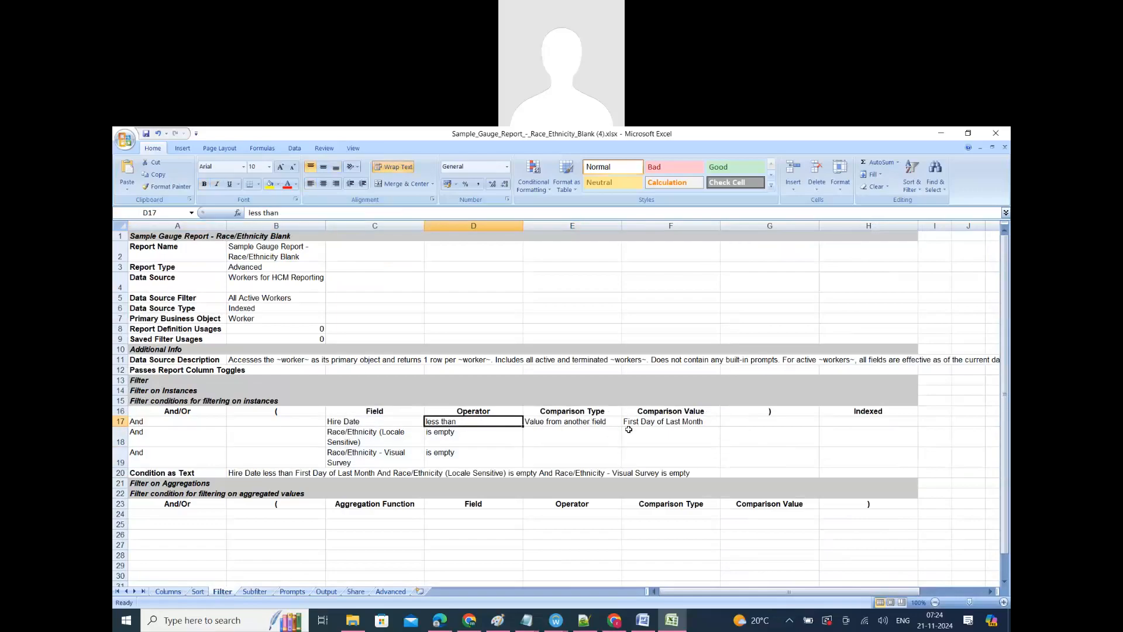
{"action": "left_click", "coordinate": [664, 422]}
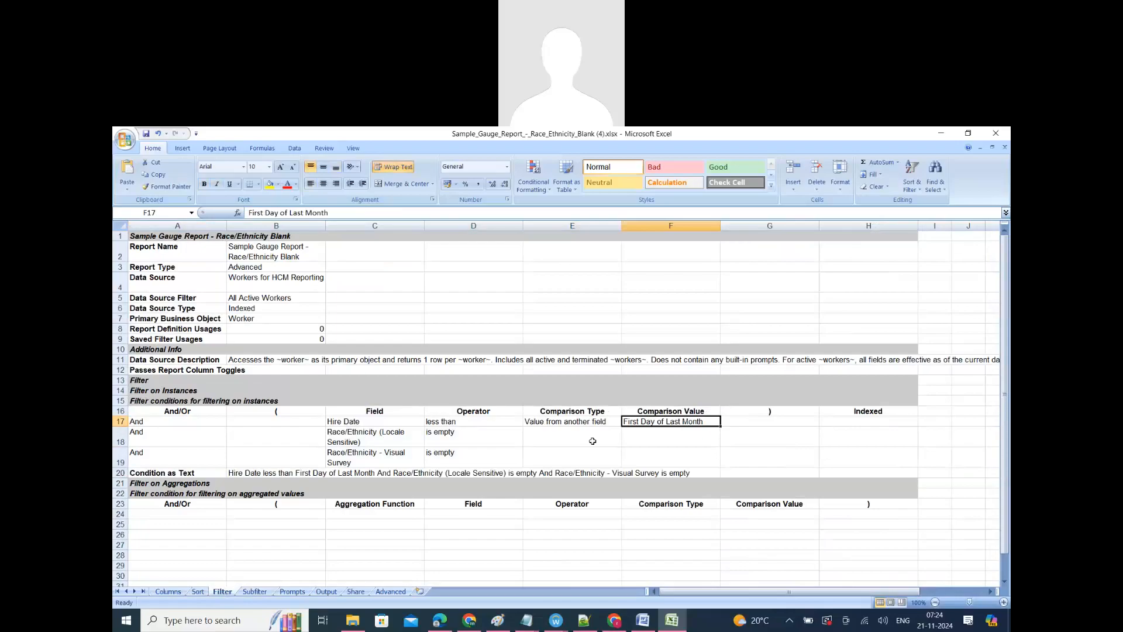
{"action": "left_click", "coordinate": [168, 436]}
{"action": "left_click", "coordinate": [417, 441]}
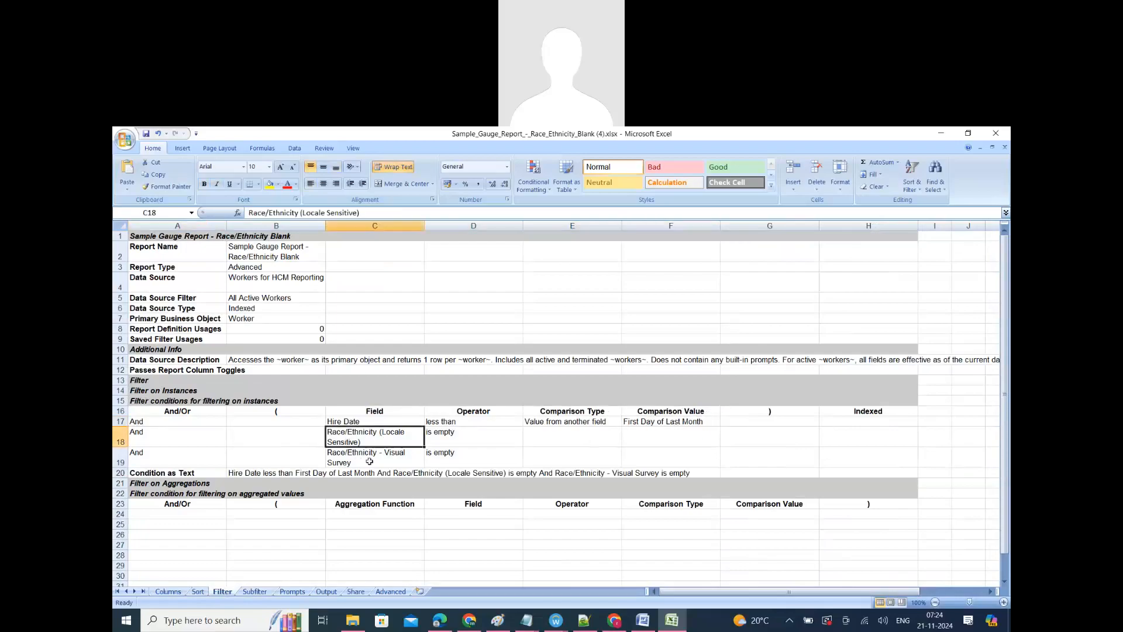
{"action": "left_click", "coordinate": [413, 464]}
{"action": "left_click_drag", "start_coordinate": [370, 434], "coordinate": [455, 454]}
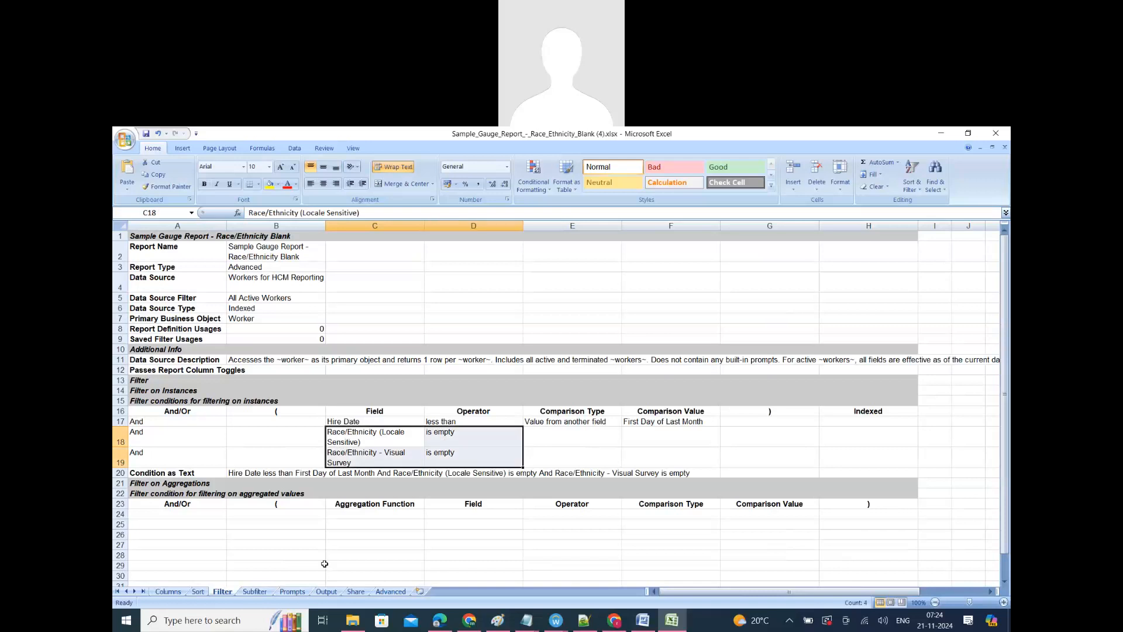
Step: Open the Prompts sheet and examine the worker type prompt defaults and their Do Not Prompt at Runtime settings
{"action": "left_click", "coordinate": [286, 592]}
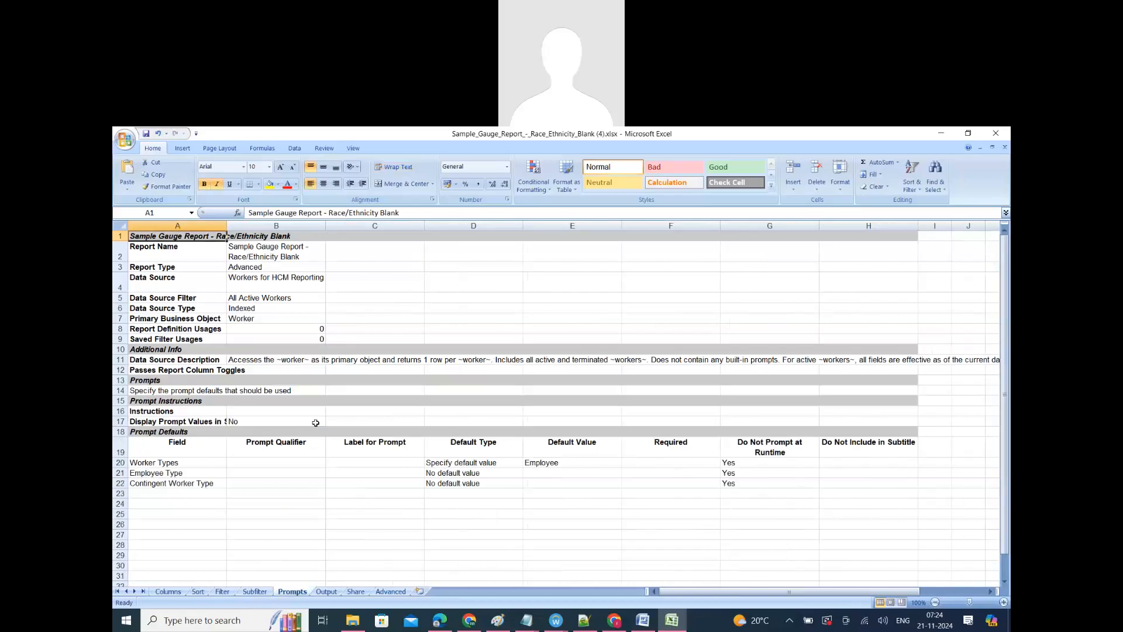
{"action": "left_click", "coordinate": [243, 524]}
{"action": "left_click", "coordinate": [161, 454]}
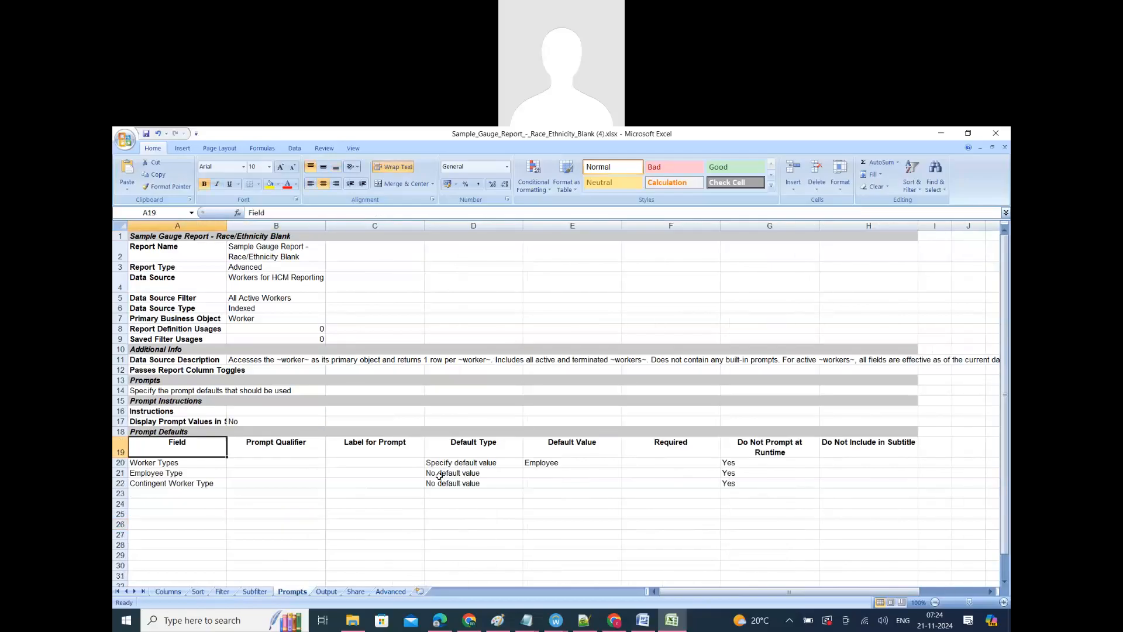
{"action": "left_click", "coordinate": [499, 464]}
{"action": "left_click", "coordinate": [183, 465]}
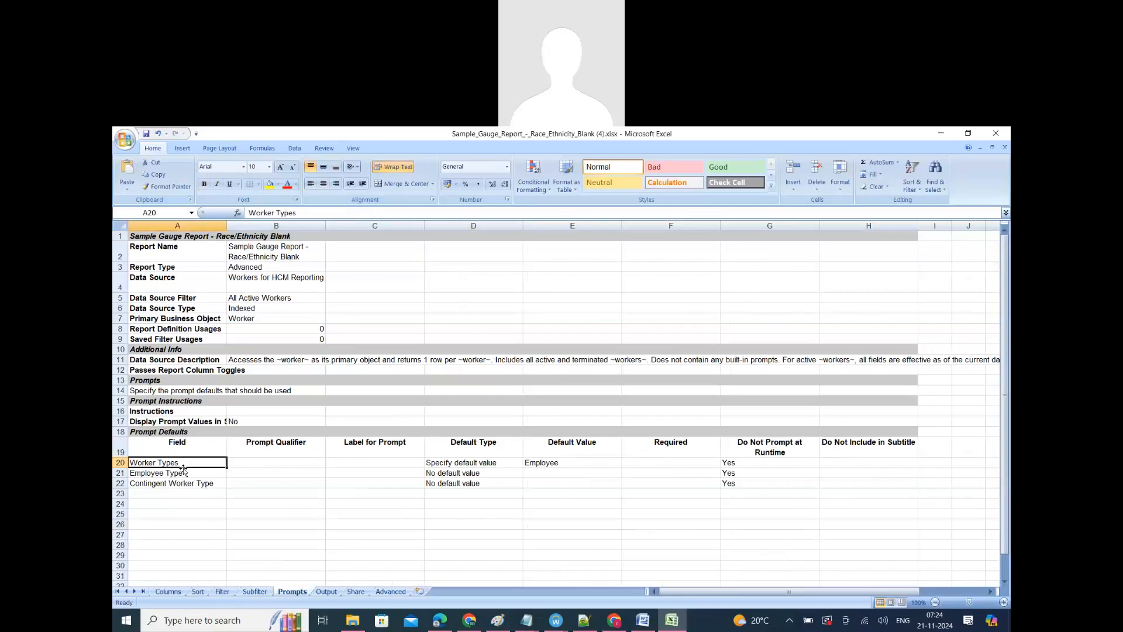
{"action": "left_click", "coordinate": [379, 500]}
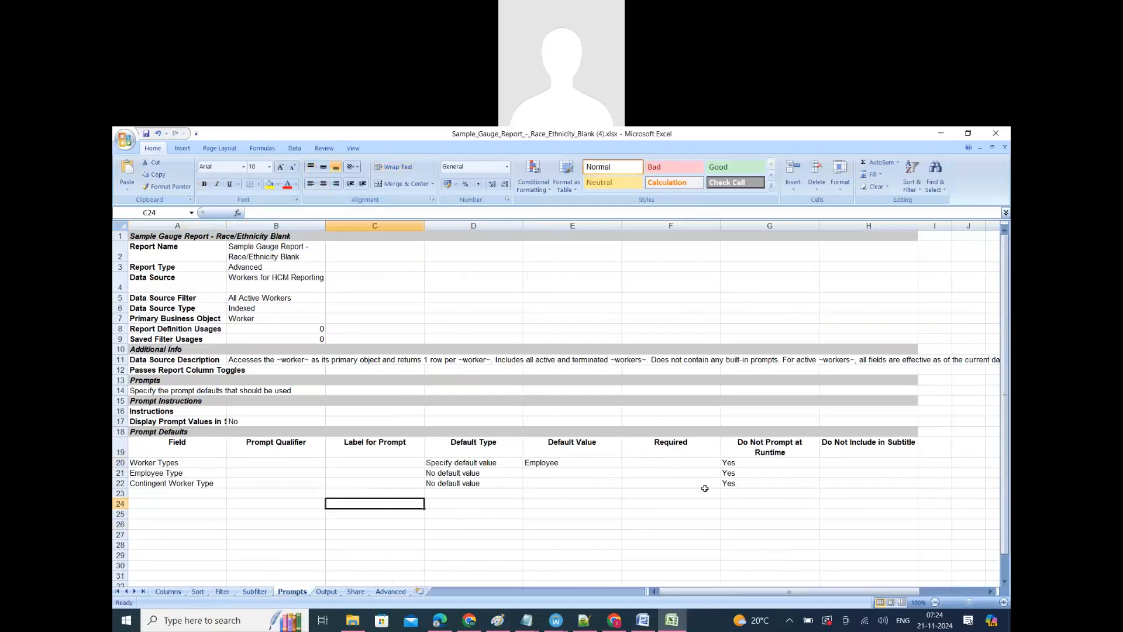
{"action": "left_click_drag", "start_coordinate": [738, 462], "coordinate": [741, 484]}
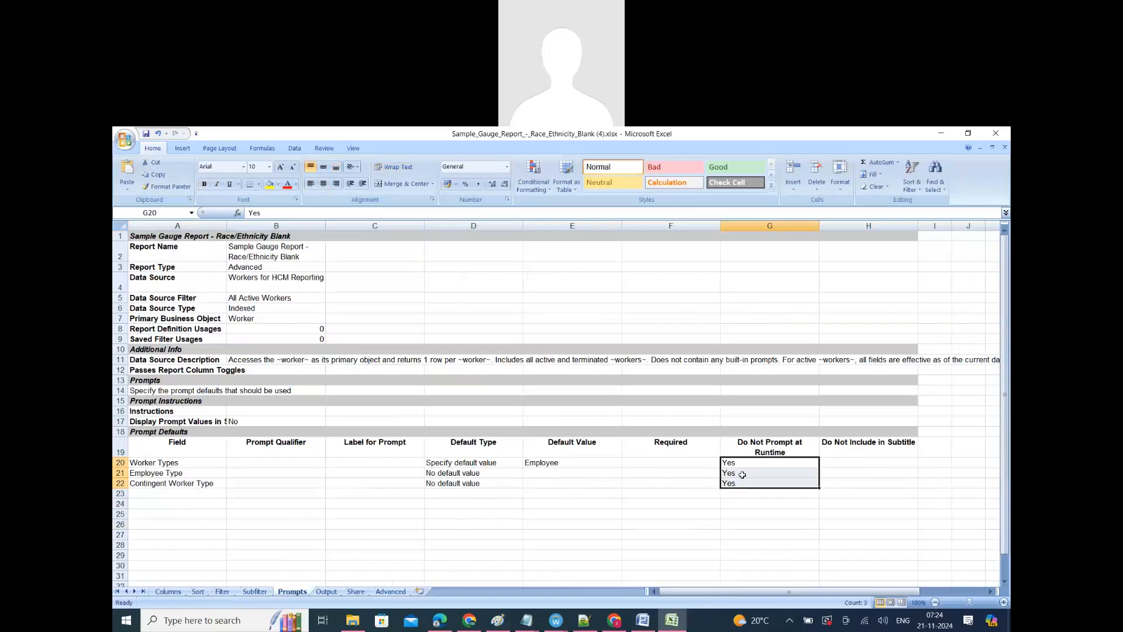
Step: Open the Output sheet and check the report's highlighted Output Type setting
{"action": "left_click", "coordinate": [326, 591]}
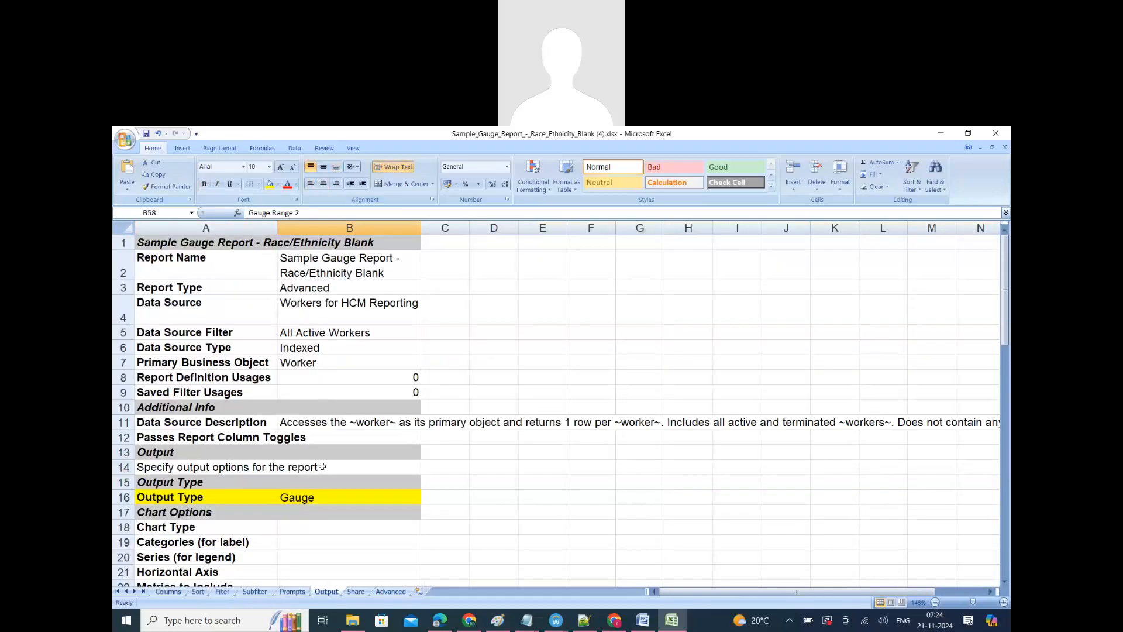
{"action": "scroll", "coordinate": [322, 467], "scroll_direction": "down", "scroll_amount": 6}
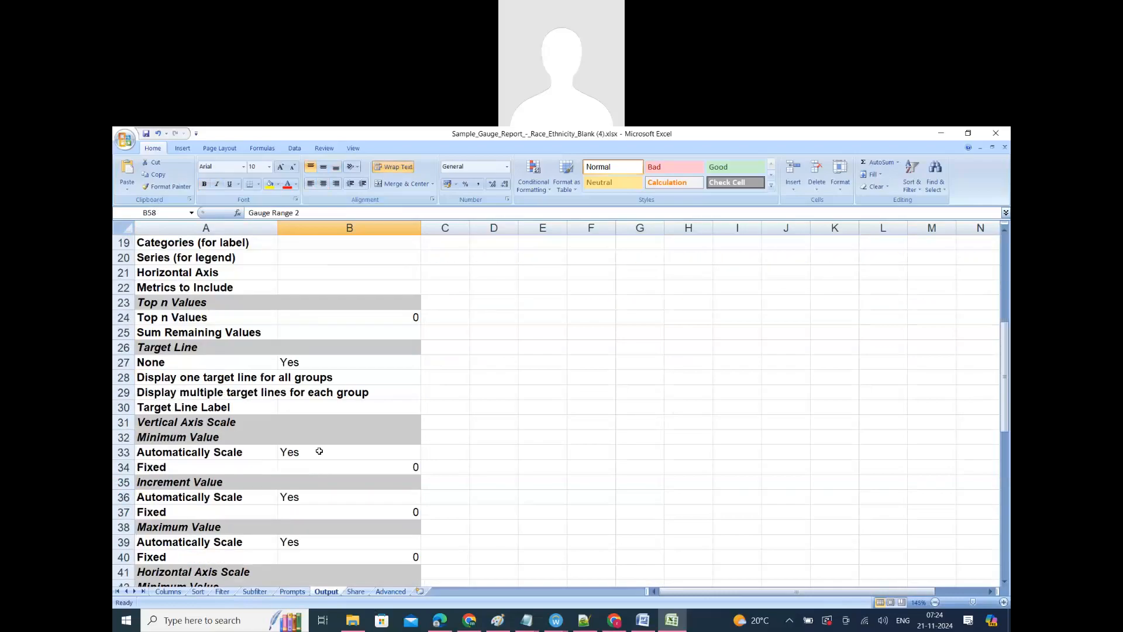
{"action": "scroll", "coordinate": [319, 452], "scroll_direction": "up", "scroll_amount": 2}
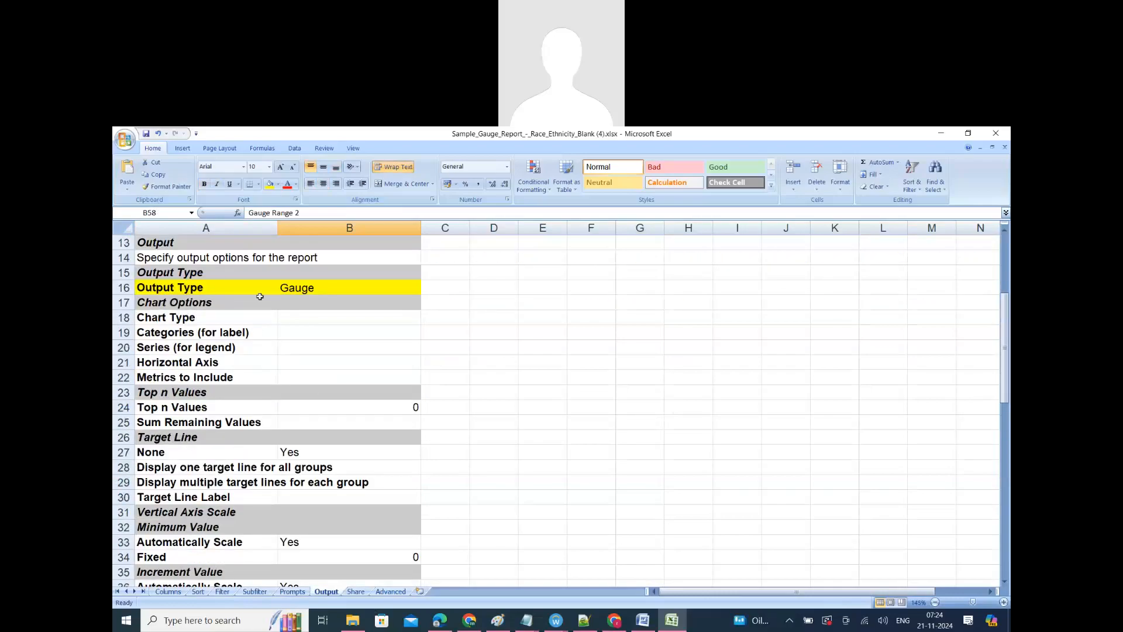
{"action": "scroll", "coordinate": [278, 407], "scroll_direction": "up", "scroll_amount": 2}
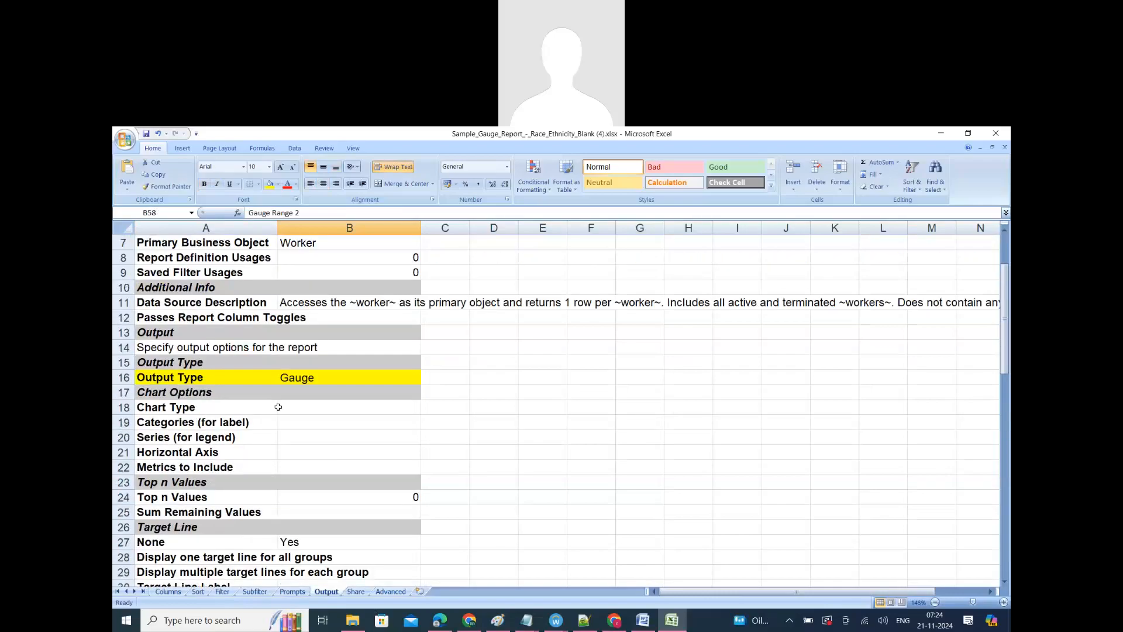
{"action": "left_click", "coordinate": [198, 375]}
{"action": "left_click", "coordinate": [327, 375]}
Step: Examine the Metered Value and Gauge Range settings under Gauge Options on the Output sheet
{"action": "scroll", "coordinate": [313, 465], "scroll_direction": "down", "scroll_amount": 5}
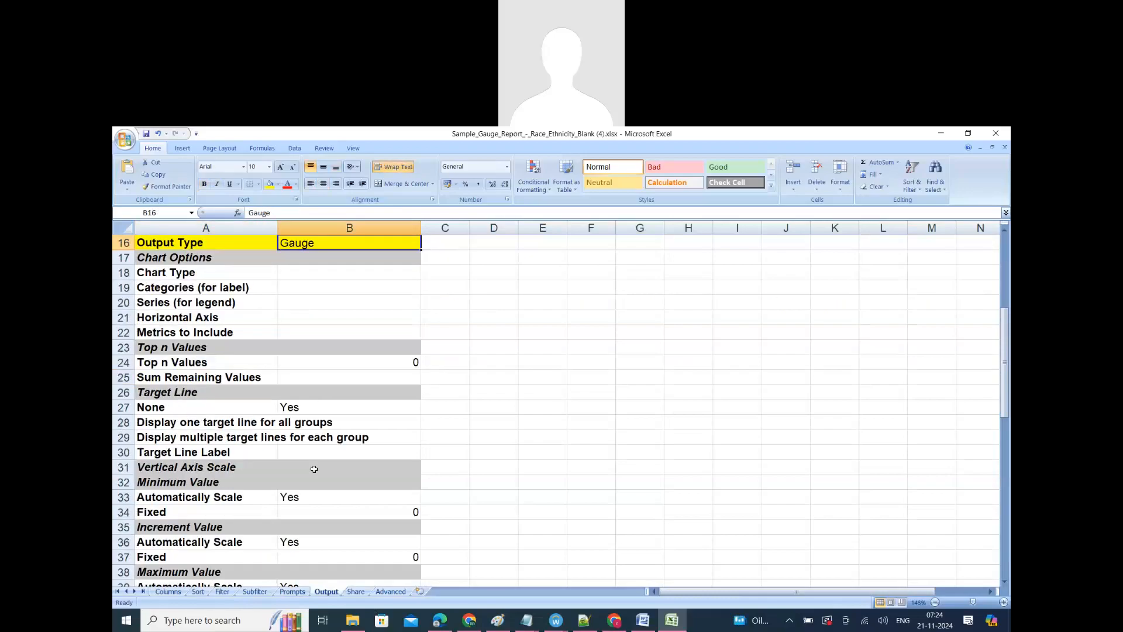
{"action": "scroll", "coordinate": [314, 463], "scroll_direction": "down", "scroll_amount": 6}
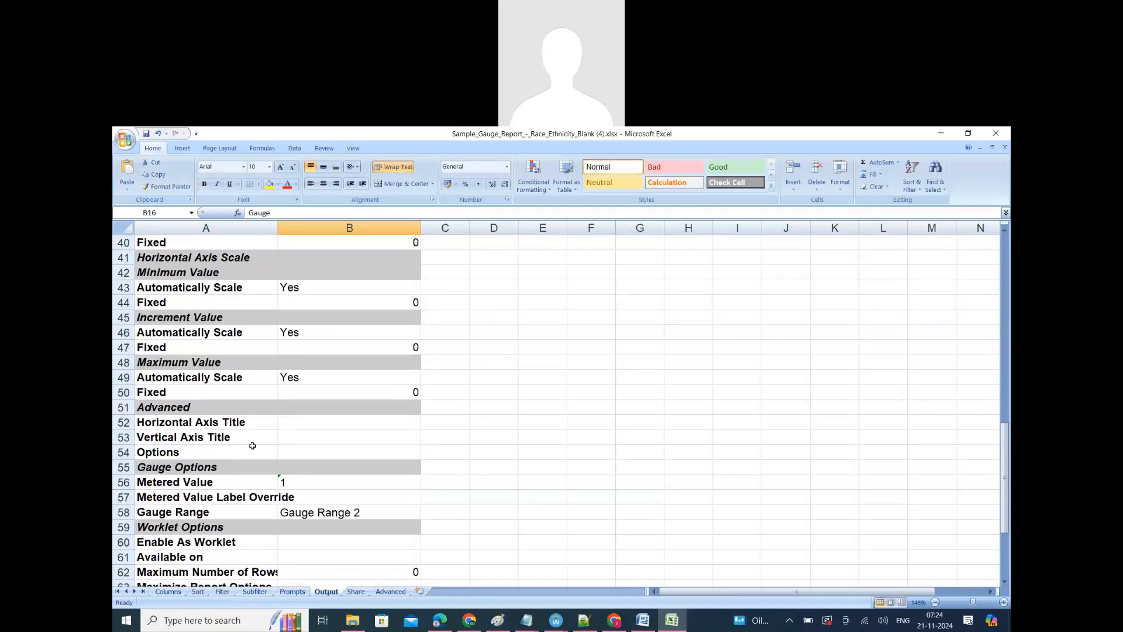
{"action": "scroll", "coordinate": [251, 473], "scroll_direction": "down", "scroll_amount": 1}
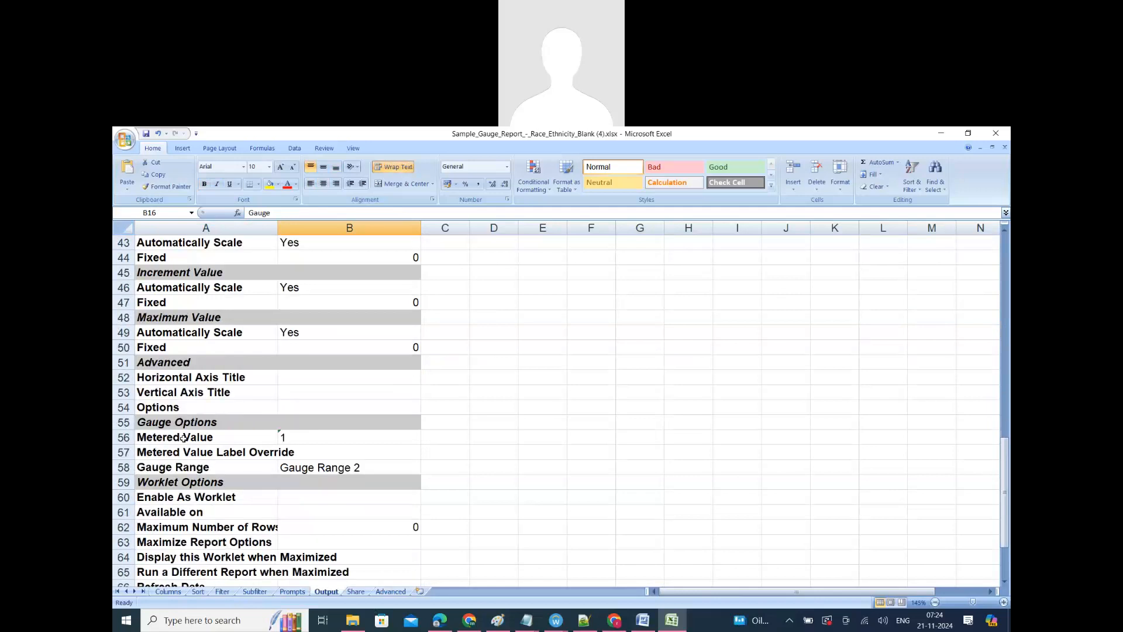
{"action": "left_click", "coordinate": [183, 439]}
{"action": "left_click", "coordinate": [301, 439]}
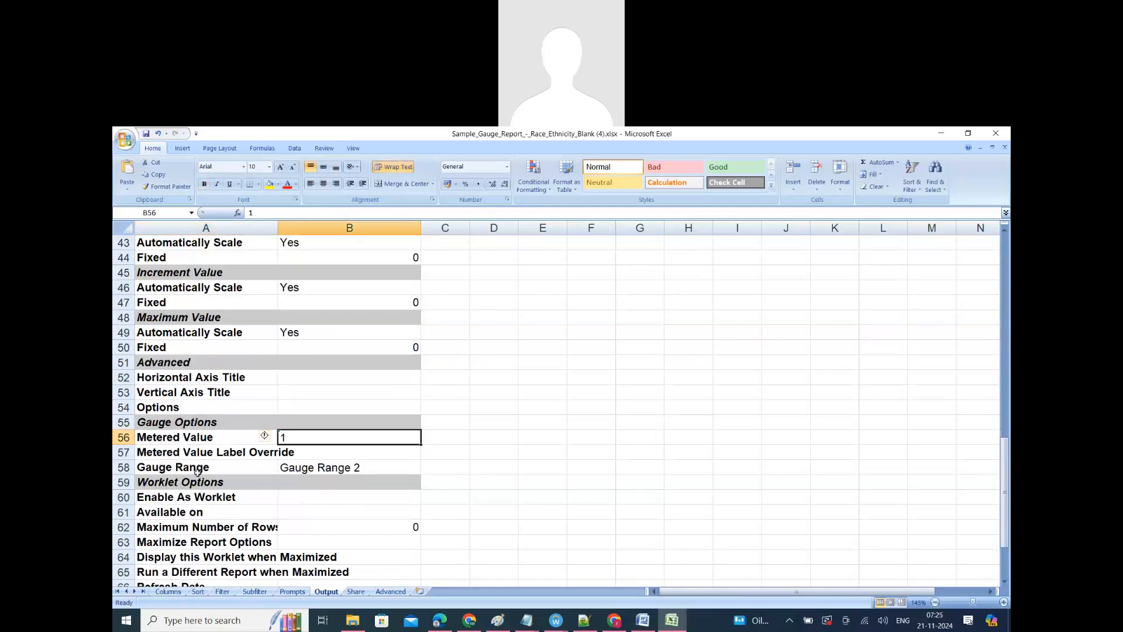
{"action": "left_click", "coordinate": [197, 471]}
{"action": "left_click", "coordinate": [326, 471]}
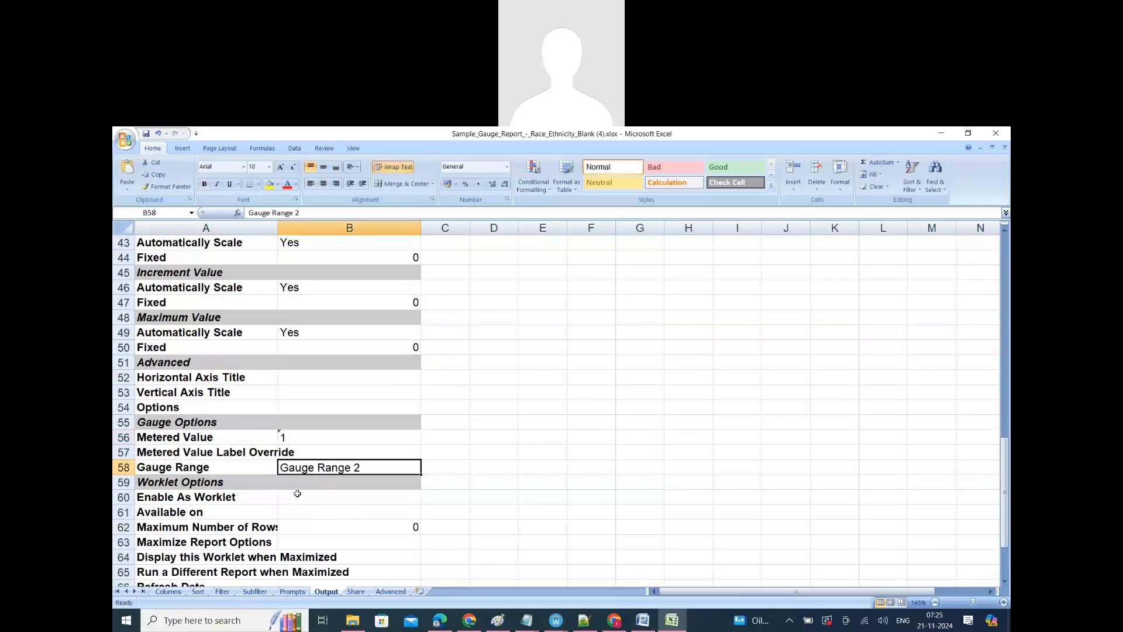
{"action": "scroll", "coordinate": [298, 494], "scroll_direction": "down", "scroll_amount": 1}
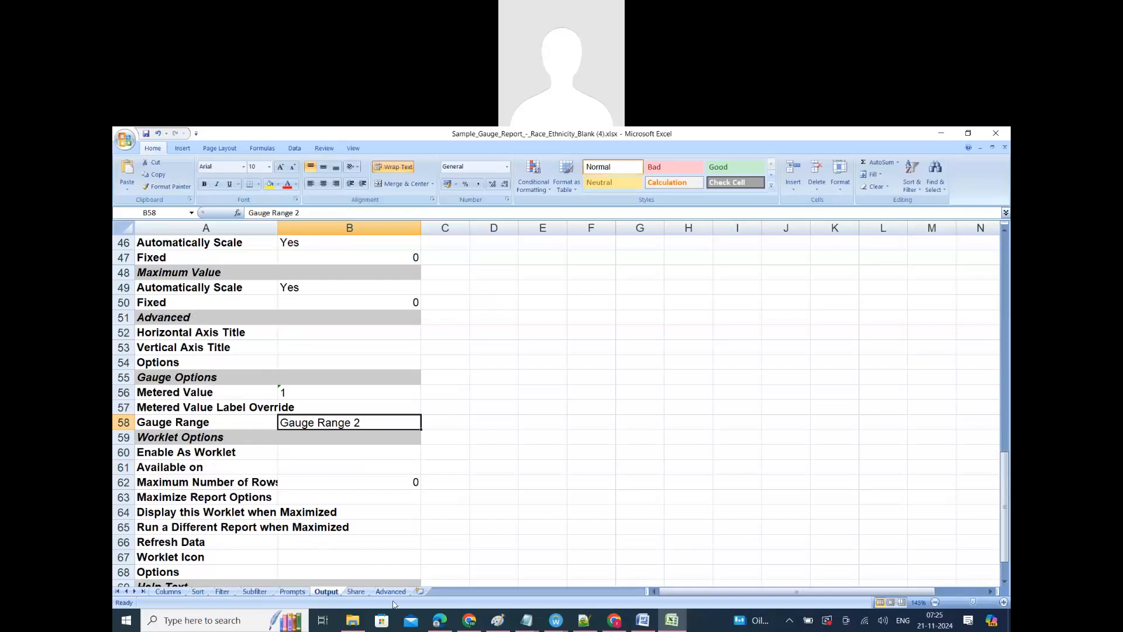
Step: Look through the Share and Advanced sheets for the report's sharing and advanced options
{"action": "left_click", "coordinate": [355, 592]}
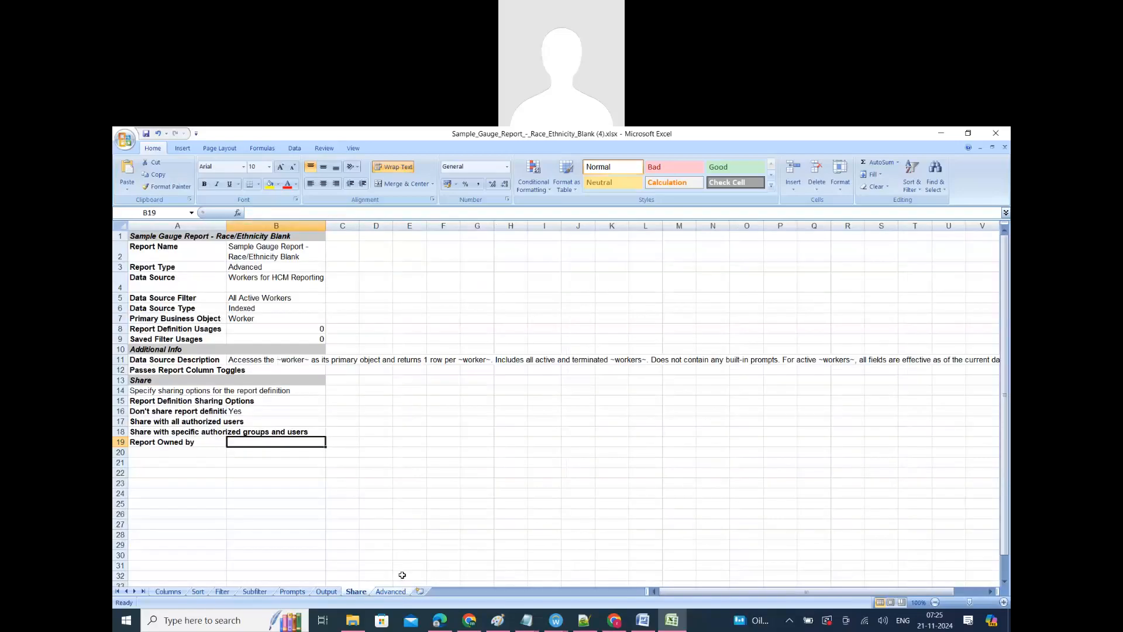
{"action": "left_click", "coordinate": [390, 592]}
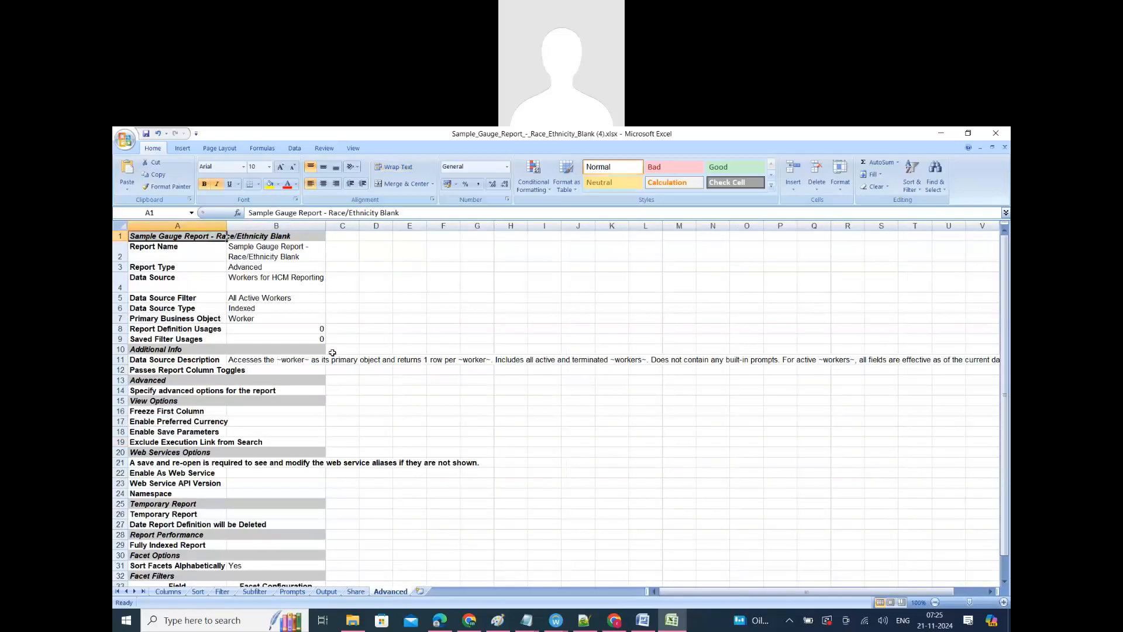
{"action": "left_click", "coordinate": [478, 473]}
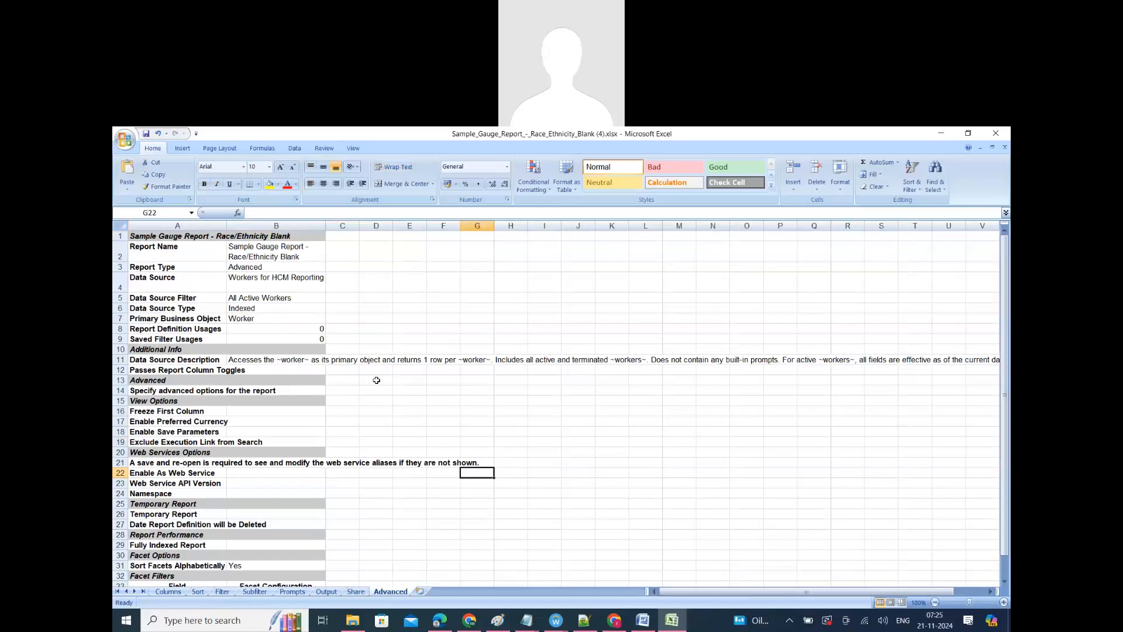
{"action": "scroll", "coordinate": [361, 477], "scroll_direction": "down", "scroll_amount": 4}
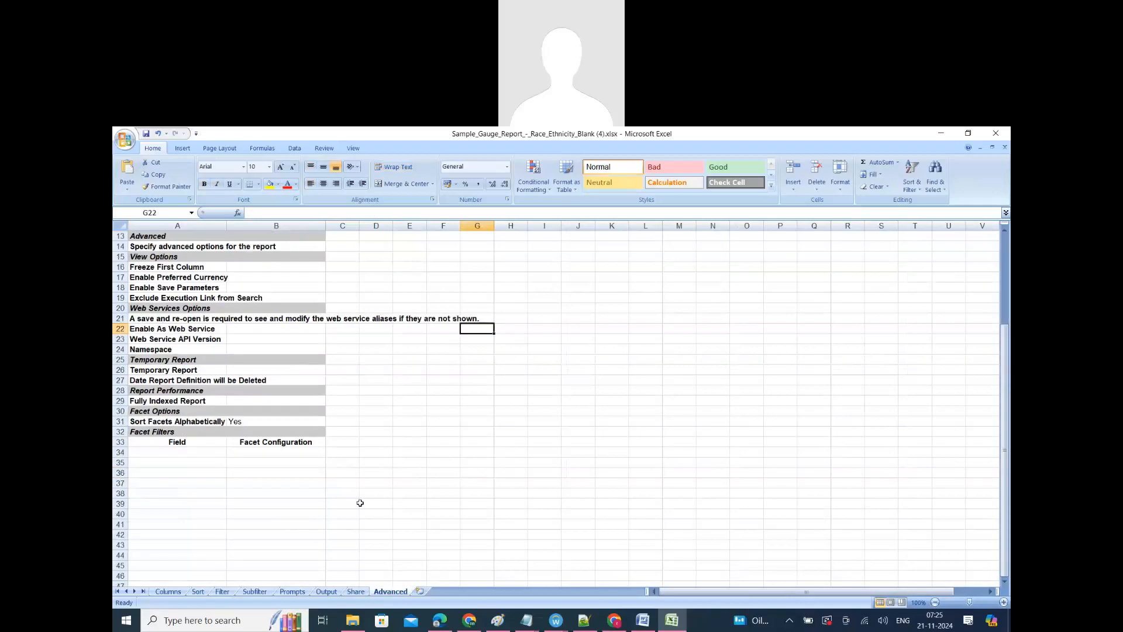
{"action": "scroll", "coordinate": [368, 471], "scroll_direction": "up", "scroll_amount": 4}
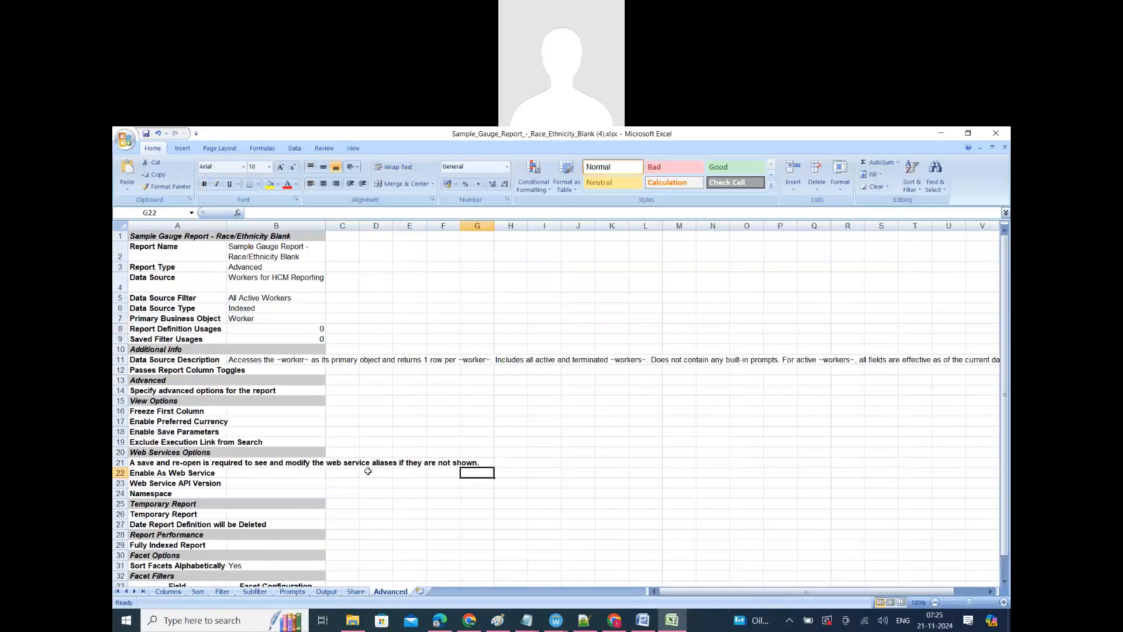
Step: Close the sample workbook and reread the custom report instruction in the Sample Basic Gauge Report article in Workday Community
{"action": "left_click", "coordinate": [995, 134]}
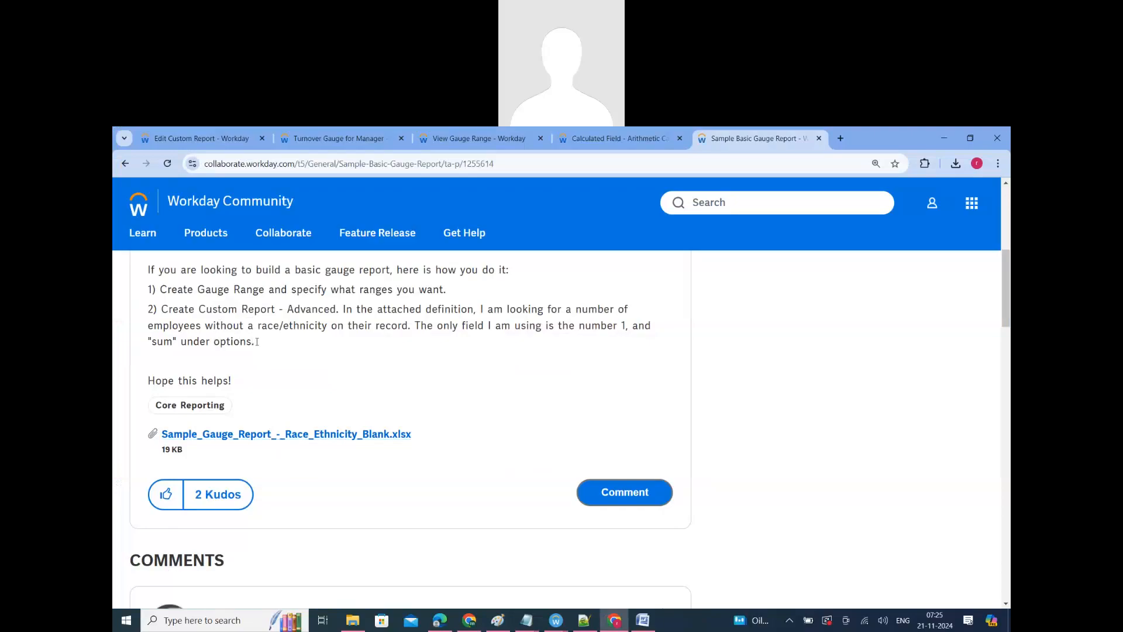
{"action": "left_click_drag", "start_coordinate": [255, 341], "coordinate": [144, 303]}
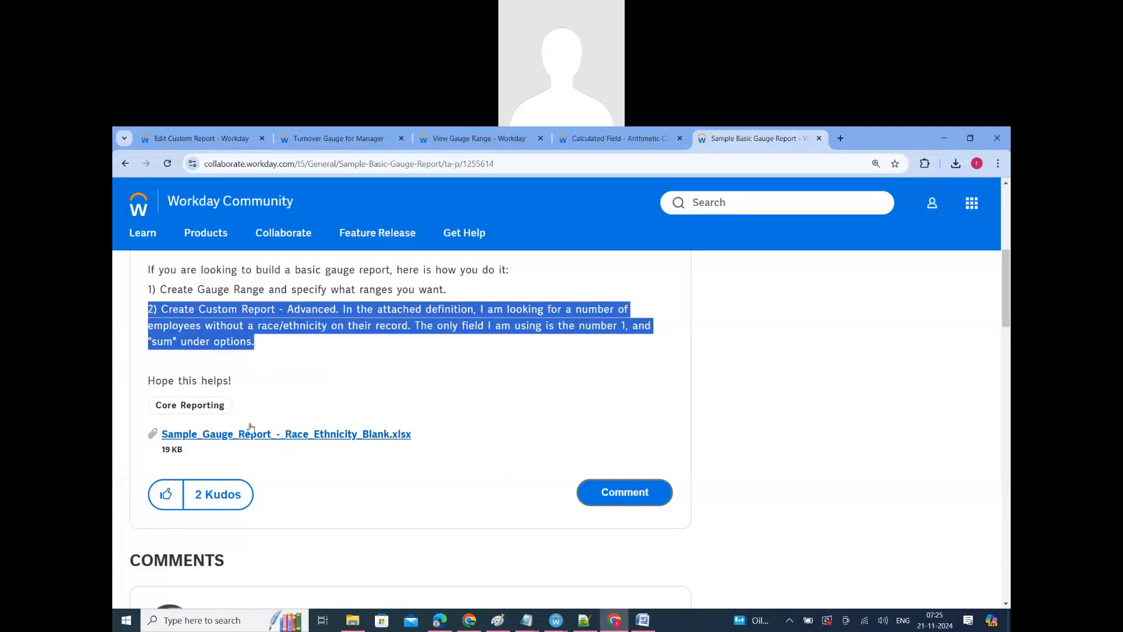
Step: Read through the comments on the Sample Basic Gauge Report article, covering the gauge zones and detailed-report drill-down
{"action": "scroll", "coordinate": [302, 489], "scroll_direction": "down", "scroll_amount": 4}
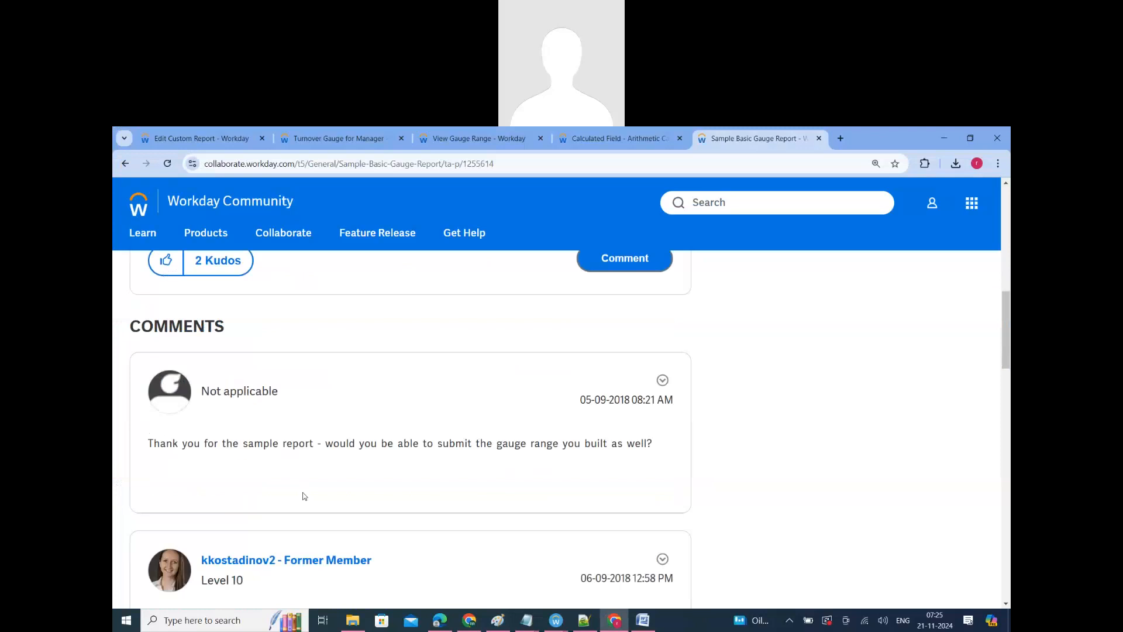
{"action": "scroll", "coordinate": [303, 493], "scroll_direction": "down", "scroll_amount": 4}
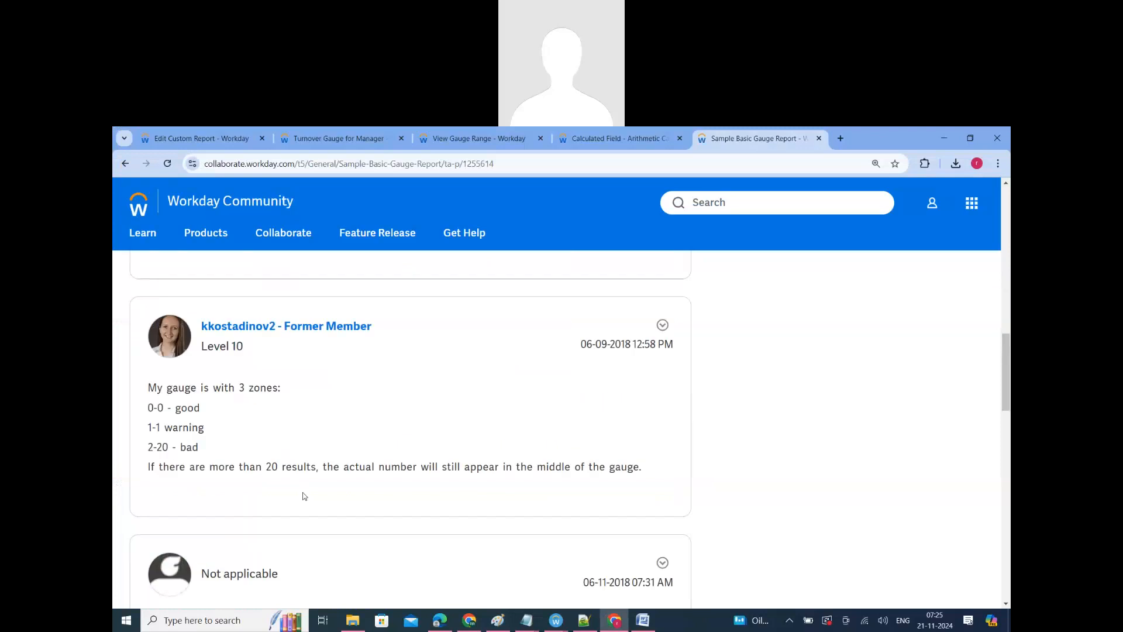
{"action": "scroll", "coordinate": [303, 493], "scroll_direction": "down", "scroll_amount": 4}
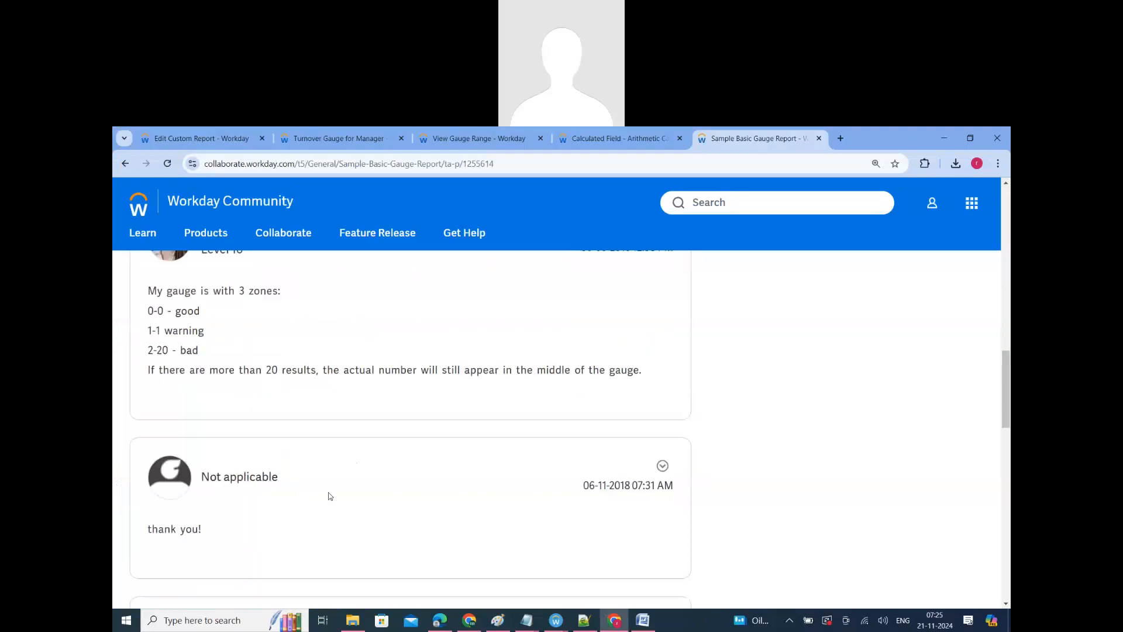
{"action": "scroll", "coordinate": [341, 493], "scroll_direction": "down", "scroll_amount": 5}
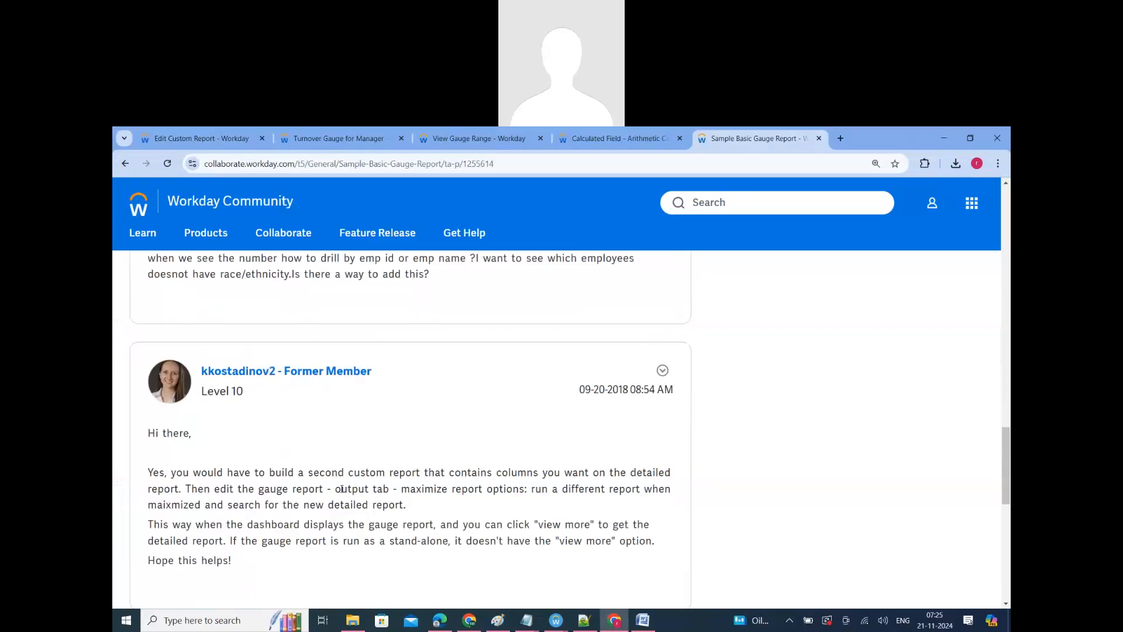
{"action": "scroll", "coordinate": [341, 489], "scroll_direction": "down", "scroll_amount": 3}
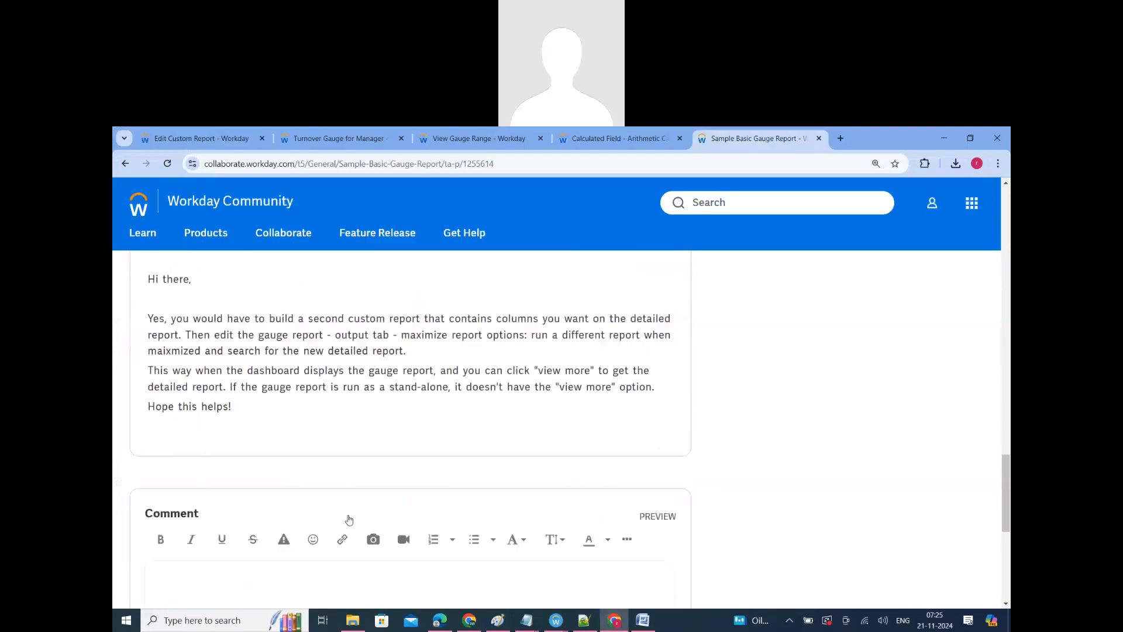
Step: Open the definition of the Turnover Gauge for Manager report, check its Columns settings and copy the report name
{"action": "left_click", "coordinate": [321, 137]}
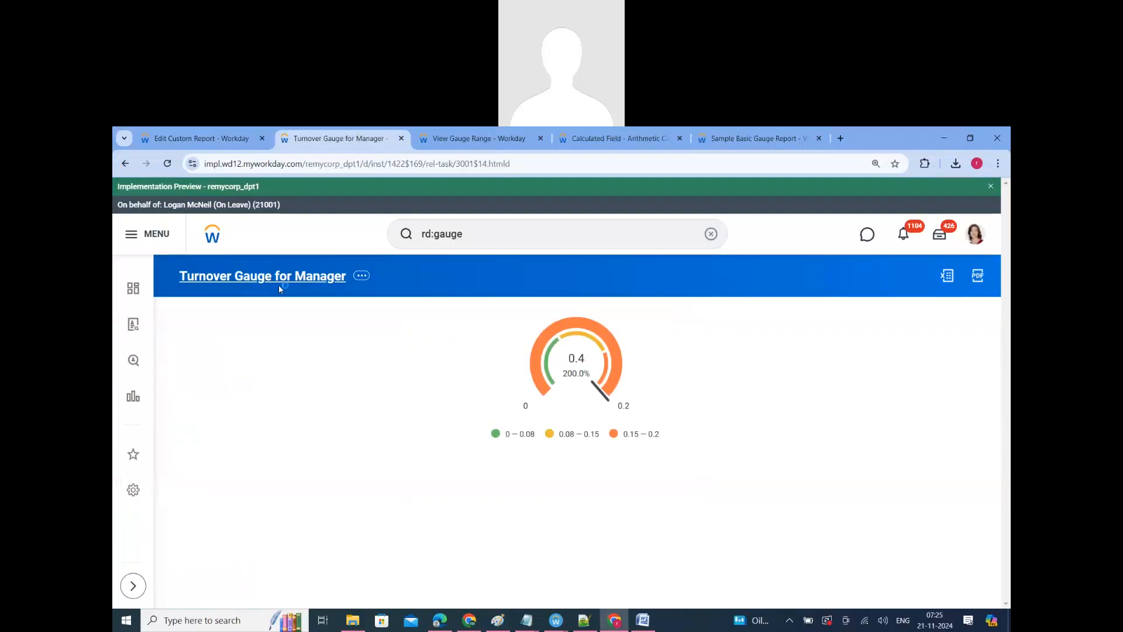
{"action": "left_click", "coordinate": [275, 277]}
{"action": "scroll", "coordinate": [225, 526], "scroll_direction": "down", "scroll_amount": 1}
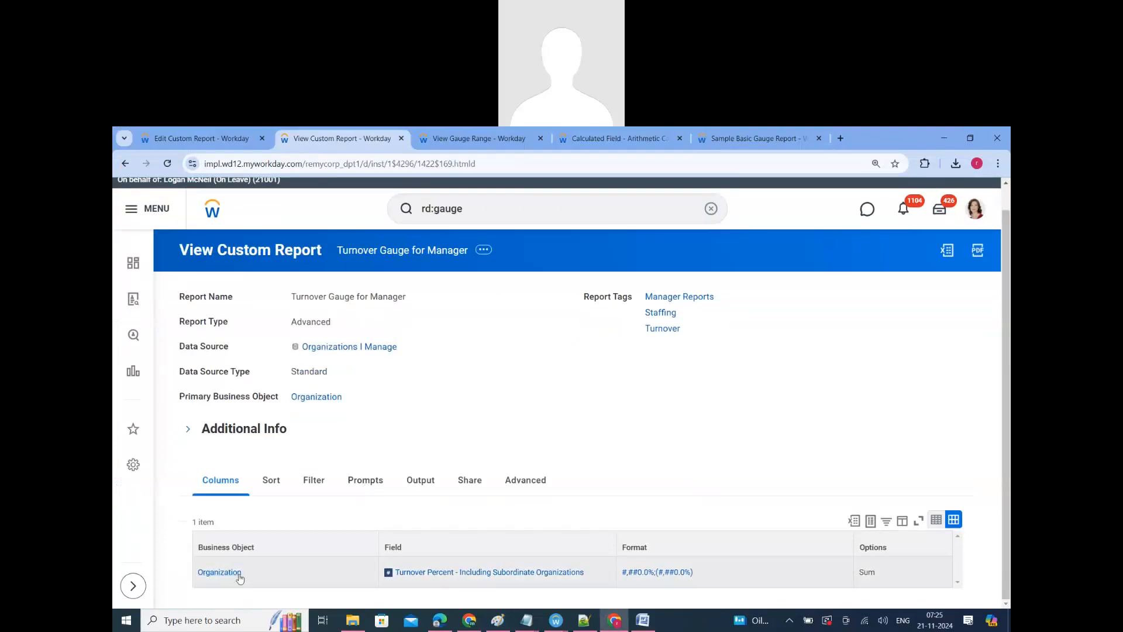
{"action": "mouse_move", "coordinate": [239, 576]}
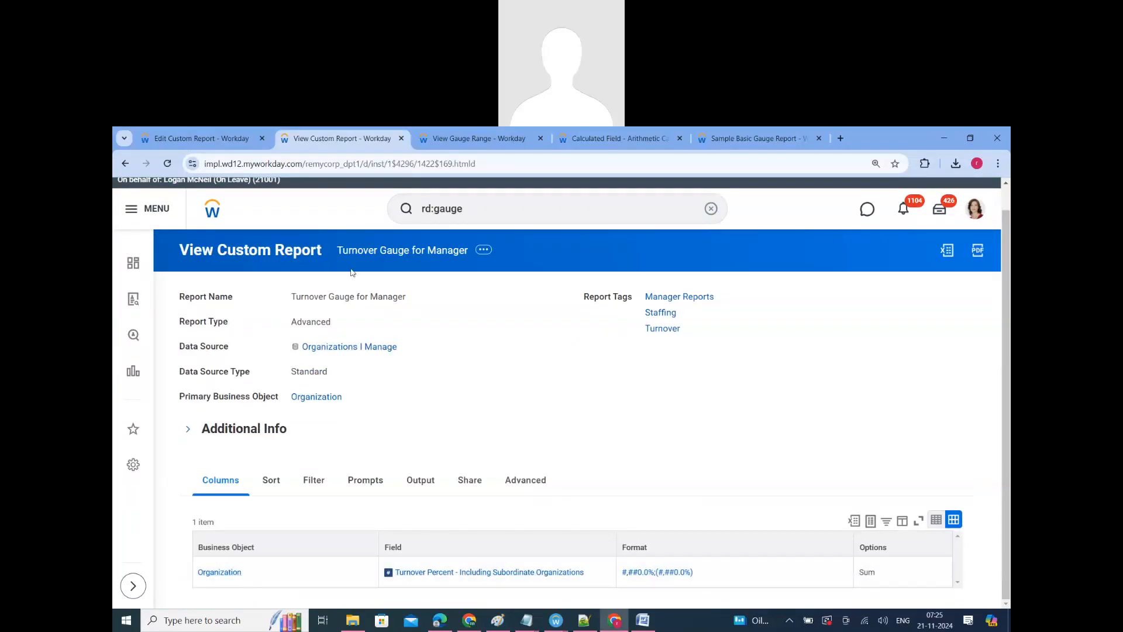
{"action": "right_click", "coordinate": [379, 254]}
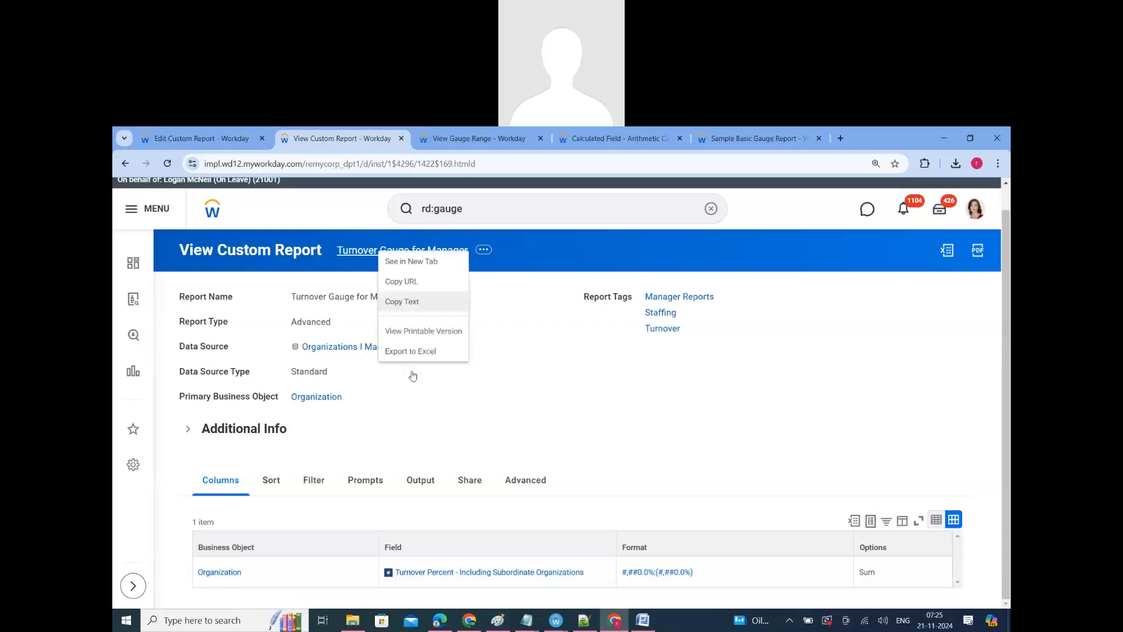
{"action": "left_click", "coordinate": [397, 301]}
Step: Switch to ERP_128.docx in Word and add "One more example:" and "Turnover Gauge for Manager" on separate lines below the gauge article link
{"action": "left_click", "coordinate": [639, 620]}
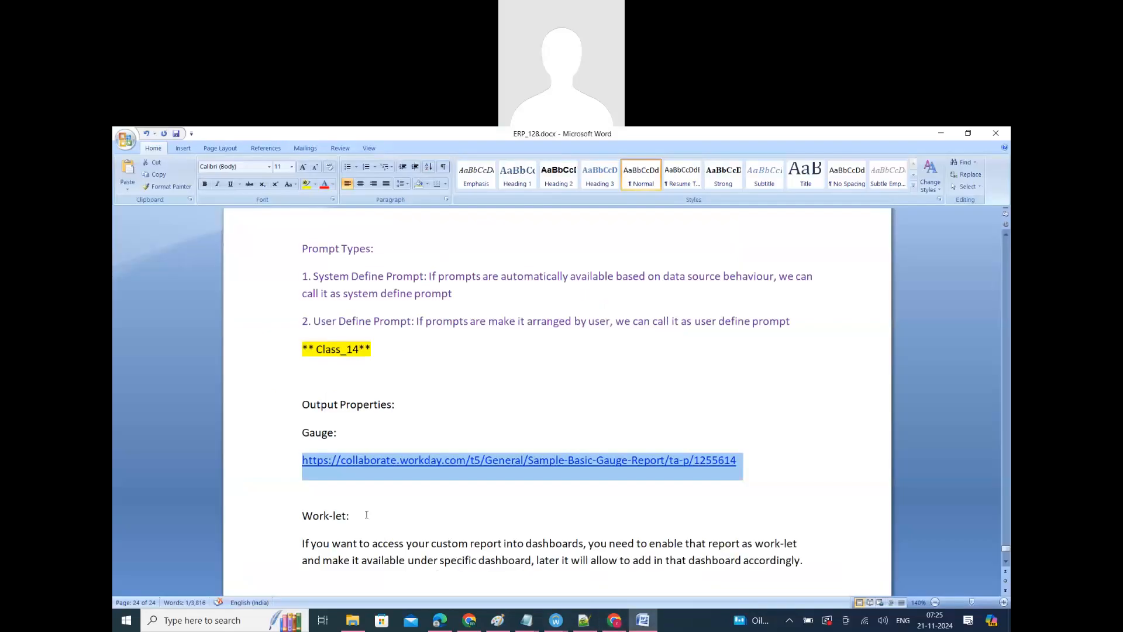
{"action": "scroll", "coordinate": [367, 515], "scroll_direction": "down", "scroll_amount": 2}
{"action": "left_click", "coordinate": [321, 407]}
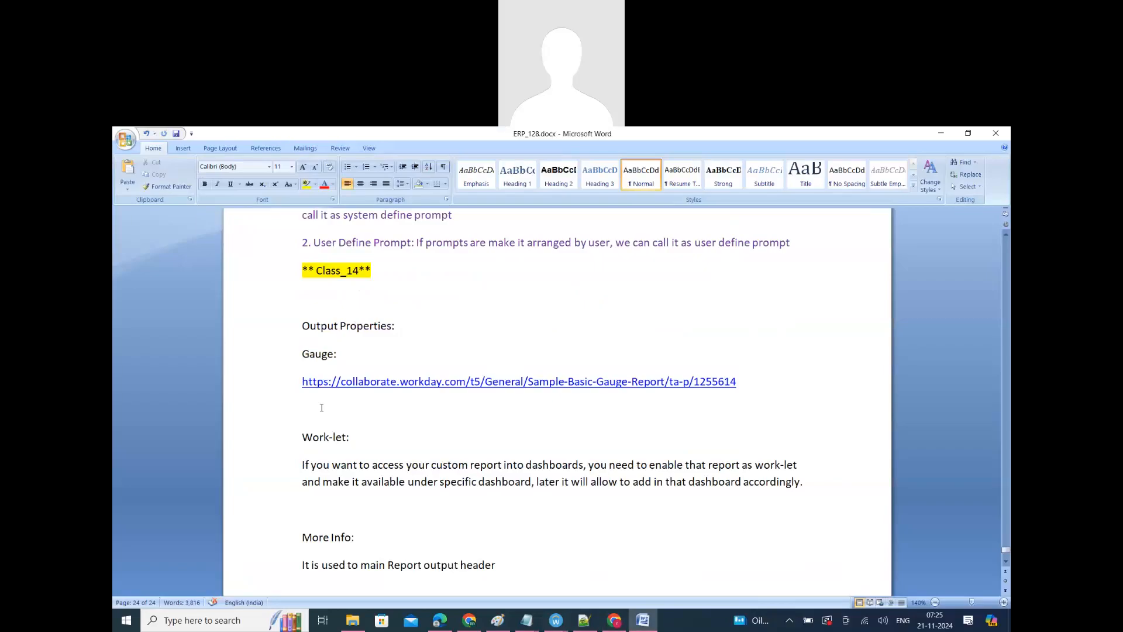
{"action": "key", "text": "Return"}
{"action": "type", "text": "One mo"}
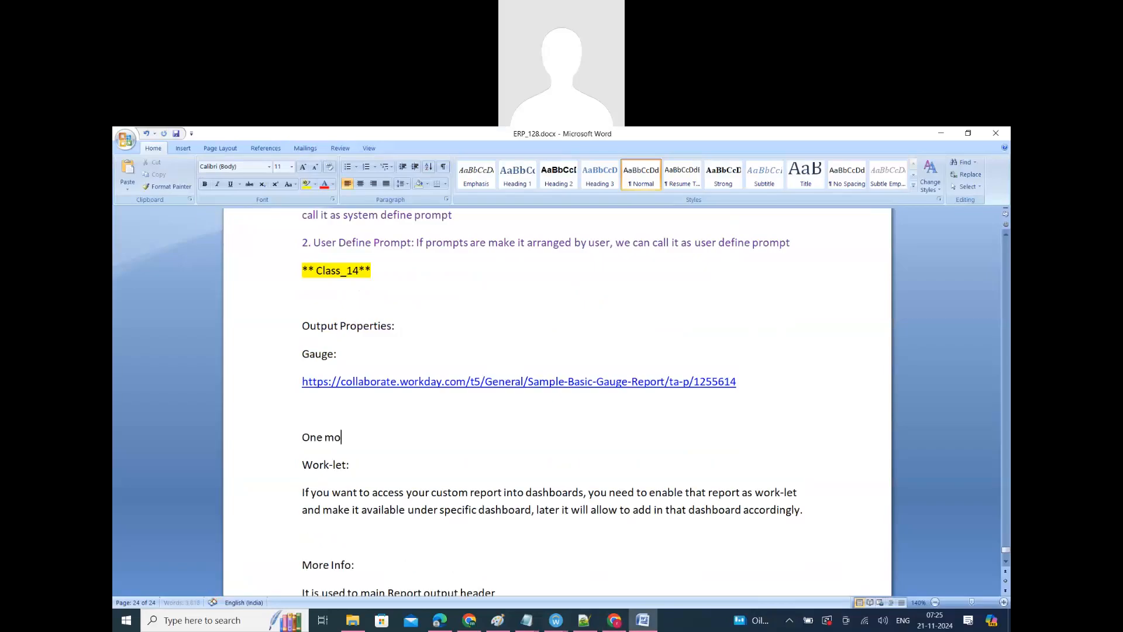
{"action": "type", "text": "re example:"}
{"action": "key", "text": "Return"}
{"action": "type", "text": "Turnover Gauge for Manager"}
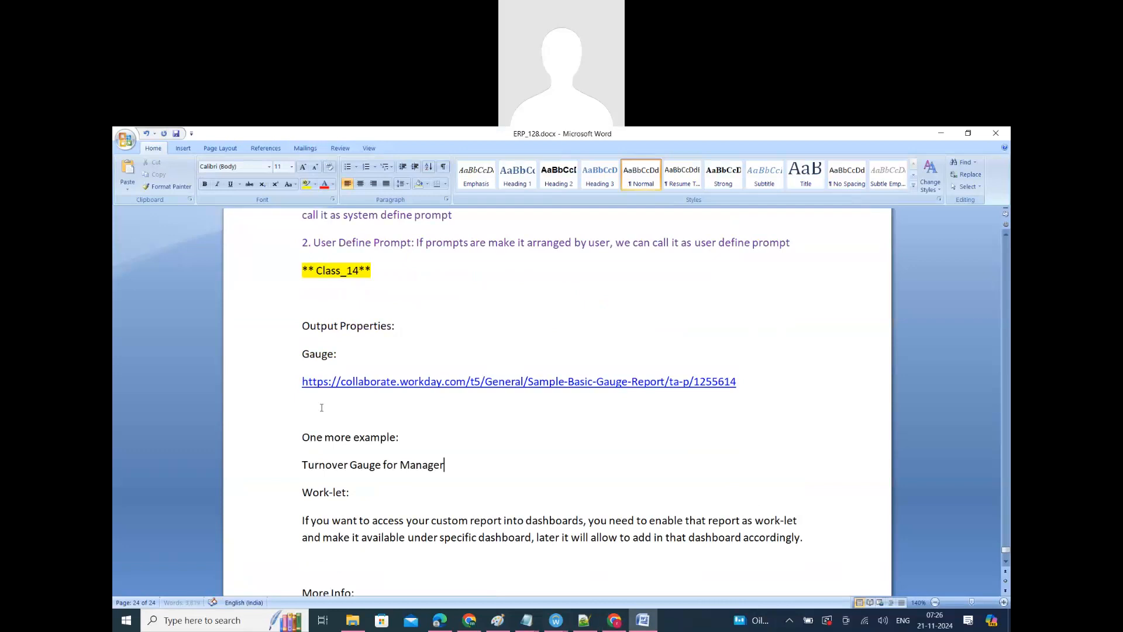
{"action": "key", "text": "Return"}
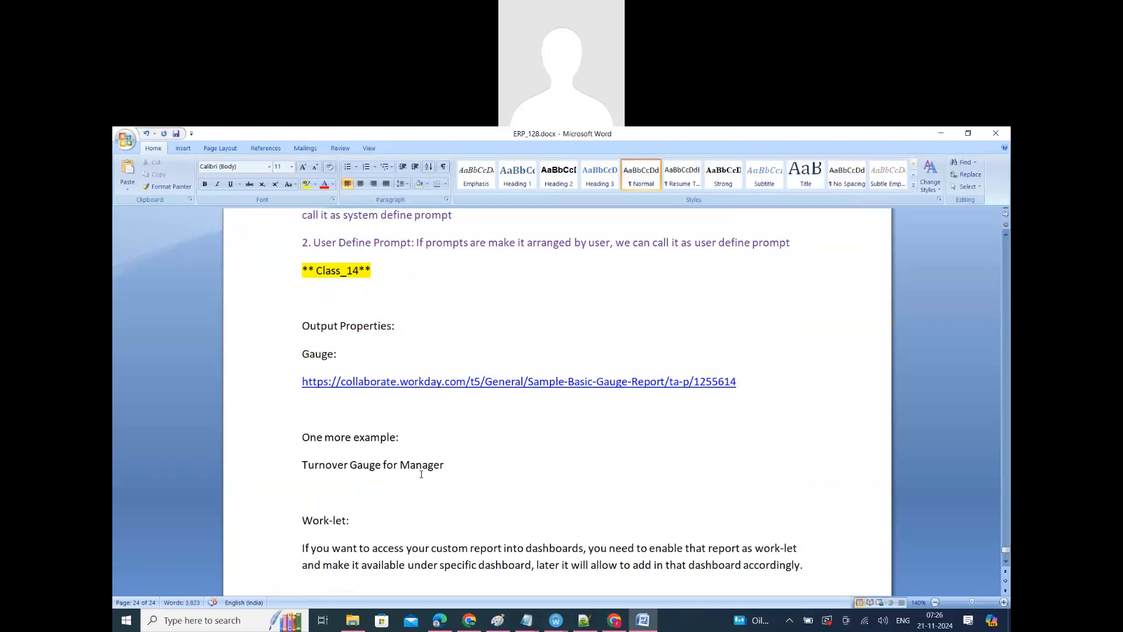
Step: Review the gauge link and example lines in the notes and return to the report definition in Chrome
{"action": "left_click_drag", "start_coordinate": [371, 455], "coordinate": [332, 421]}
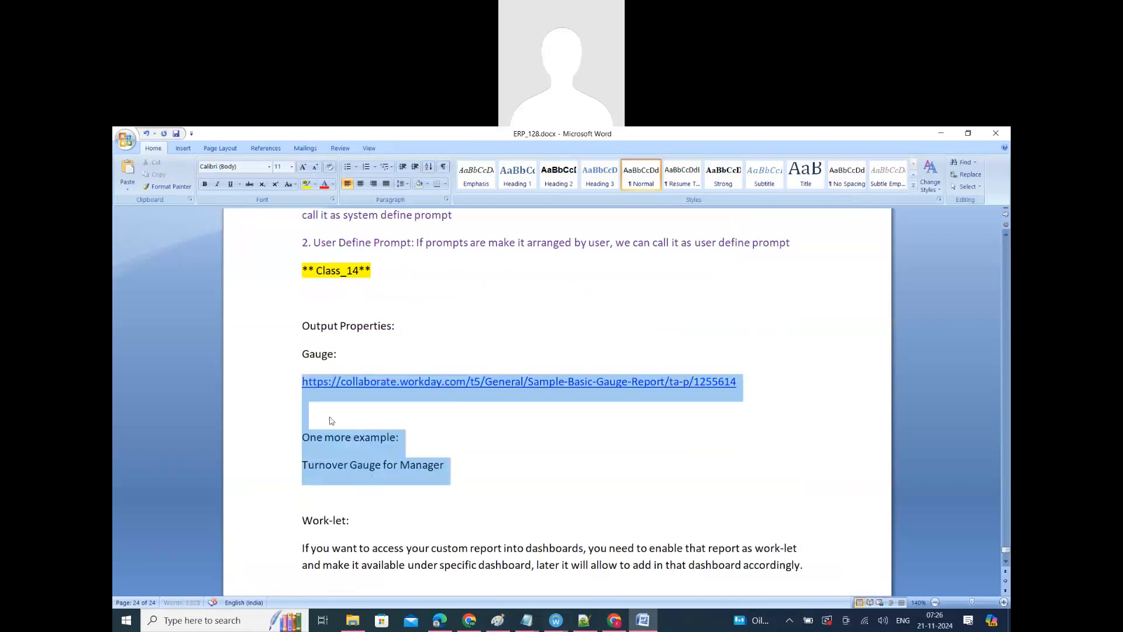
{"action": "left_click", "coordinate": [397, 414]}
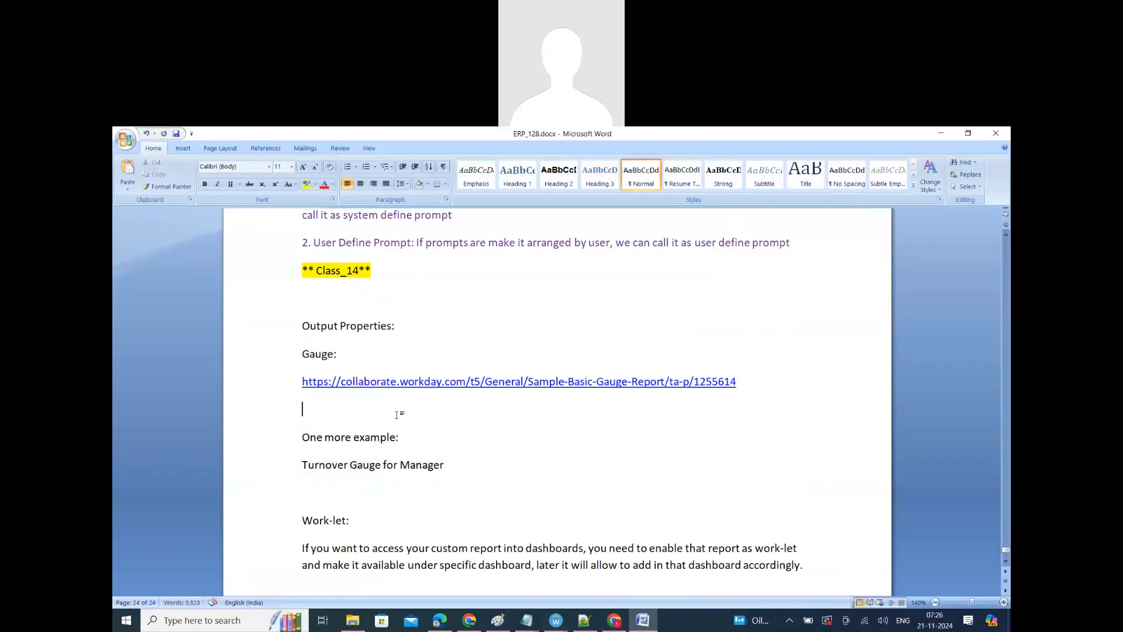
{"action": "left_click", "coordinate": [618, 621]}
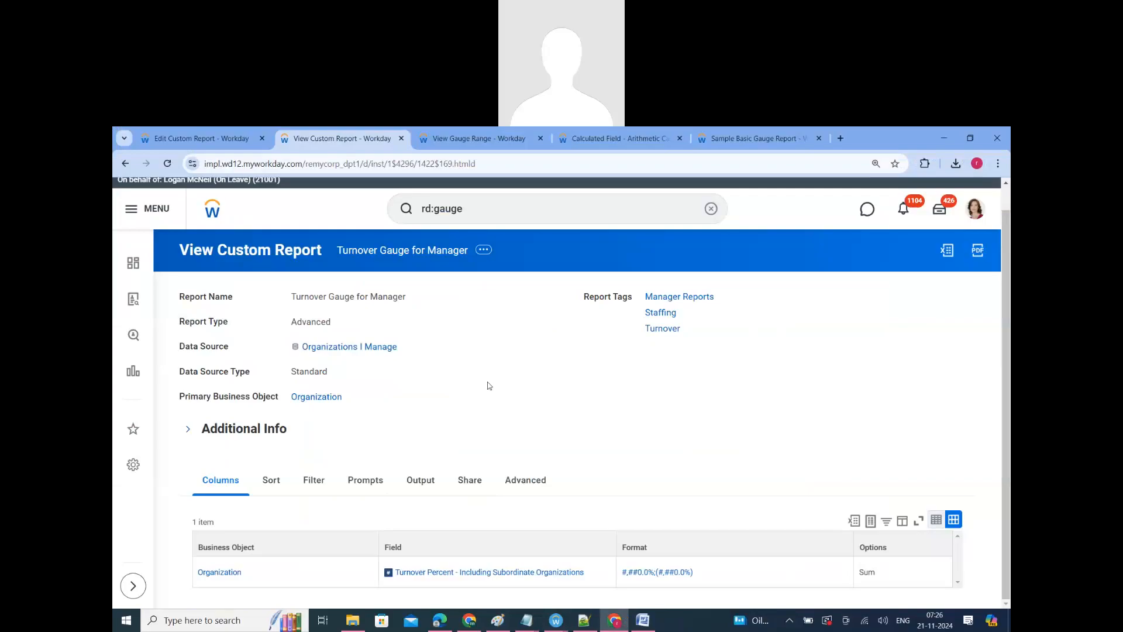
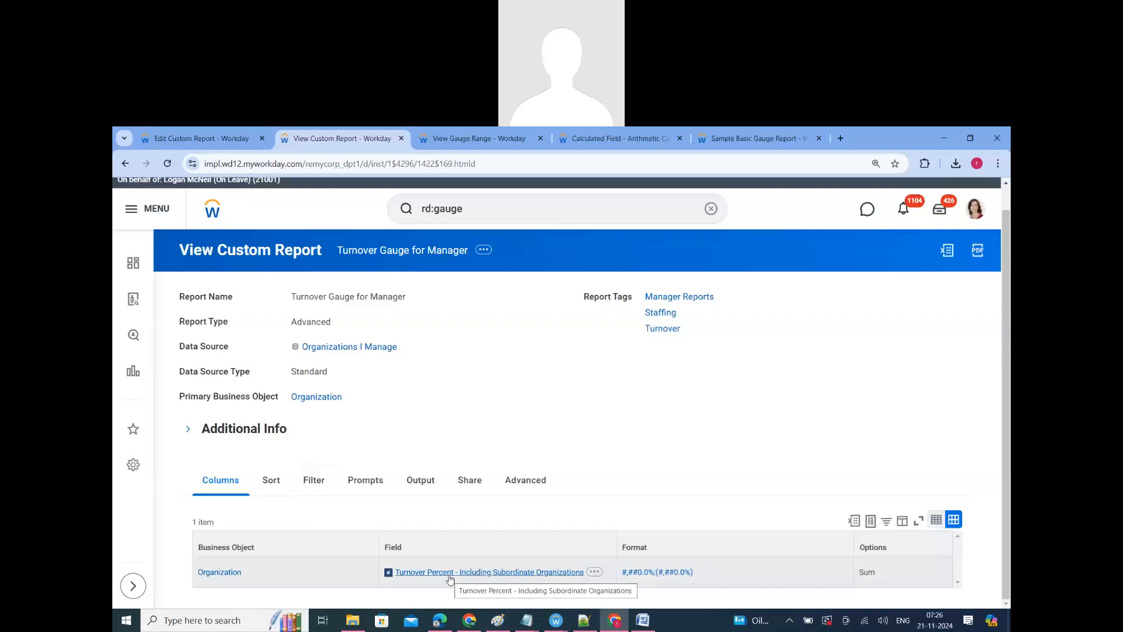
Step: Check the Sort and Filter settings of the Turnover Gauge for Manager report, including the grand totals option and the instance filter
{"action": "left_click", "coordinate": [275, 484]}
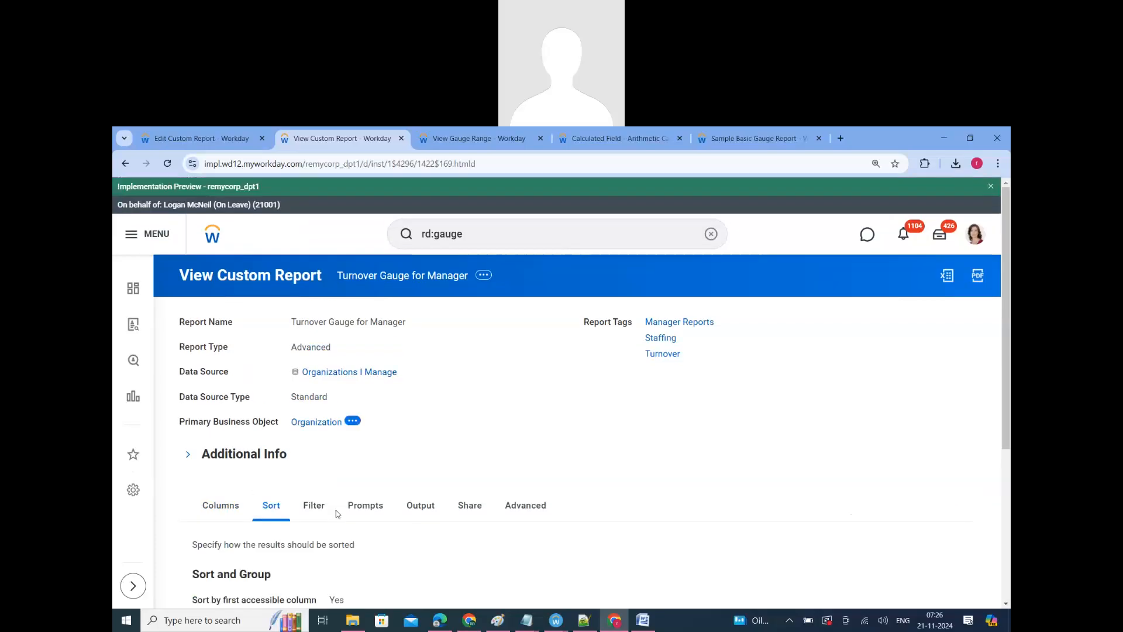
{"action": "scroll", "coordinate": [337, 514], "scroll_direction": "down", "scroll_amount": 4}
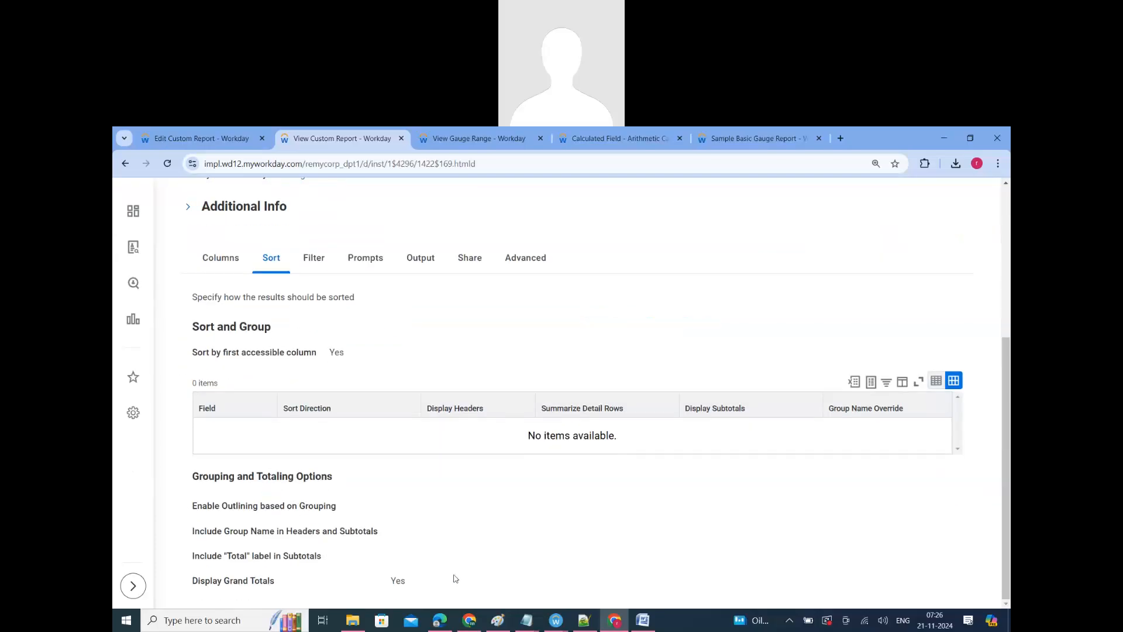
{"action": "left_click_drag", "start_coordinate": [456, 579], "coordinate": [201, 585]}
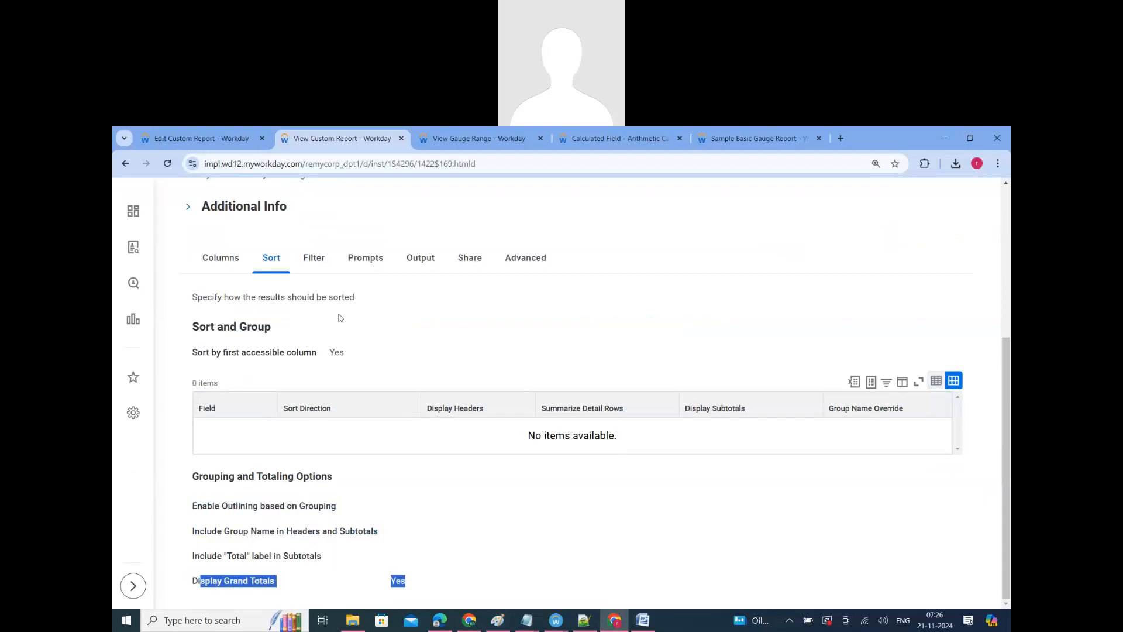
{"action": "left_click", "coordinate": [313, 258]}
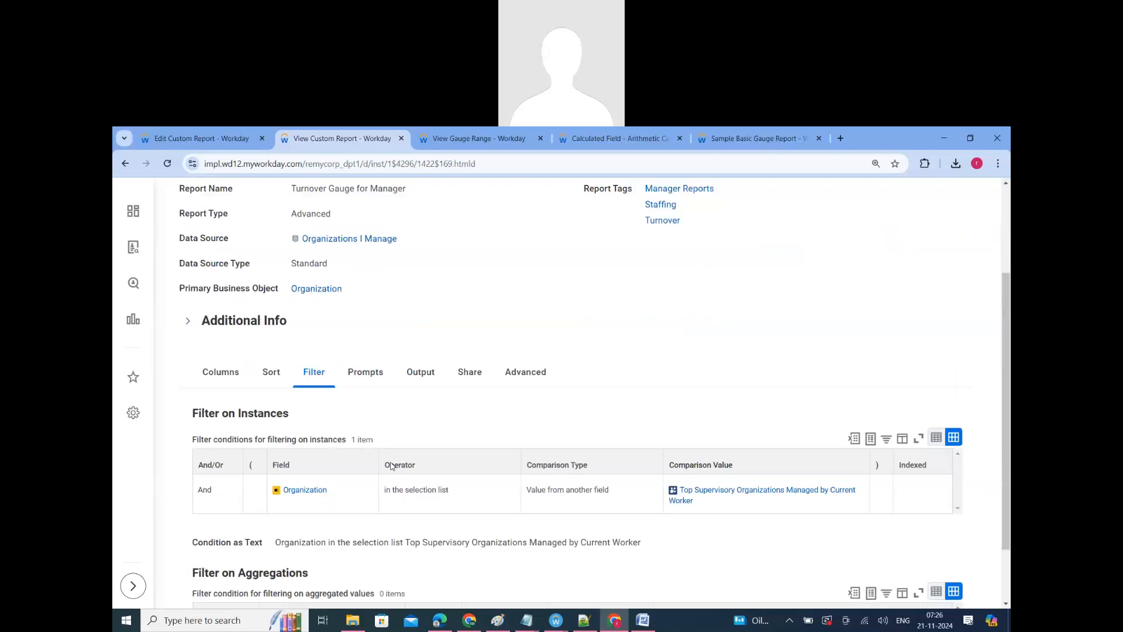
{"action": "scroll", "coordinate": [392, 465], "scroll_direction": "down", "scroll_amount": 1}
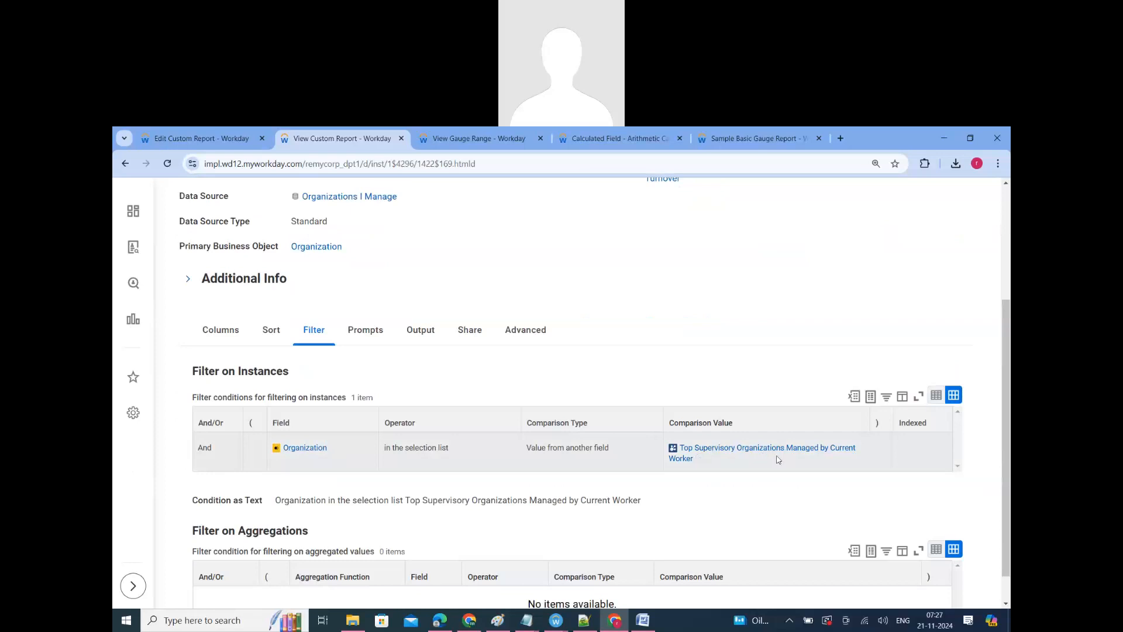
Step: Expand the report's Gauge Options in its Output settings and compare the Metered Value with the field defined in Columns
{"action": "left_click", "coordinate": [418, 332]}
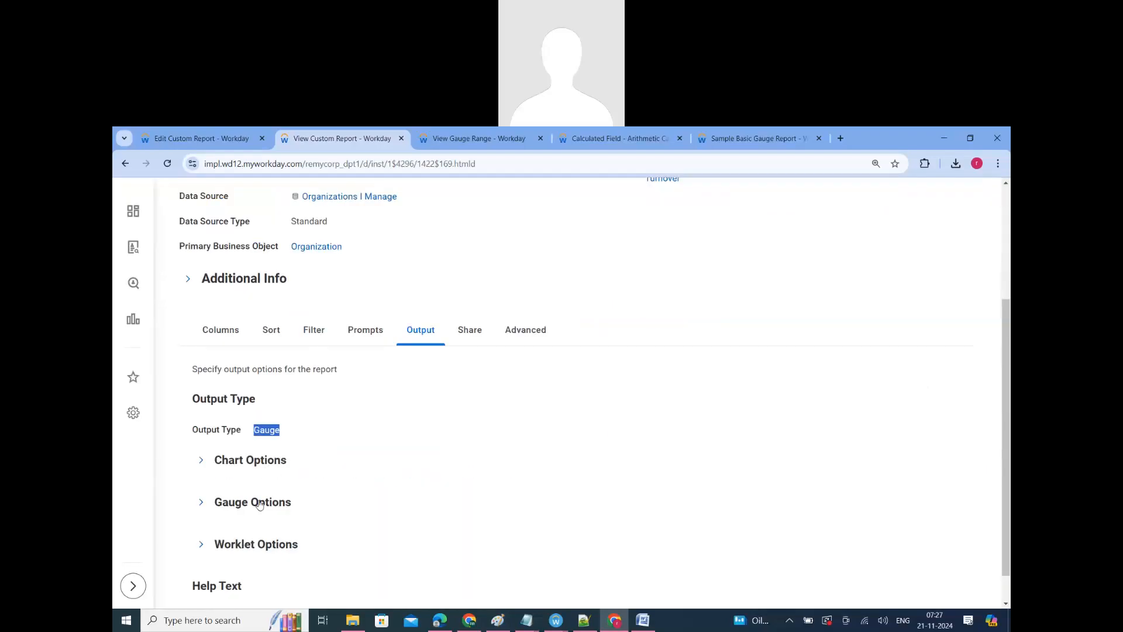
{"action": "left_click", "coordinate": [258, 503]}
{"action": "scroll", "coordinate": [397, 470], "scroll_direction": "down", "scroll_amount": 2}
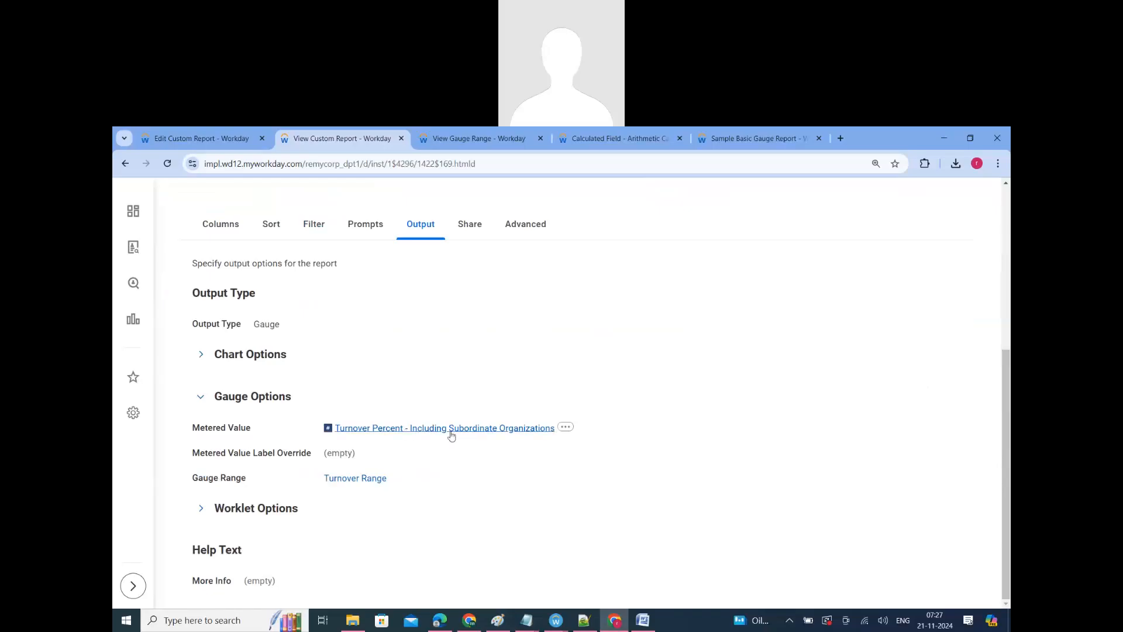
{"action": "left_click", "coordinate": [223, 226]}
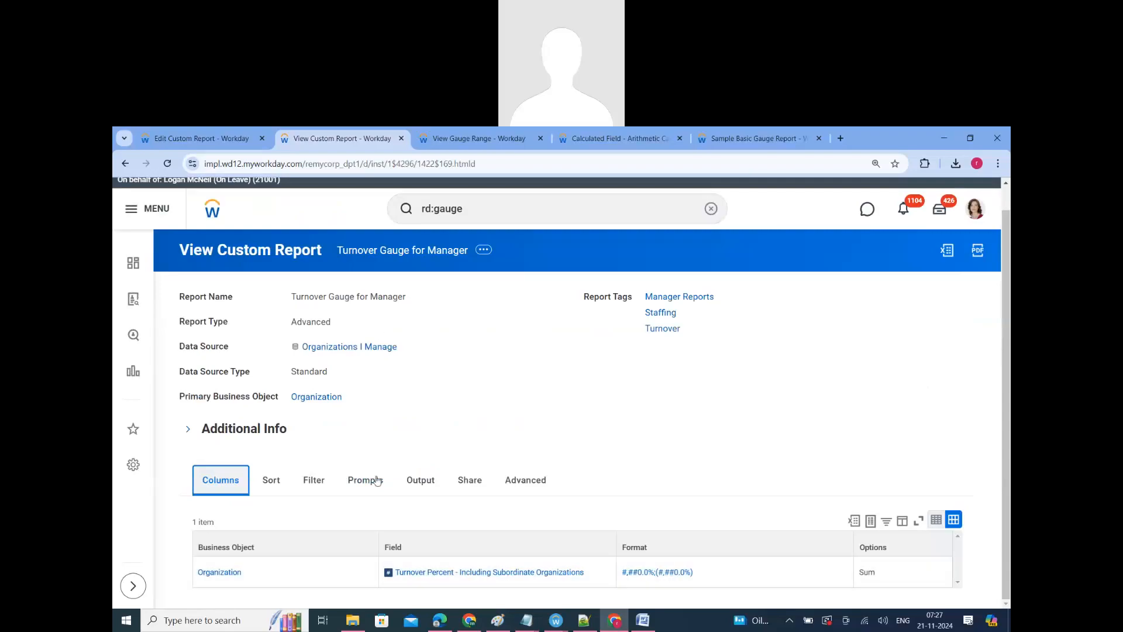
{"action": "left_click", "coordinate": [421, 479]}
{"action": "scroll", "coordinate": [410, 491], "scroll_direction": "down", "scroll_amount": 3}
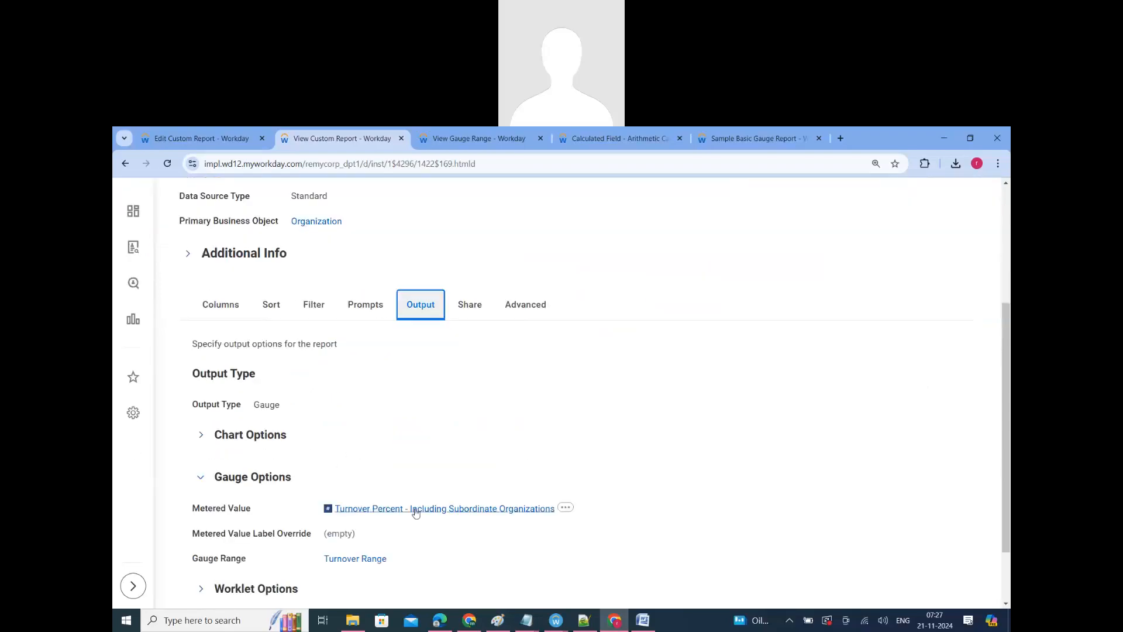
{"action": "scroll", "coordinate": [374, 496], "scroll_direction": "down", "scroll_amount": 1}
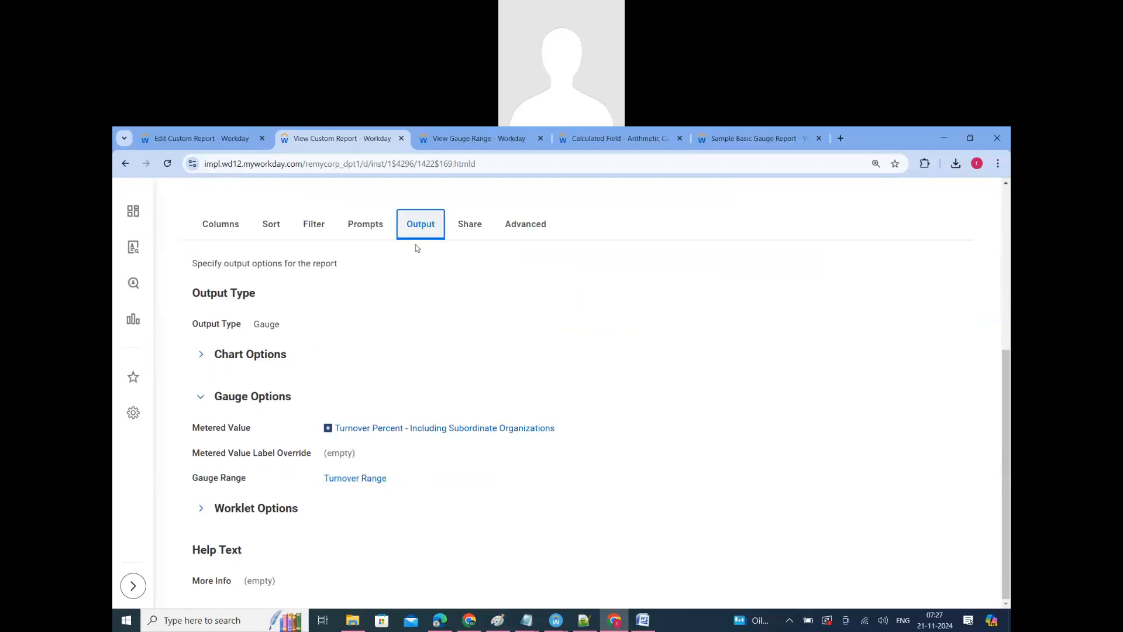
Step: Review the zones and rounding of the Turnover Range gauge range, and return to the report definition
{"action": "left_click", "coordinate": [448, 142]}
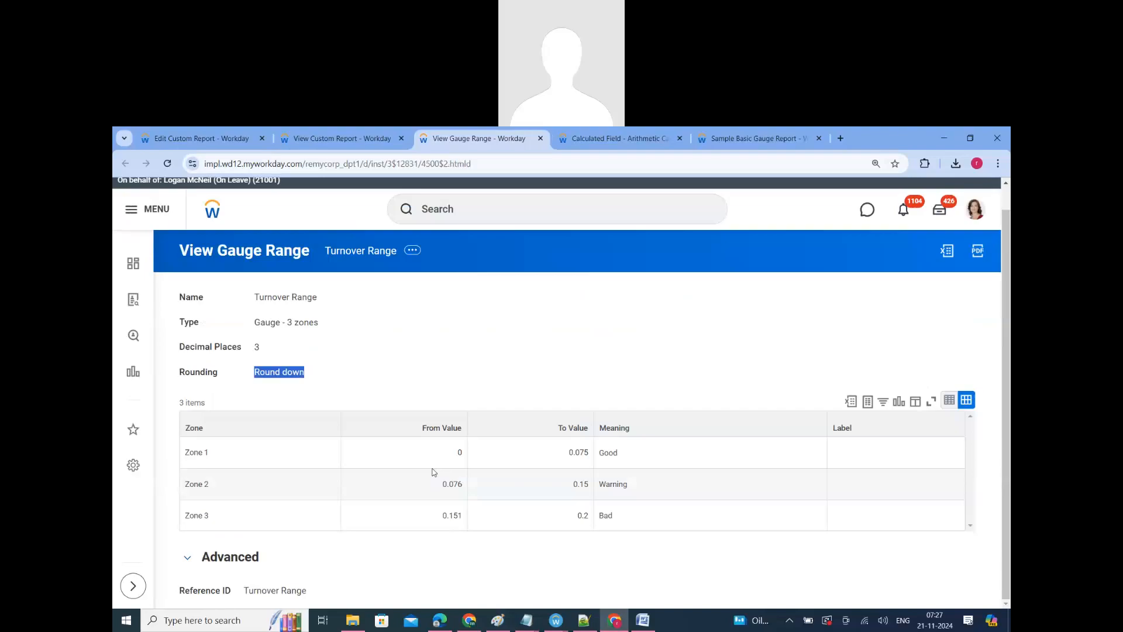
{"action": "left_click", "coordinate": [470, 365]}
{"action": "left_click", "coordinate": [318, 138]}
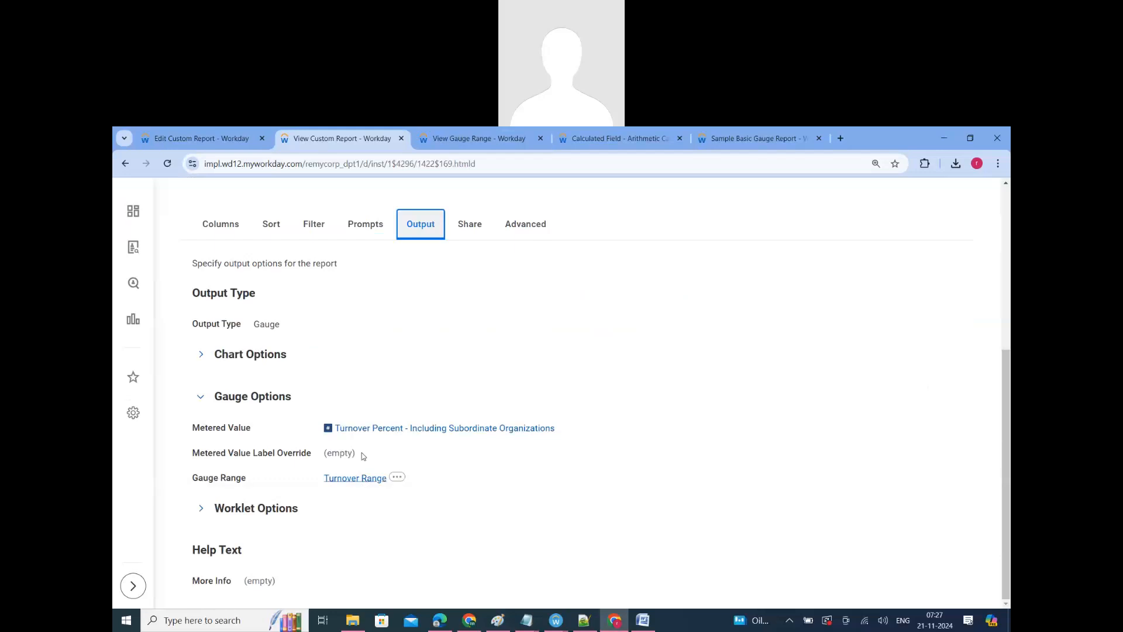
Step: Run the Turnover Gauge for Manager report from its related actions to view the gauge
{"action": "scroll", "coordinate": [410, 266], "scroll_direction": "up", "scroll_amount": 5}
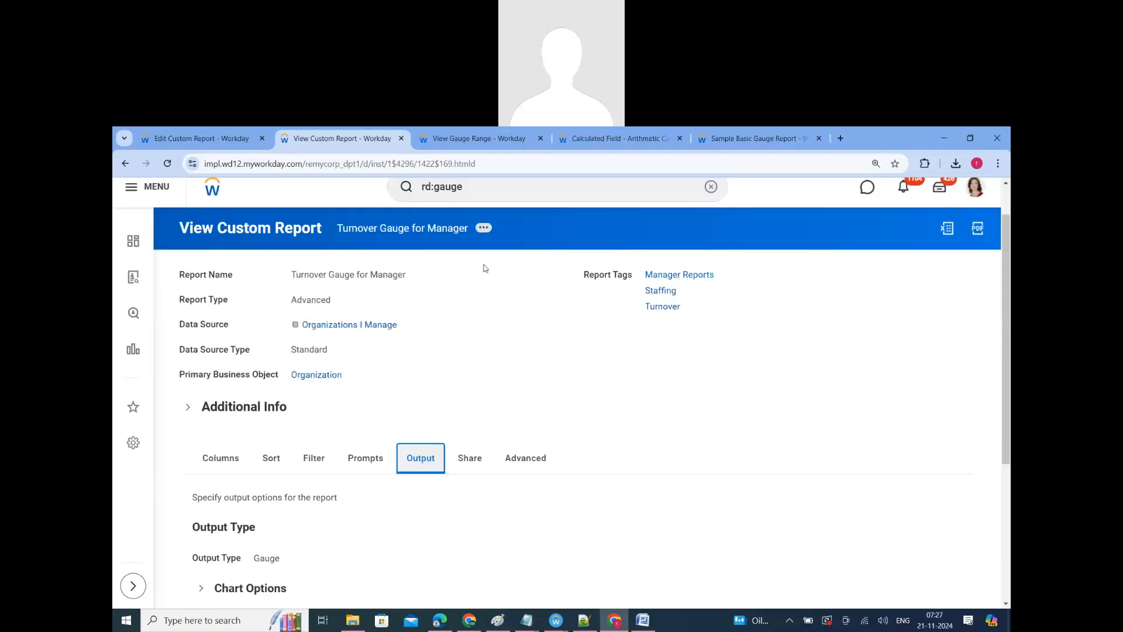
{"action": "left_click", "coordinate": [483, 228]}
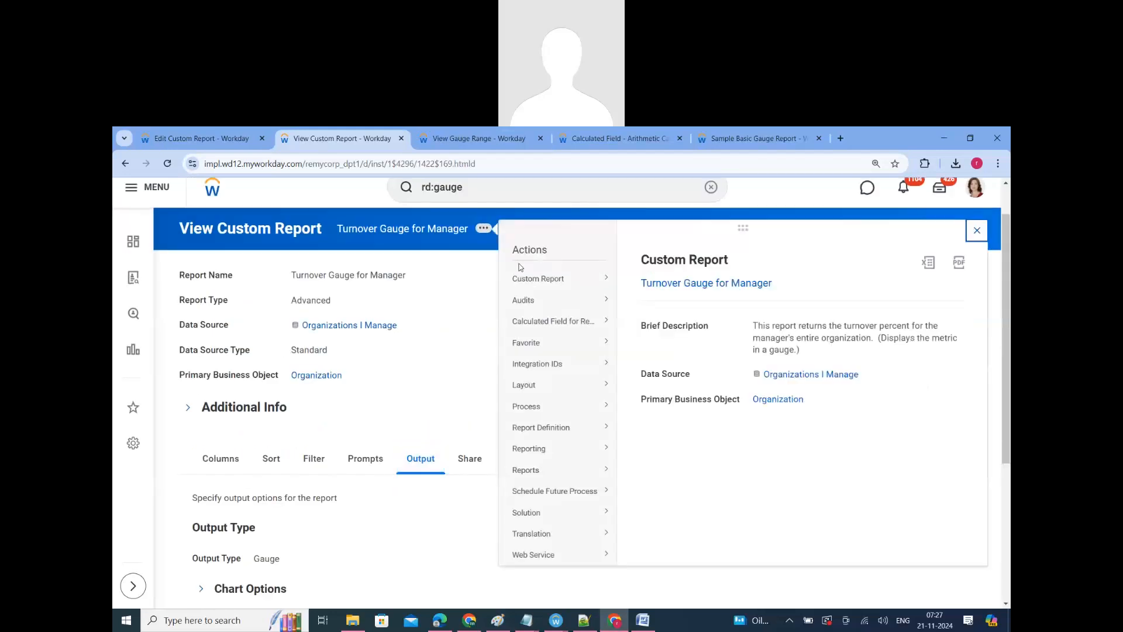
{"action": "mouse_move", "coordinate": [606, 285]}
{"action": "left_click", "coordinate": [638, 361]}
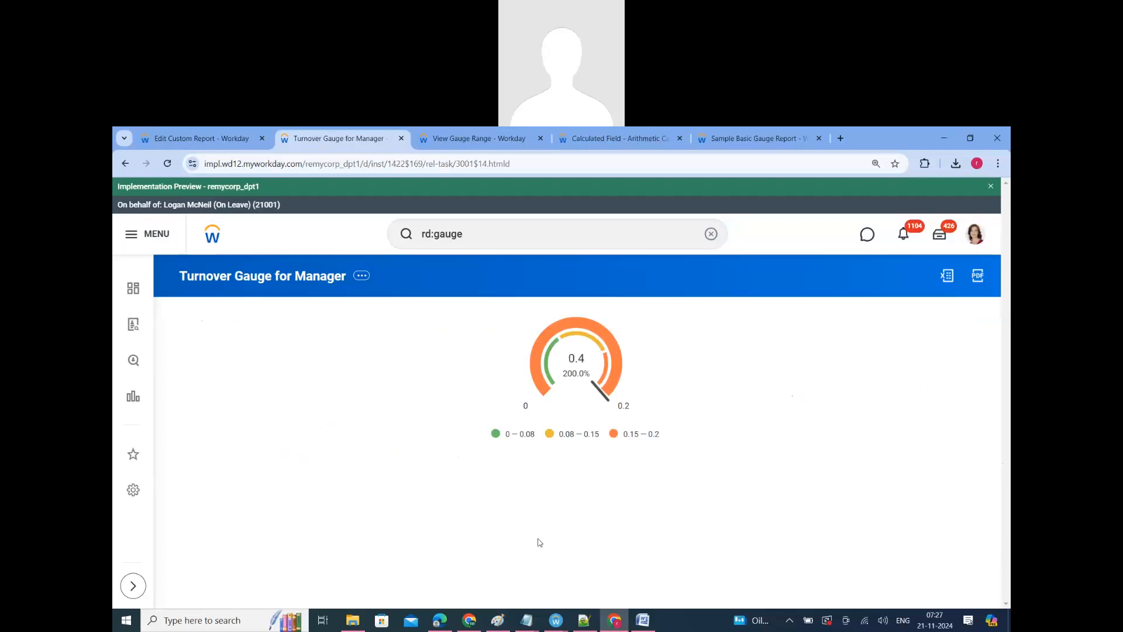
Step: Duplicate the View Gauge Range page and close the Calculated Field and Sample Basic Gauge Report pages
{"action": "left_click", "coordinate": [439, 140]}
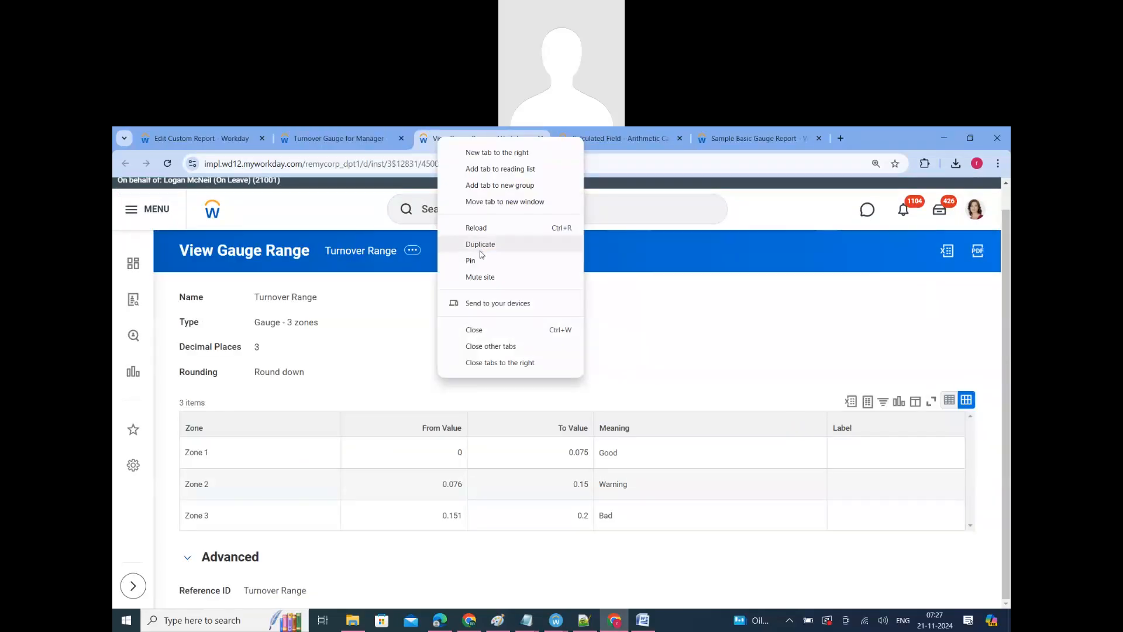
{"action": "left_click", "coordinate": [478, 245]}
{"action": "left_click", "coordinate": [702, 138]}
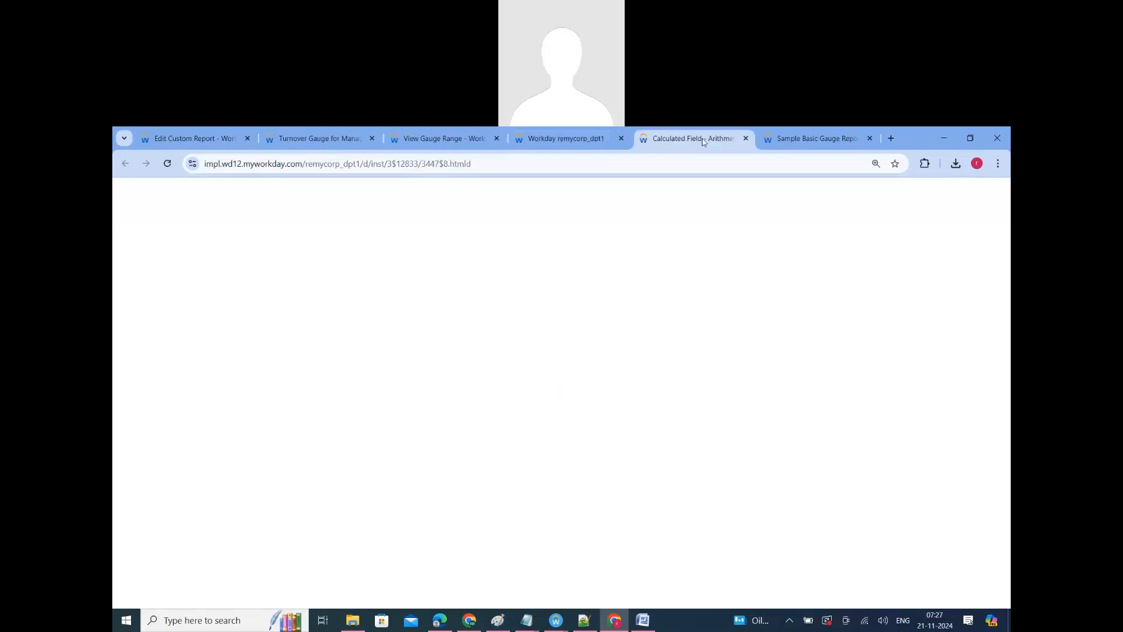
{"action": "left_click", "coordinate": [746, 138]}
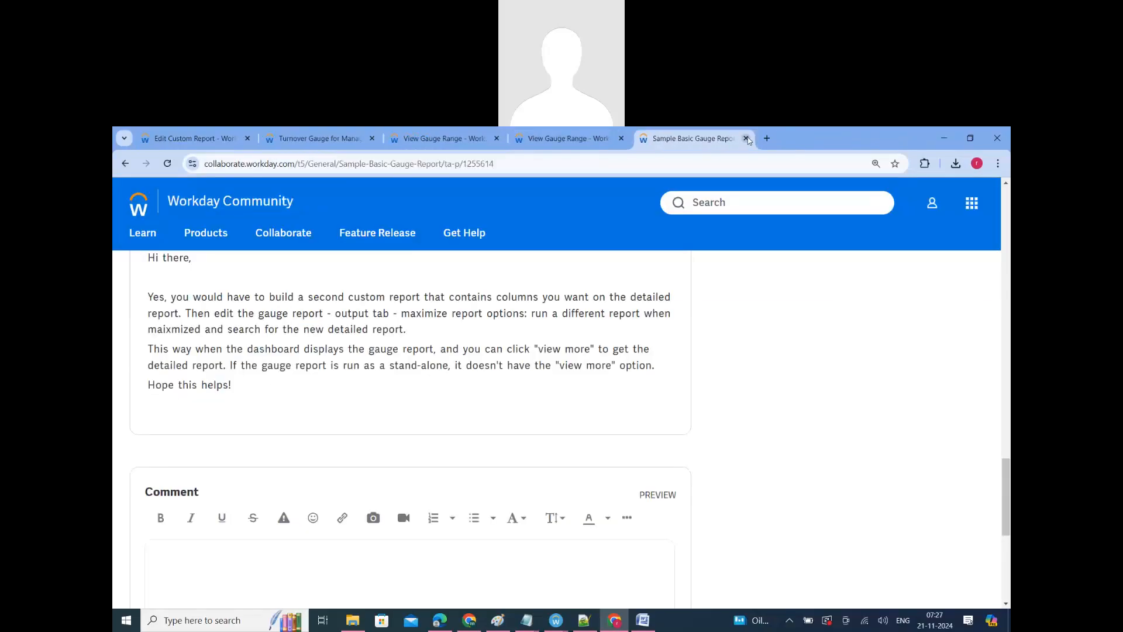
{"action": "left_click", "coordinate": [746, 139]}
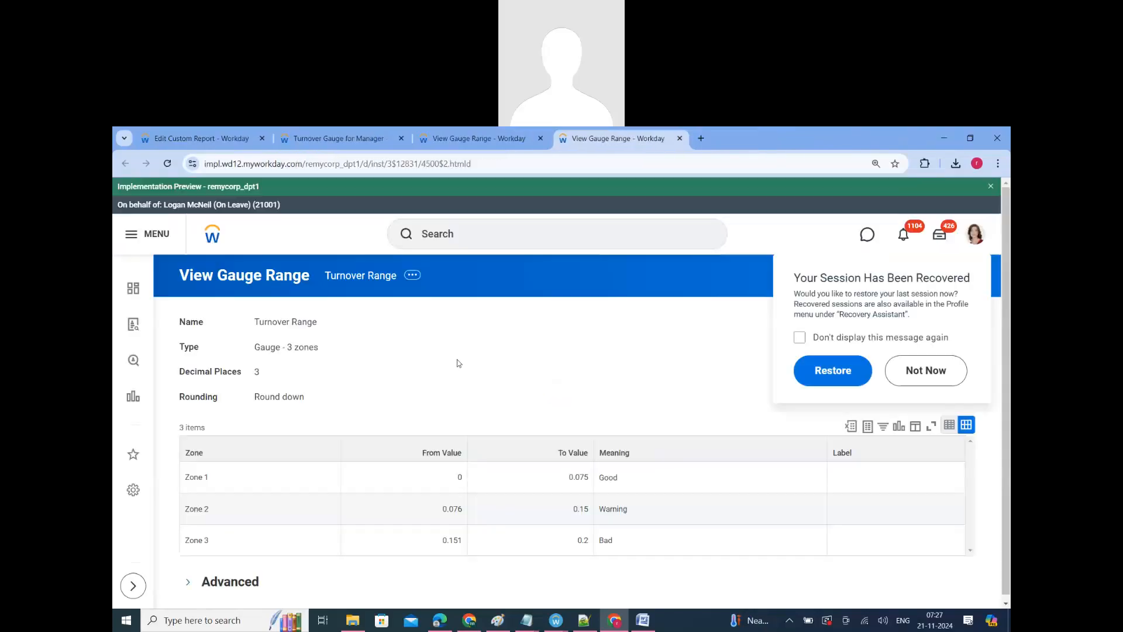
Step: Search Workday for "rd:gauge", turn off Simplified Search and look through the gauge reports found
{"action": "left_click", "coordinate": [466, 236]}
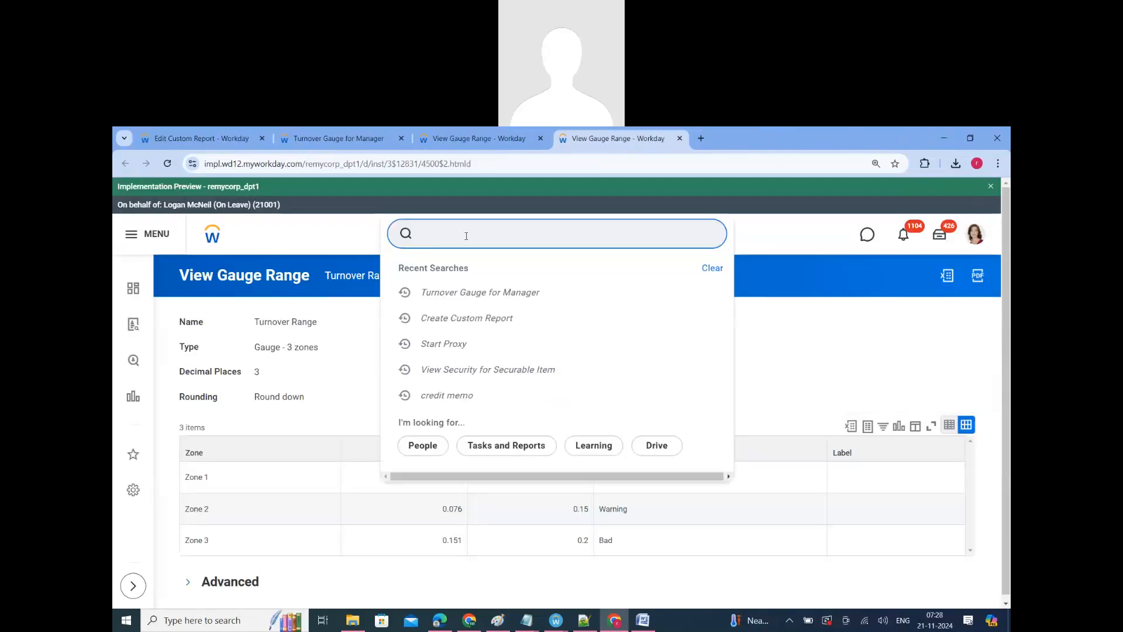
{"action": "type", "text": "rd:gauge"}
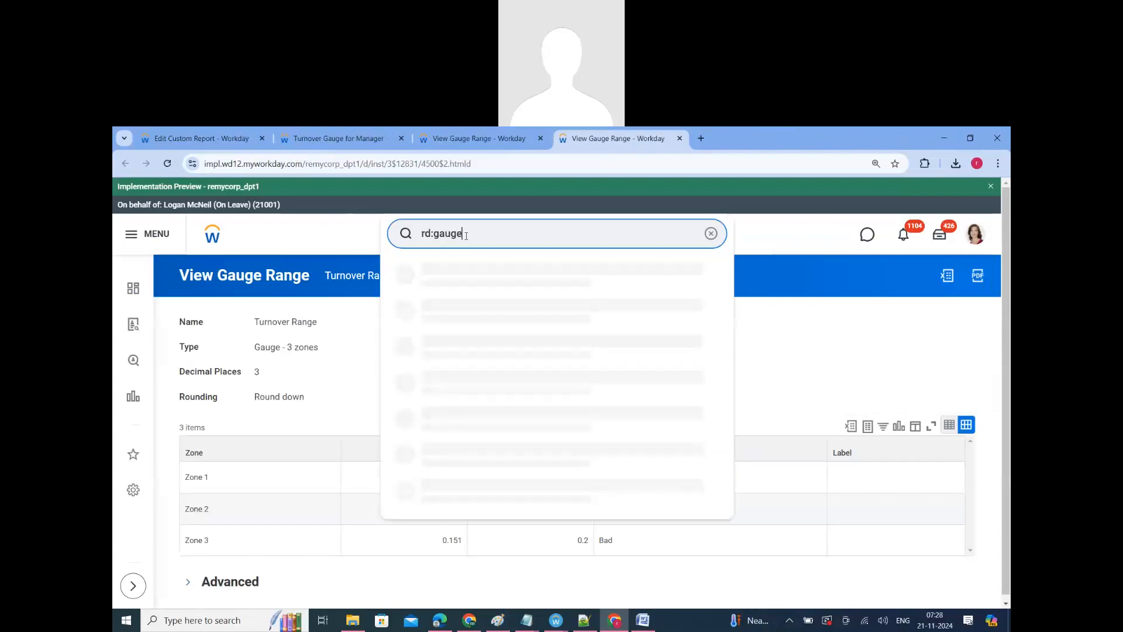
{"action": "key", "text": "Return"}
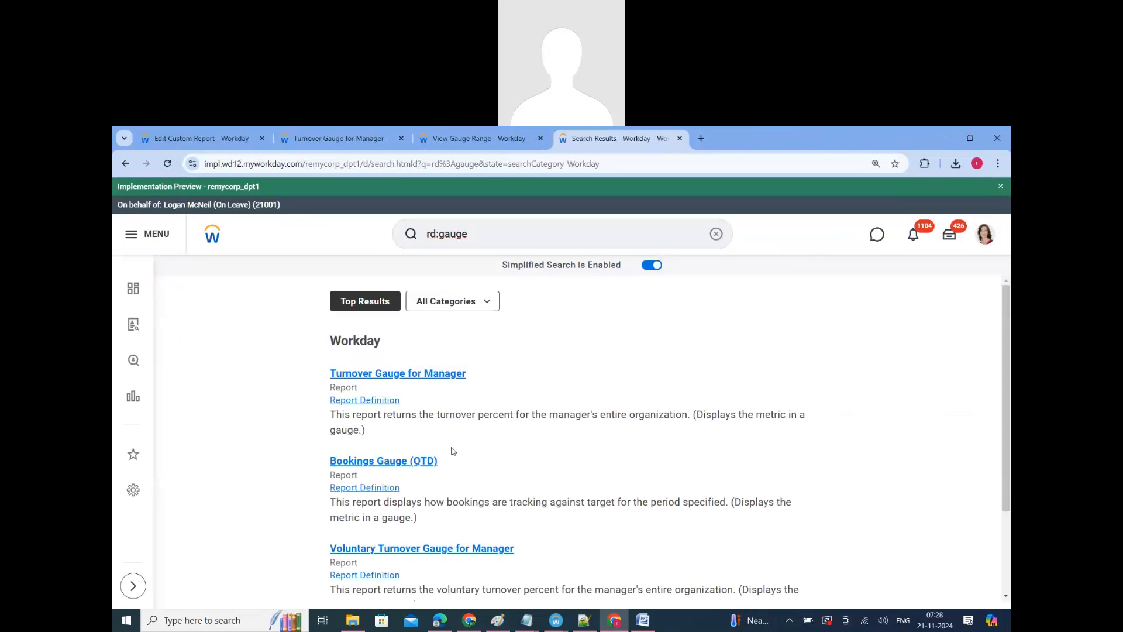
{"action": "scroll", "coordinate": [452, 451], "scroll_direction": "down", "scroll_amount": 1}
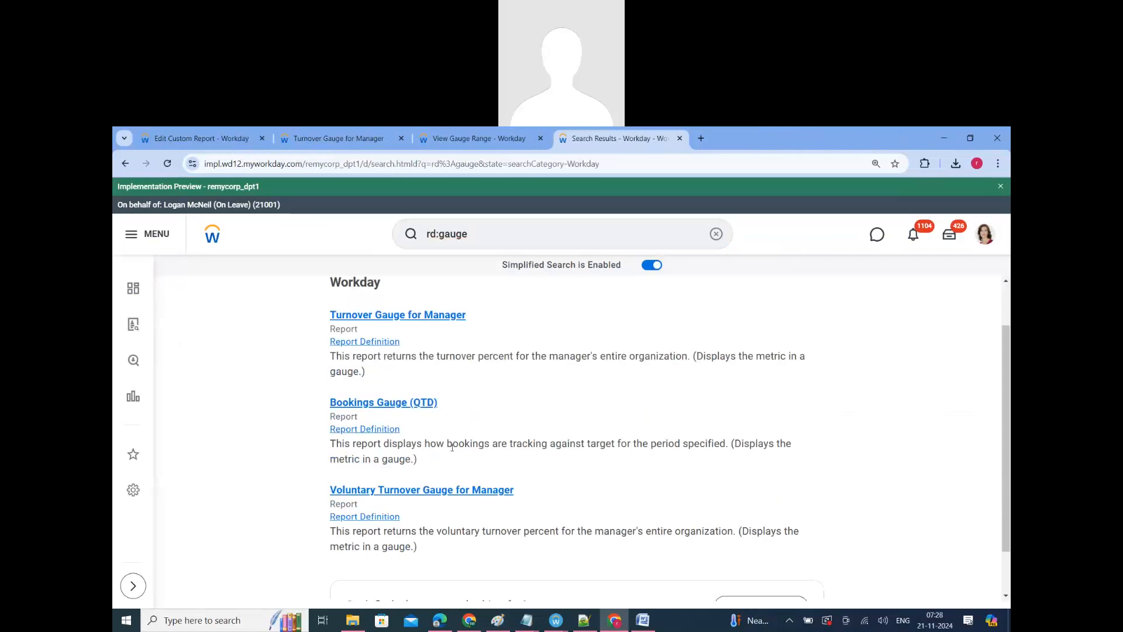
{"action": "scroll", "coordinate": [452, 448], "scroll_direction": "down", "scroll_amount": 1}
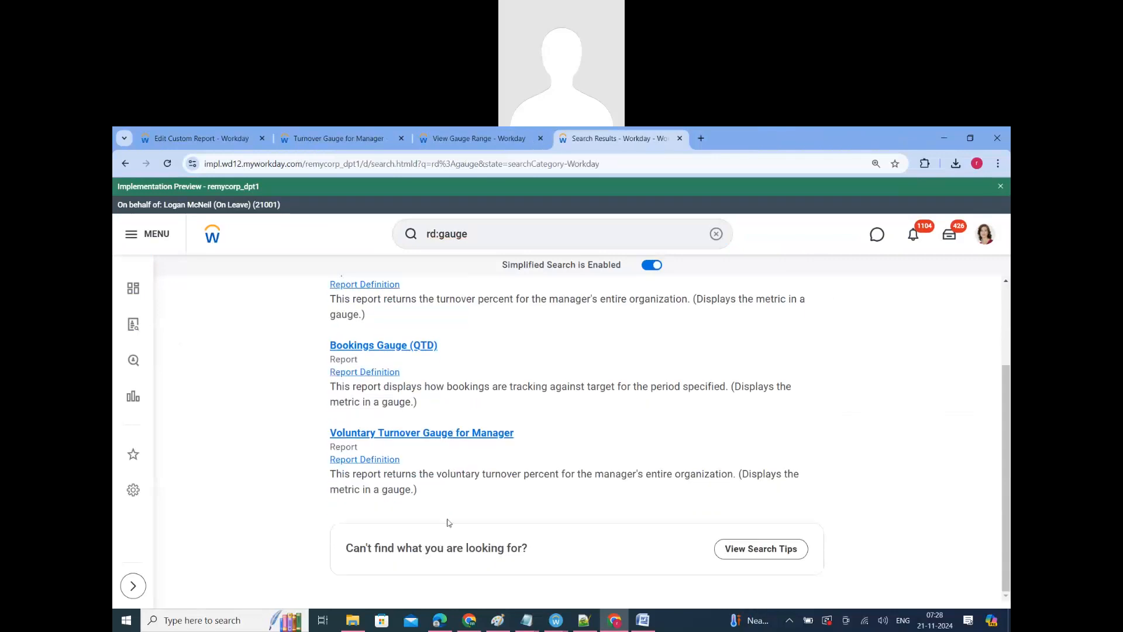
{"action": "scroll", "coordinate": [449, 523], "scroll_direction": "up", "scroll_amount": 2}
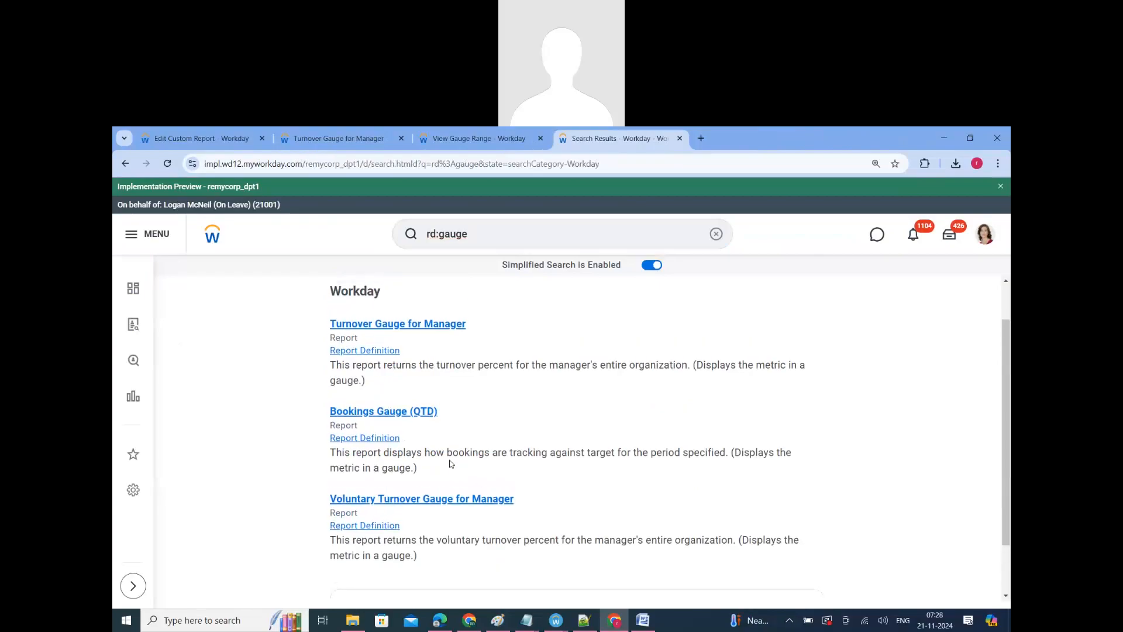
{"action": "left_click", "coordinate": [650, 267]}
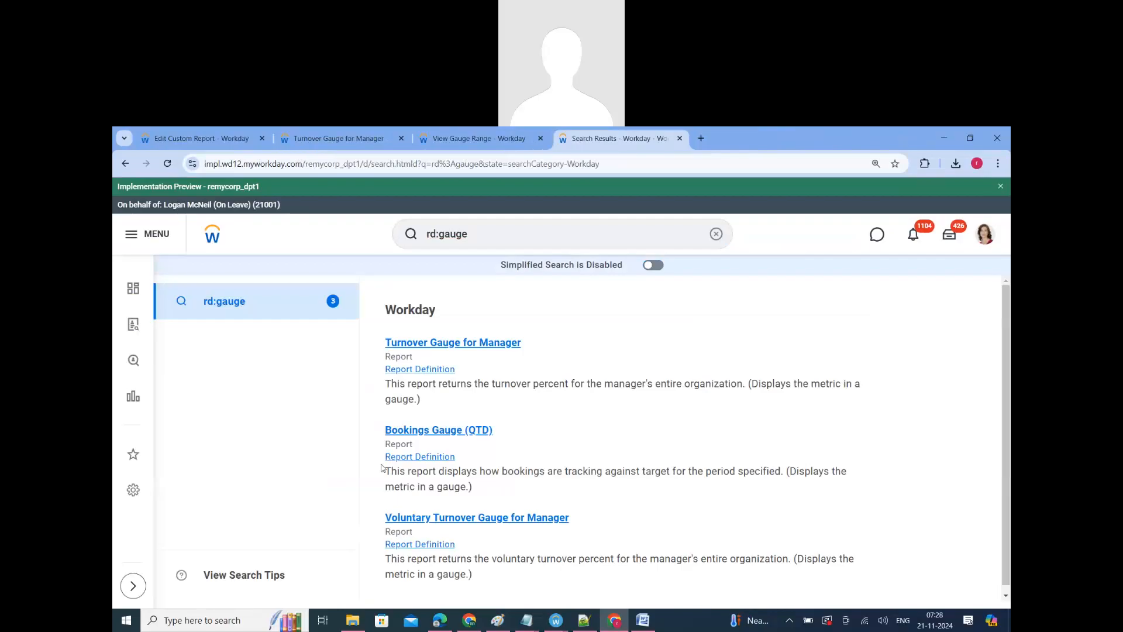
{"action": "scroll", "coordinate": [444, 518], "scroll_direction": "down", "scroll_amount": 1}
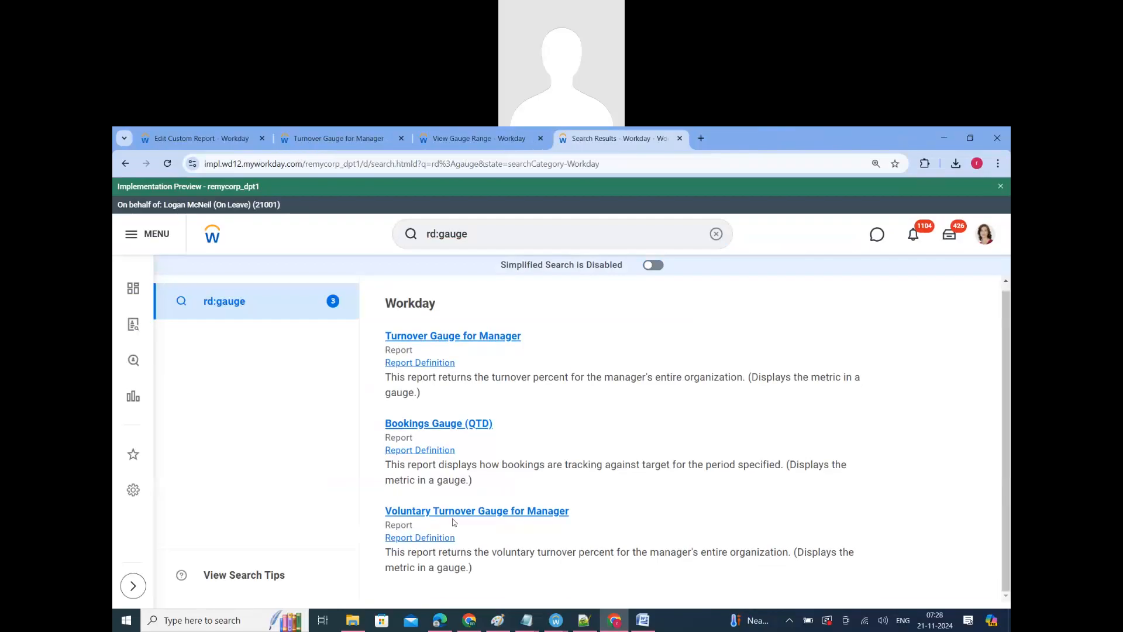
Step: Run Bookings Gauge (QTD) for period 2016 - Jun and Current Quarter (Standard Corporate Schedule), and view its report definition
{"action": "left_click", "coordinate": [500, 515]}
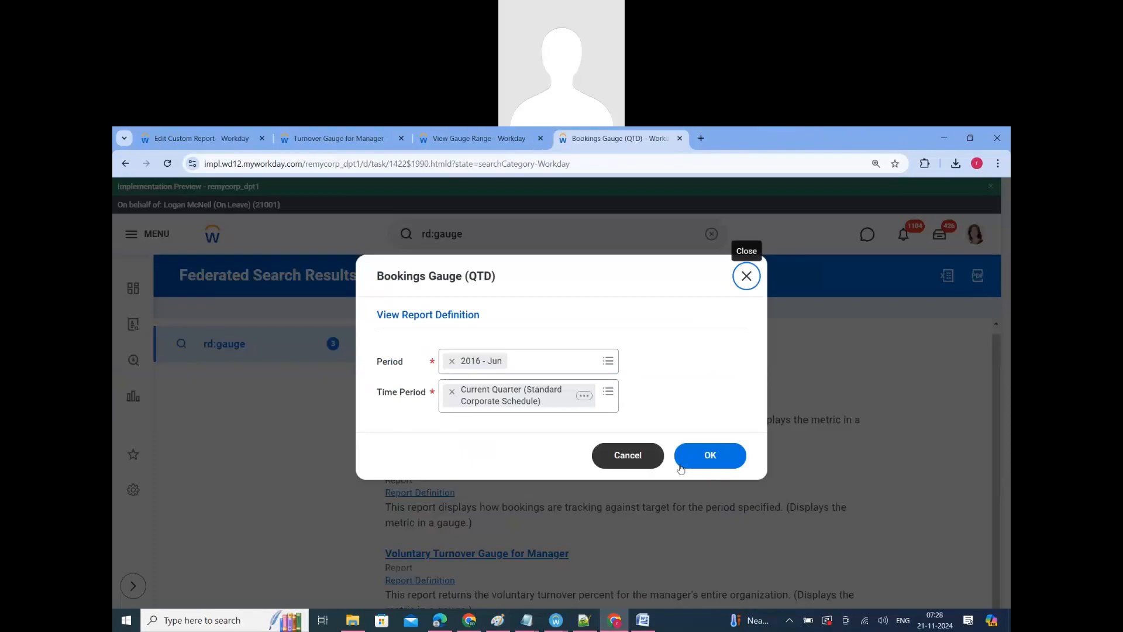
{"action": "left_click", "coordinate": [691, 456]}
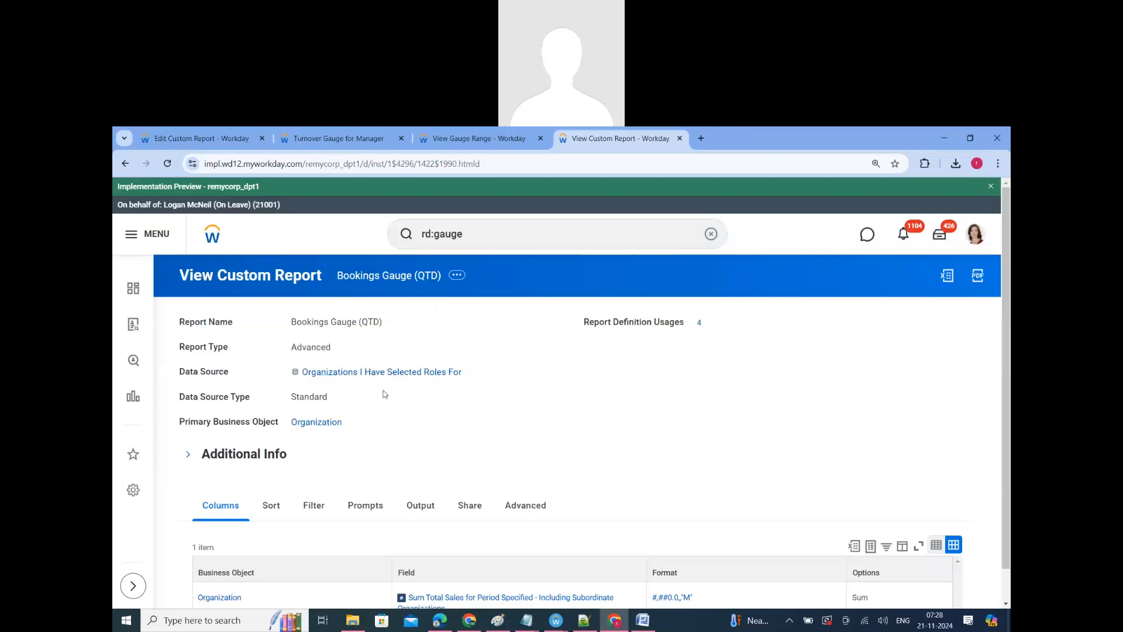
{"action": "scroll", "coordinate": [385, 420], "scroll_direction": "down", "scroll_amount": 1}
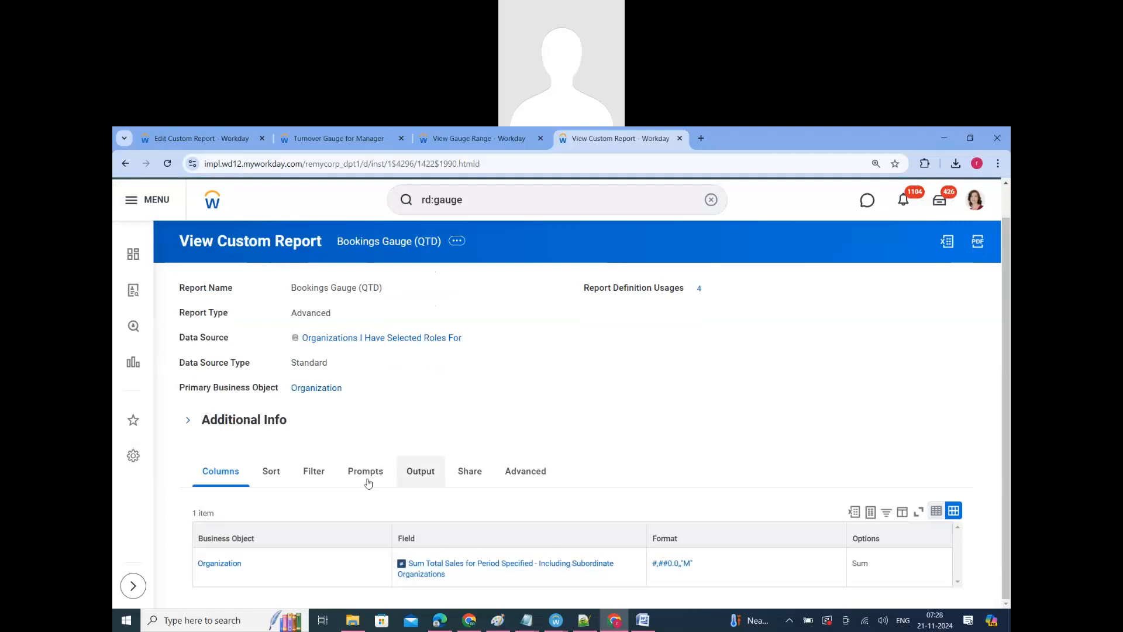
Step: Close the Bookings Gauge (QTD) definition and recheck the data source and Columns settings of the Turnover Gauge for Manager definition
{"action": "left_click", "coordinate": [680, 139]}
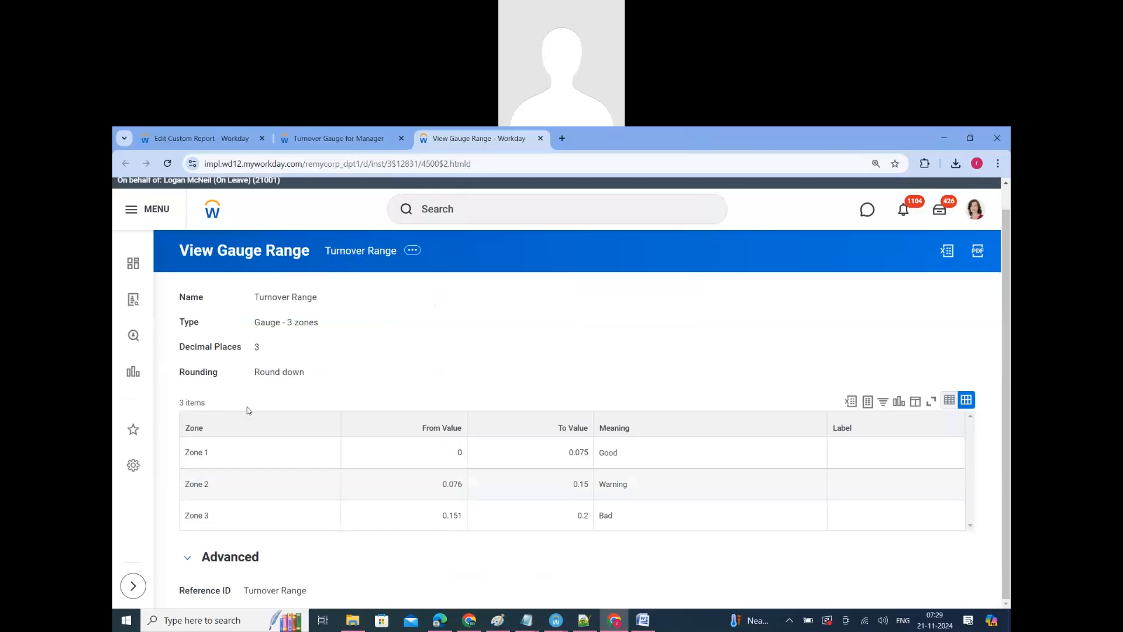
{"action": "left_click", "coordinate": [338, 138]}
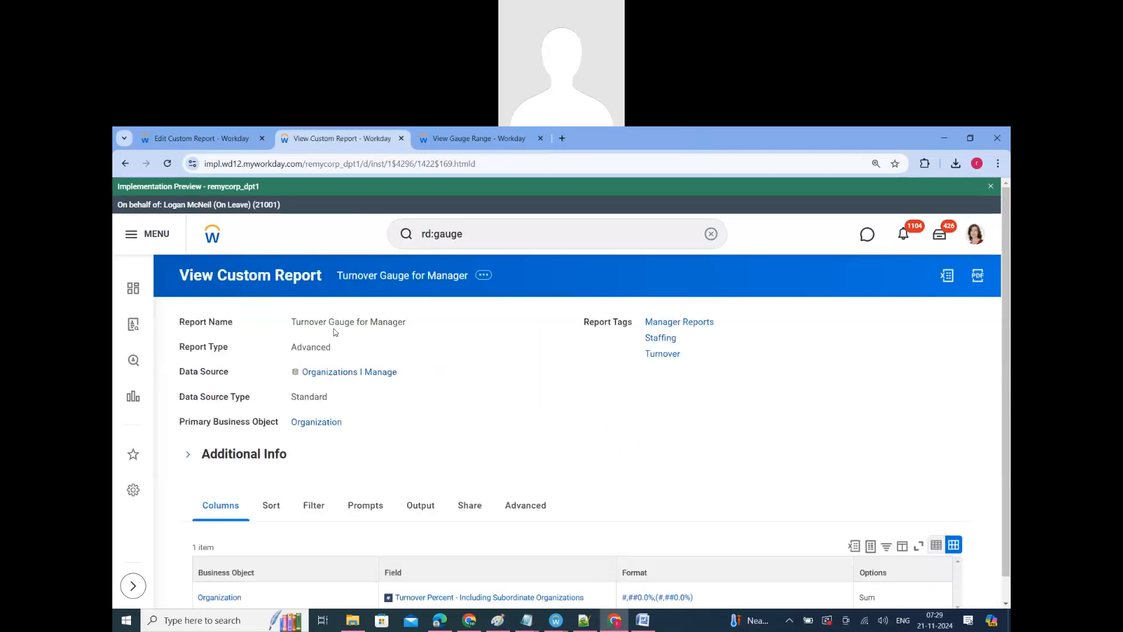
{"action": "scroll", "coordinate": [336, 332], "scroll_direction": "down", "scroll_amount": 1}
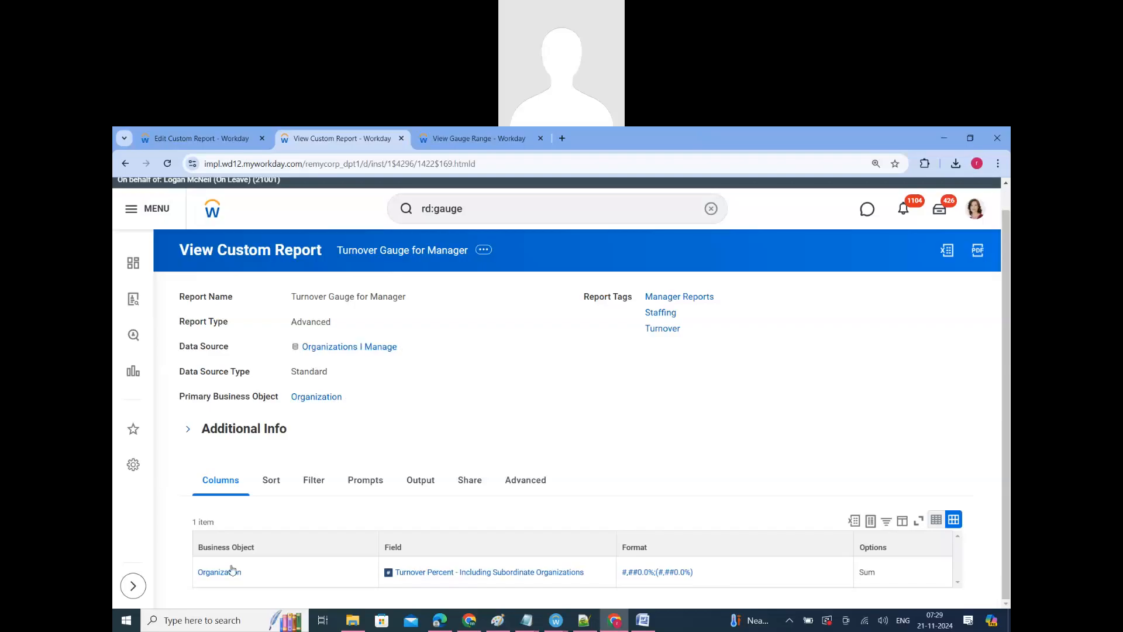
{"action": "mouse_move", "coordinate": [223, 566]}
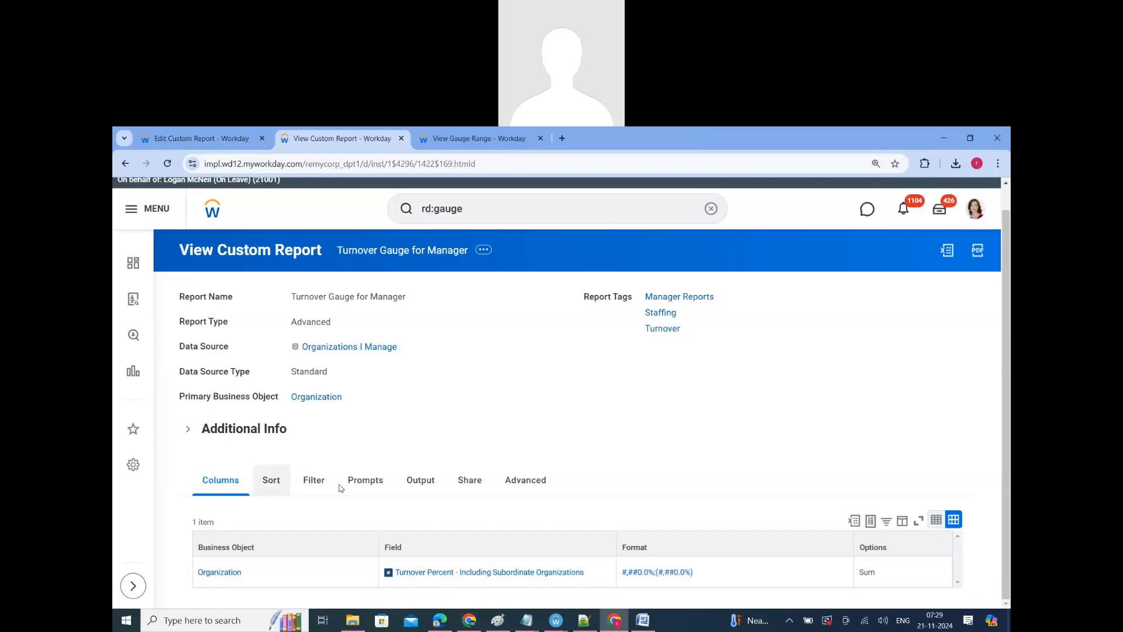
Step: Review the Sort and Output settings of the Turnover Gauge for Manager definition, including its Gauge Options
{"action": "left_click", "coordinate": [271, 480]}
{"action": "scroll", "coordinate": [247, 550], "scroll_direction": "down", "scroll_amount": 3}
{"action": "scroll", "coordinate": [247, 550], "scroll_direction": "down", "scroll_amount": 1}
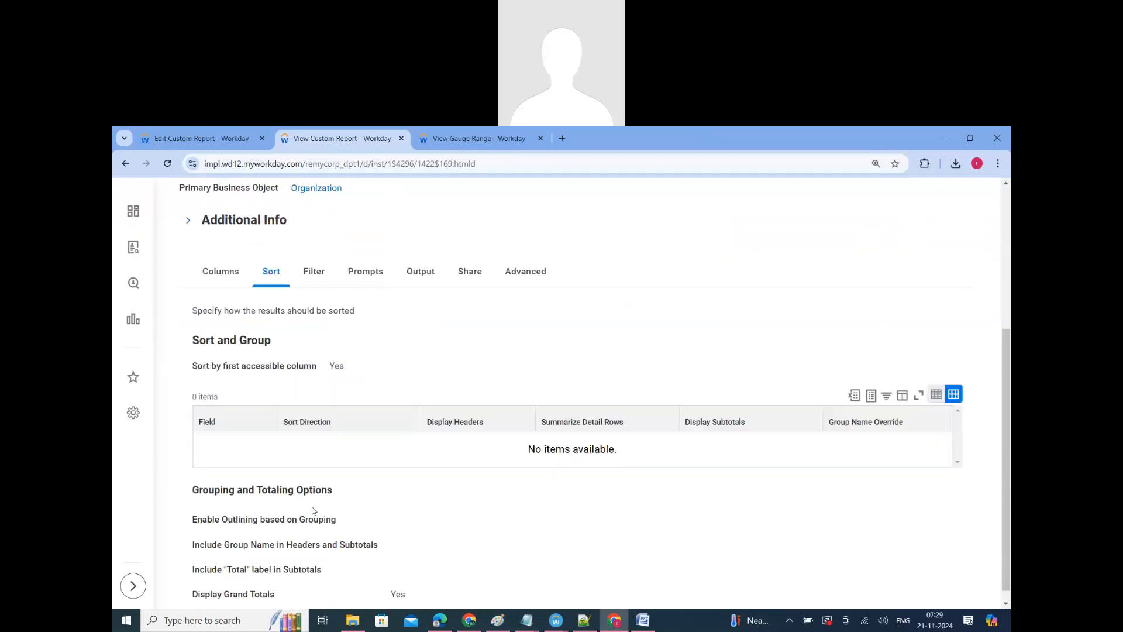
{"action": "left_click", "coordinate": [421, 258]}
{"action": "scroll", "coordinate": [421, 442], "scroll_direction": "down", "scroll_amount": 3}
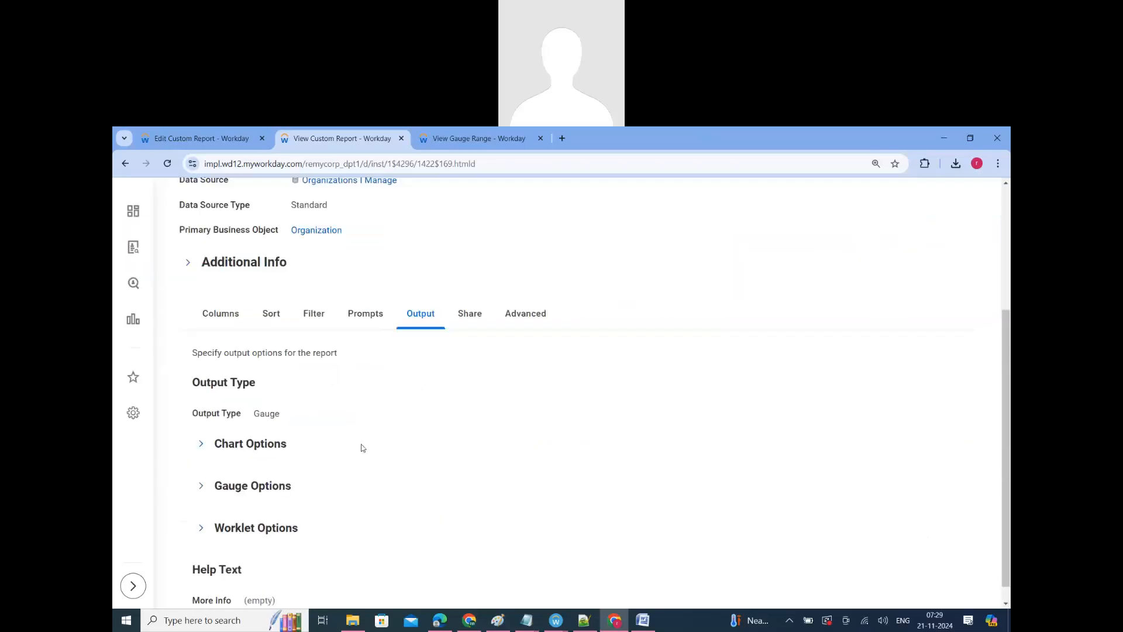
{"action": "left_click", "coordinate": [265, 475]}
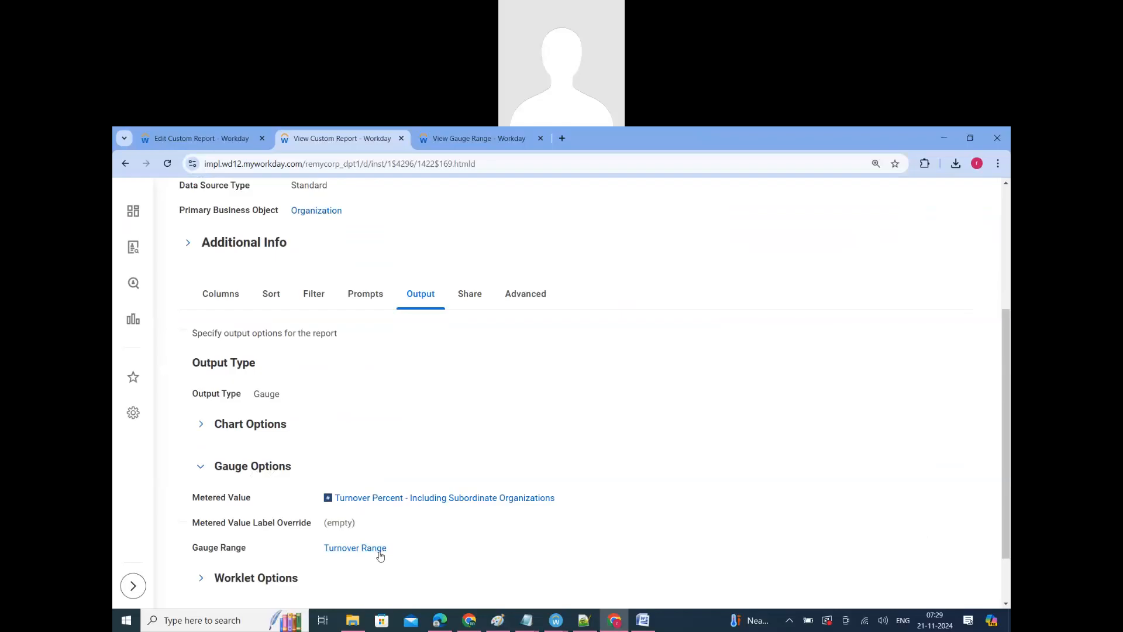
Step: Compare the Turnover Range zones with the Gauge Options of the Turnover Gauge for Manager definition
{"action": "left_click", "coordinate": [443, 139]}
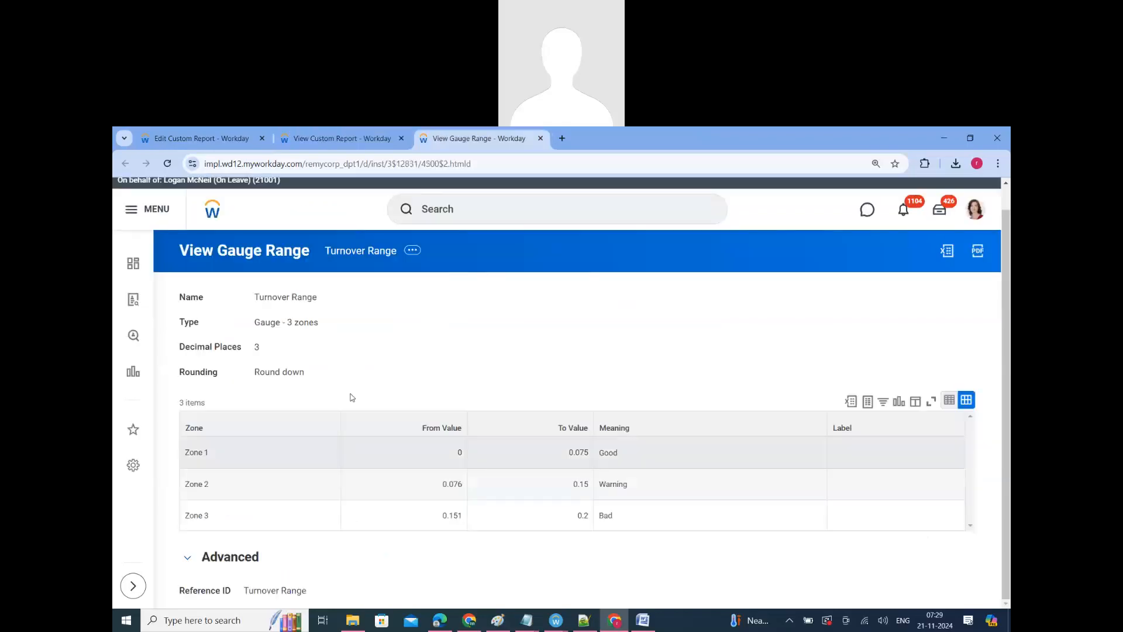
{"action": "left_click", "coordinate": [368, 141]}
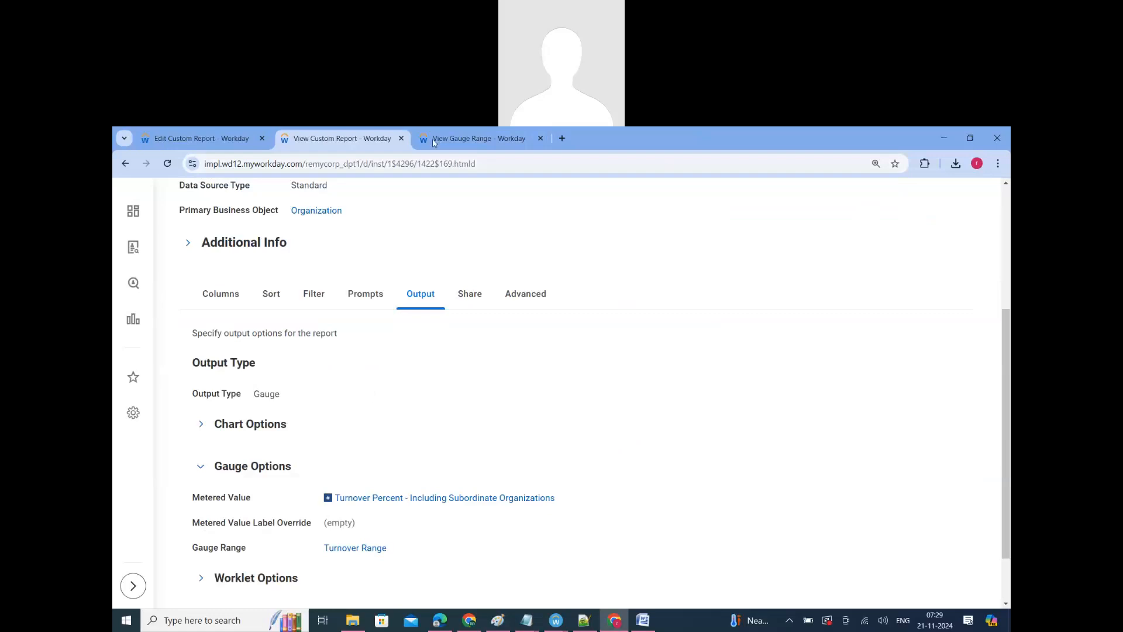
{"action": "left_click", "coordinate": [462, 138]}
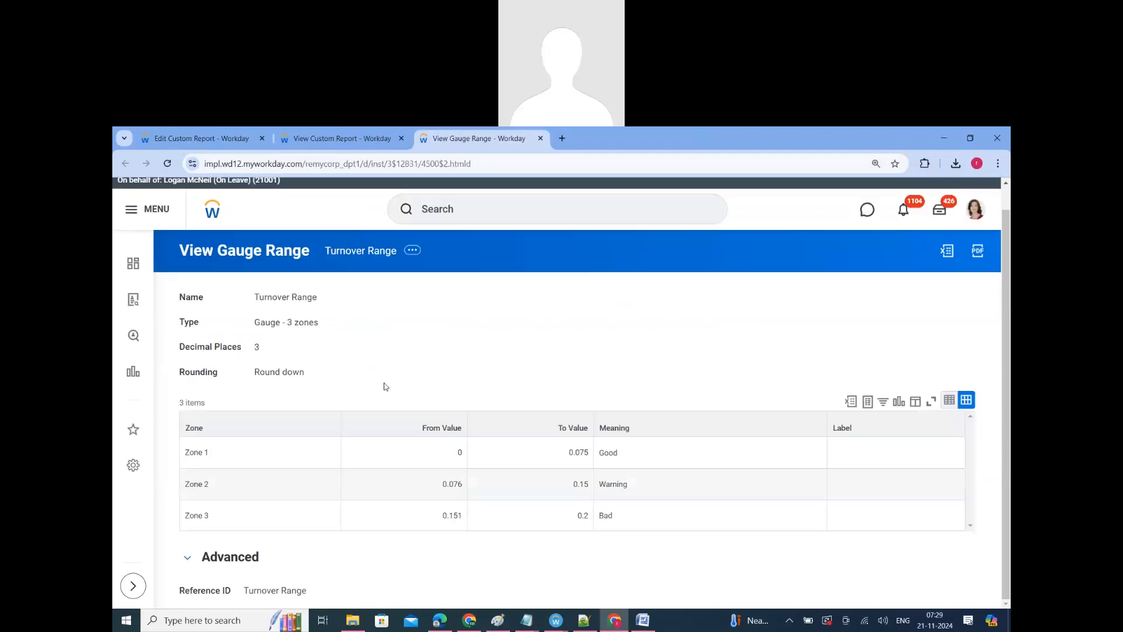
Step: Open the Turnover Range gauge range for editing, inspect its Rounding, Type and Decimal Places choices, and save it without changes
{"action": "left_click", "coordinate": [412, 251]}
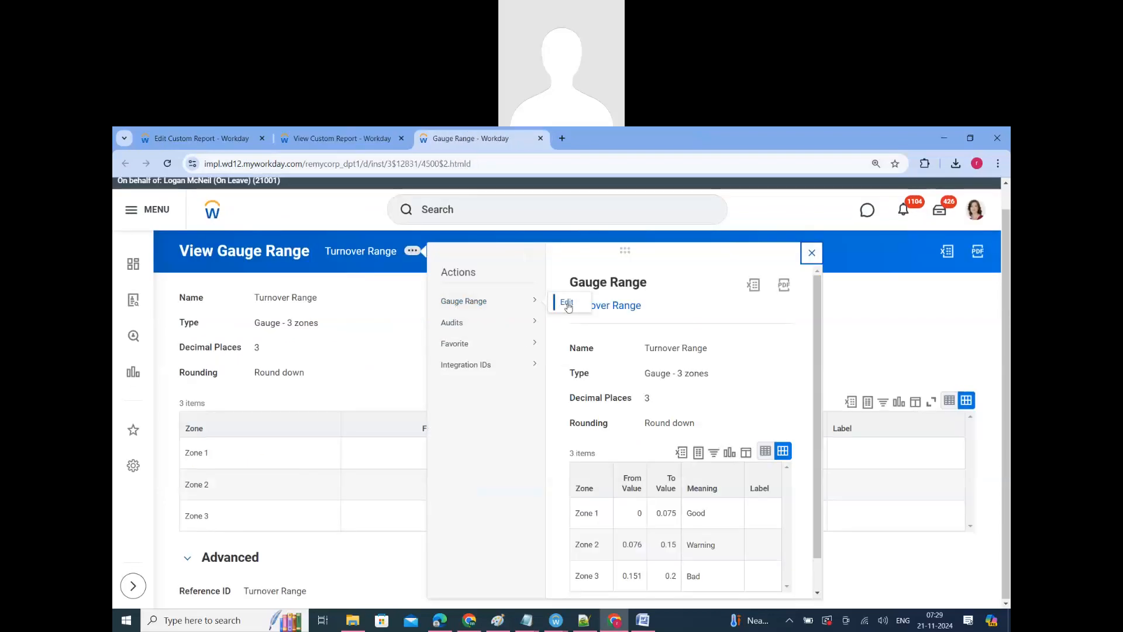
{"action": "left_click", "coordinate": [566, 303]}
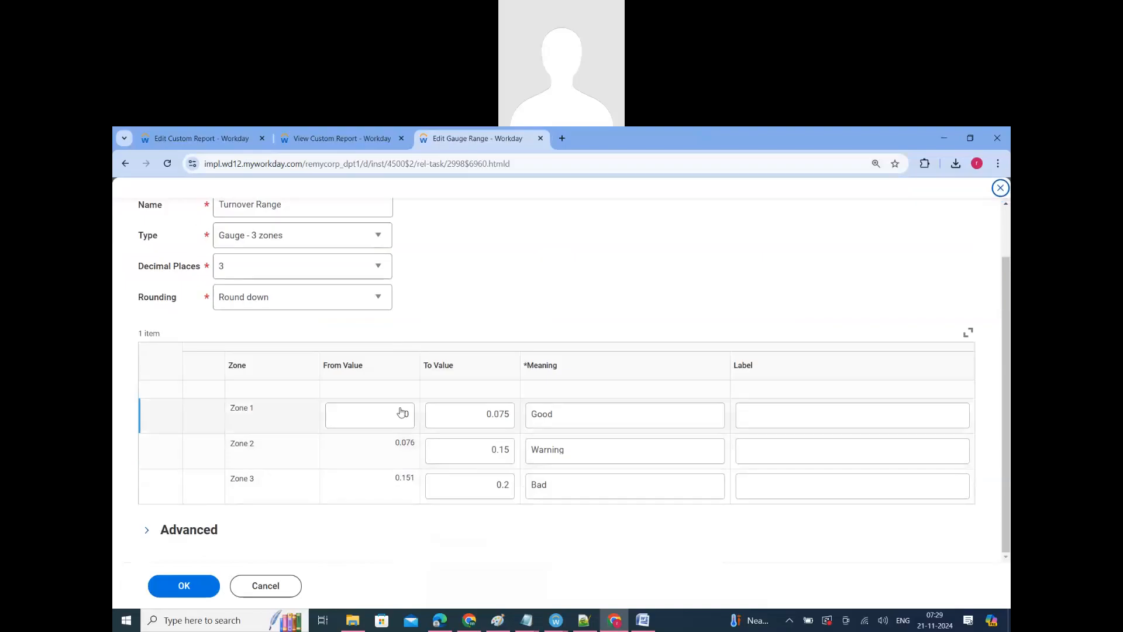
{"action": "scroll", "coordinate": [363, 380], "scroll_direction": "up", "scroll_amount": 1}
{"action": "left_click", "coordinate": [331, 367]}
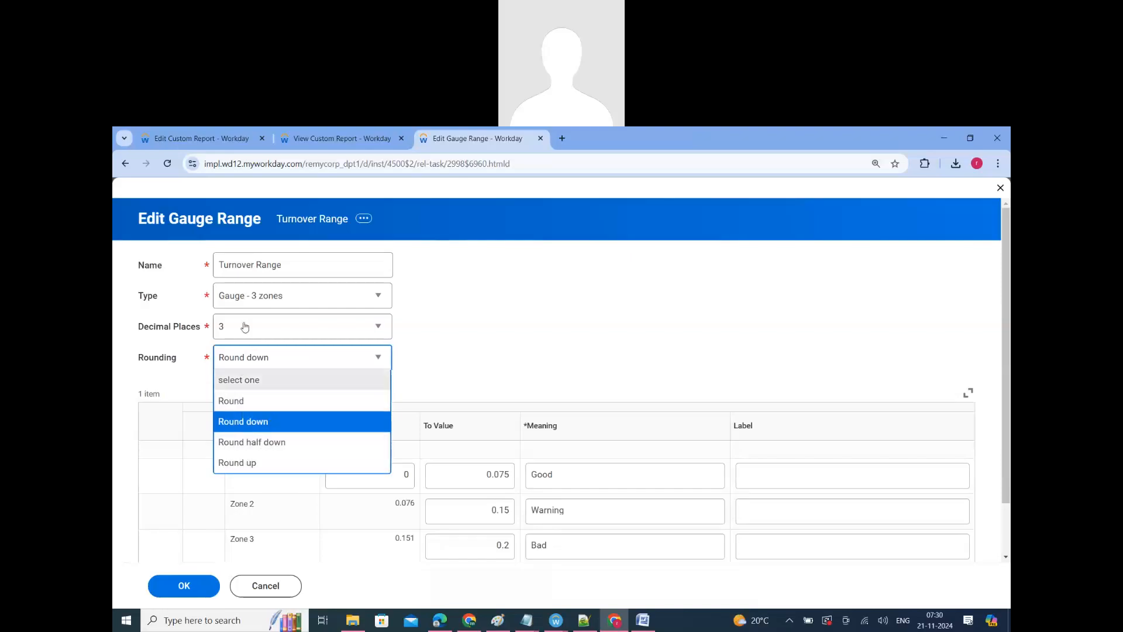
{"action": "left_click", "coordinate": [300, 303]}
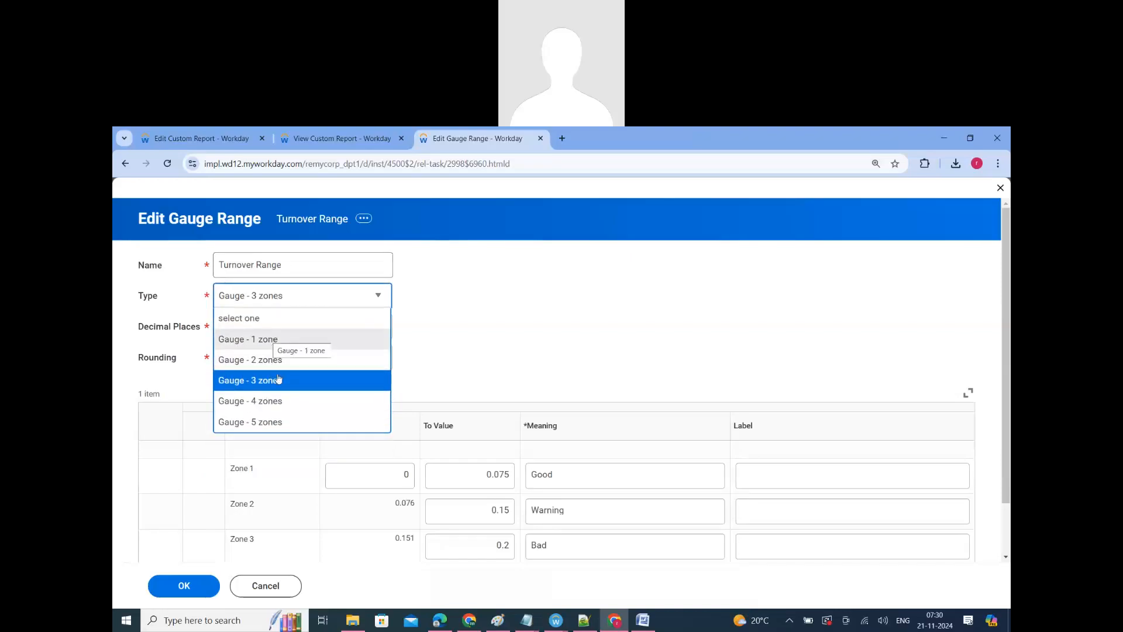
{"action": "left_click", "coordinate": [316, 325]}
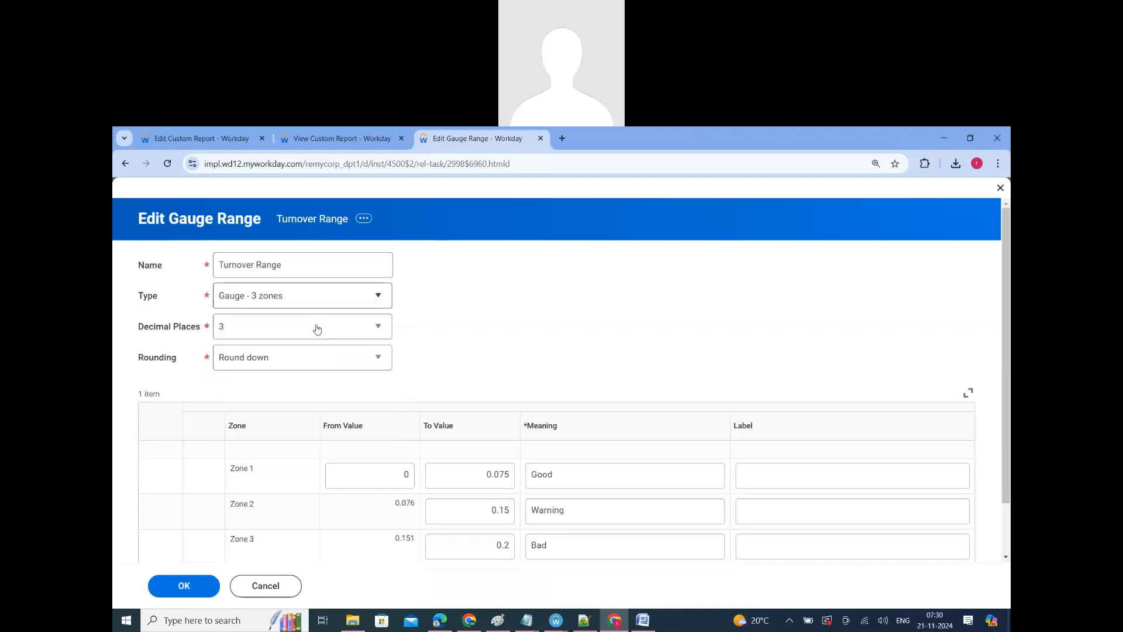
{"action": "left_click", "coordinate": [314, 339]}
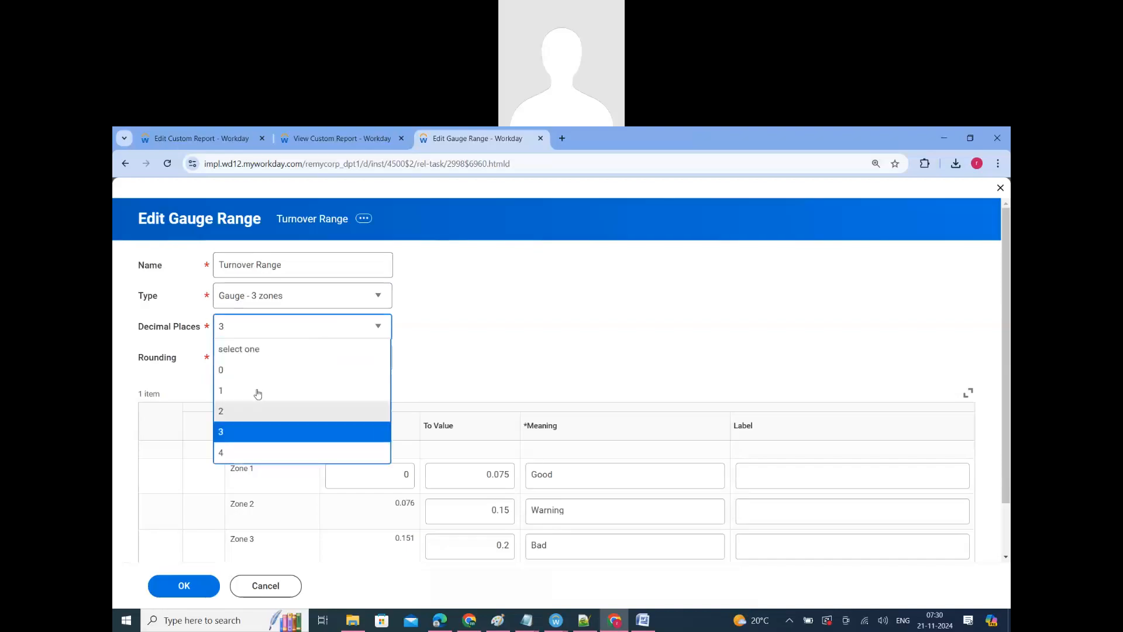
{"action": "left_click", "coordinate": [291, 357]}
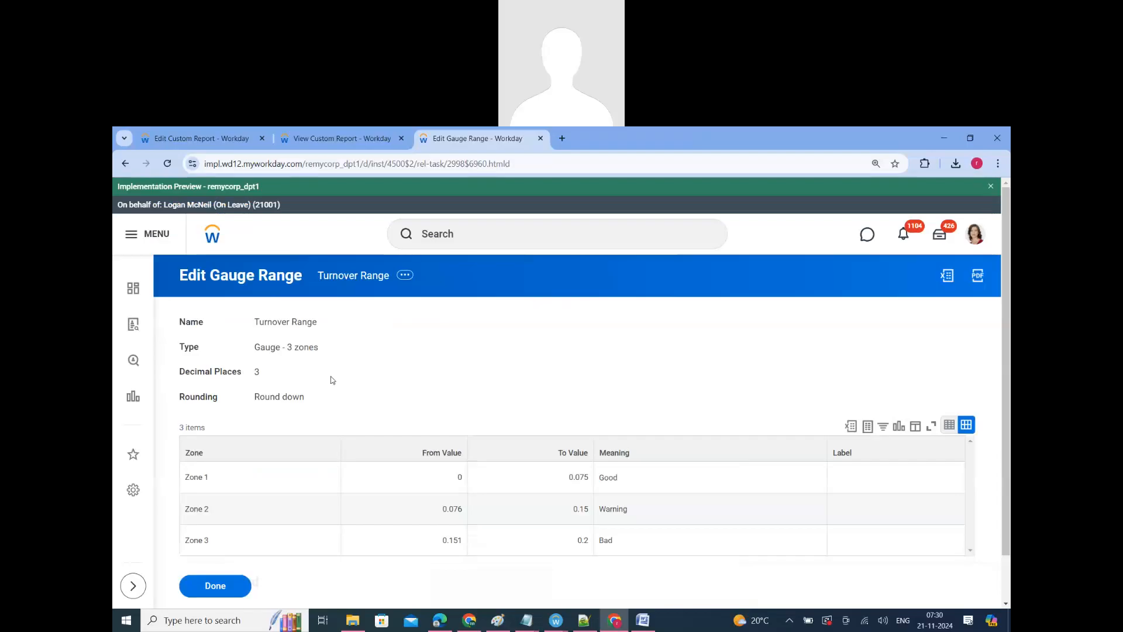
{"action": "left_click", "coordinate": [214, 585]}
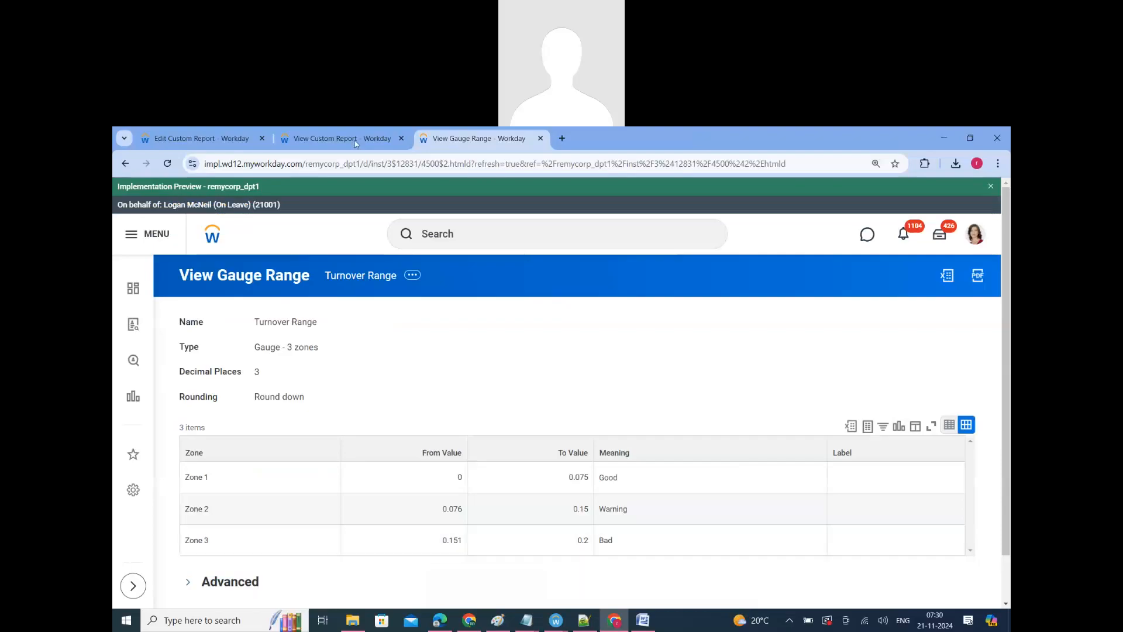
Step: Return to the custom report being edited and set its Output Type to Table
{"action": "left_click", "coordinate": [191, 140]}
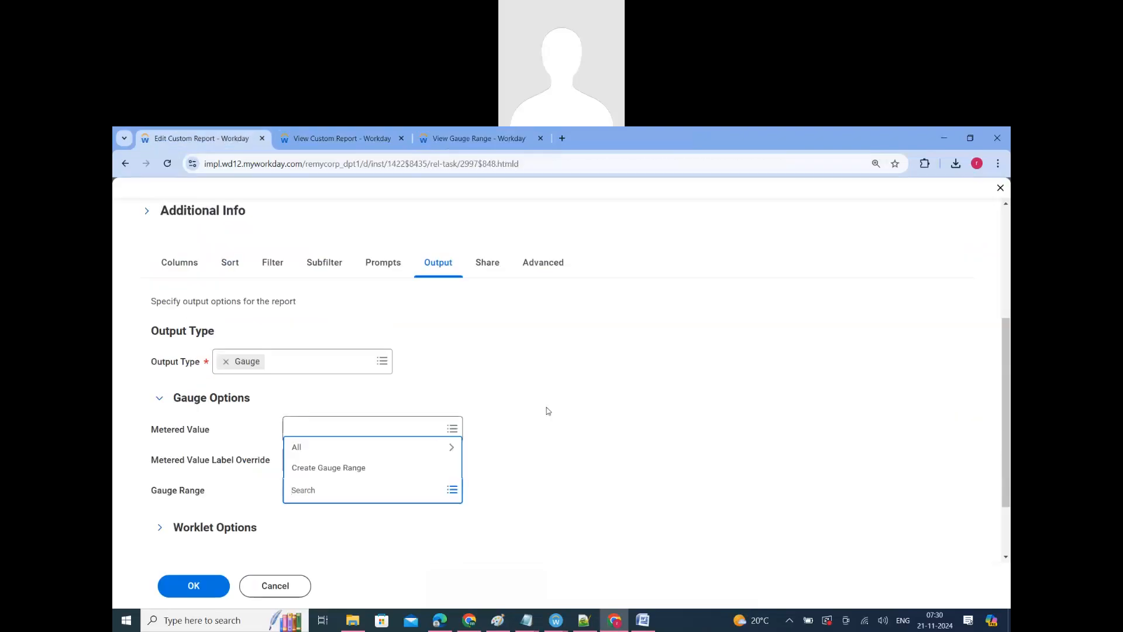
{"action": "left_click", "coordinate": [366, 431]}
{"action": "left_click", "coordinate": [363, 423]}
{"action": "left_click", "coordinate": [313, 363]}
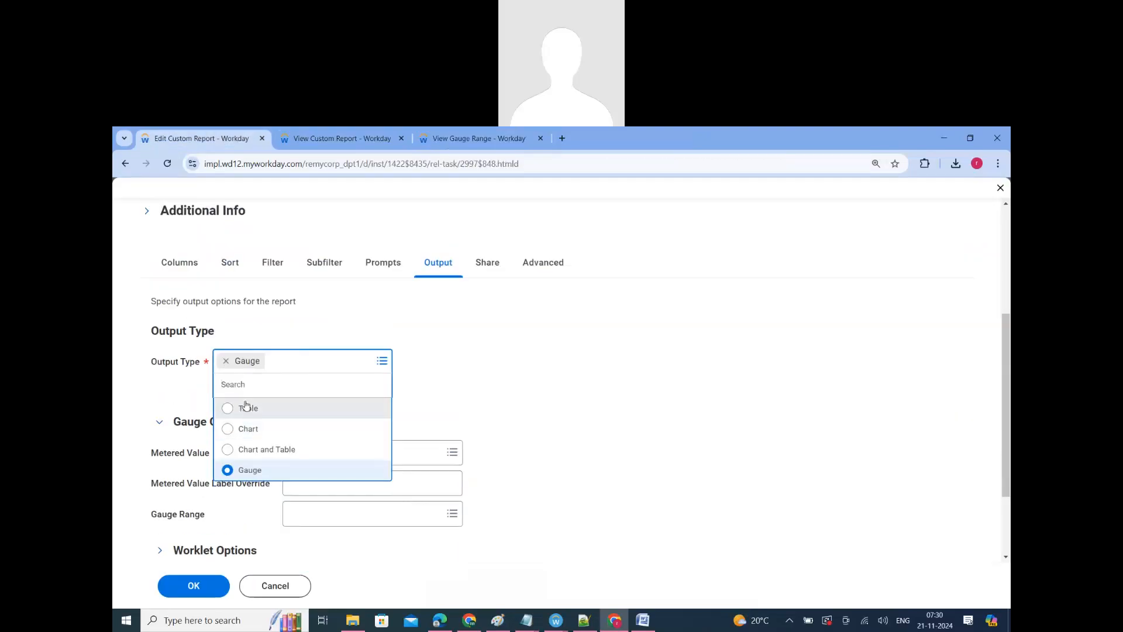
{"action": "left_click", "coordinate": [246, 407]}
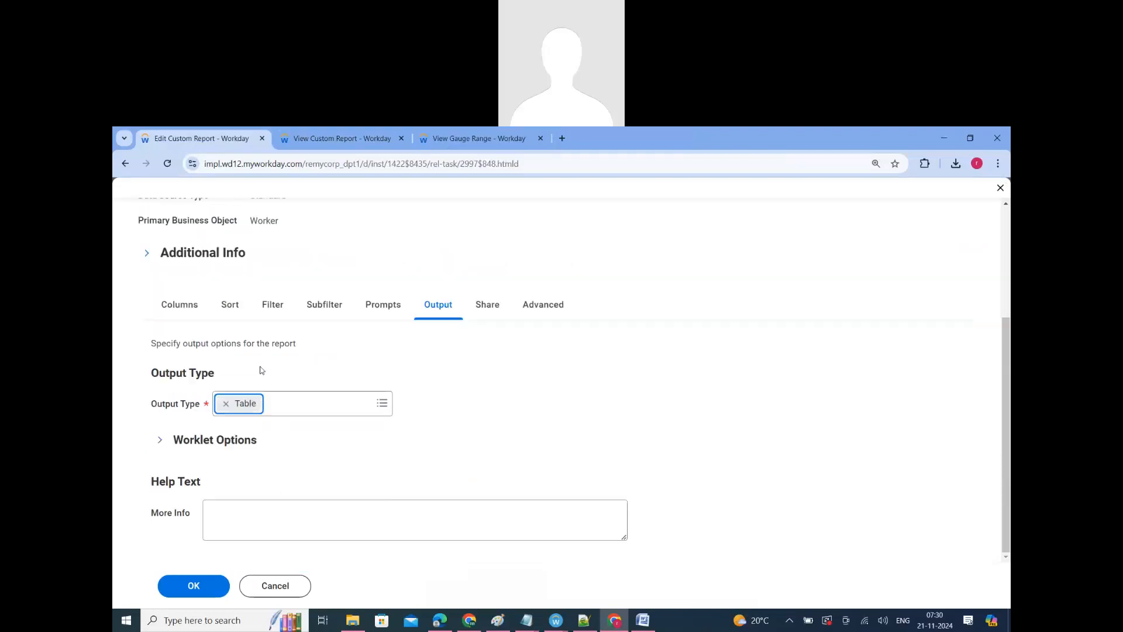
Step: Set the report's Output Type to Chart and briefly view its Chart Options
{"action": "left_click", "coordinate": [284, 409]}
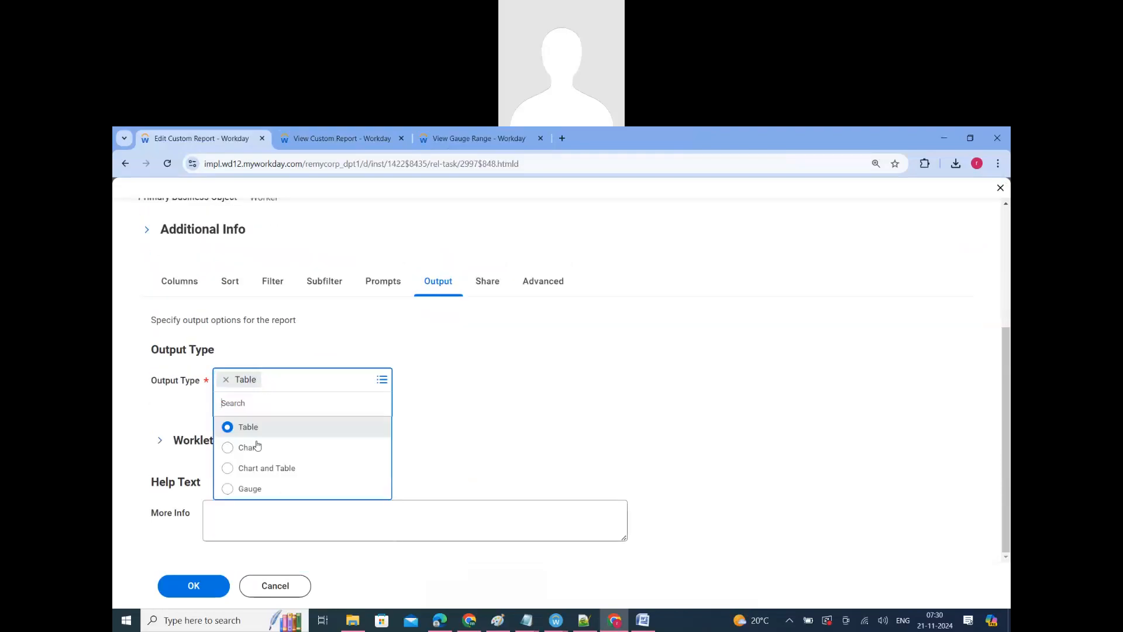
{"action": "left_click", "coordinate": [257, 446]}
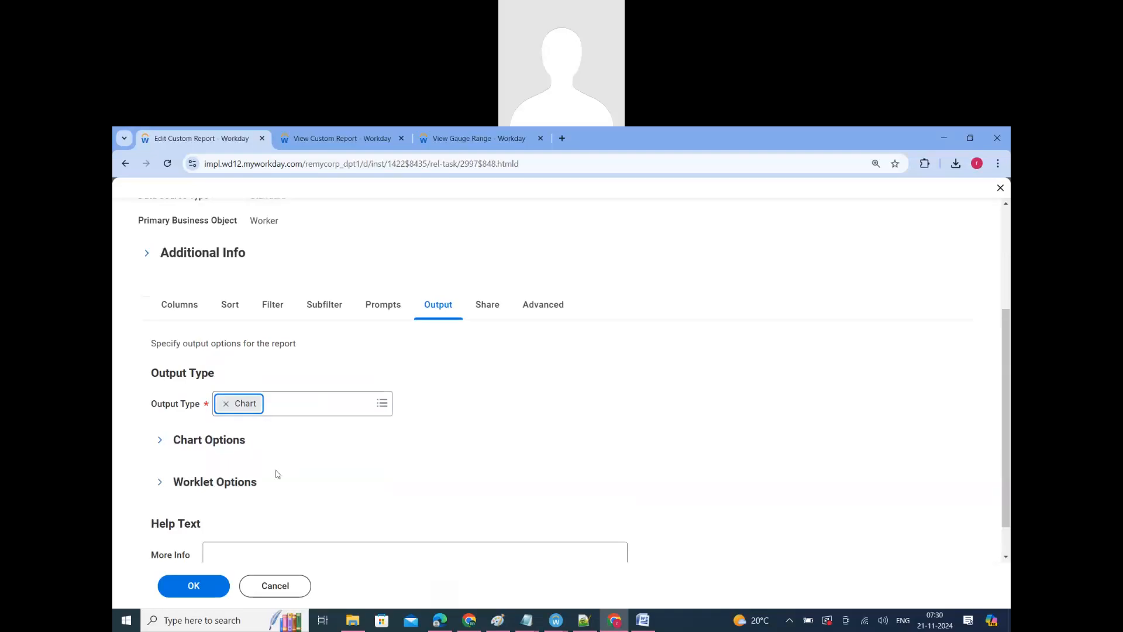
{"action": "left_click", "coordinate": [209, 441]}
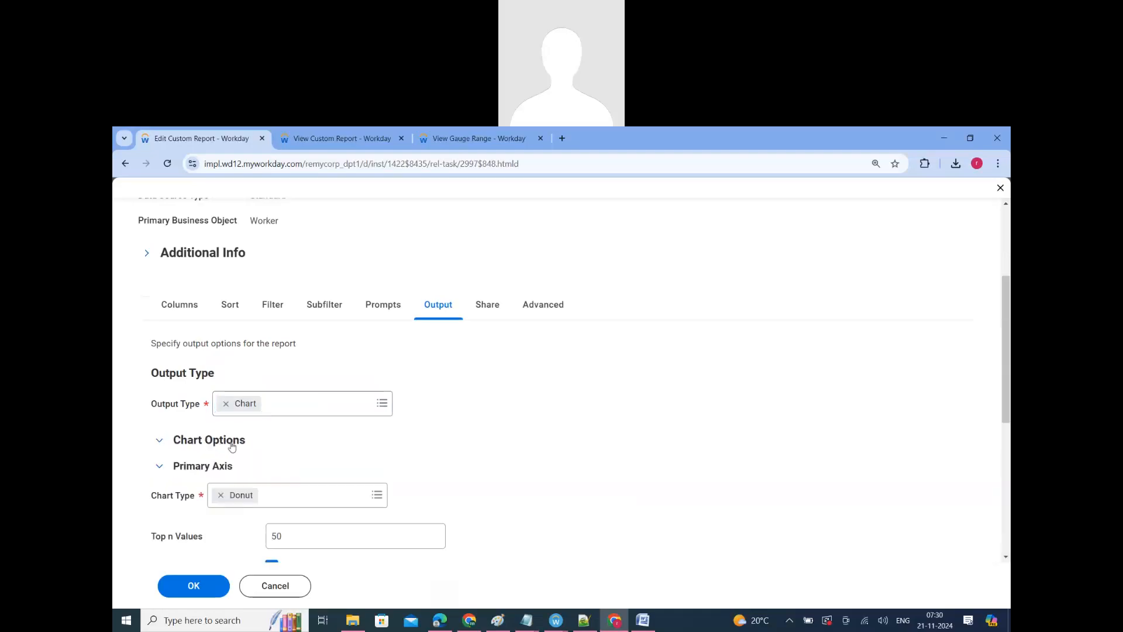
{"action": "left_click", "coordinate": [232, 445]}
{"action": "scroll", "coordinate": [454, 445], "scroll_direction": "down", "scroll_amount": 1}
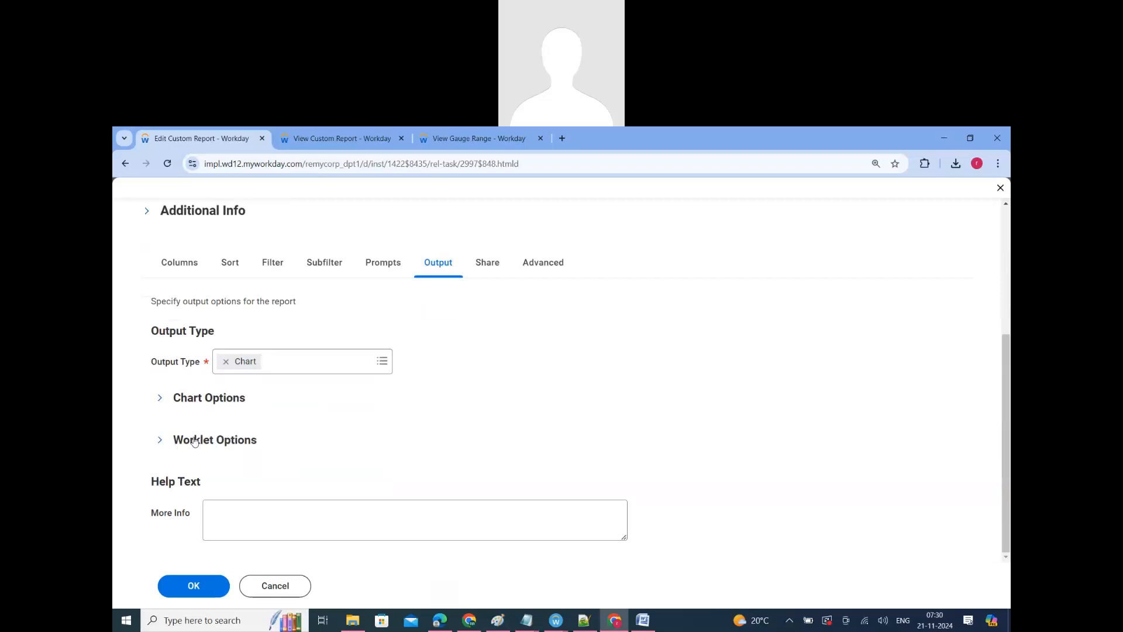
Step: Expand the report's Worklet Options and examine the Enable As Worklet setting and related fields
{"action": "left_click", "coordinate": [196, 442]}
{"action": "scroll", "coordinate": [238, 442], "scroll_direction": "down", "scroll_amount": 3}
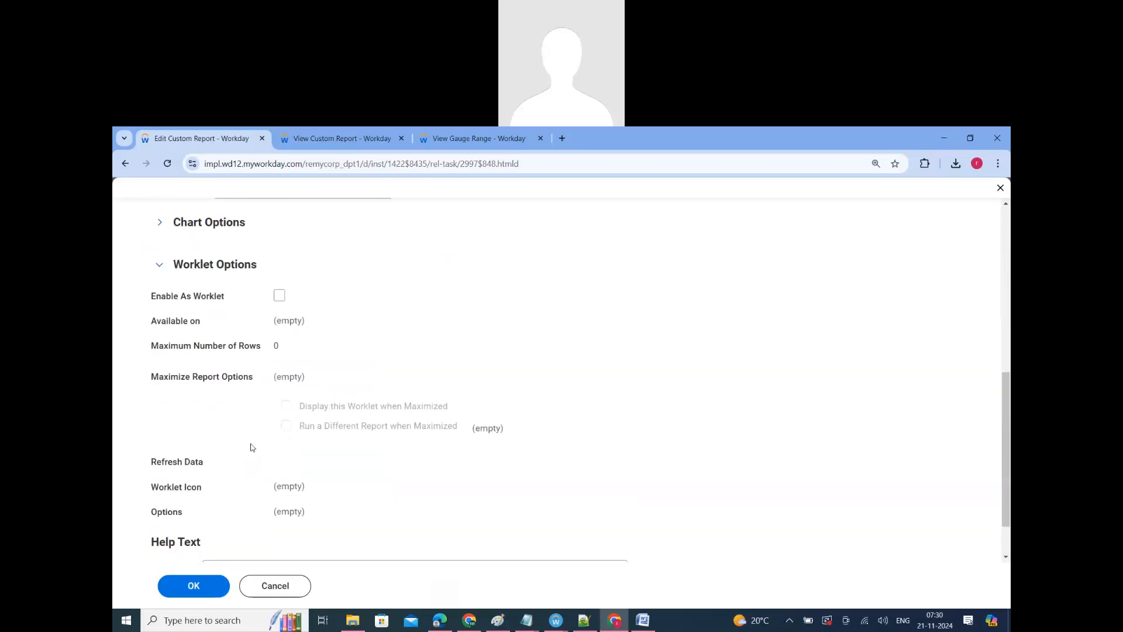
{"action": "scroll", "coordinate": [252, 447], "scroll_direction": "up", "scroll_amount": 3}
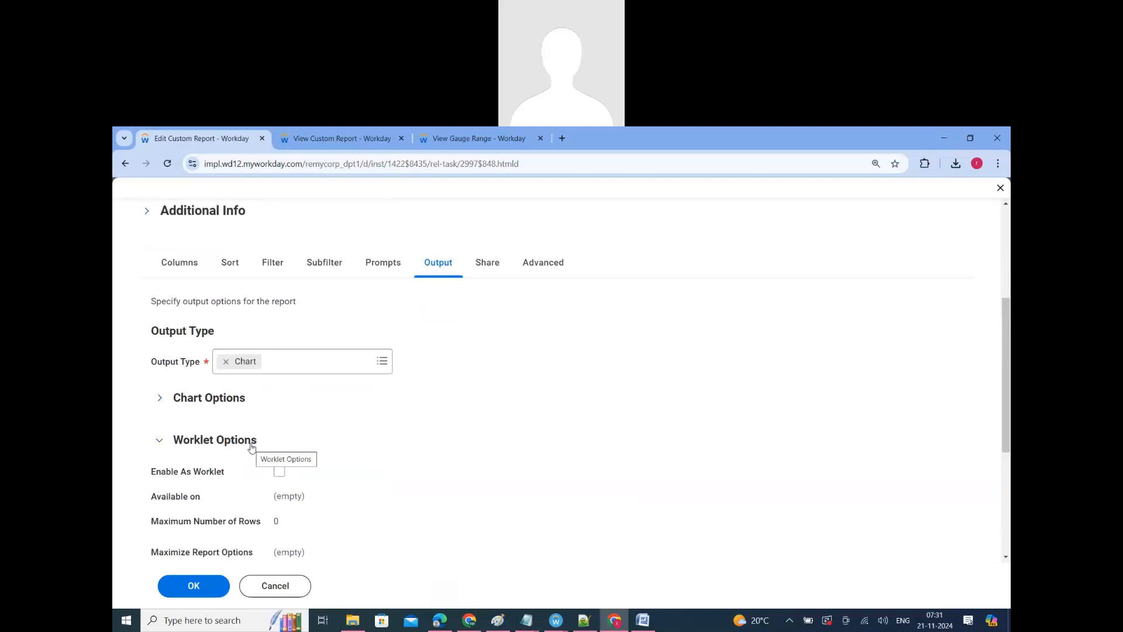
{"action": "scroll", "coordinate": [275, 450], "scroll_direction": "down", "scroll_amount": 1}
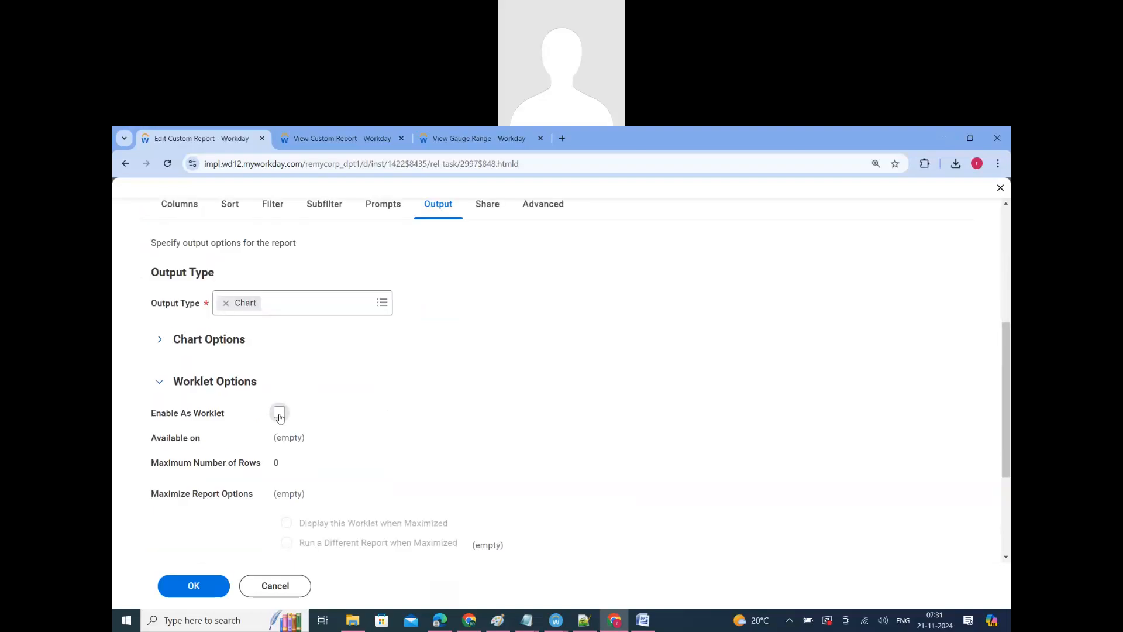
Step: Leave the Turnover Gauge for Manager definition and open the Dashboards app in its place
{"action": "left_click", "coordinate": [334, 138]}
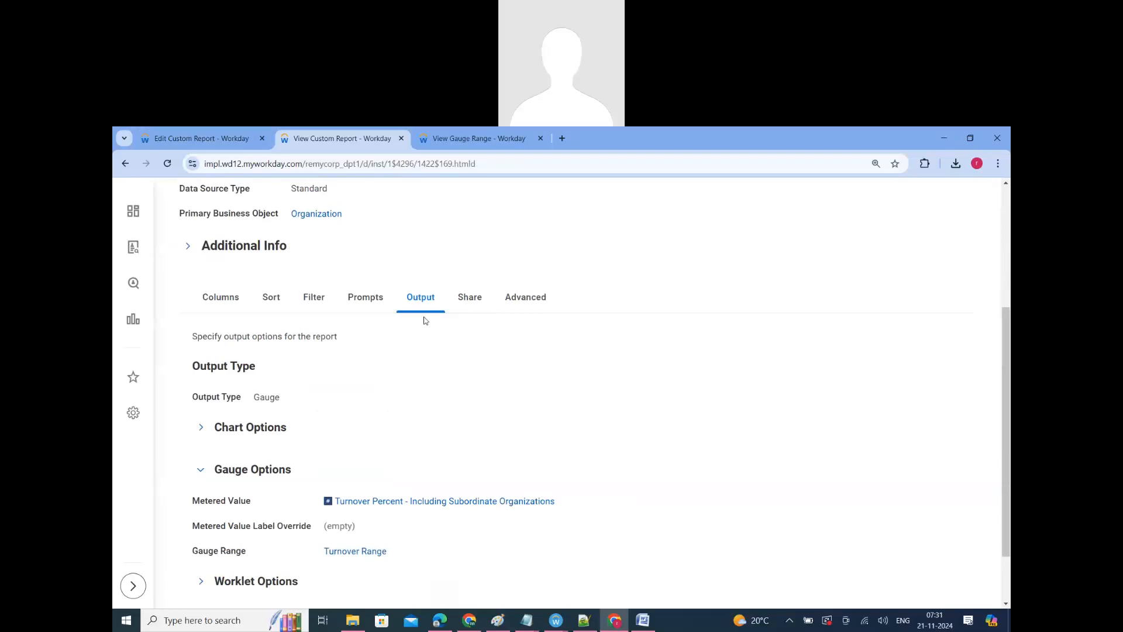
{"action": "scroll", "coordinate": [424, 320], "scroll_direction": "up", "scroll_amount": 4}
{"action": "double_click", "coordinate": [449, 236]}
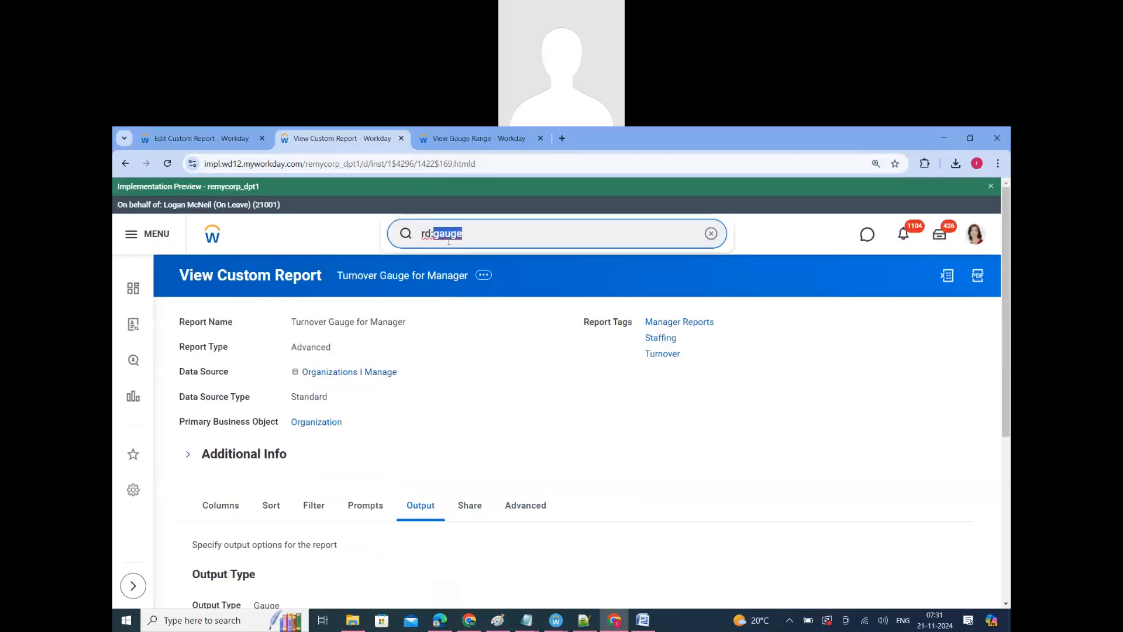
{"action": "left_click", "coordinate": [147, 234]}
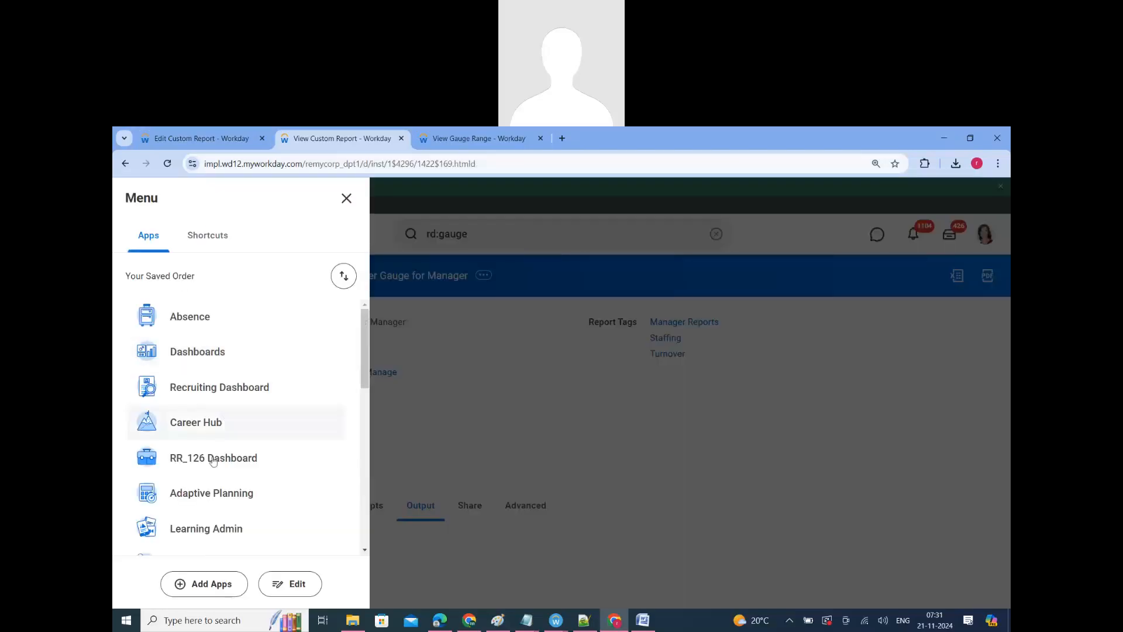
{"action": "scroll", "coordinate": [213, 461], "scroll_direction": "down", "scroll_amount": 2}
{"action": "scroll", "coordinate": [211, 447], "scroll_direction": "up", "scroll_amount": 2}
{"action": "left_click", "coordinate": [184, 364]}
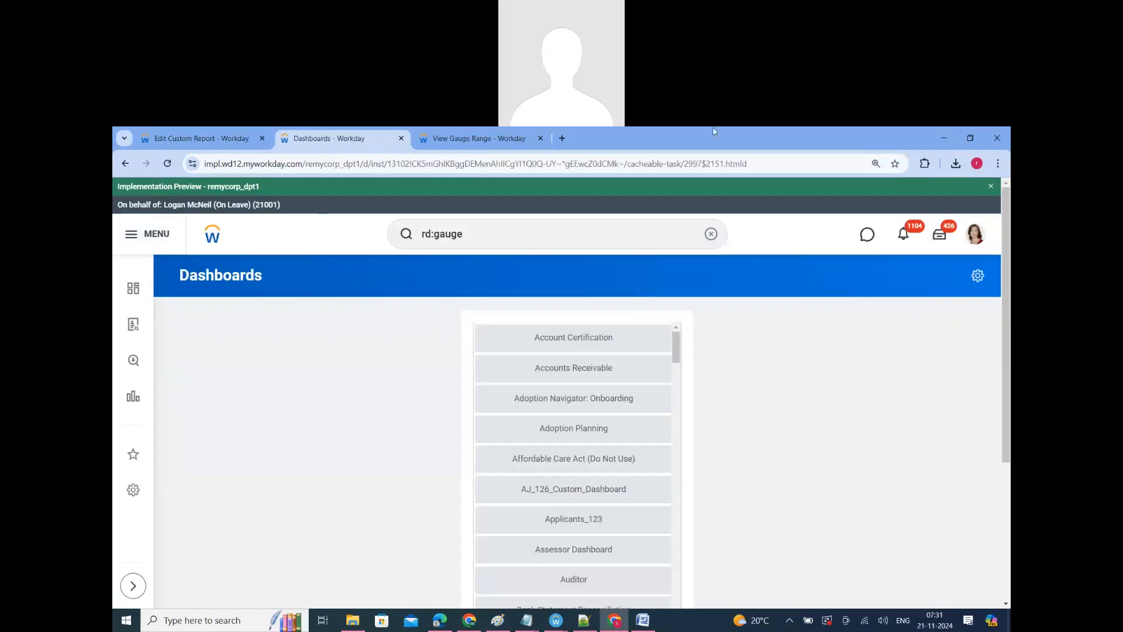
Step: Close the View Gauge Range page, restore the full-size browser window and reopen the Dashboards app
{"action": "left_click_drag", "start_coordinate": [714, 130], "coordinate": [690, 166]}
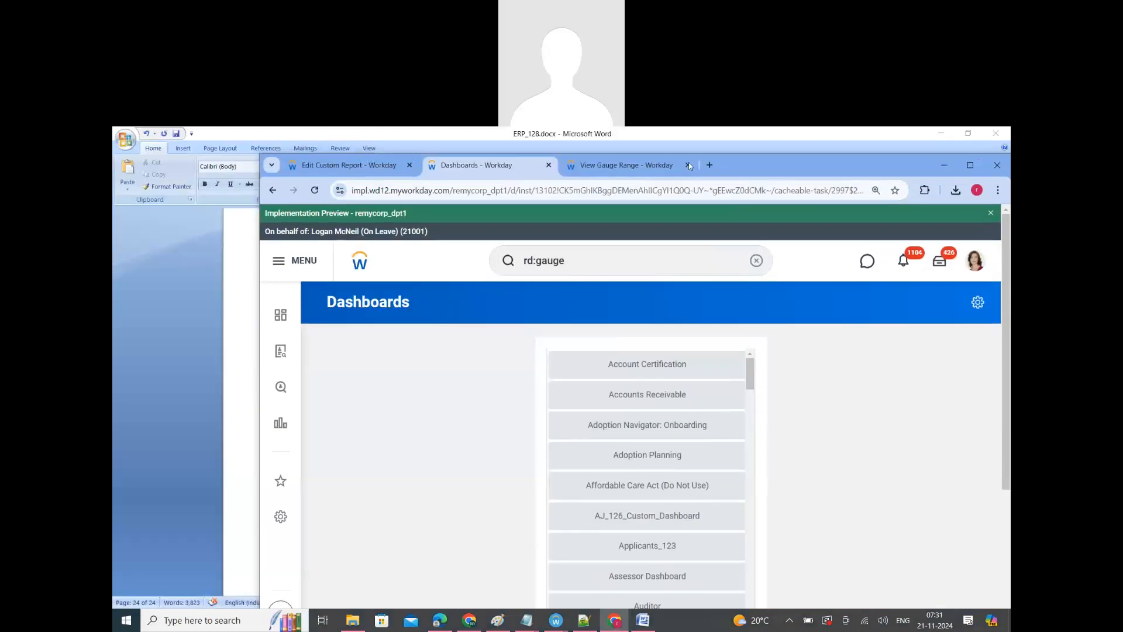
{"action": "left_click", "coordinate": [689, 165]}
{"action": "double_click", "coordinate": [754, 162]}
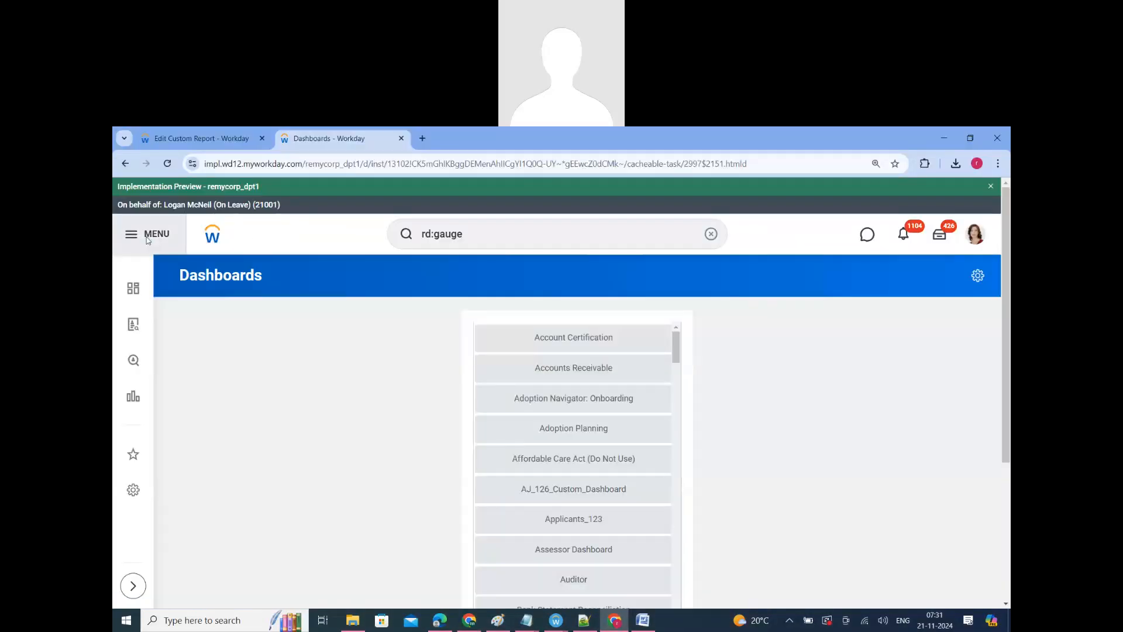
{"action": "left_click", "coordinate": [148, 235]}
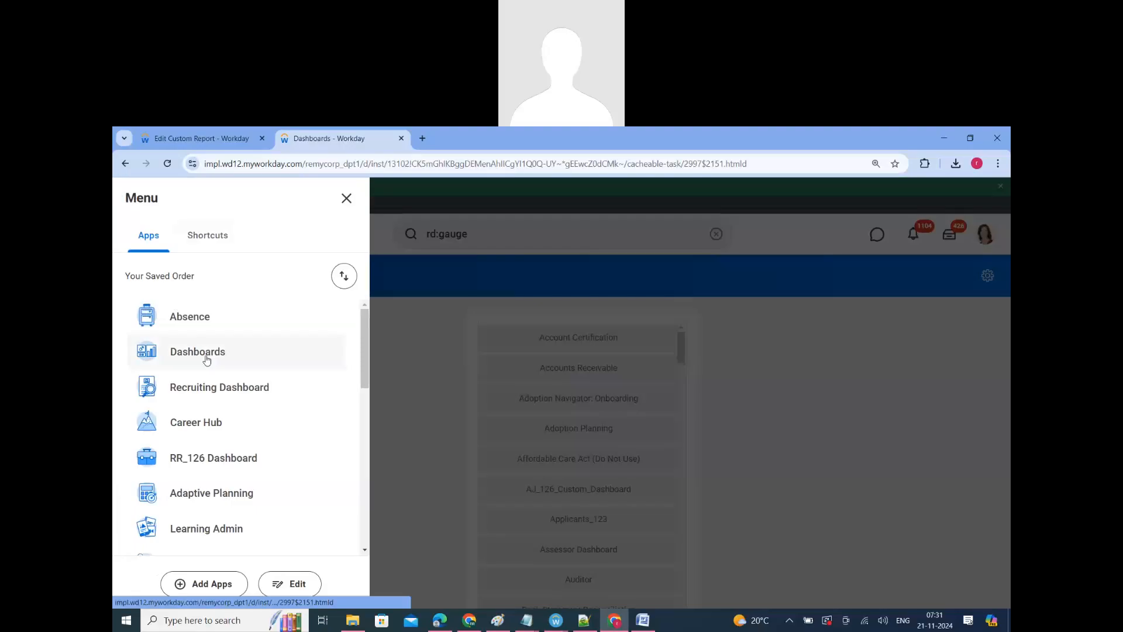
{"action": "left_click", "coordinate": [206, 354]}
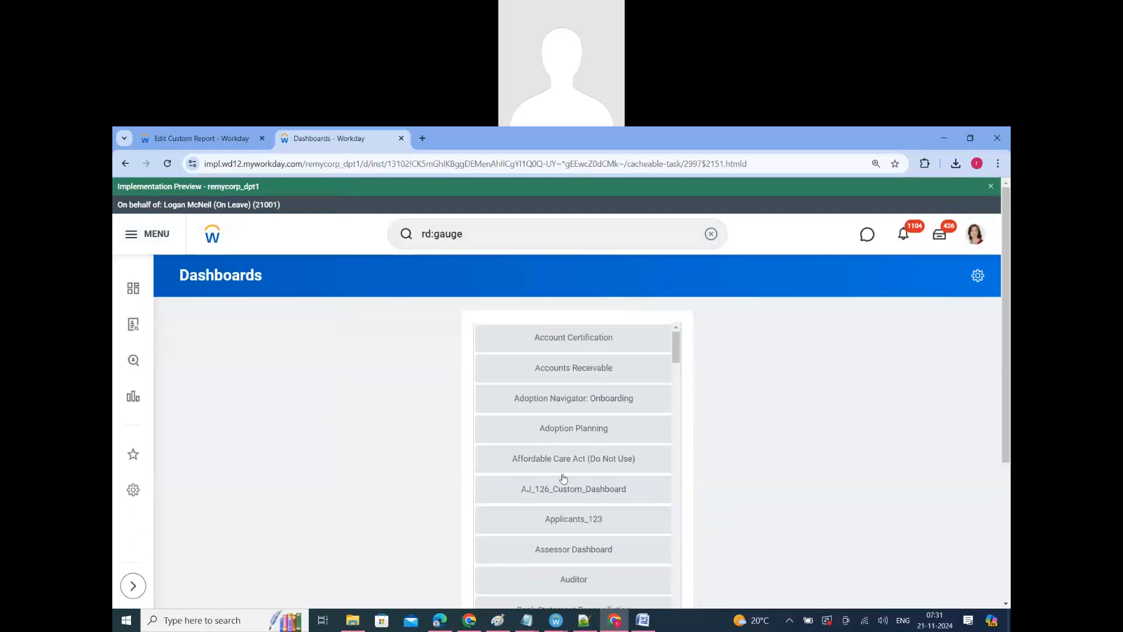
Step: Open the Benefits Dashboard from the dashboards list and look through its worklets
{"action": "scroll", "coordinate": [563, 478], "scroll_direction": "down", "scroll_amount": 5}
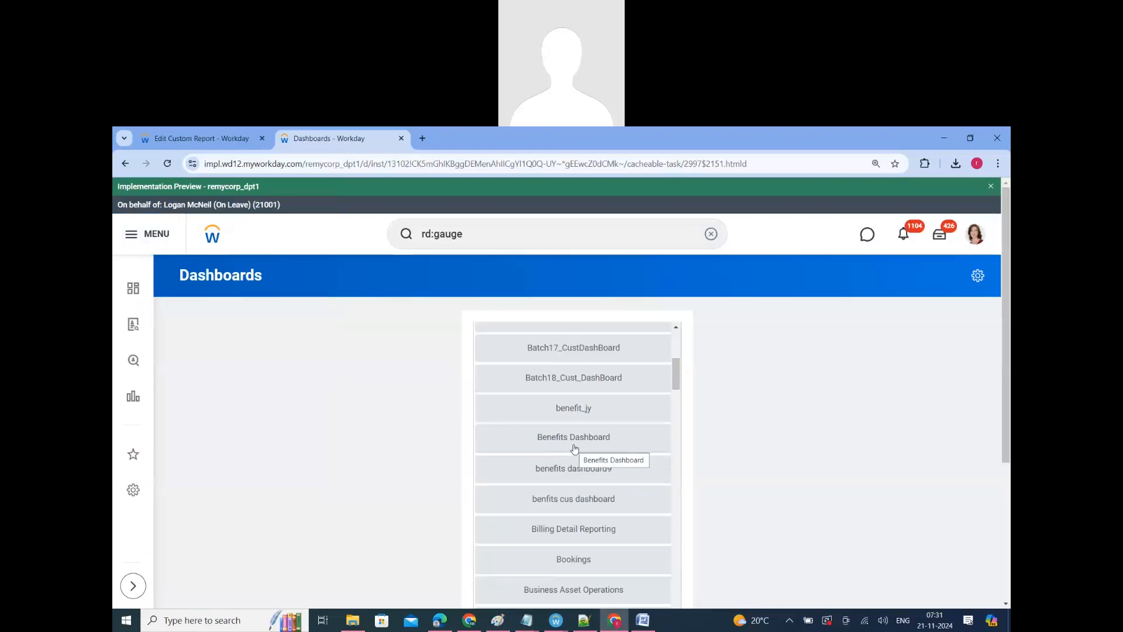
{"action": "left_click", "coordinate": [571, 447]}
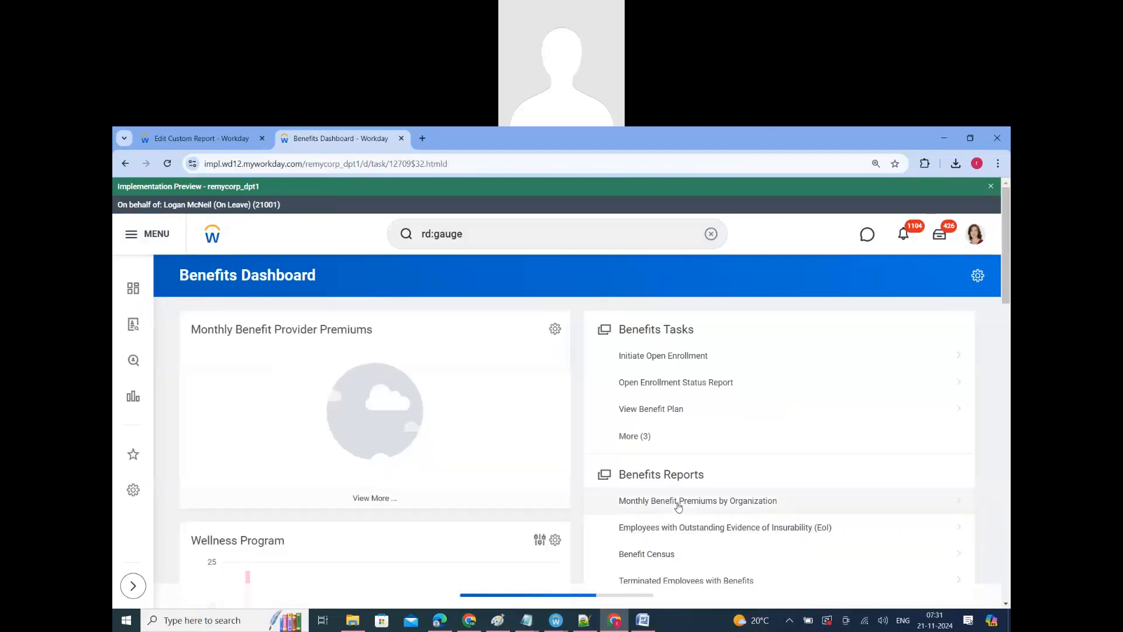
{"action": "scroll", "coordinate": [678, 507], "scroll_direction": "down", "scroll_amount": 7}
{"action": "scroll", "coordinate": [677, 522], "scroll_direction": "up", "scroll_amount": 5}
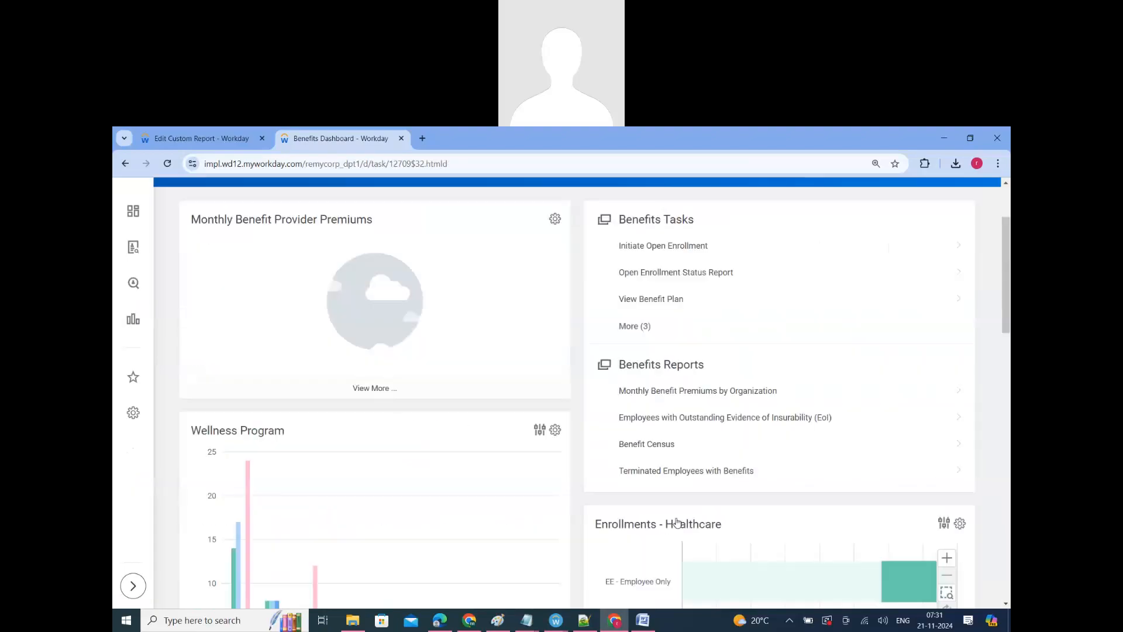
Step: Look over the Benefits Dashboard's worklets, then open its worklet configuration and add an empty row to the optional worklets
{"action": "scroll", "coordinate": [677, 515], "scroll_direction": "up", "scroll_amount": 3}
{"action": "scroll", "coordinate": [612, 514], "scroll_direction": "down", "scroll_amount": 10}
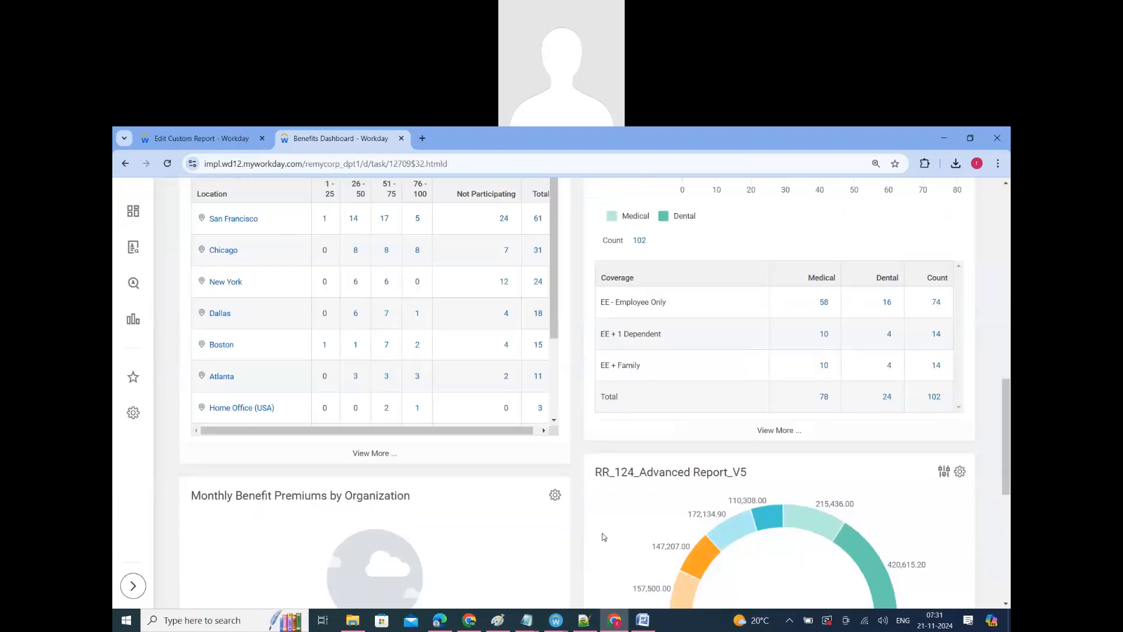
{"action": "scroll", "coordinate": [604, 537], "scroll_direction": "down", "scroll_amount": 5}
{"action": "scroll", "coordinate": [606, 536], "scroll_direction": "up", "scroll_amount": 15}
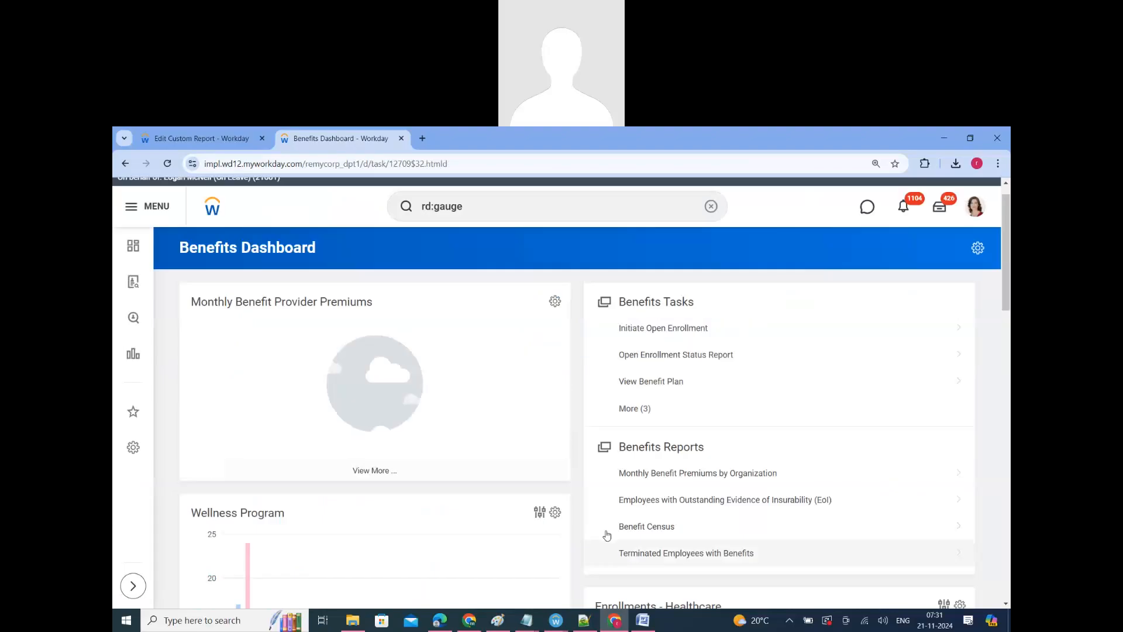
{"action": "scroll", "coordinate": [606, 535], "scroll_direction": "up", "scroll_amount": 1}
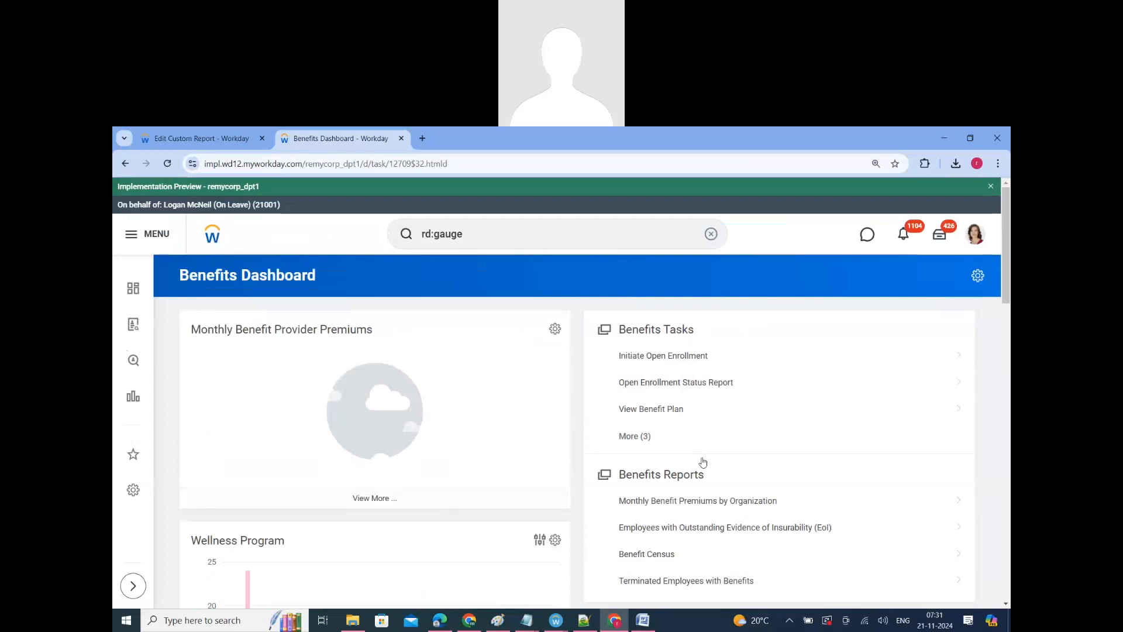
{"action": "left_click", "coordinate": [978, 277]}
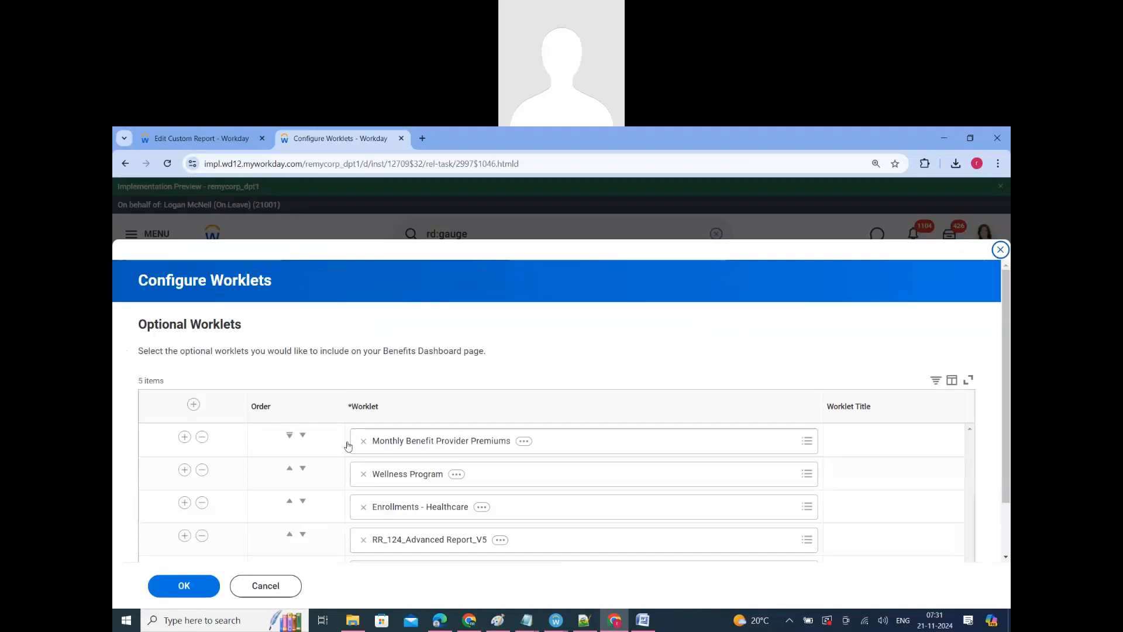
{"action": "left_click", "coordinate": [193, 404]}
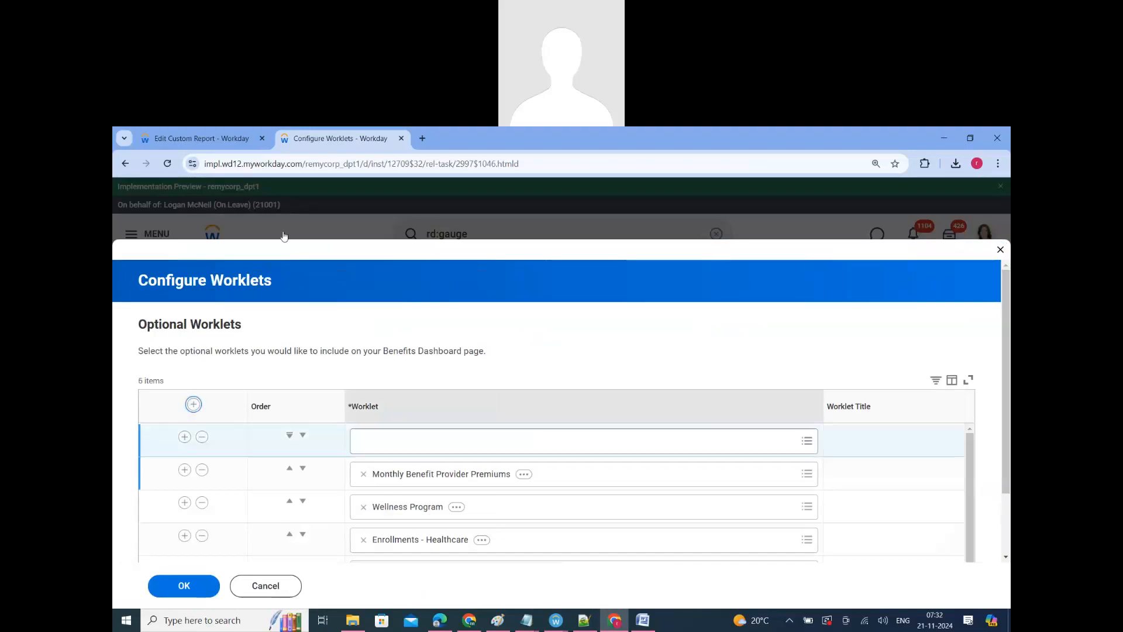
Step: Copy the name RR_128_Advanced_Report_V5 from the report being edited and search for it in the empty worklet row
{"action": "key", "text": "ctrl+Tab"}
{"action": "scroll", "coordinate": [322, 274], "scroll_direction": "up", "scroll_amount": 5}
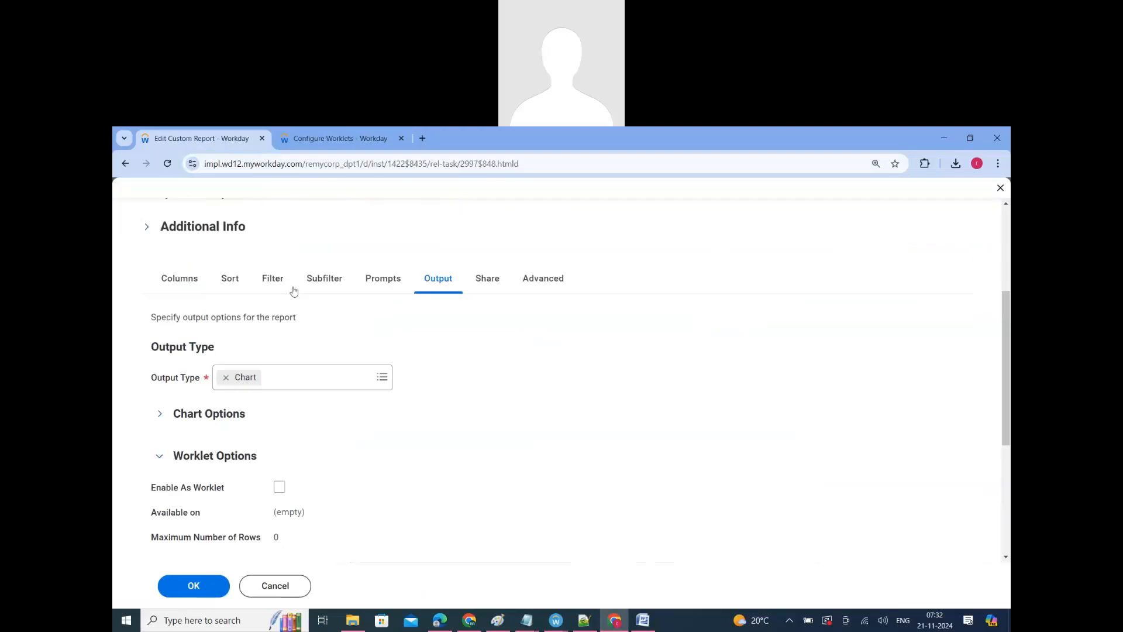
{"action": "double_click", "coordinate": [323, 265]}
{"action": "key", "text": "ctrl+c"}
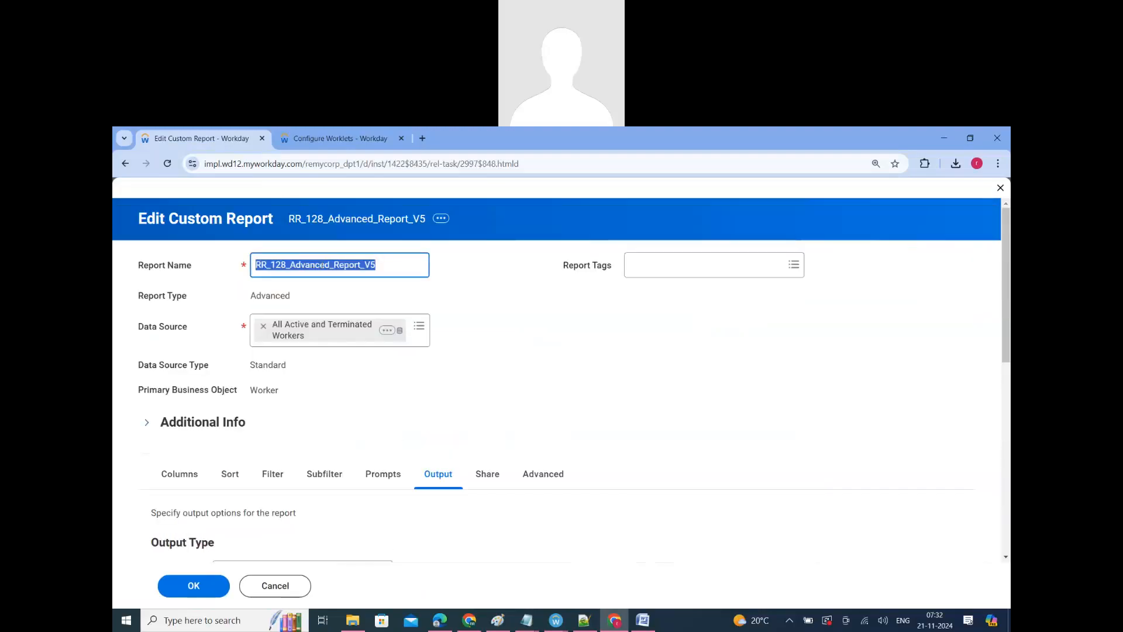
{"action": "left_click", "coordinate": [339, 138]}
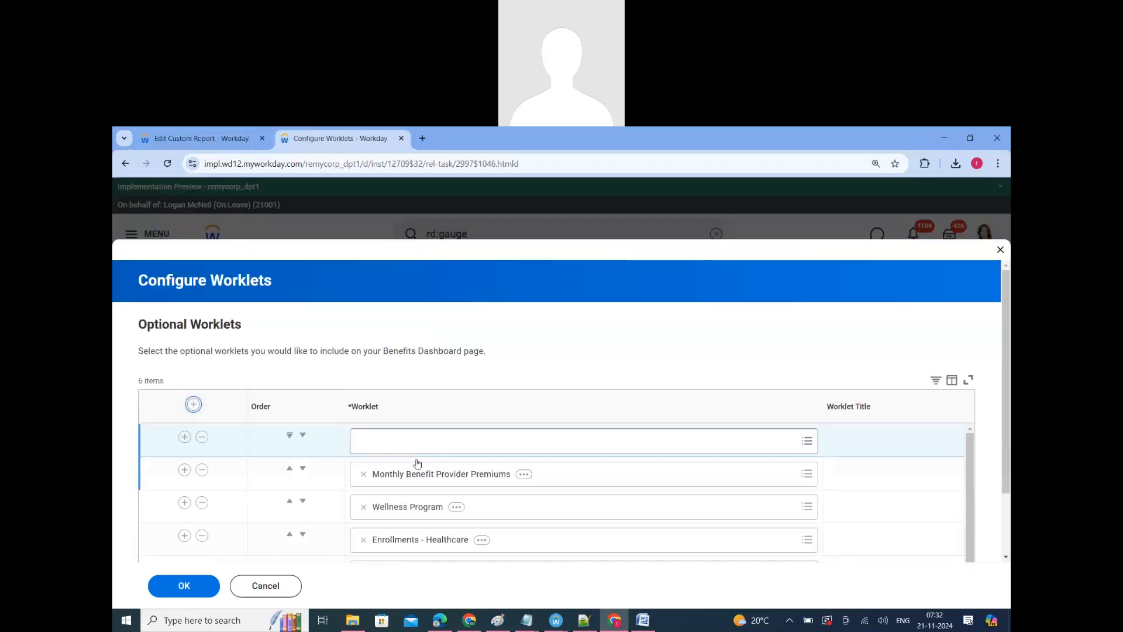
{"action": "left_click", "coordinate": [402, 440]}
{"action": "key", "text": "ctrl+v"}
{"action": "key", "text": "Return"}
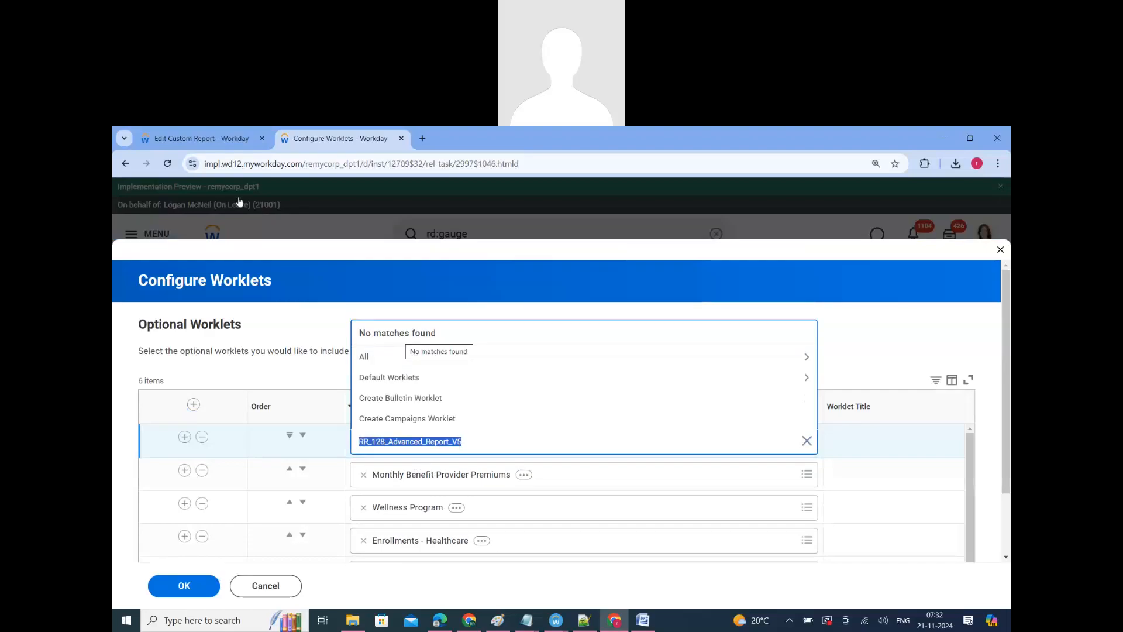
Step: Enable report RR_128_Advanced_Report_V5 as a worklet in its output settings and save the report
{"action": "left_click", "coordinate": [193, 139]}
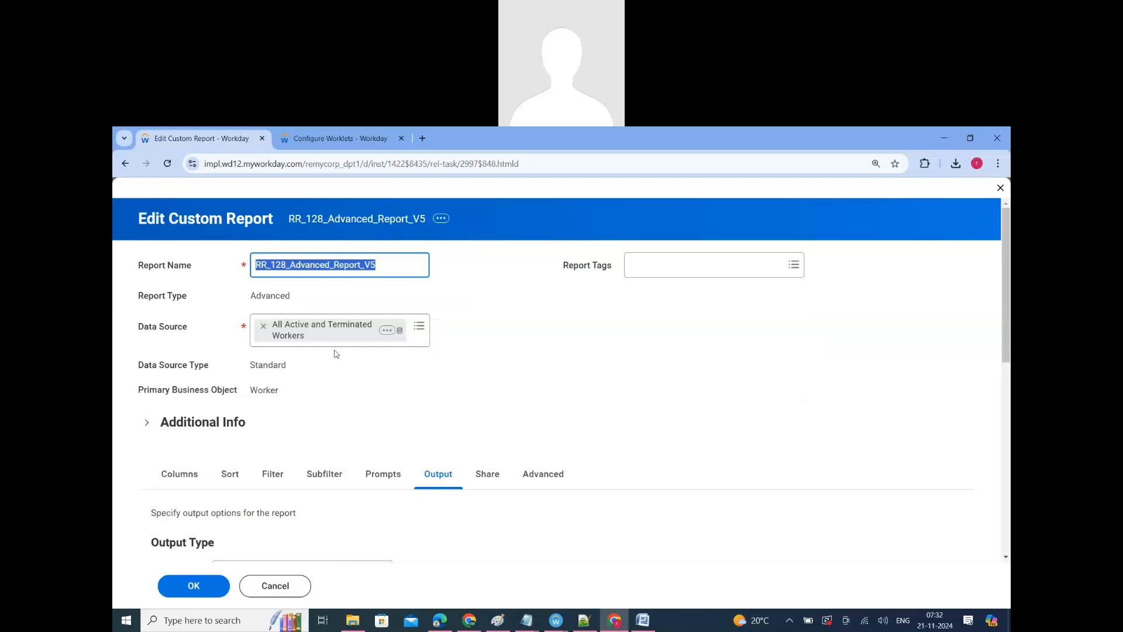
{"action": "scroll", "coordinate": [474, 476], "scroll_direction": "down", "scroll_amount": 4}
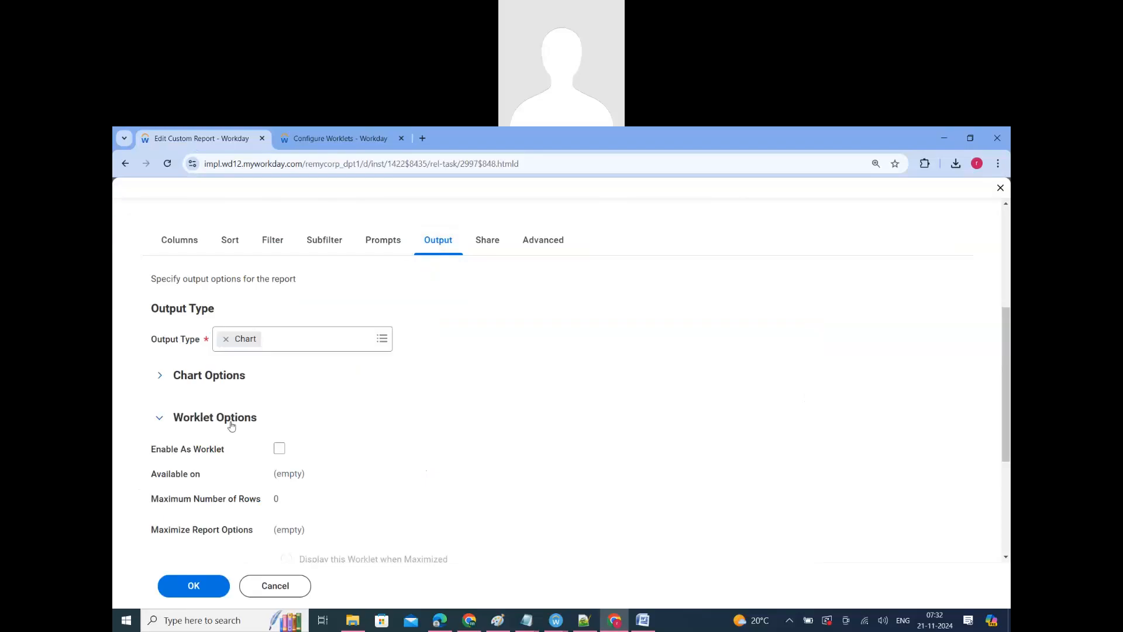
{"action": "left_click", "coordinate": [280, 451]}
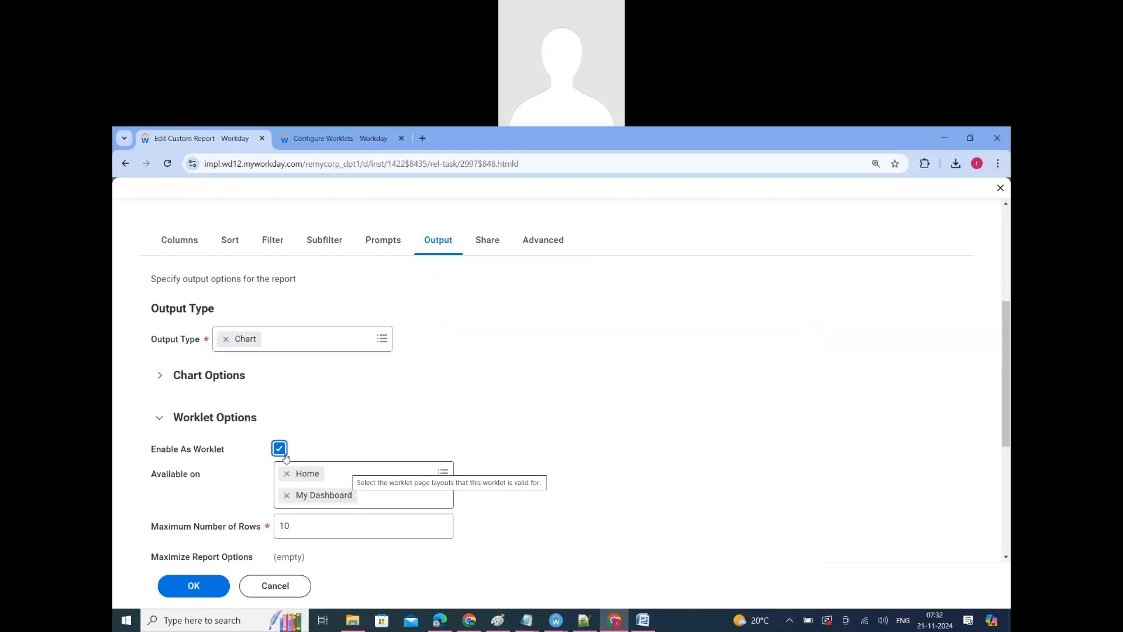
{"action": "scroll", "coordinate": [279, 452], "scroll_direction": "down", "scroll_amount": 1}
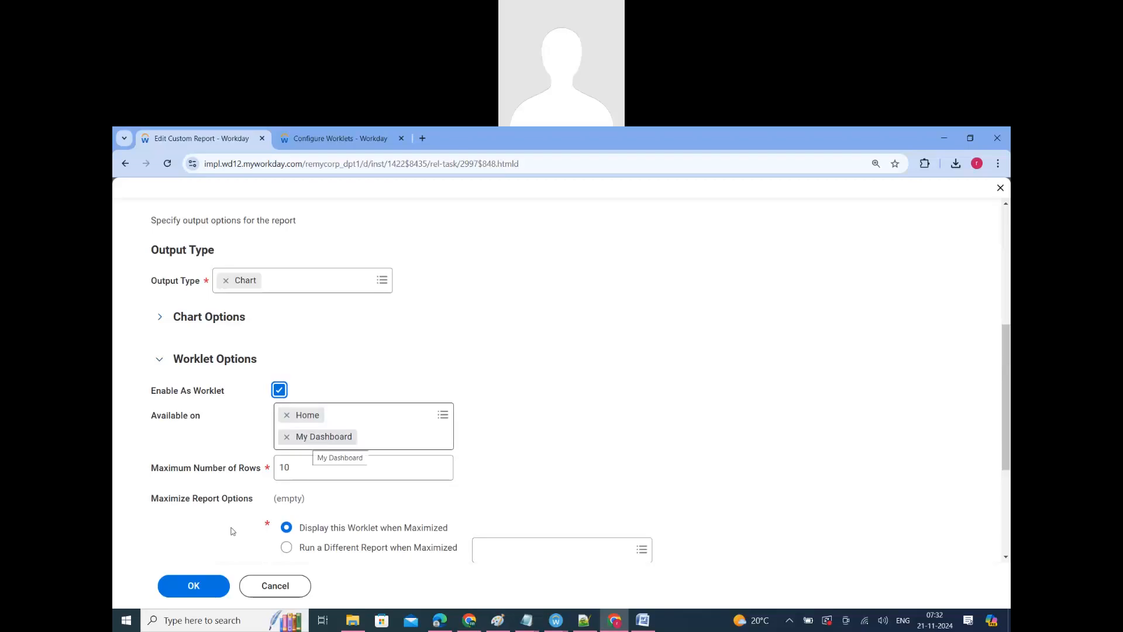
{"action": "left_click", "coordinate": [189, 594]}
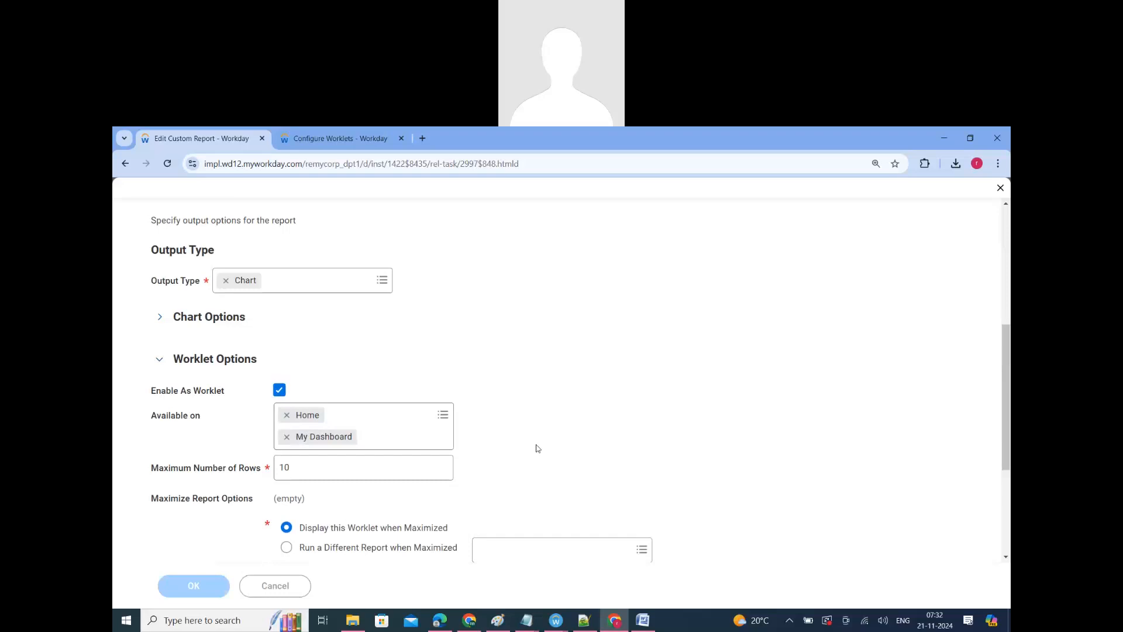
Step: Review the Worklet Options in the saved report's output settings
{"action": "scroll", "coordinate": [451, 339], "scroll_direction": "down", "scroll_amount": 4}
{"action": "left_click", "coordinate": [419, 312]}
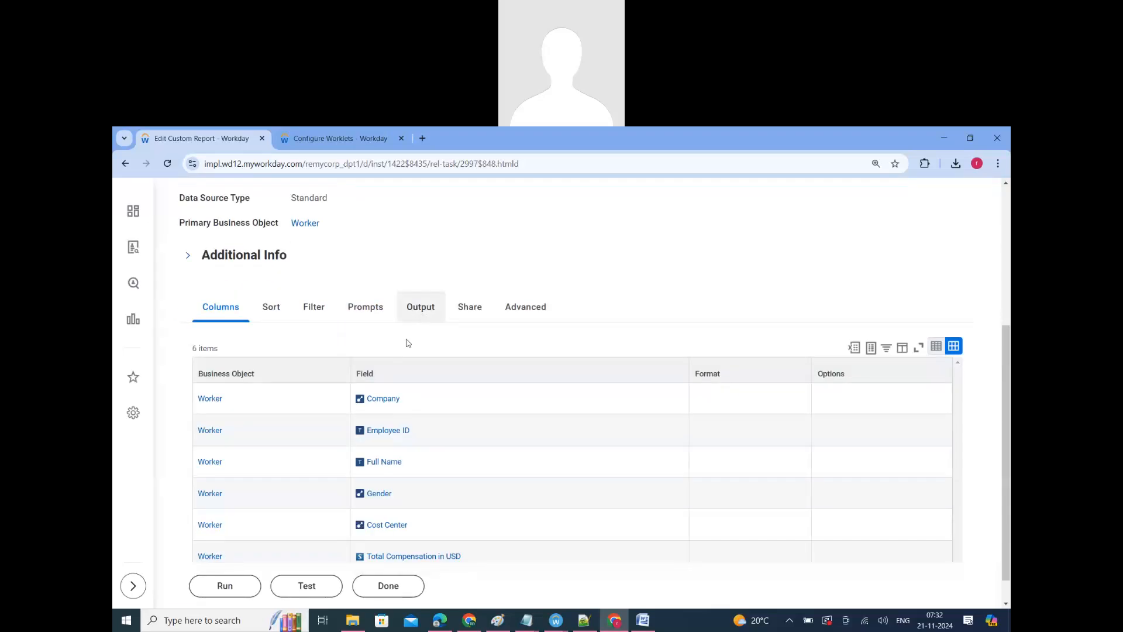
{"action": "left_click", "coordinate": [256, 528]}
{"action": "scroll", "coordinate": [479, 475], "scroll_direction": "down", "scroll_amount": 4}
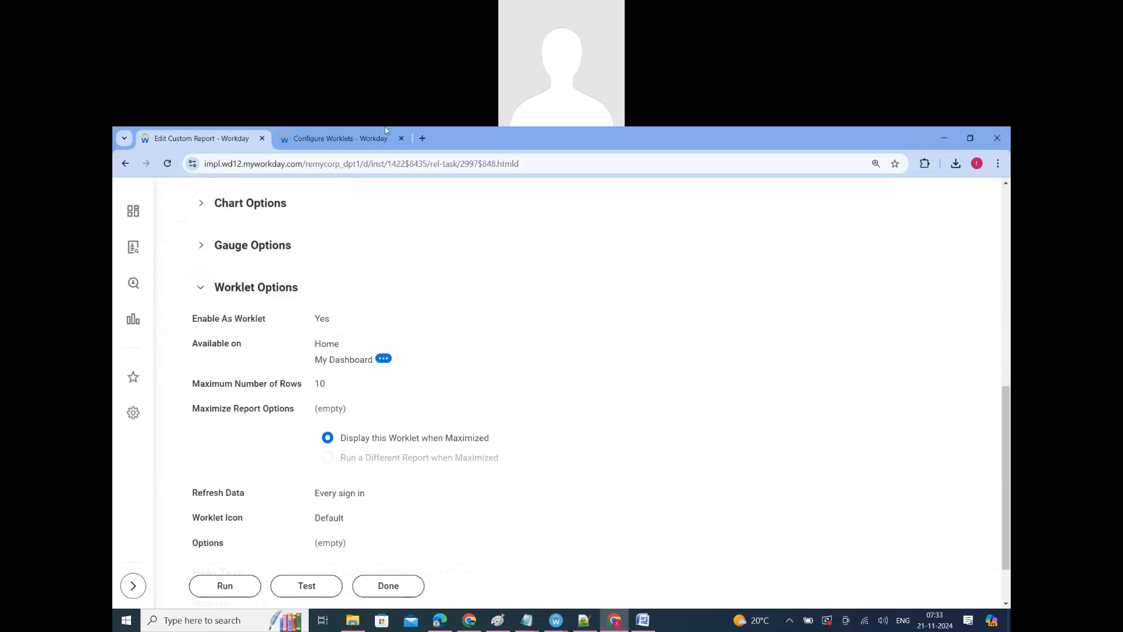
Step: Return to the Benefits Dashboard's worklet configuration and recheck the search for RR_128_Advanced_Report_V5 in the empty row
{"action": "key", "text": "ctrl+Tab"}
{"action": "left_click", "coordinate": [490, 443]}
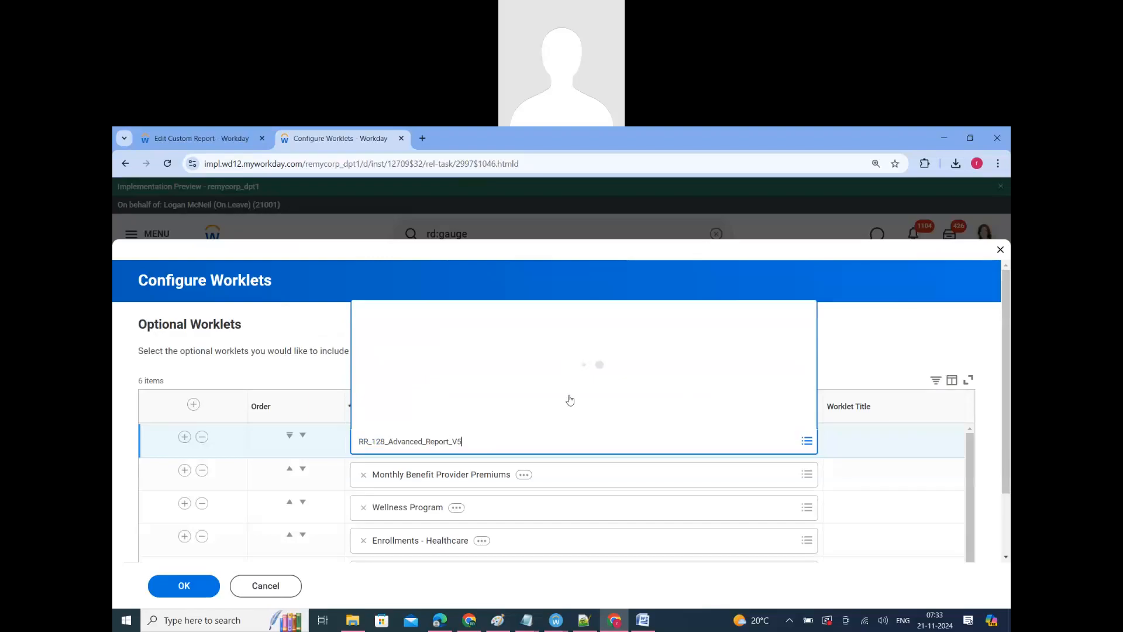
{"action": "left_click", "coordinate": [498, 444]}
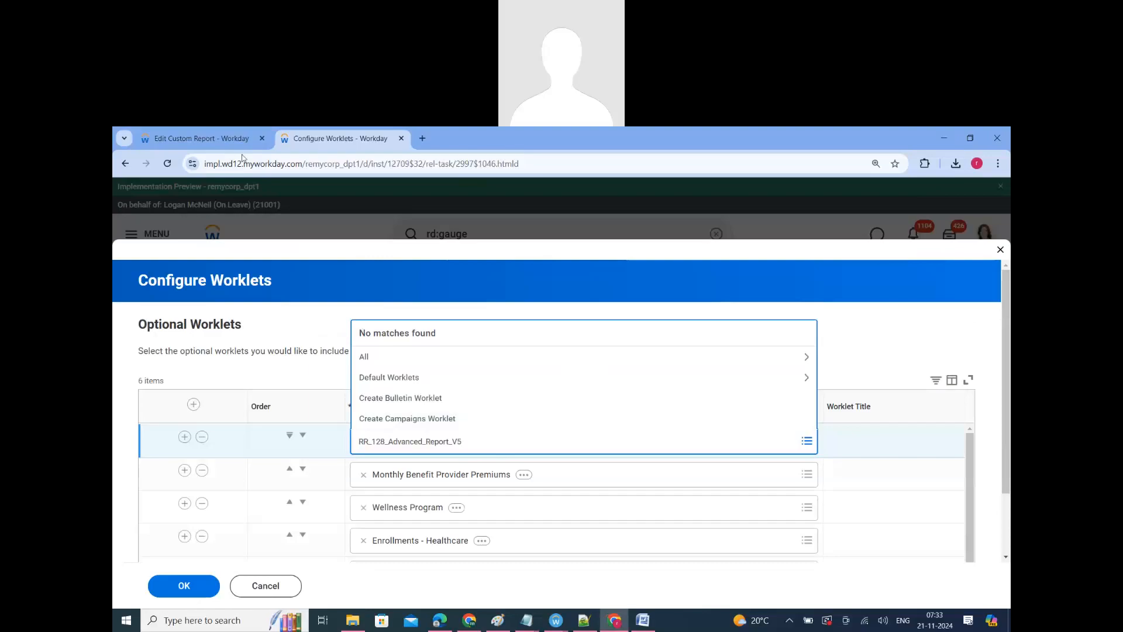
Step: Reopen RR_128_Advanced_Report_V5 for editing and expand the Worklet Options in its output settings
{"action": "key", "text": "ctrl+Tab"}
{"action": "scroll", "coordinate": [362, 415], "scroll_direction": "up", "scroll_amount": 10}
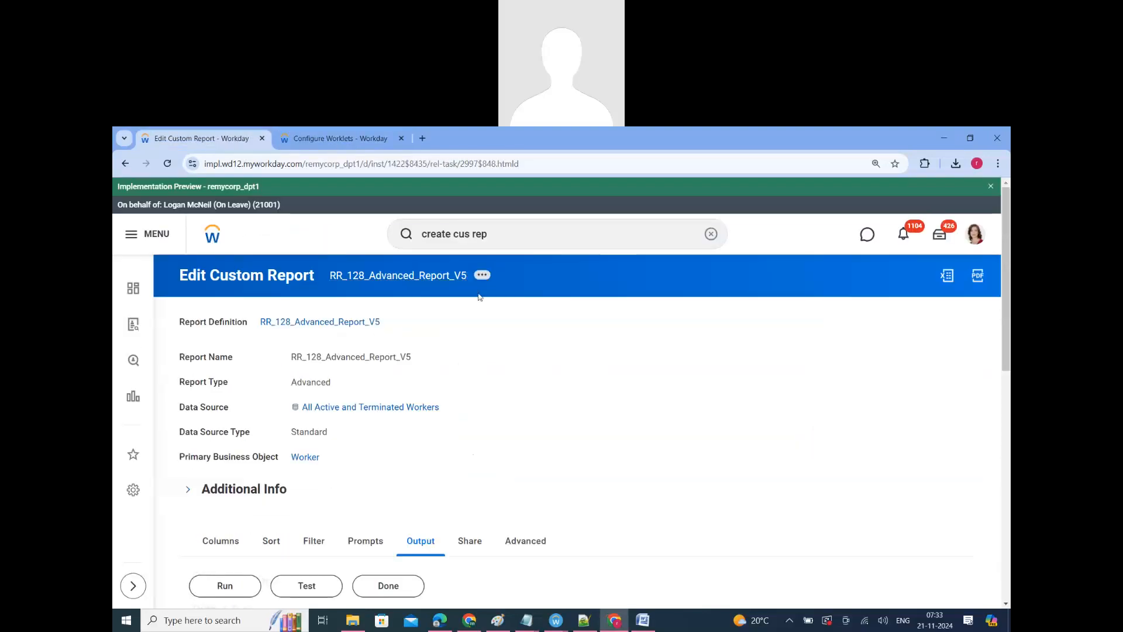
{"action": "left_click", "coordinate": [540, 326]}
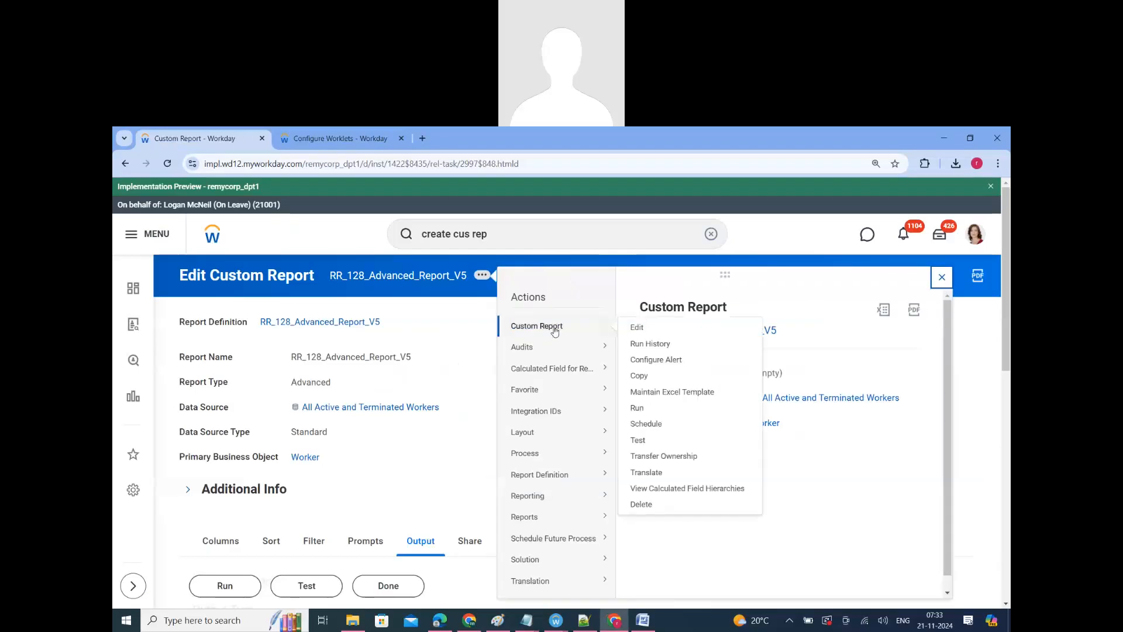
{"action": "mouse_move", "coordinate": [539, 375]}
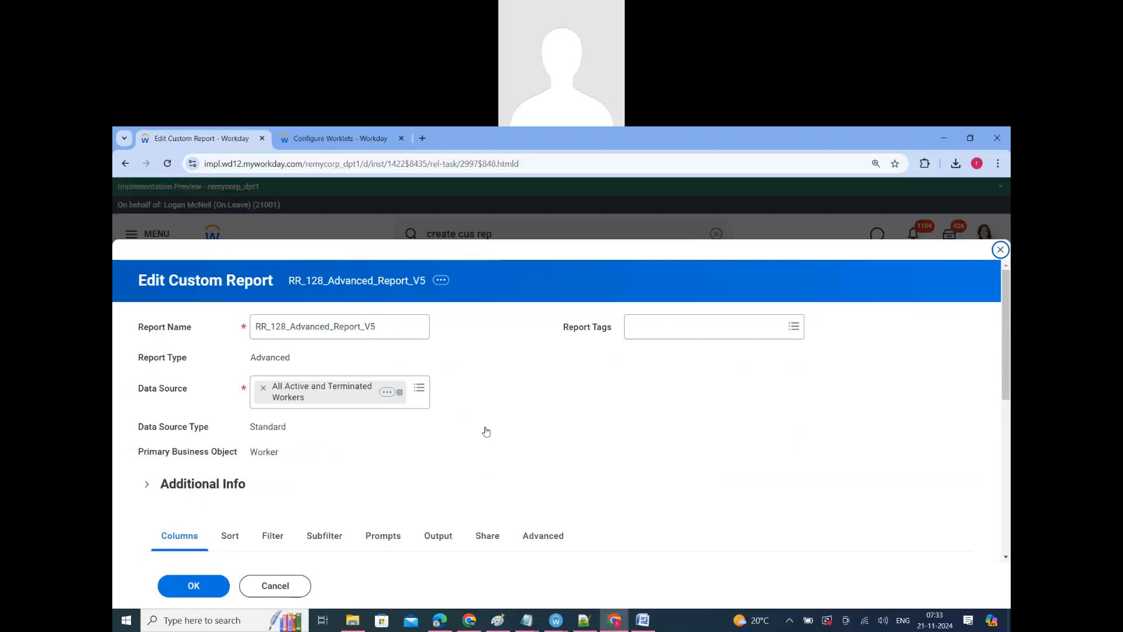
{"action": "scroll", "coordinate": [486, 433], "scroll_direction": "down", "scroll_amount": 5}
{"action": "left_click", "coordinate": [438, 243]}
{"action": "scroll", "coordinate": [318, 446], "scroll_direction": "down", "scroll_amount": 4}
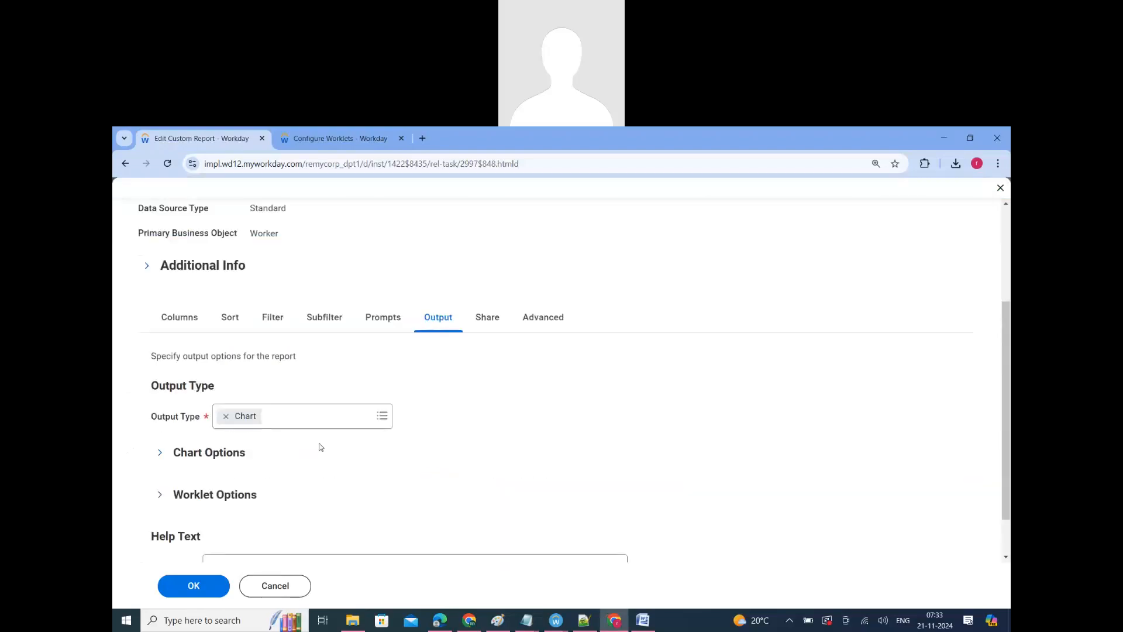
{"action": "left_click", "coordinate": [234, 444]}
{"action": "scroll", "coordinate": [339, 380], "scroll_direction": "down", "scroll_amount": 3}
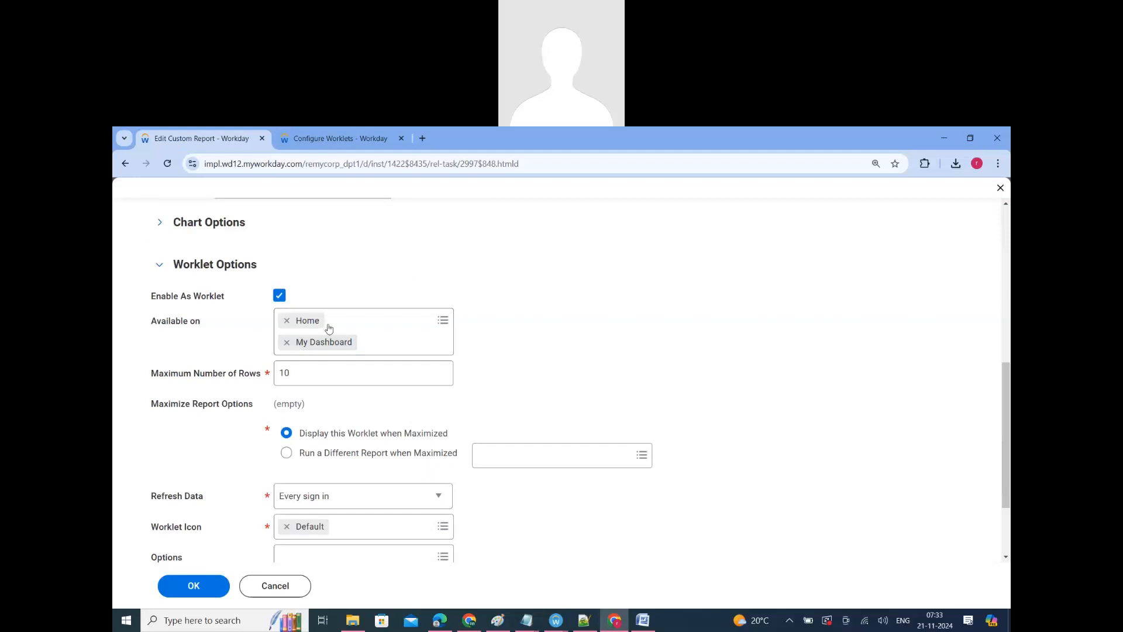
Step: Add Benefits Dashboard to the pages the worklet is available on and save the report
{"action": "left_click", "coordinate": [442, 320]}
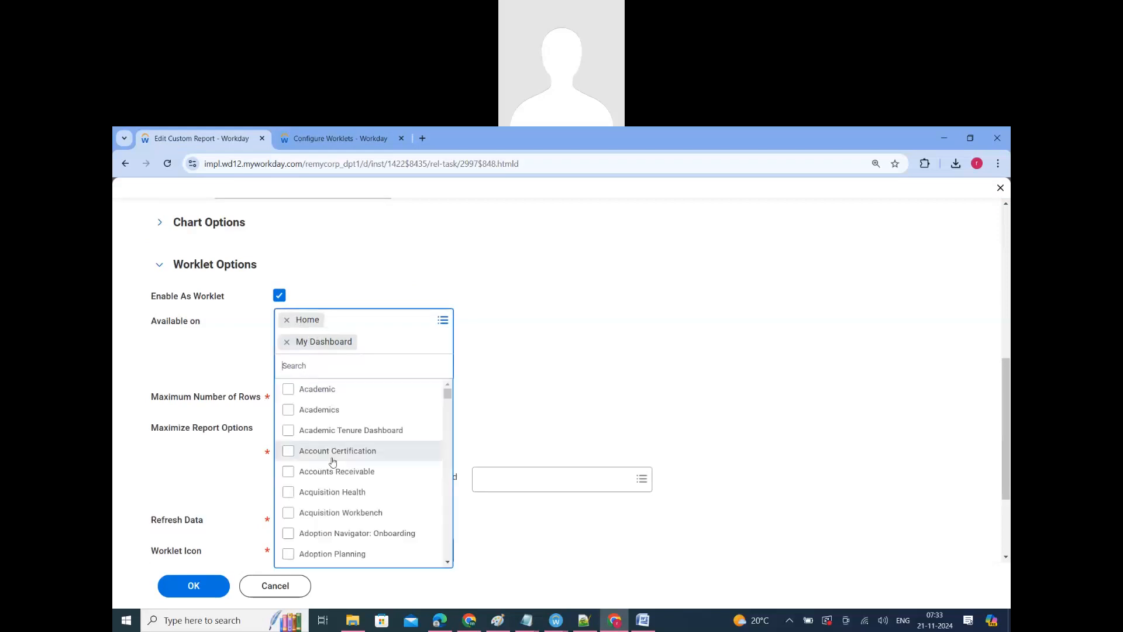
{"action": "scroll", "coordinate": [333, 486], "scroll_direction": "down", "scroll_amount": 3}
{"action": "scroll", "coordinate": [333, 491], "scroll_direction": "down", "scroll_amount": 6}
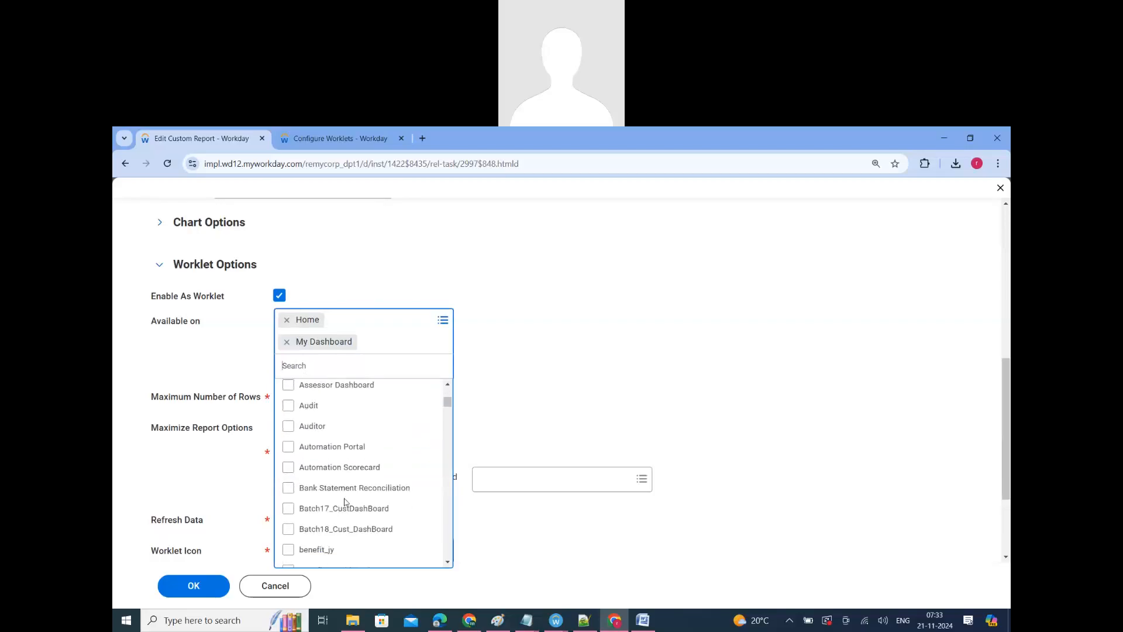
{"action": "scroll", "coordinate": [344, 492], "scroll_direction": "down", "scroll_amount": 2}
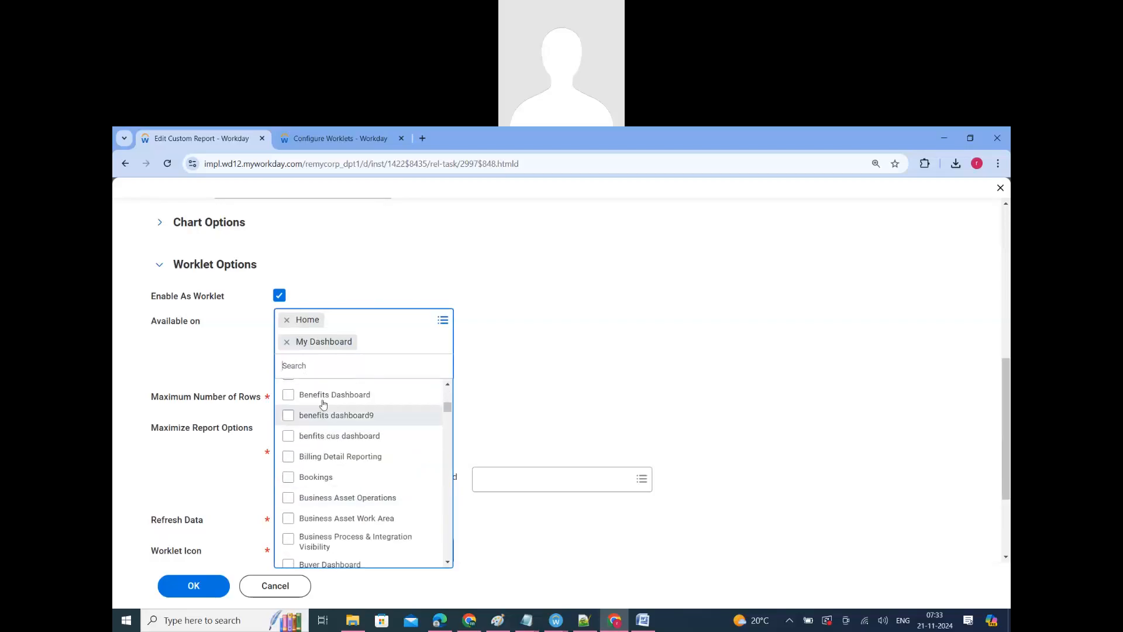
{"action": "left_click", "coordinate": [327, 403]}
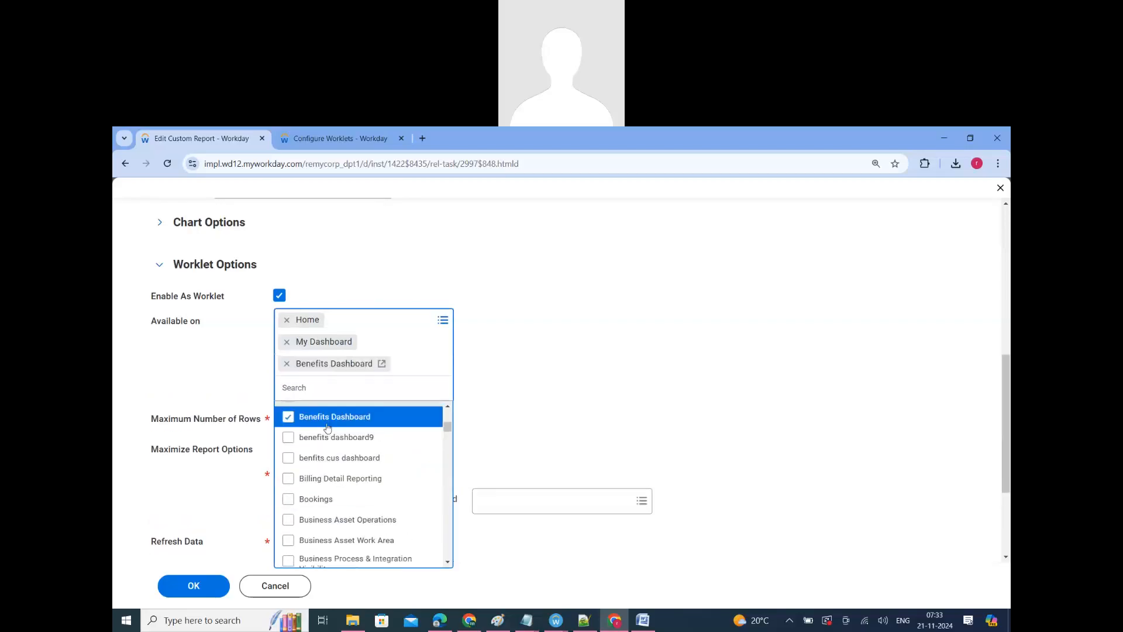
{"action": "left_click", "coordinate": [581, 382]}
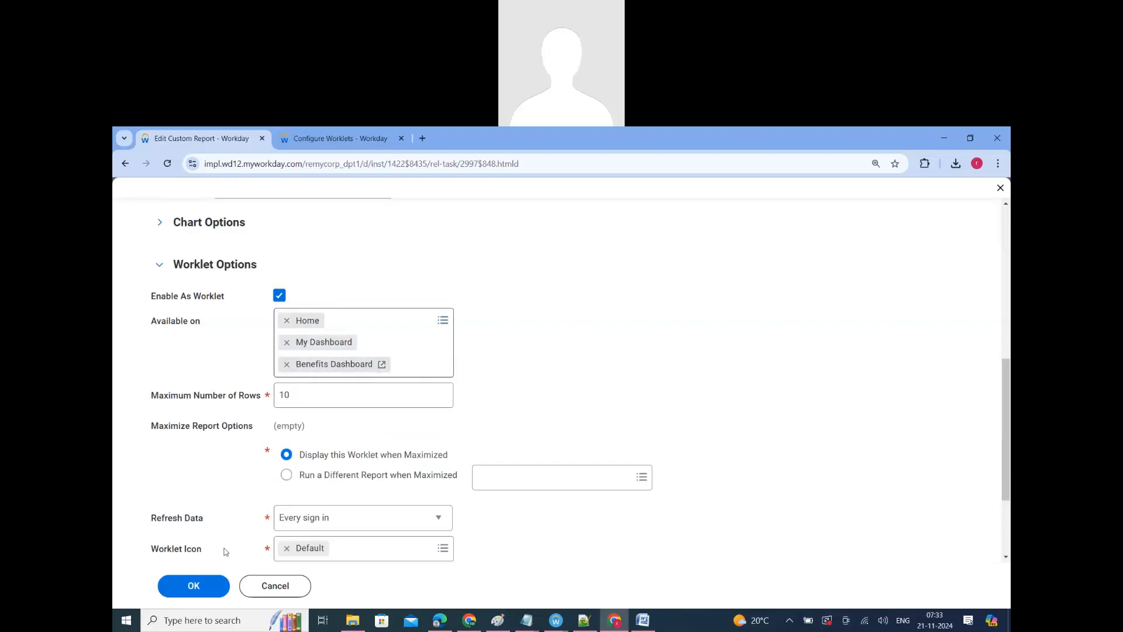
{"action": "left_click", "coordinate": [193, 585]}
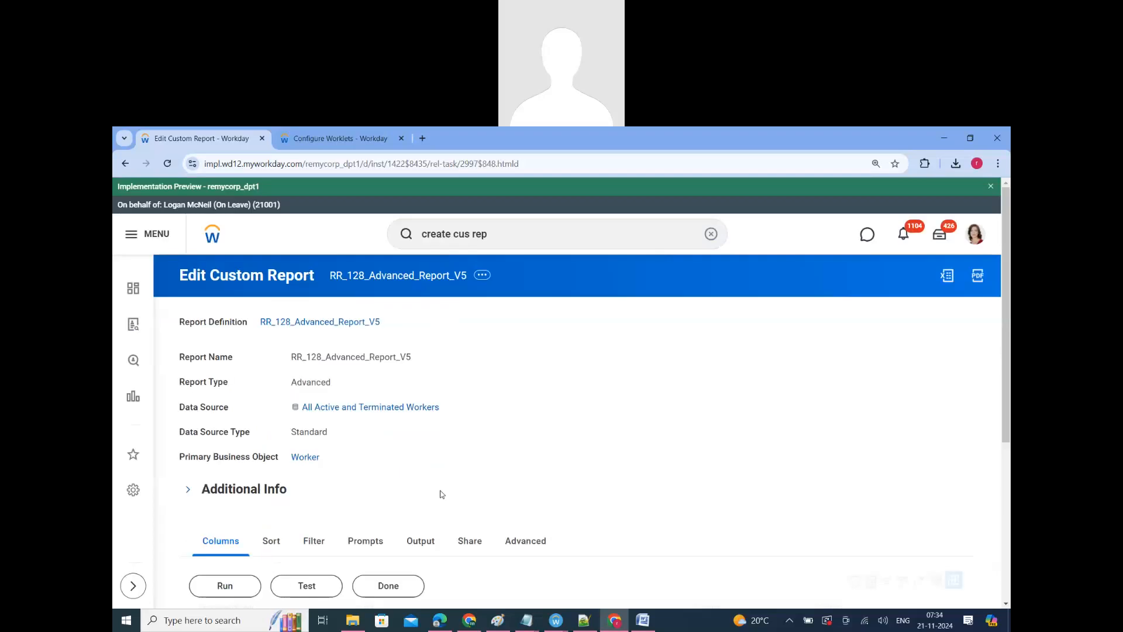
Step: Add RR_128_Advanced_Report_V5 as the first optional worklet of the Benefits Dashboard, save the configuration and return to the dashboard
{"action": "left_click", "coordinate": [325, 138]}
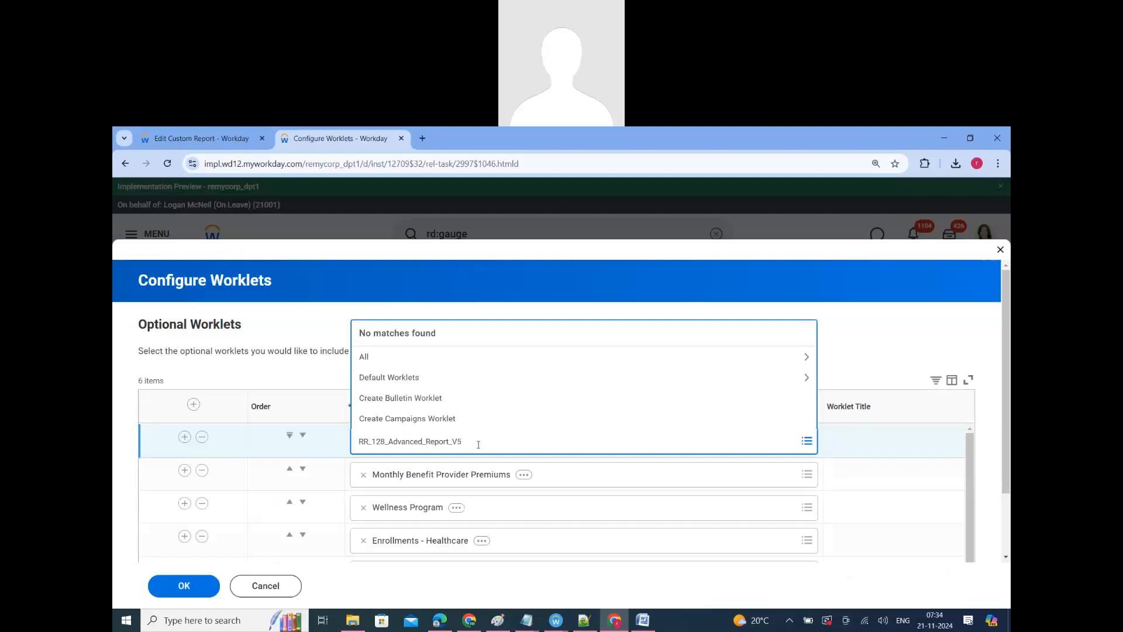
{"action": "key", "text": "Return"}
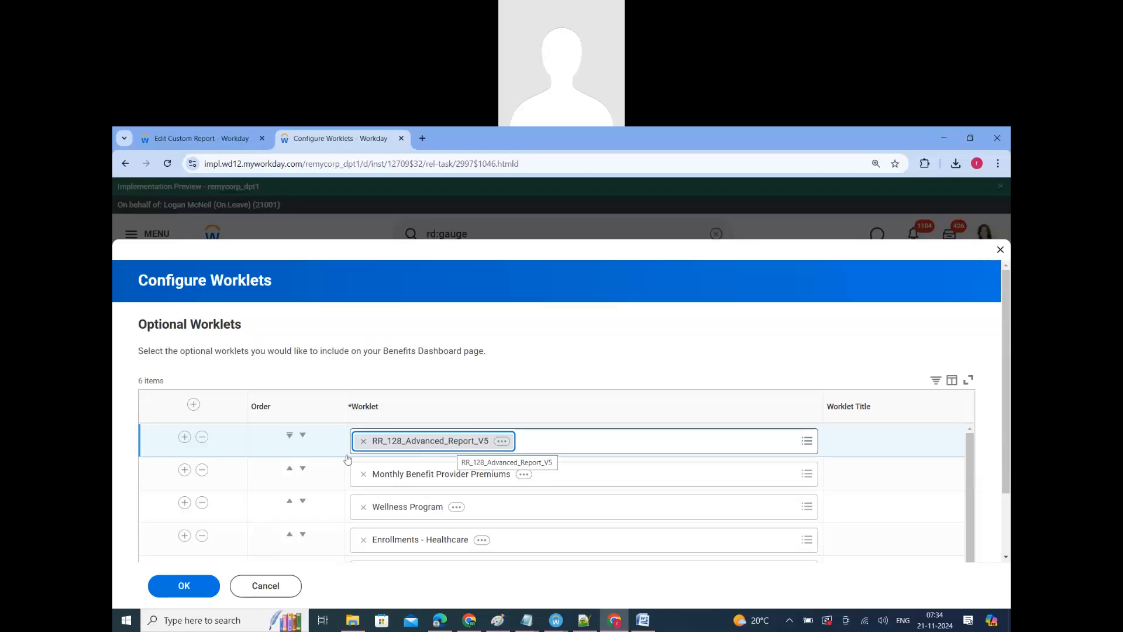
{"action": "left_click", "coordinate": [187, 593]}
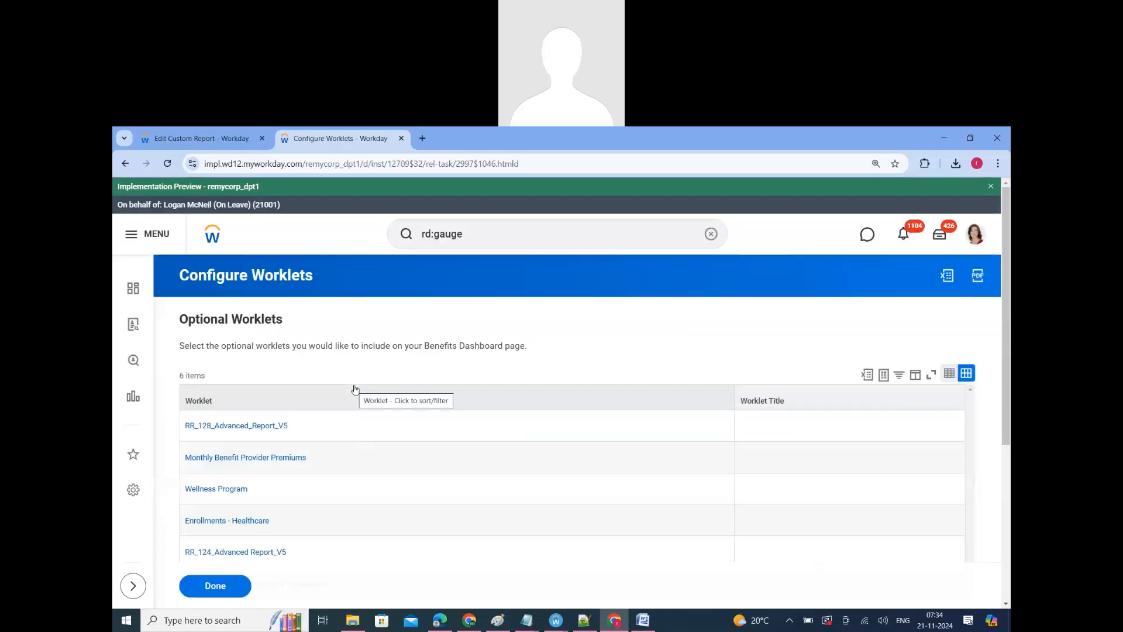
{"action": "left_click", "coordinate": [212, 594]}
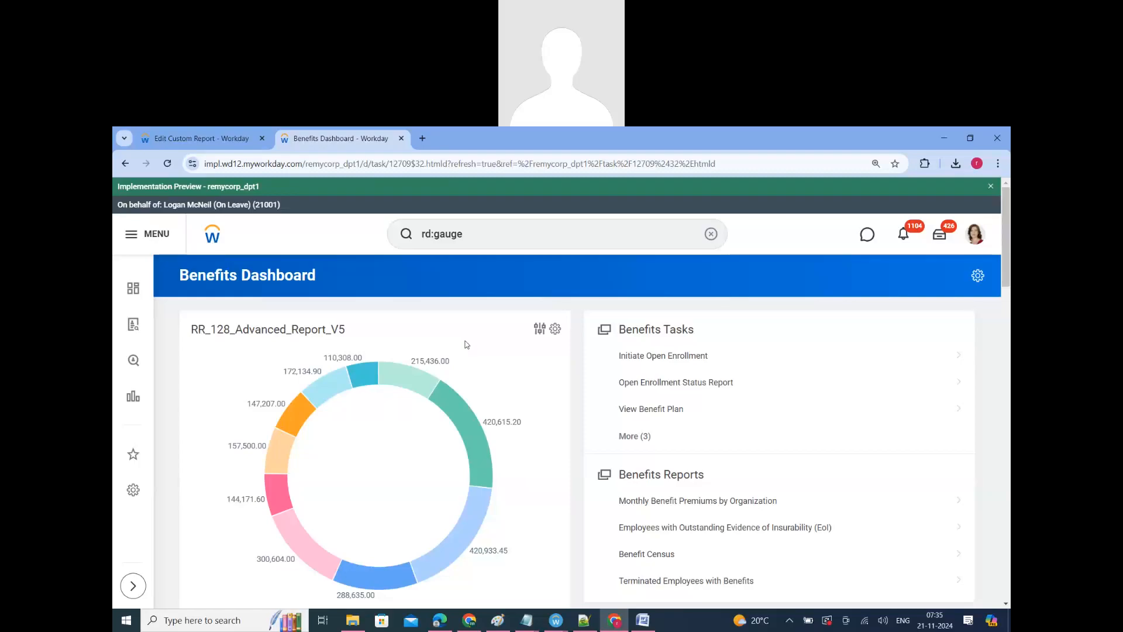
Step: Return to the RR_128_Advanced_Report_V5 definition and view its output settings
{"action": "left_click", "coordinate": [240, 138]}
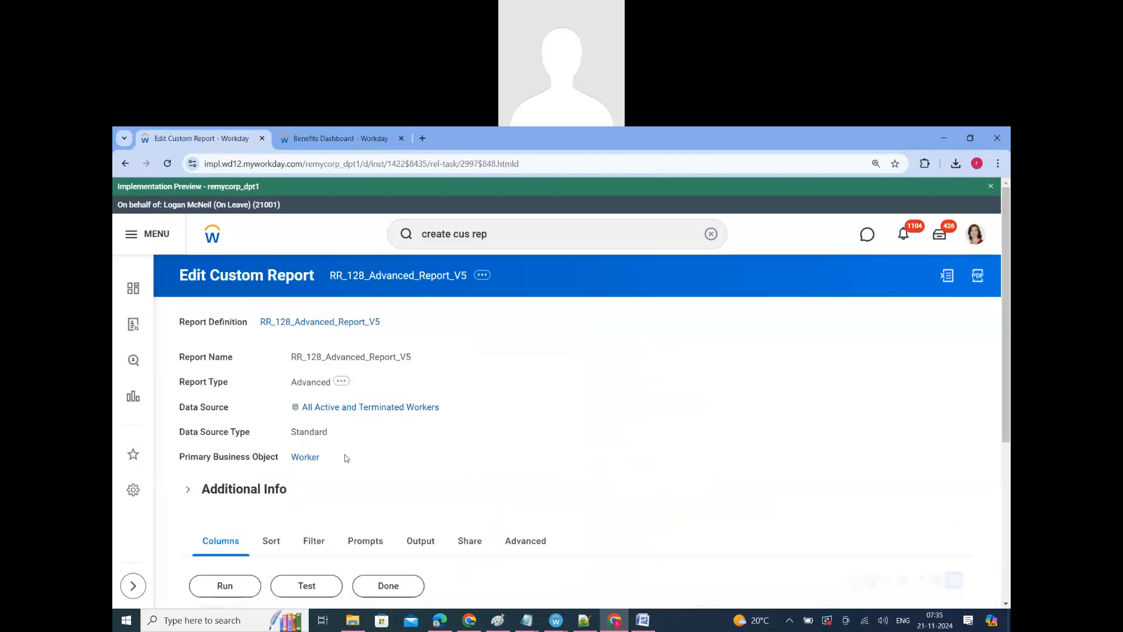
{"action": "scroll", "coordinate": [445, 472], "scroll_direction": "down", "scroll_amount": 2}
{"action": "left_click", "coordinate": [420, 425]}
{"action": "scroll", "coordinate": [375, 467], "scroll_direction": "down", "scroll_amount": 3}
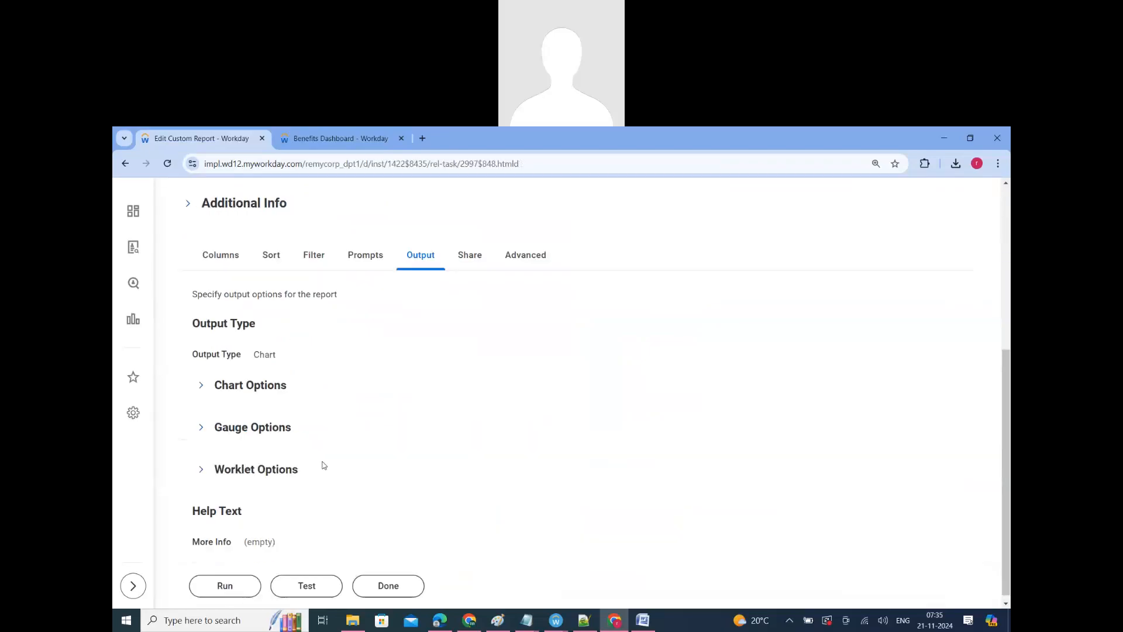
Step: Return to the Benefits Dashboard and examine the RR_128_Advanced_Report_V5 worklet's title, chart and legend
{"action": "left_click_drag", "start_coordinate": [298, 471], "coordinate": [213, 464]}
{"action": "left_click", "coordinate": [332, 138]}
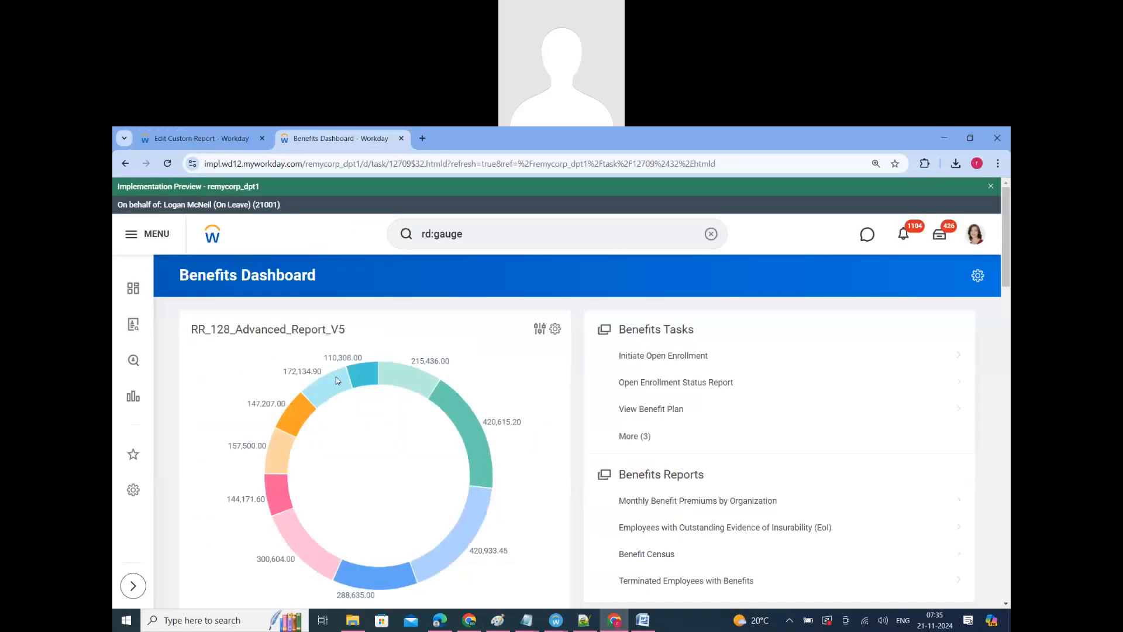
{"action": "scroll", "coordinate": [414, 367], "scroll_direction": "down", "scroll_amount": 1}
{"action": "scroll", "coordinate": [414, 367], "scroll_direction": "down", "scroll_amount": 1}
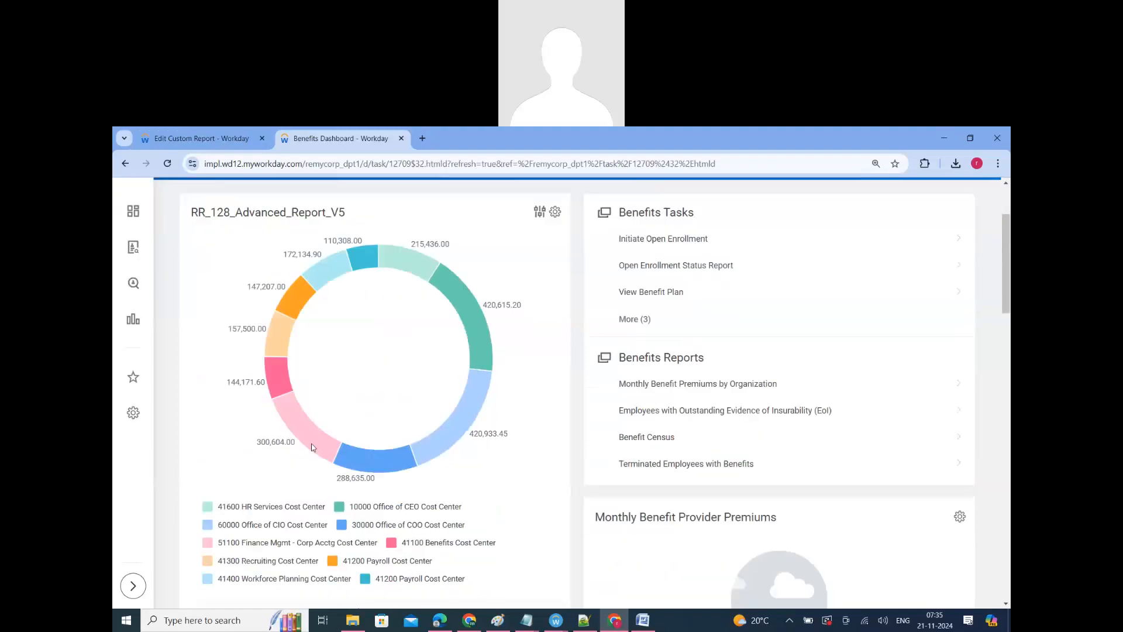
{"action": "scroll", "coordinate": [322, 326], "scroll_direction": "up", "scroll_amount": 1}
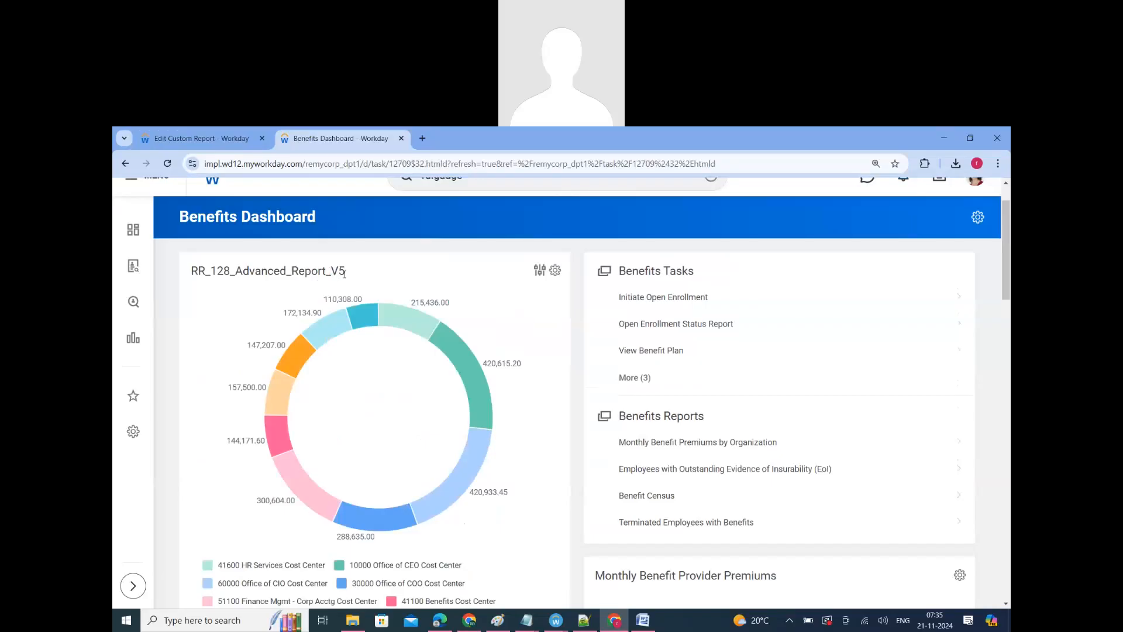
{"action": "left_click_drag", "start_coordinate": [348, 276], "coordinate": [188, 275]}
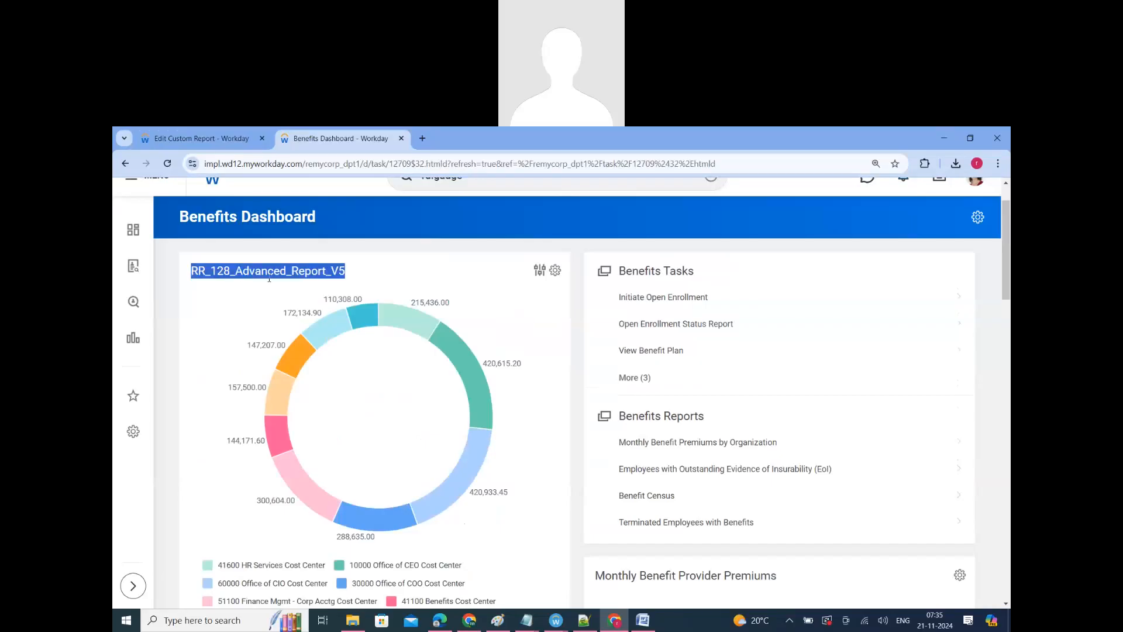
{"action": "scroll", "coordinate": [269, 279], "scroll_direction": "up", "scroll_amount": 1}
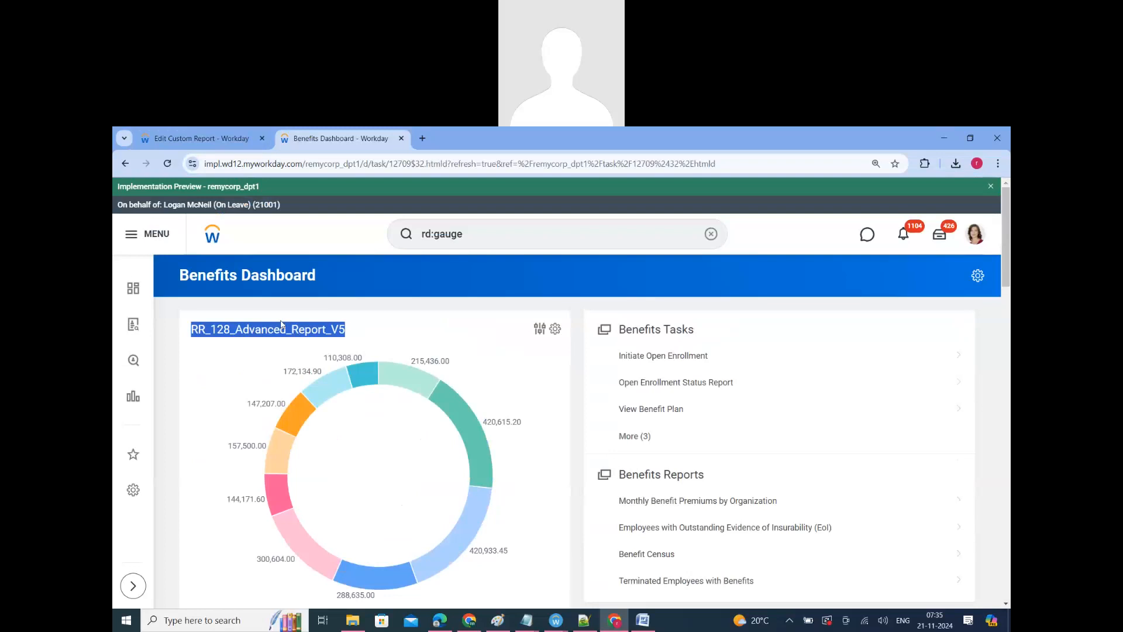
Step: Reopen Benefits Dashboard through the Dashboards app and view the worklets on it
{"action": "left_click", "coordinate": [141, 234]}
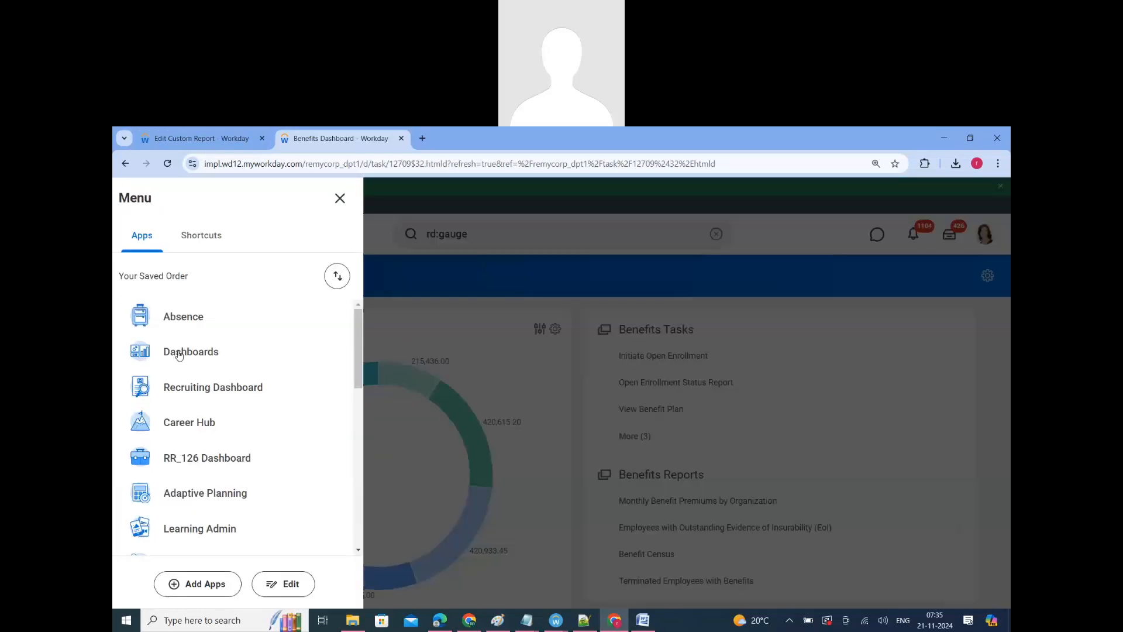
{"action": "left_click", "coordinate": [376, 417]}
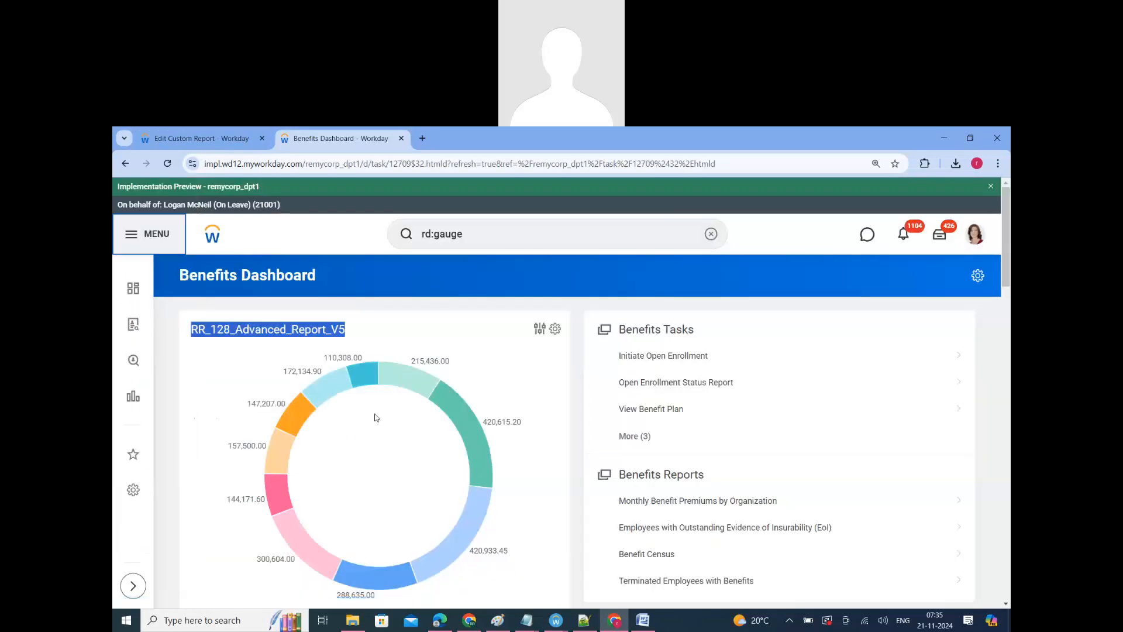
{"action": "scroll", "coordinate": [588, 513], "scroll_direction": "down", "scroll_amount": 3}
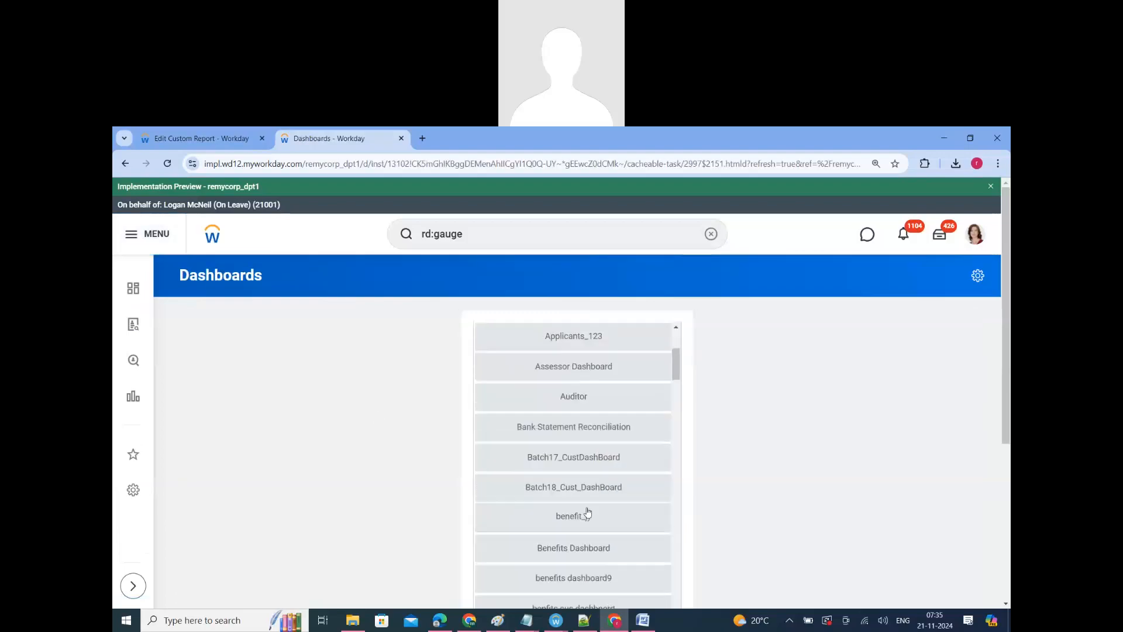
{"action": "scroll", "coordinate": [588, 512], "scroll_direction": "down", "scroll_amount": 1}
{"action": "left_click", "coordinate": [579, 497]}
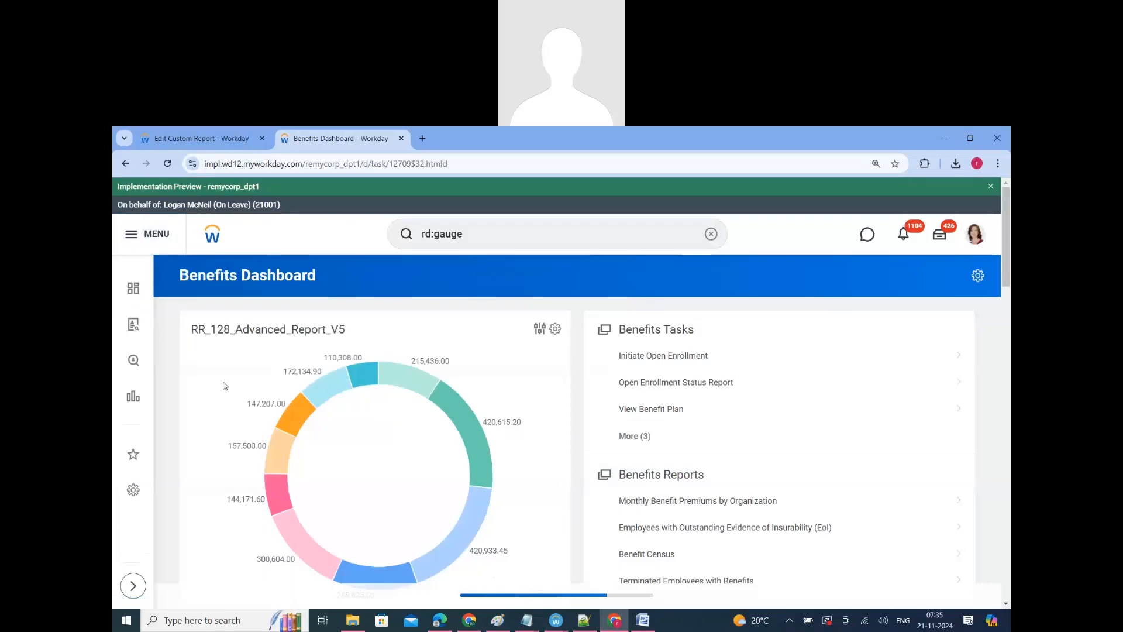
{"action": "scroll", "coordinate": [250, 518], "scroll_direction": "down", "scroll_amount": 3}
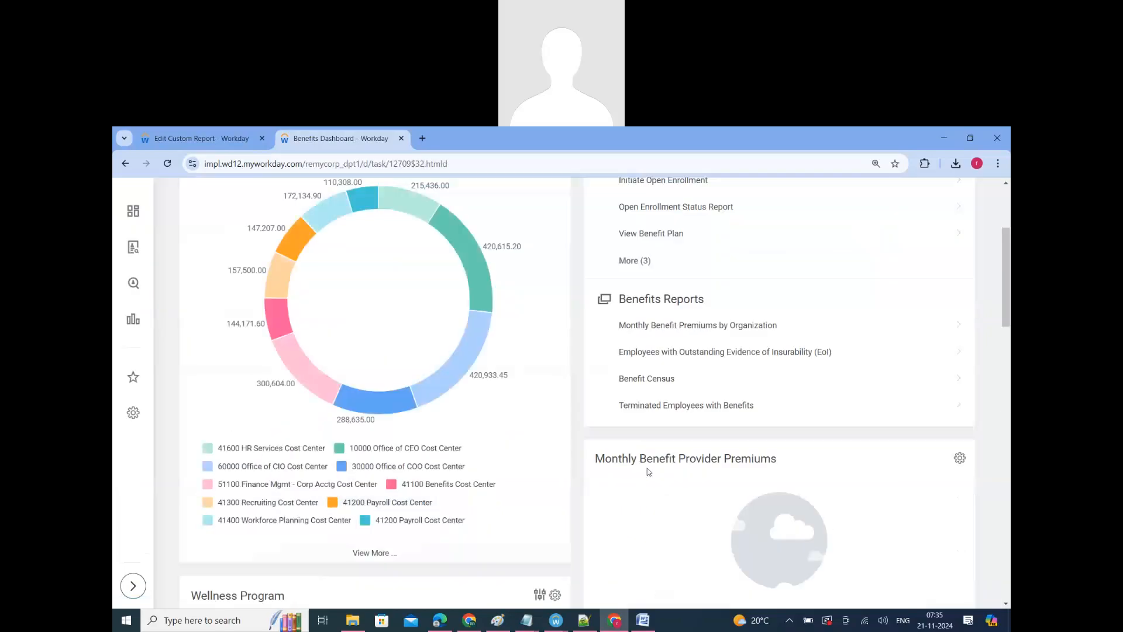
{"action": "scroll", "coordinate": [649, 471], "scroll_direction": "up", "scroll_amount": 3}
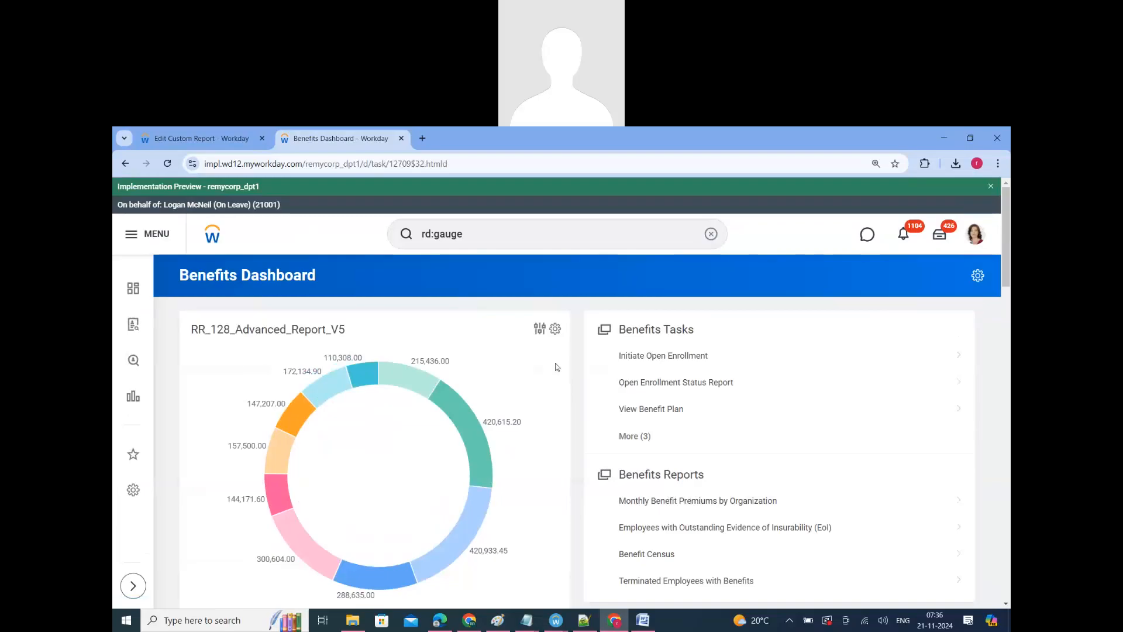
Step: Return to the RR_128_Advanced_Report_V5 definition, open it for editing and show its output settings
{"action": "left_click", "coordinate": [229, 139]}
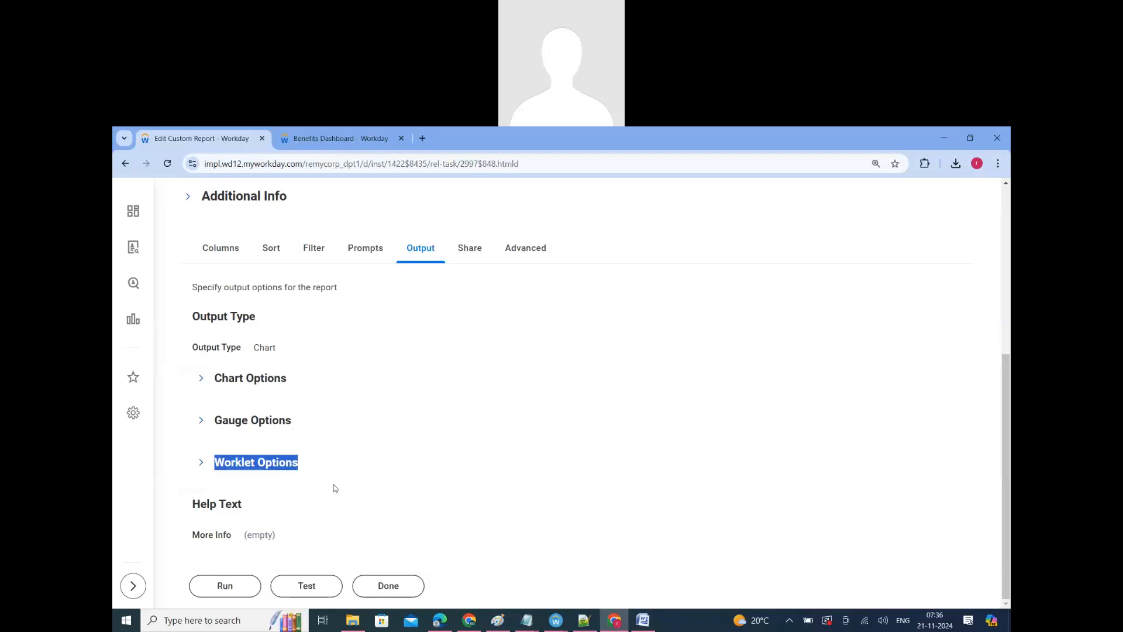
{"action": "scroll", "coordinate": [438, 413], "scroll_direction": "up", "scroll_amount": 5}
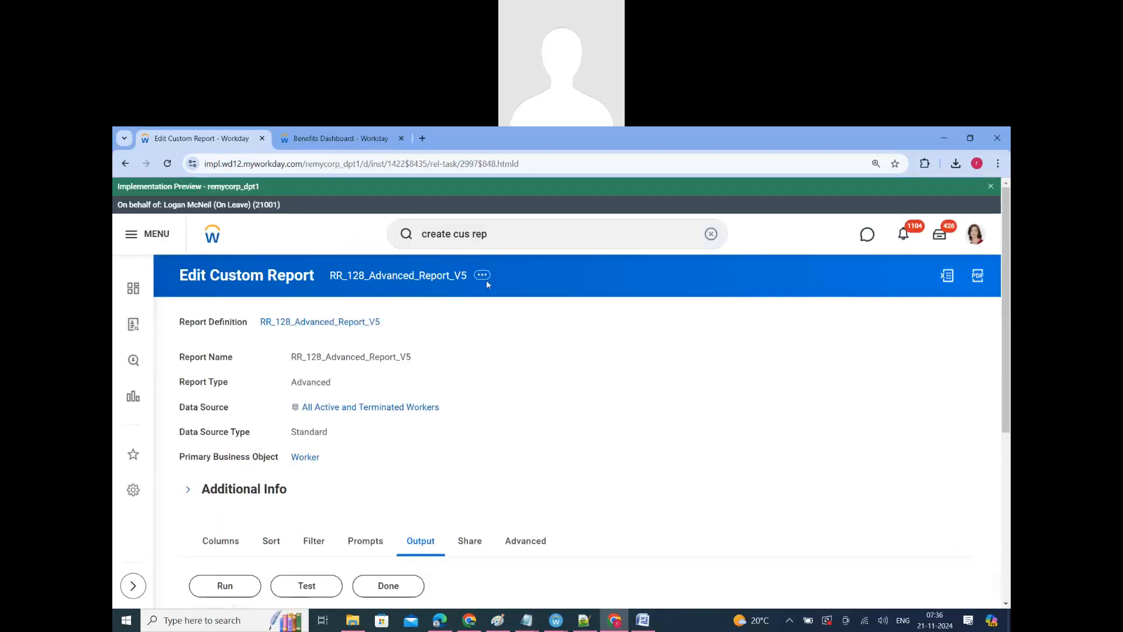
{"action": "left_click", "coordinate": [485, 278]}
{"action": "scroll", "coordinate": [444, 328], "scroll_direction": "down", "scroll_amount": 4}
{"action": "left_click", "coordinate": [437, 245]}
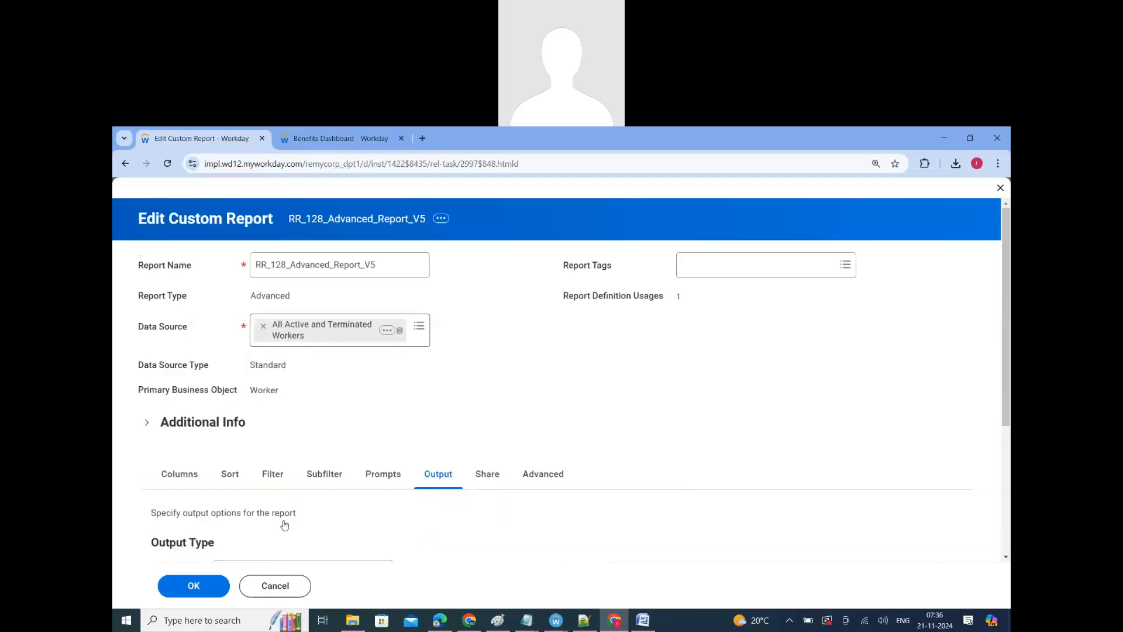
{"action": "scroll", "coordinate": [284, 525], "scroll_direction": "down", "scroll_amount": 4}
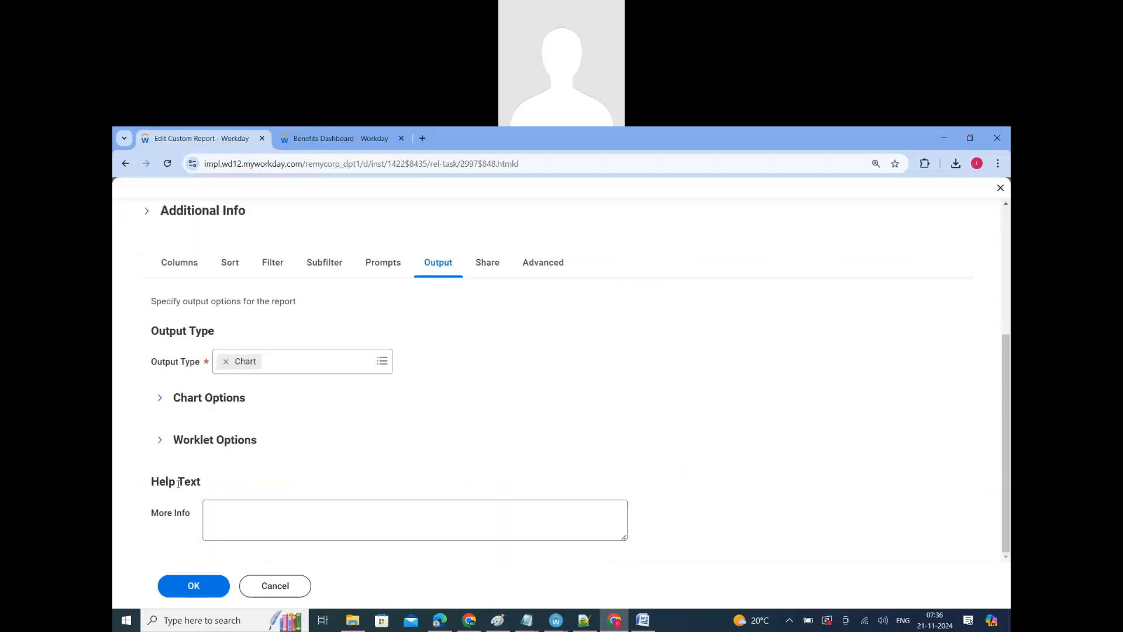
Step: Enter "More Info" as the report's More Info help text and save the report
{"action": "triple_click", "coordinate": [179, 483]}
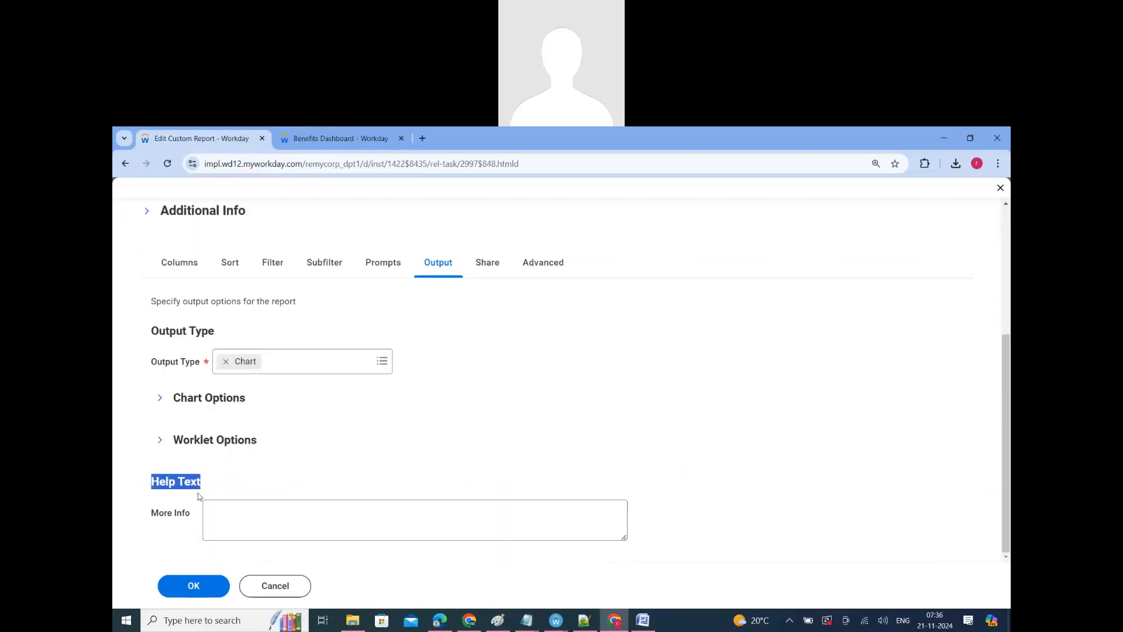
{"action": "triple_click", "coordinate": [165, 515]}
{"action": "key", "text": "ctrl+c"}
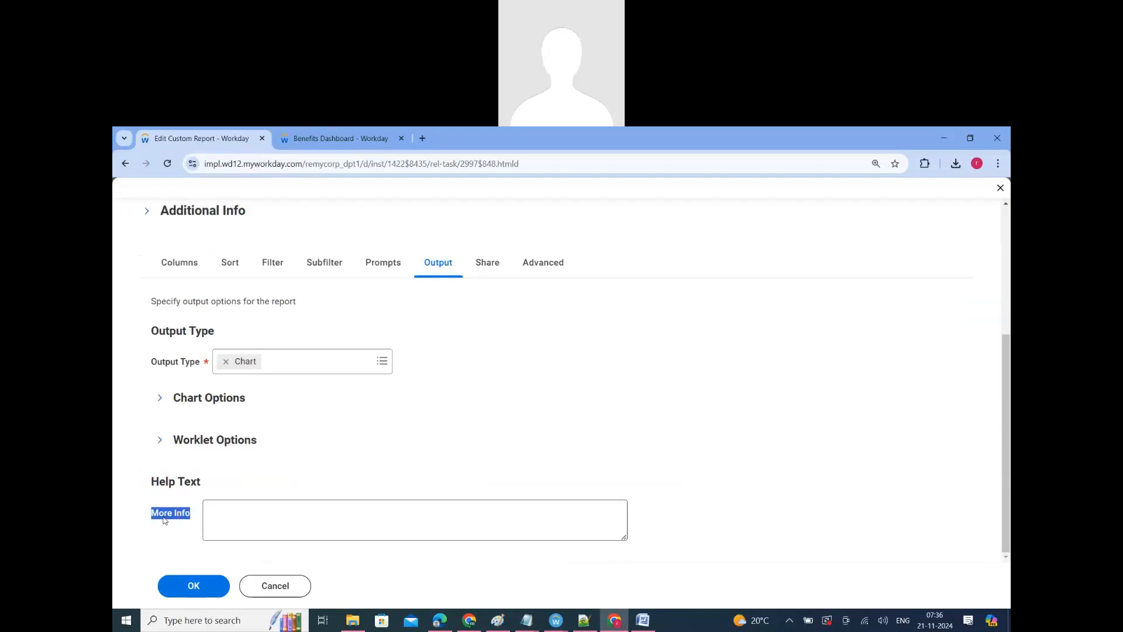
{"action": "left_click", "coordinate": [246, 519]}
{"action": "key", "text": "ctrl+v"}
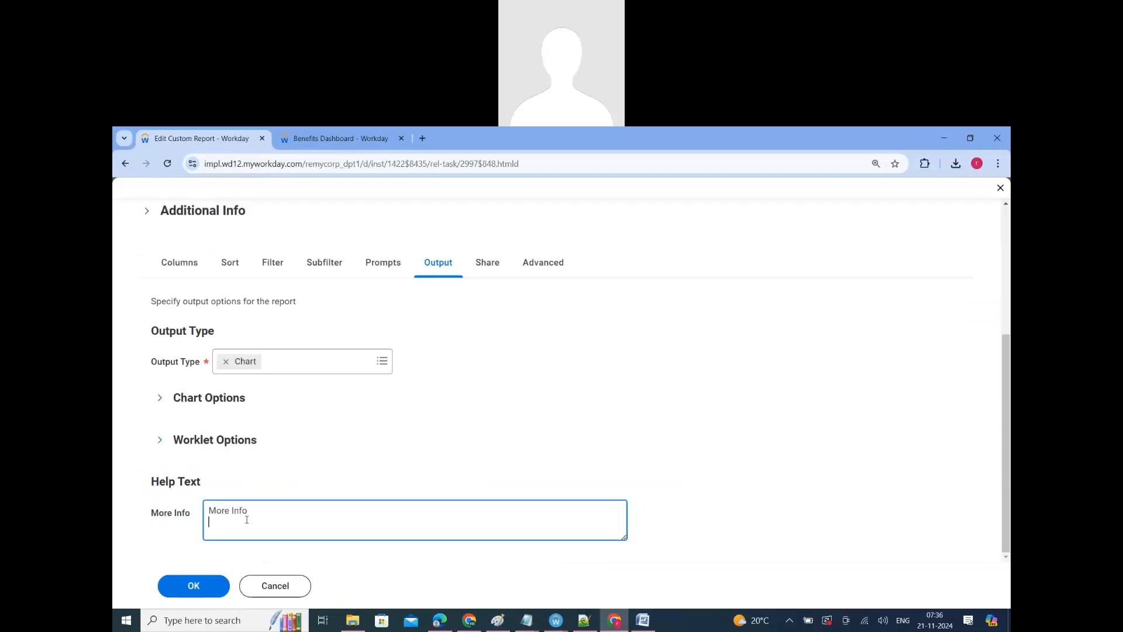
{"action": "key", "text": "Tab"}
{"action": "key", "text": "Return"}
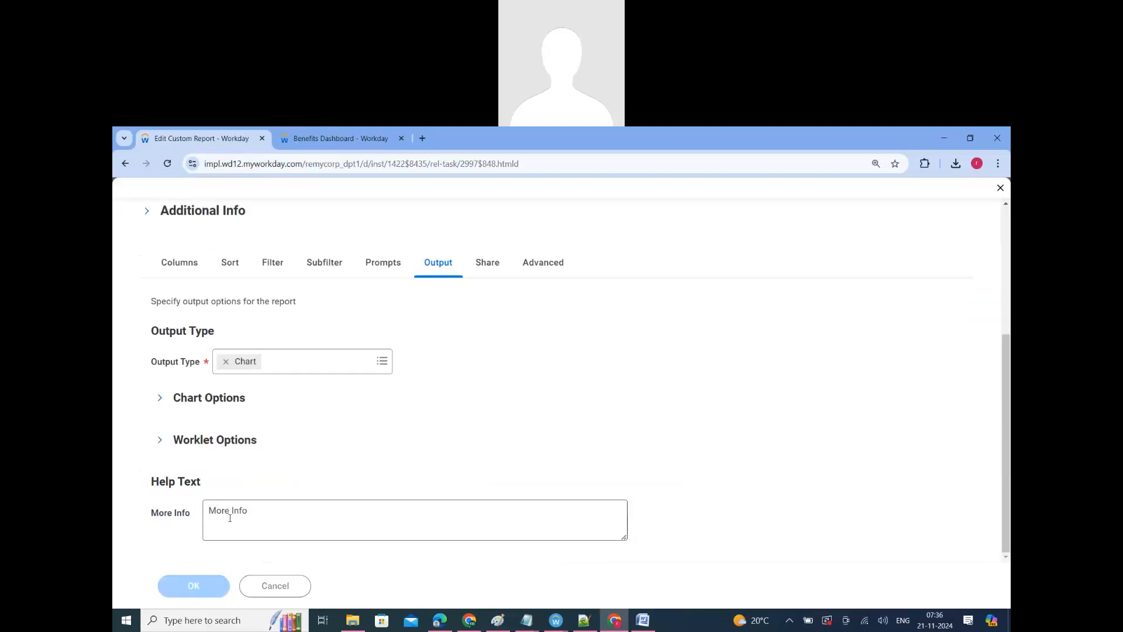
Step: Run RR_128_Advanced_Report_V5 and check where its help text appears in the output
{"action": "scroll", "coordinate": [357, 515], "scroll_direction": "down", "scroll_amount": 5}
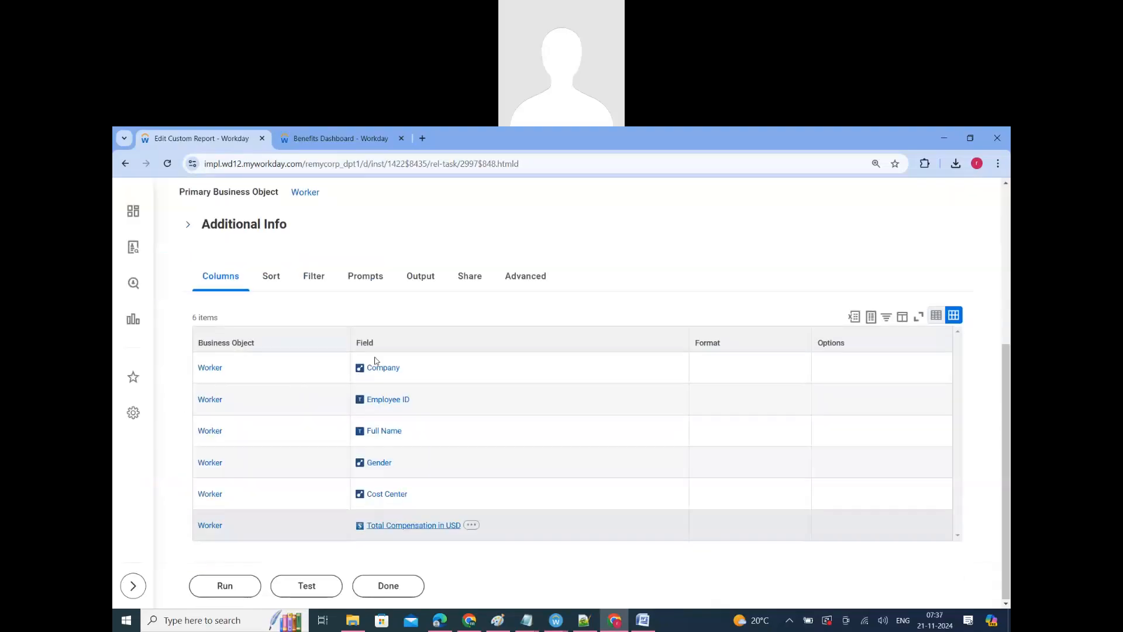
{"action": "left_click", "coordinate": [224, 585]}
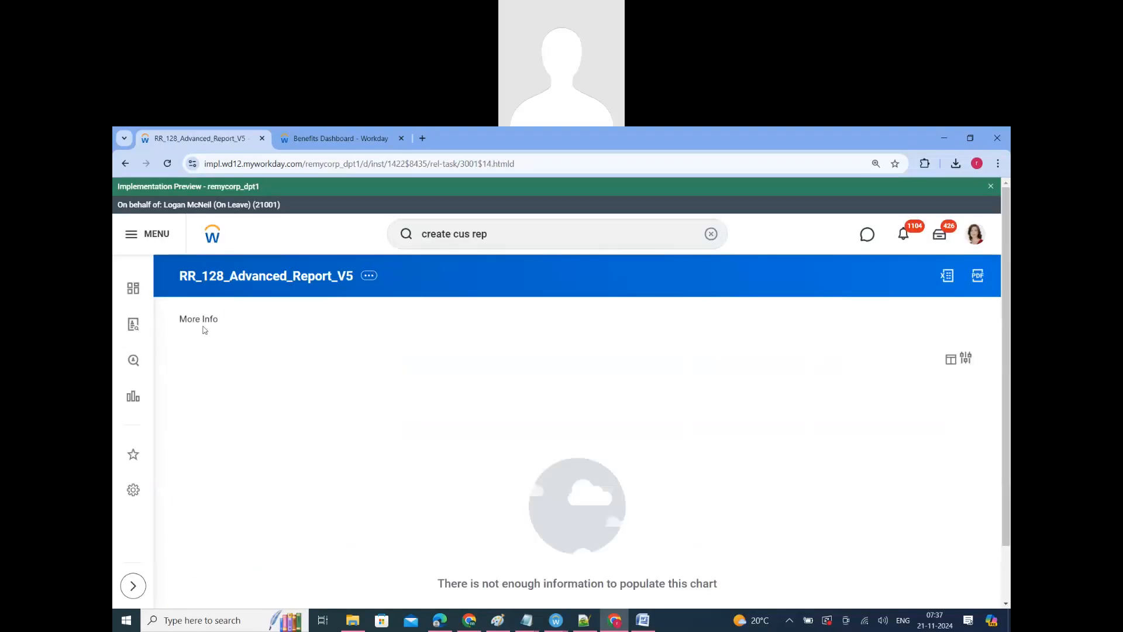
{"action": "triple_click", "coordinate": [204, 330]}
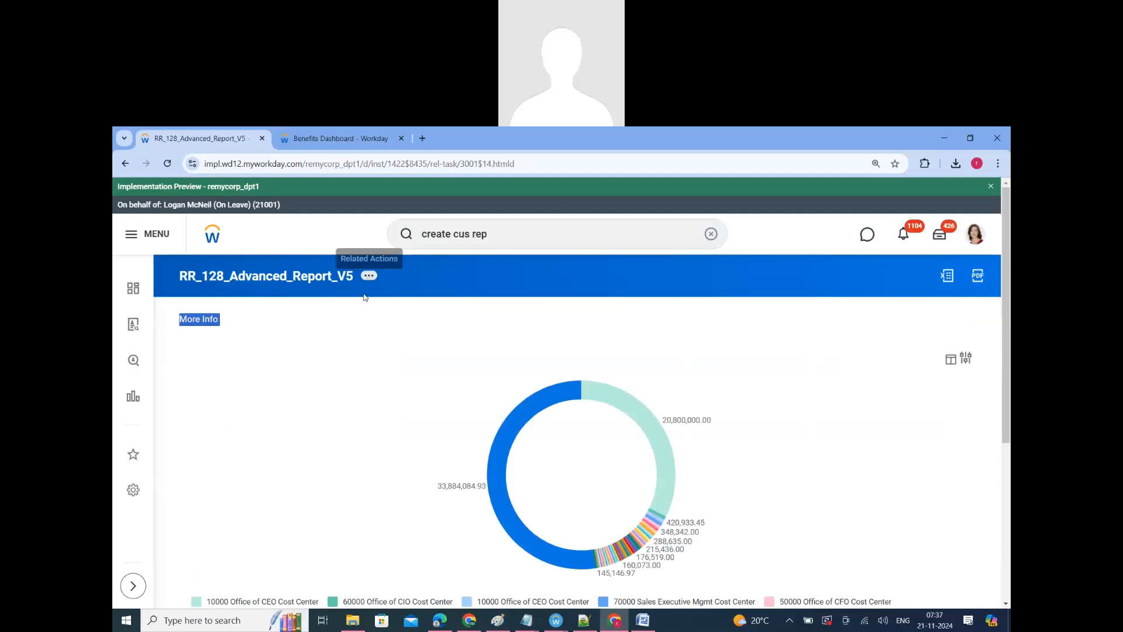
Step: Reopen RR_128_Advanced_Report_V5 for editing and go to the help text in its output settings
{"action": "left_click", "coordinate": [369, 275]}
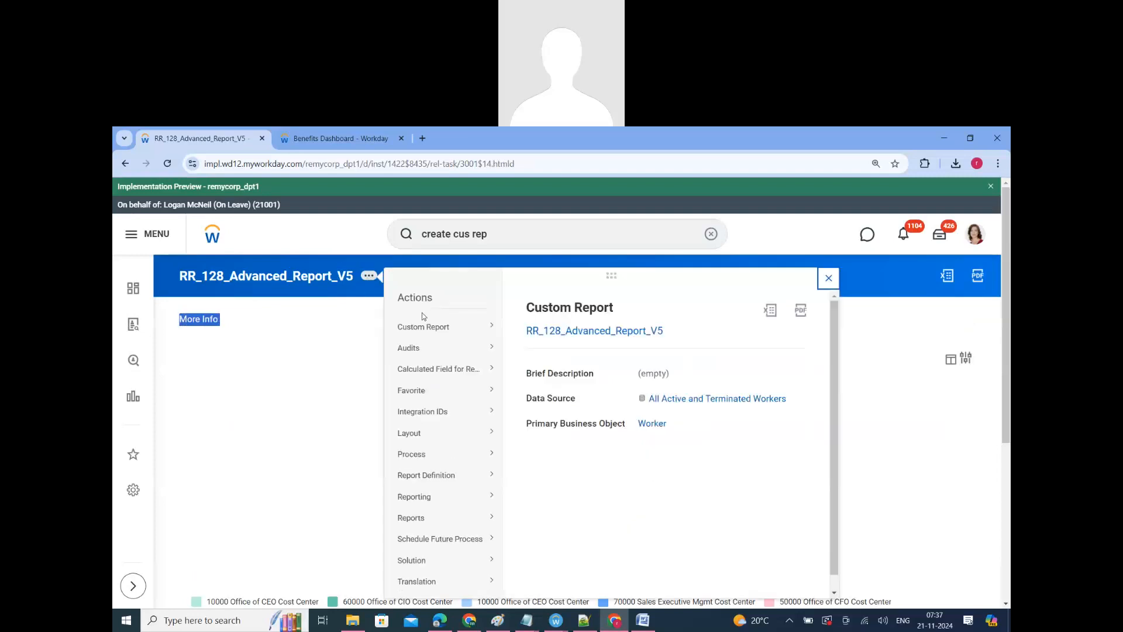
{"action": "mouse_move", "coordinate": [426, 327]}
{"action": "left_click", "coordinate": [525, 329]}
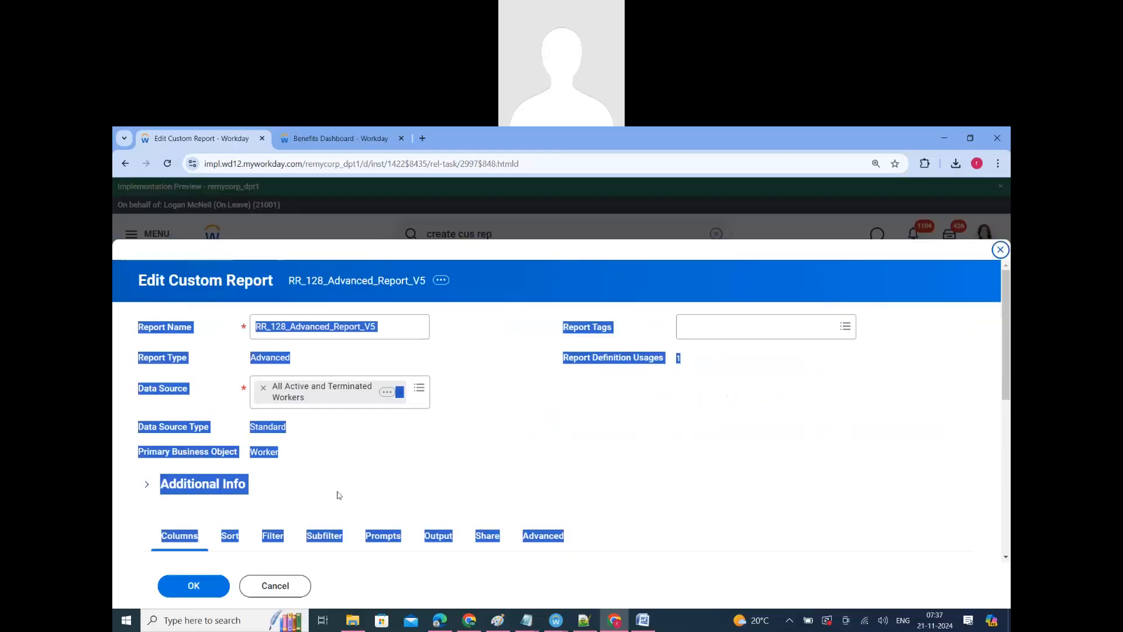
{"action": "scroll", "coordinate": [495, 271], "scroll_direction": "down", "scroll_amount": 5}
{"action": "left_click", "coordinate": [438, 239]}
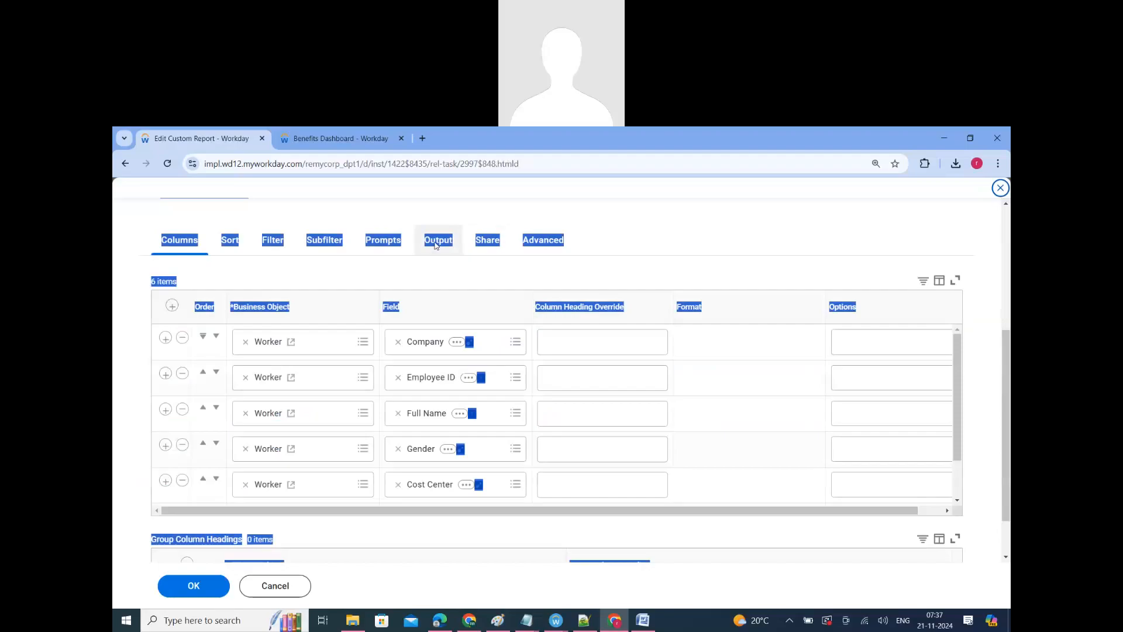
{"action": "scroll", "coordinate": [285, 510], "scroll_direction": "down", "scroll_amount": 4}
Step: Replace the More Info help text with "- EMPLOYEE SALARY DETAILS WITH COST CENTER WISE", save the report and view it in the run output
{"action": "left_click", "coordinate": [285, 509]}
{"action": "key", "text": "ctrl+a"}
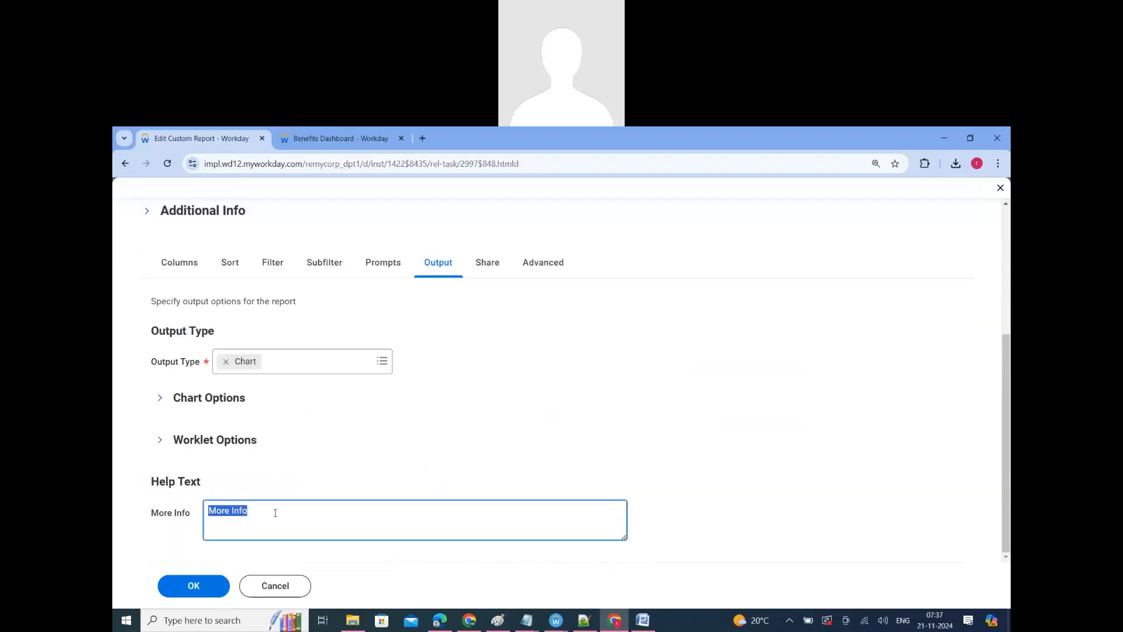
{"action": "type", "text": "- EMPLOYEE SALARY DETAILS"}
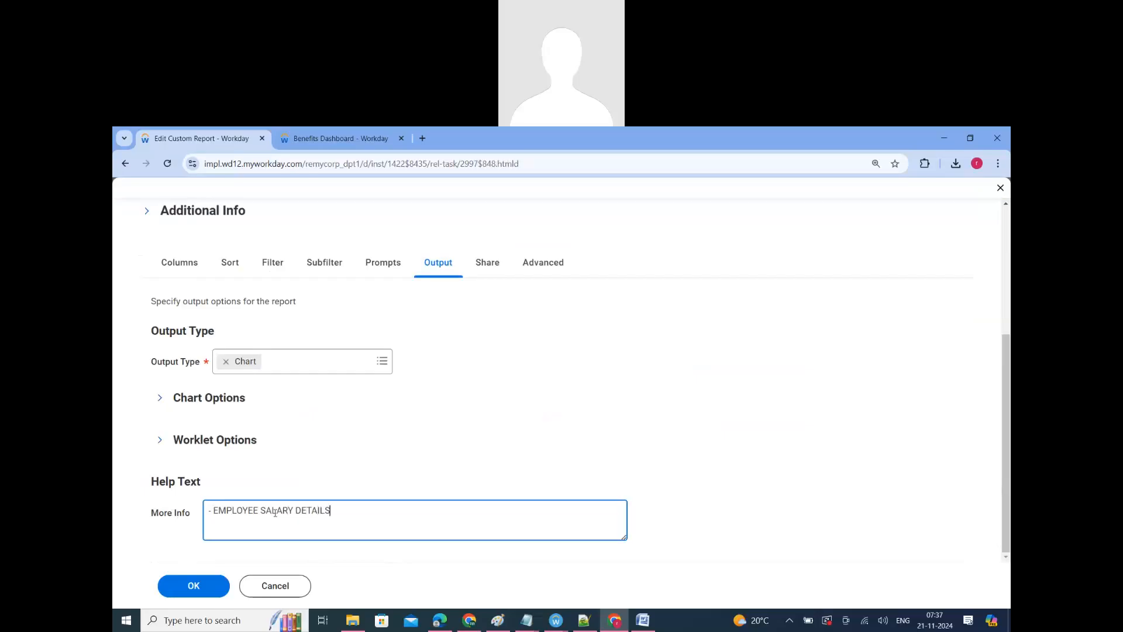
{"action": "type", "text": " WITH COST CENTER WISE"}
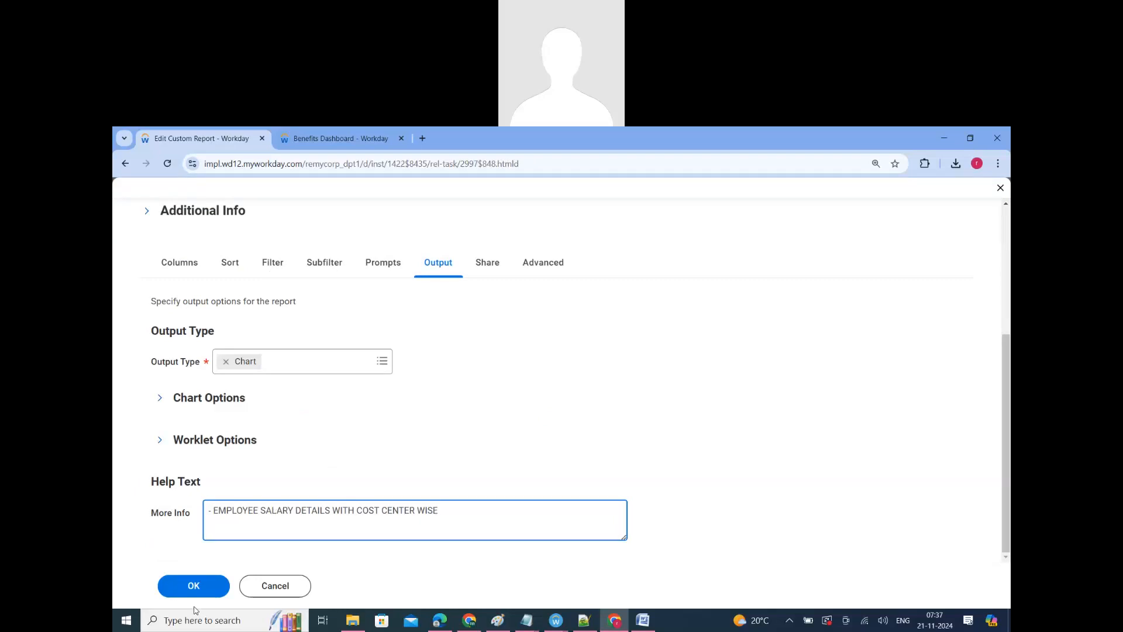
{"action": "left_click", "coordinate": [207, 588]}
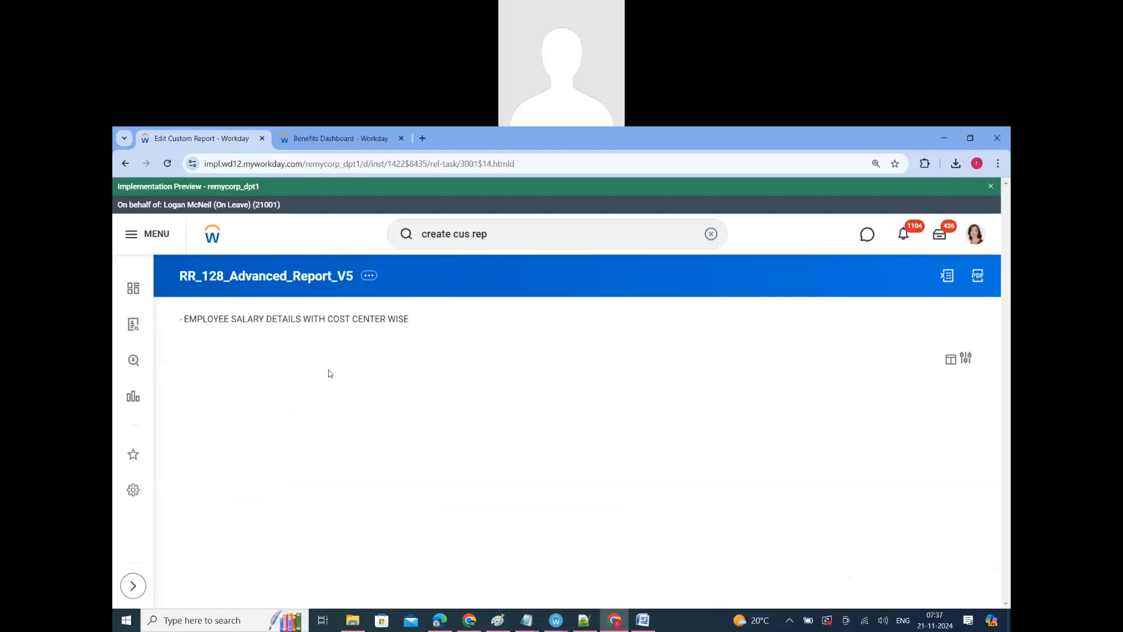
{"action": "triple_click", "coordinate": [297, 323]}
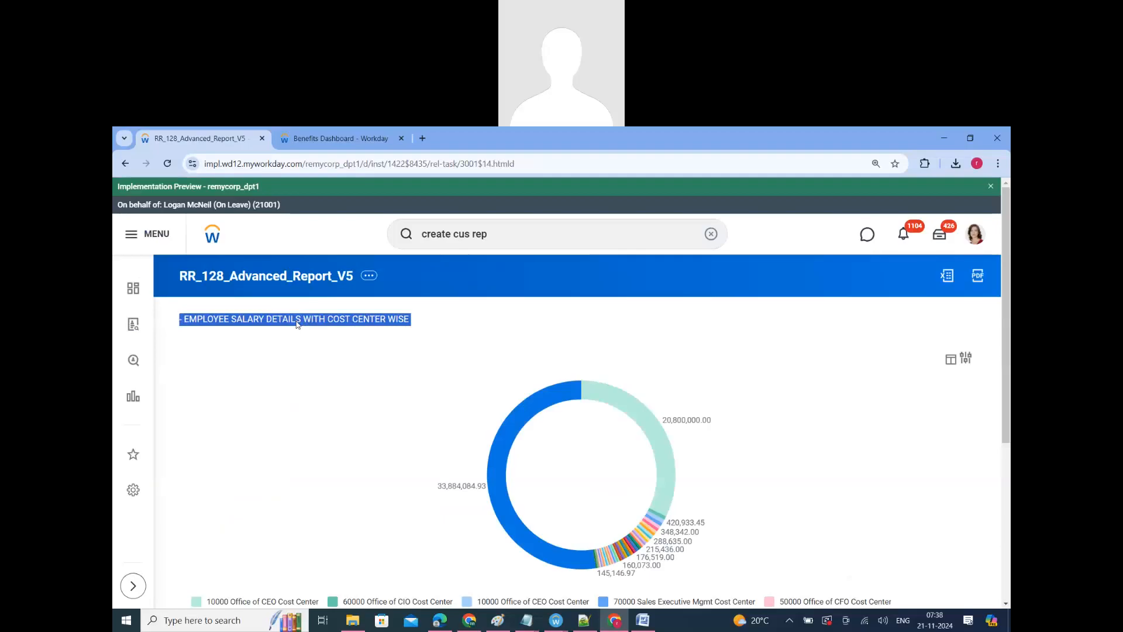
{"action": "triple_click", "coordinate": [296, 322]}
Step: Reopen RR_128_Advanced_Report_V5 for editing and check which output types its output settings offer
{"action": "left_click", "coordinate": [365, 283]}
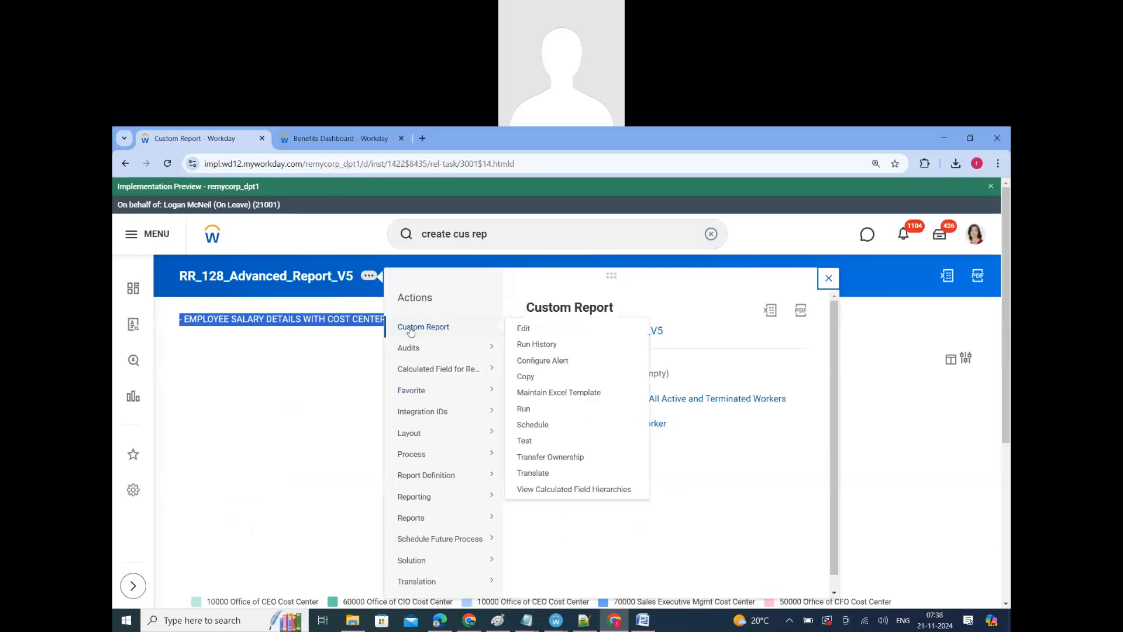
{"action": "left_click", "coordinate": [521, 330]}
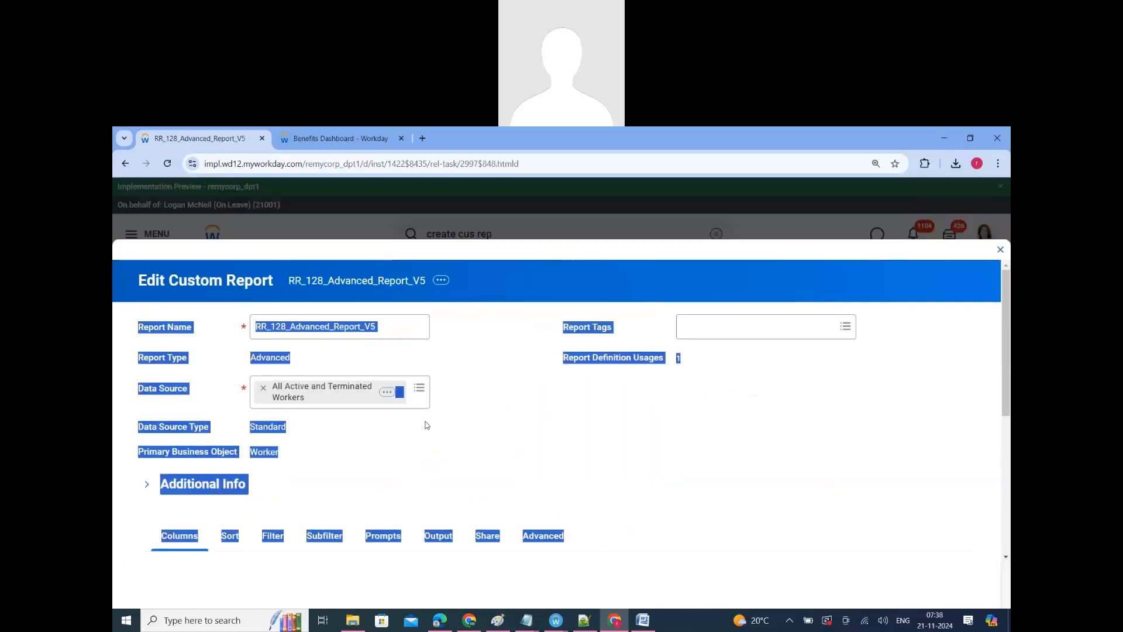
{"action": "scroll", "coordinate": [711, 328], "scroll_direction": "down", "scroll_amount": 3}
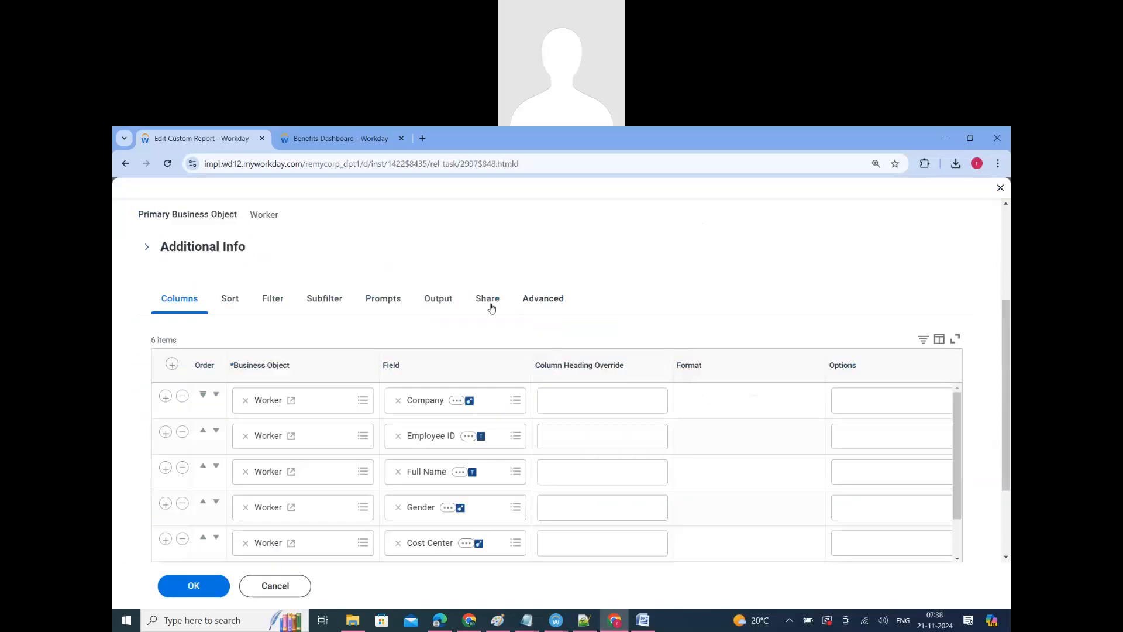
{"action": "left_click", "coordinate": [436, 300]}
{"action": "scroll", "coordinate": [443, 358], "scroll_direction": "up", "scroll_amount": 3}
{"action": "scroll", "coordinate": [446, 379], "scroll_direction": "down", "scroll_amount": 3}
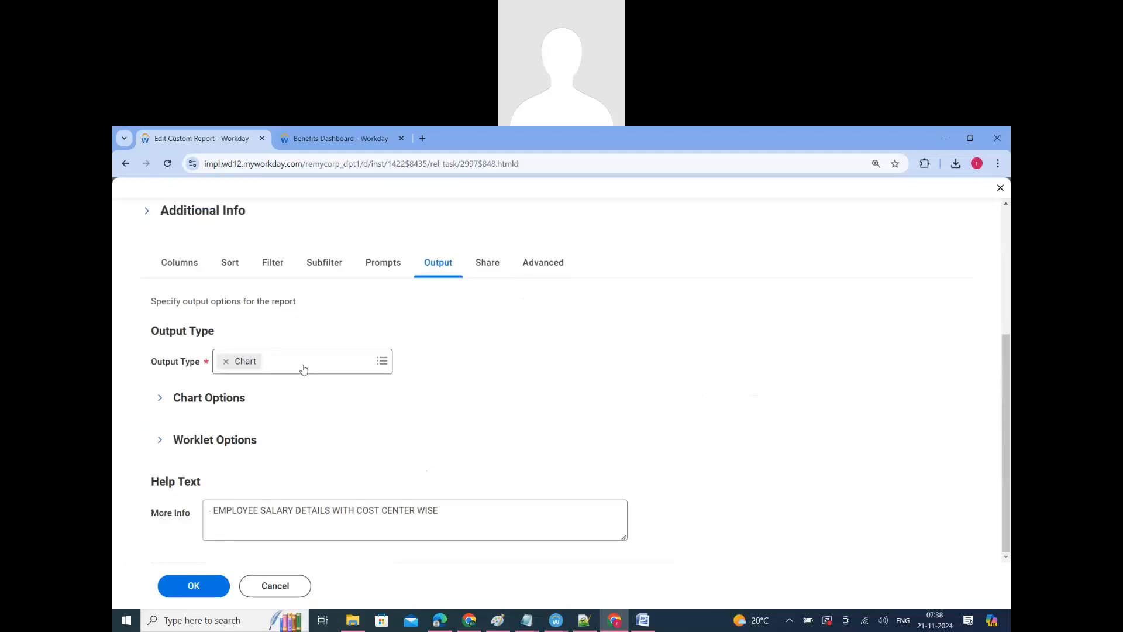
{"action": "left_click", "coordinate": [302, 367]}
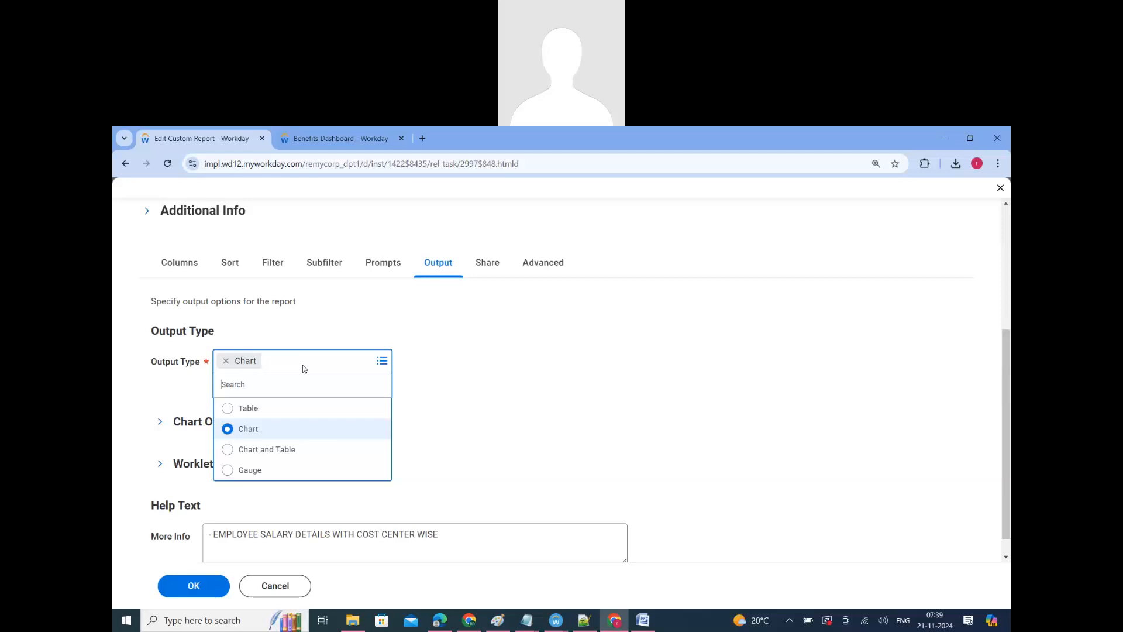
{"action": "left_click", "coordinate": [507, 423]}
Step: Switch to the Word notes ERP_128.docx and highlight the "Turnover Gauge for Manager" example and the sample gauge report link
{"action": "left_click", "coordinate": [639, 622]}
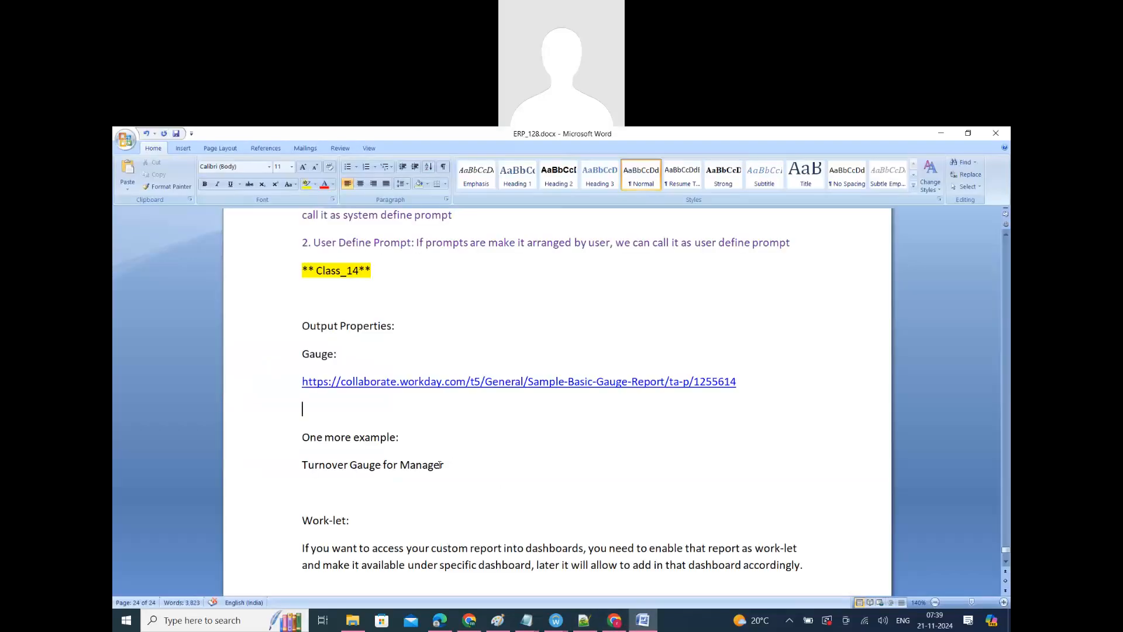
{"action": "left_click_drag", "start_coordinate": [444, 465], "coordinate": [266, 439]}
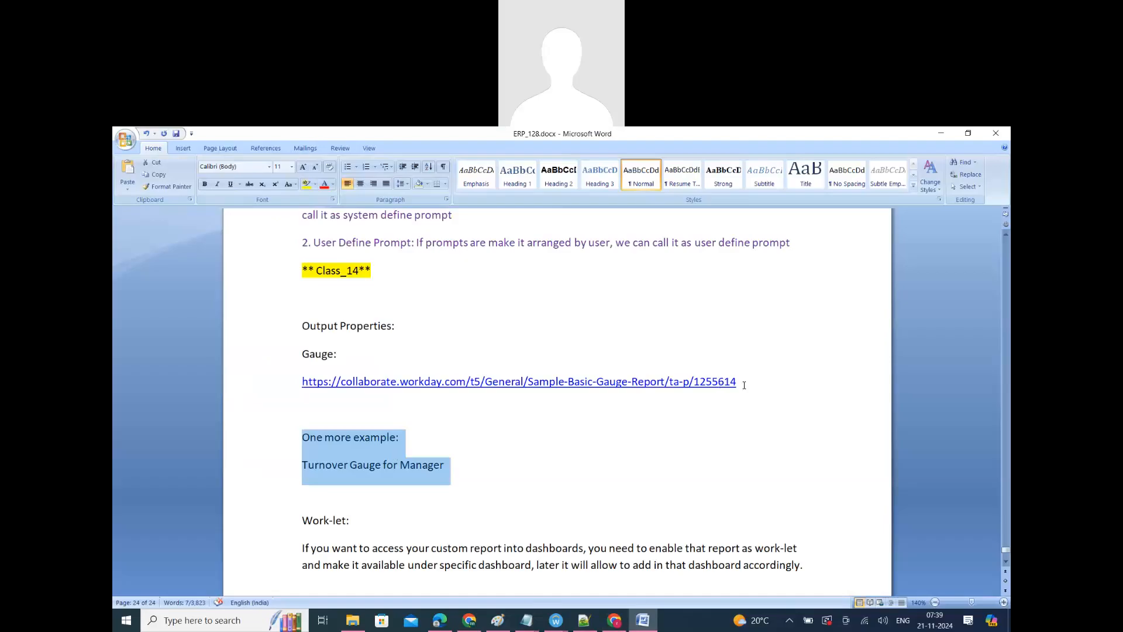
{"action": "left_click_drag", "start_coordinate": [725, 384], "coordinate": [674, 384]}
{"action": "left_click_drag", "start_coordinate": [387, 379], "coordinate": [297, 383]}
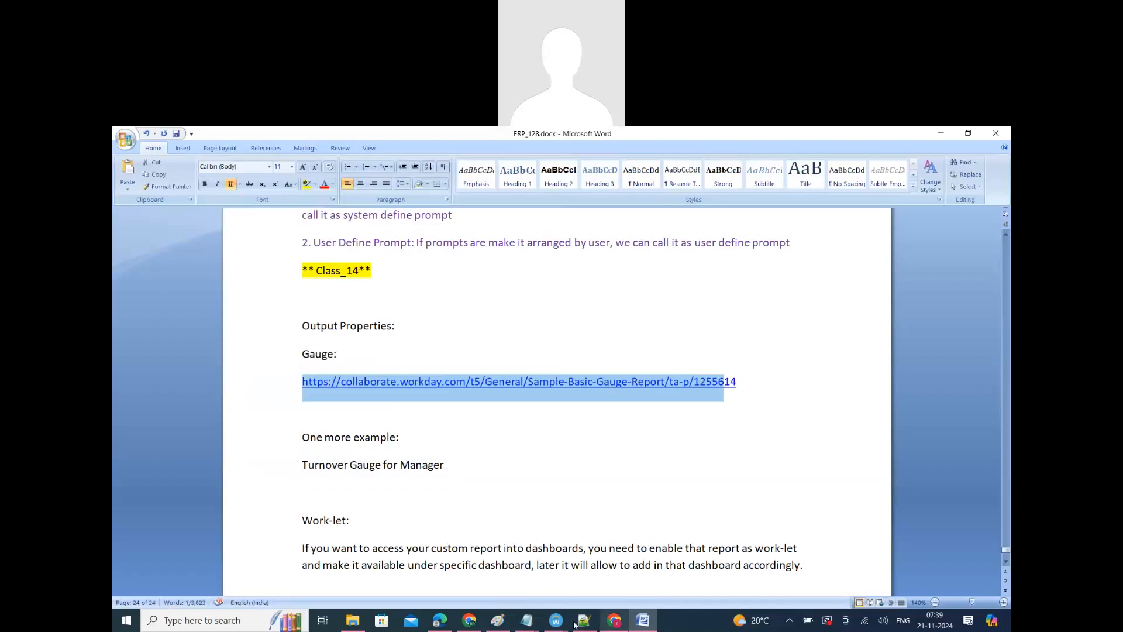
Step: Return to the report editor in Chrome and review the worklet options, including the dashboards the report is available on
{"action": "mouse_move", "coordinate": [614, 621]}
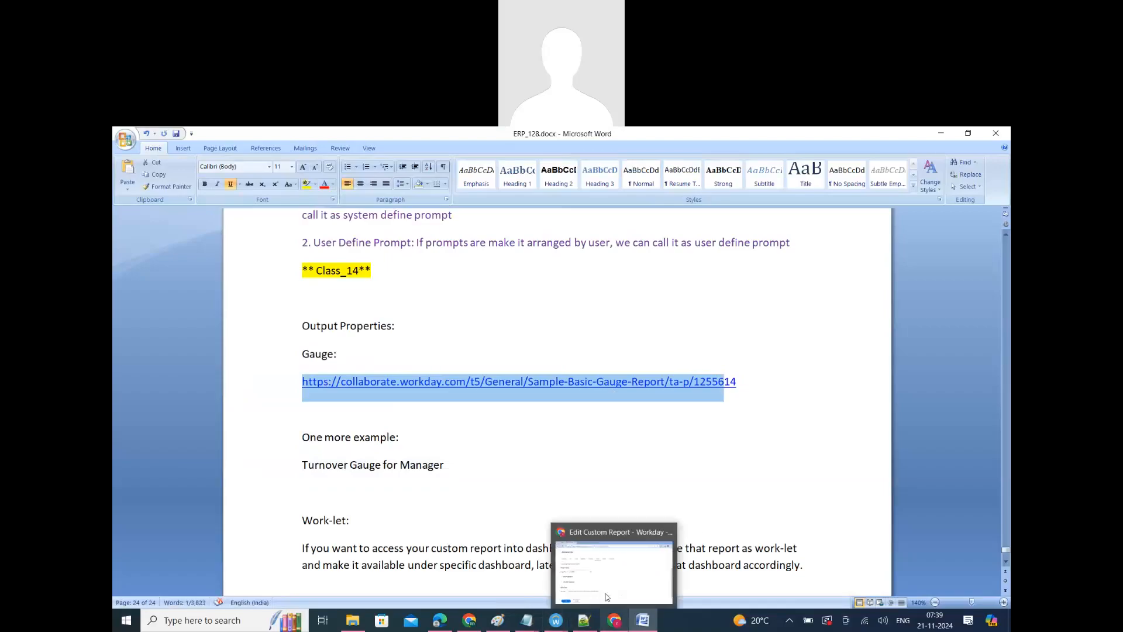
{"action": "left_click", "coordinate": [607, 598]}
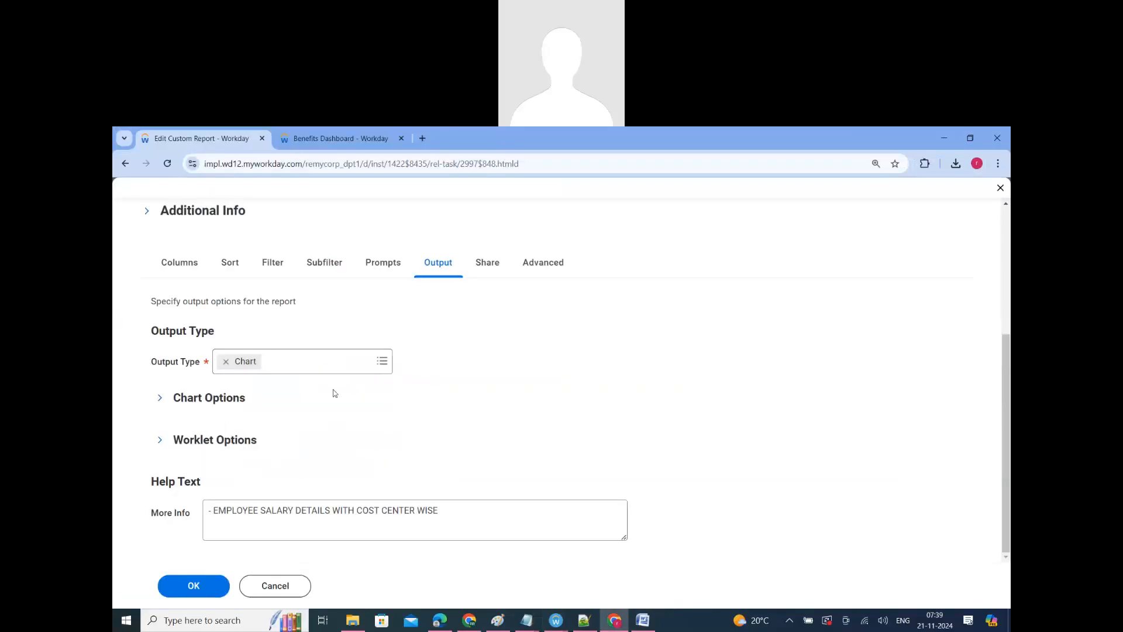
{"action": "scroll", "coordinate": [362, 438], "scroll_direction": "down", "scroll_amount": 4}
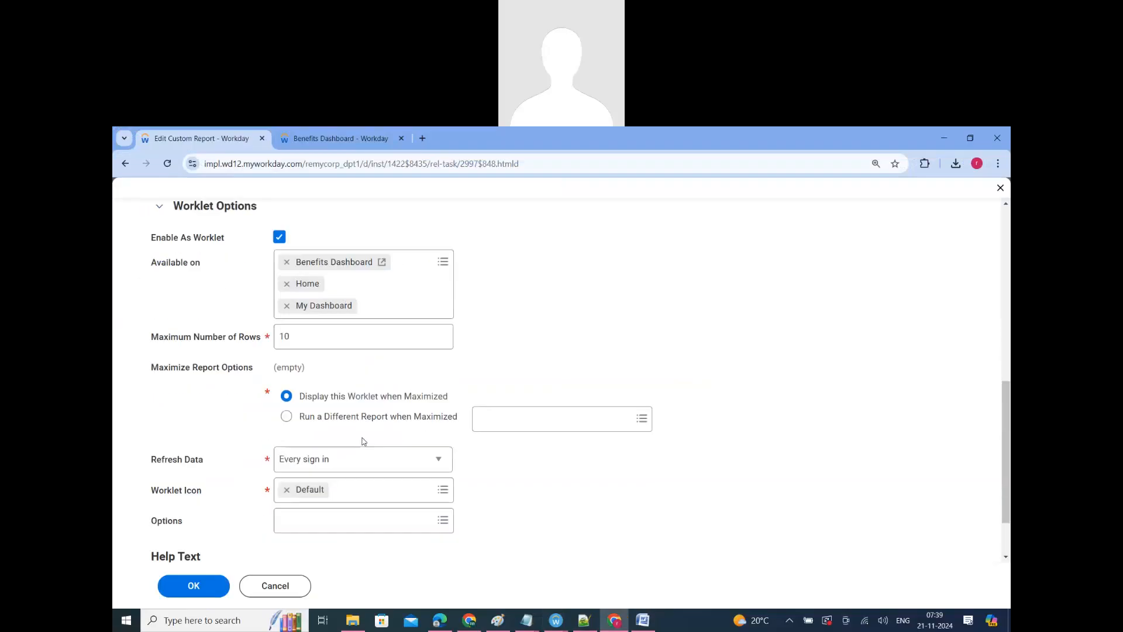
{"action": "scroll", "coordinate": [296, 399], "scroll_direction": "up", "scroll_amount": 2}
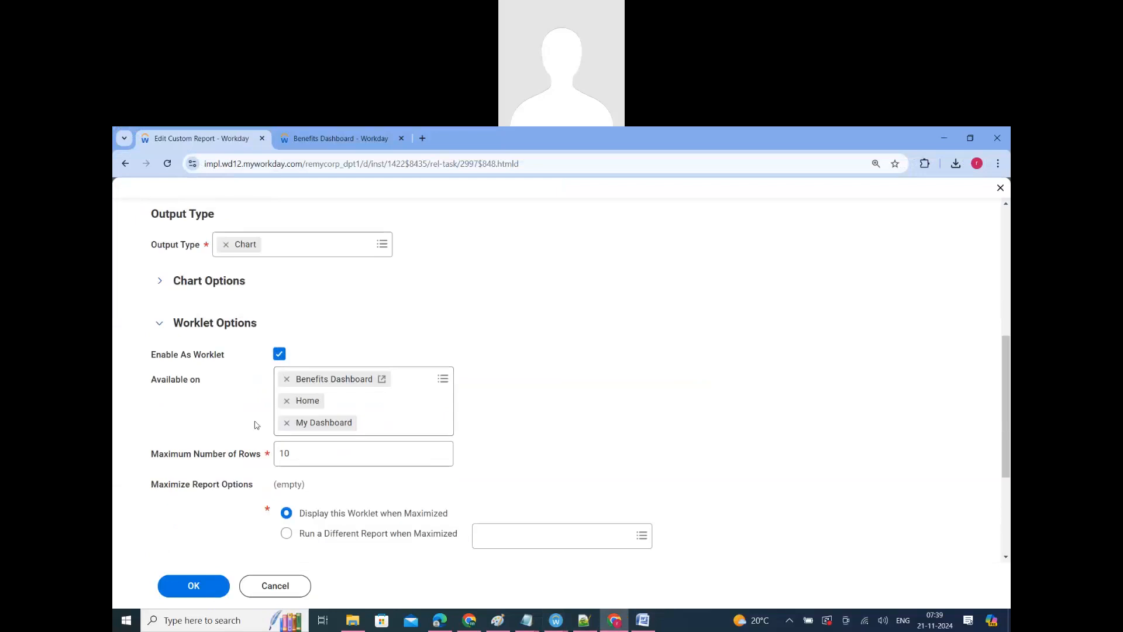
{"action": "mouse_move", "coordinate": [204, 398]}
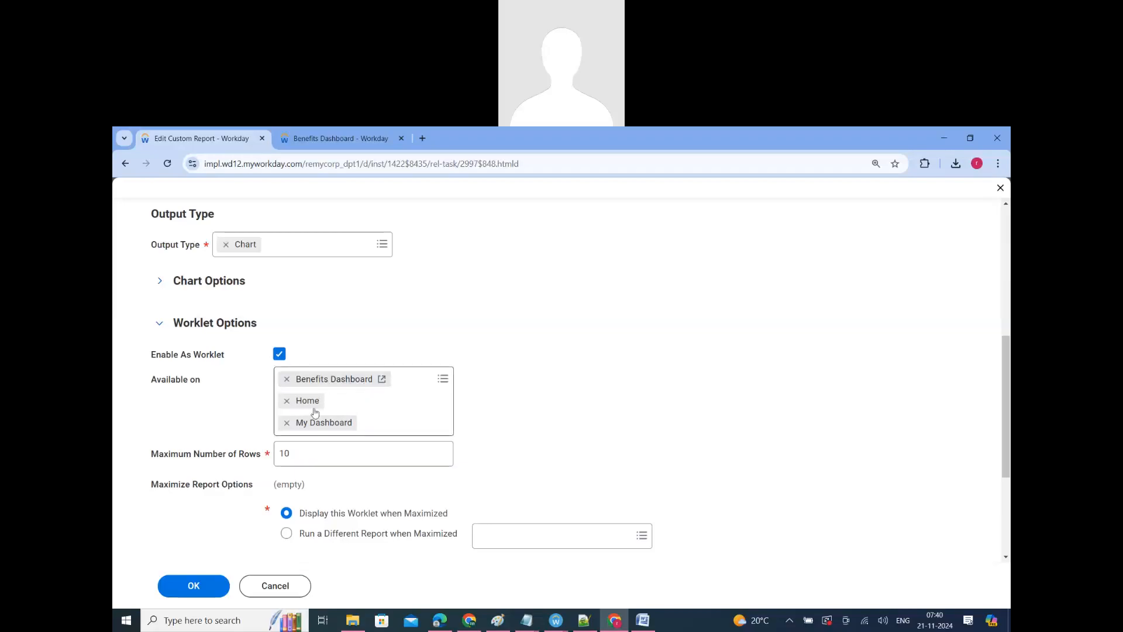
{"action": "left_click", "coordinate": [159, 323]}
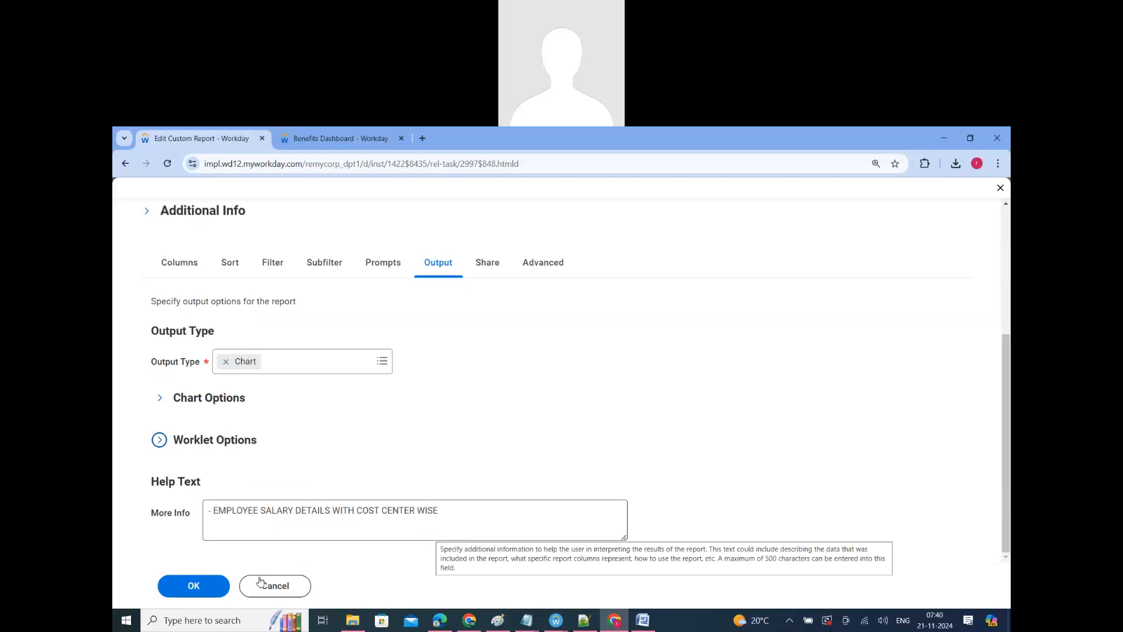
Step: Save the report and review the output type, option sections and help text in the saved definition's output settings
{"action": "left_click", "coordinate": [189, 585]}
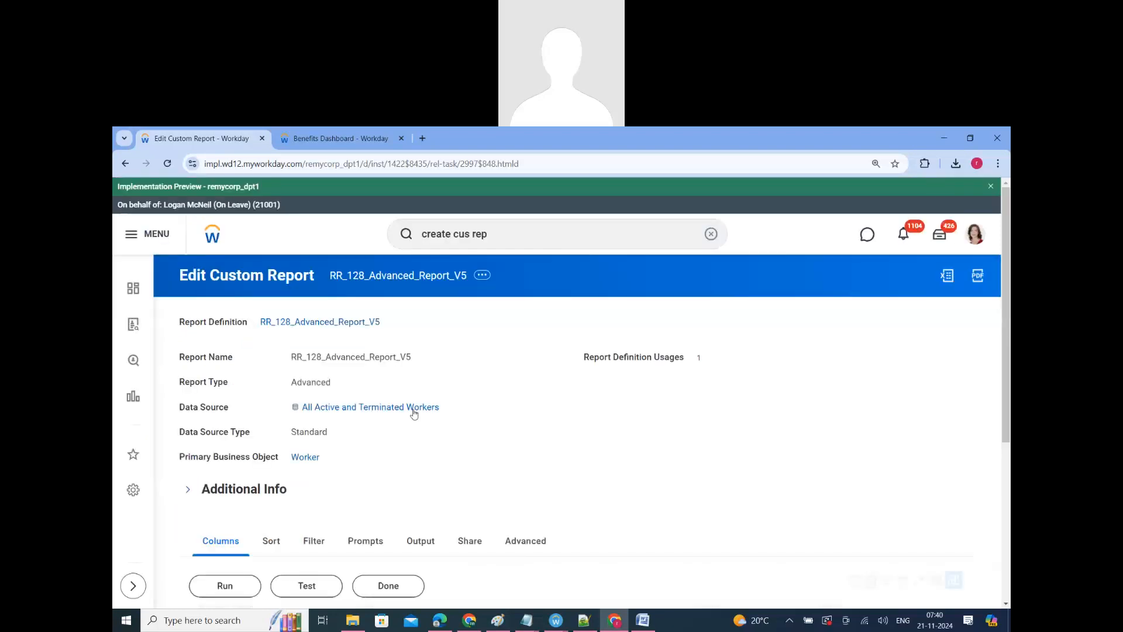
{"action": "scroll", "coordinate": [439, 447], "scroll_direction": "down", "scroll_amount": 3}
{"action": "left_click", "coordinate": [425, 366]}
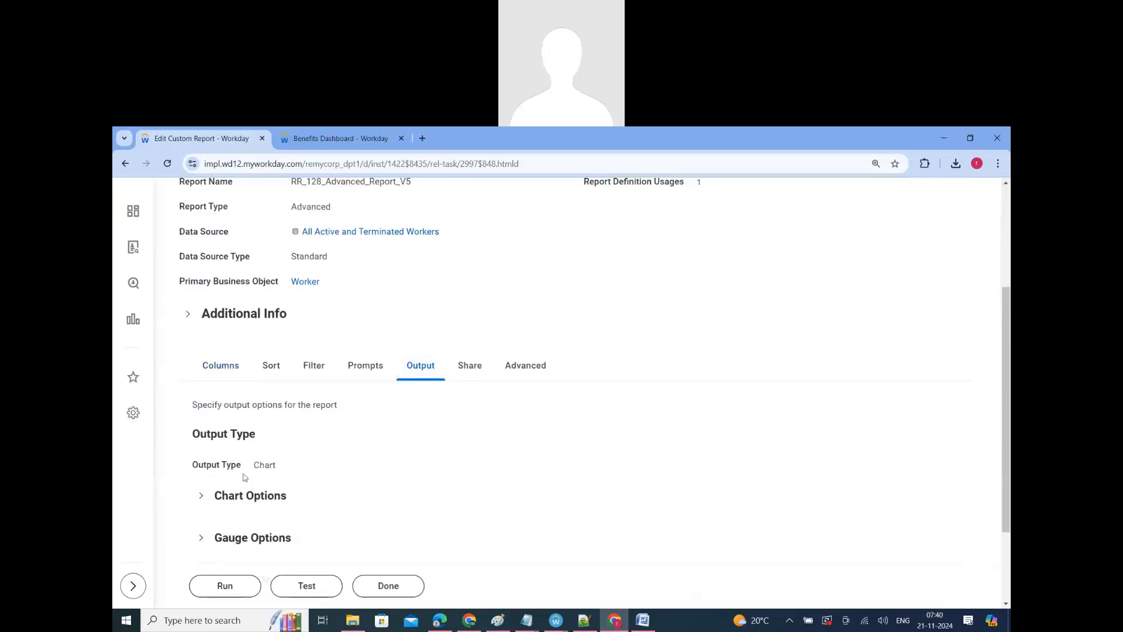
{"action": "double_click", "coordinate": [264, 467]}
{"action": "scroll", "coordinate": [257, 462], "scroll_direction": "down", "scroll_amount": 2}
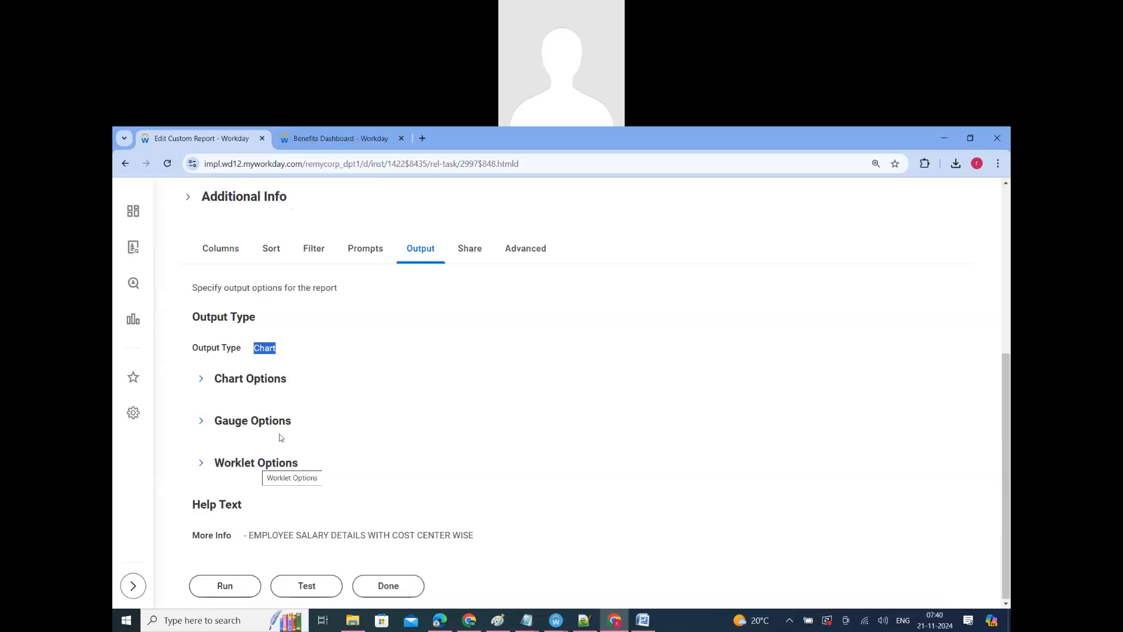
Step: Open the sharing options of the saved report definition
{"action": "scroll", "coordinate": [447, 484], "scroll_direction": "up", "scroll_amount": 4}
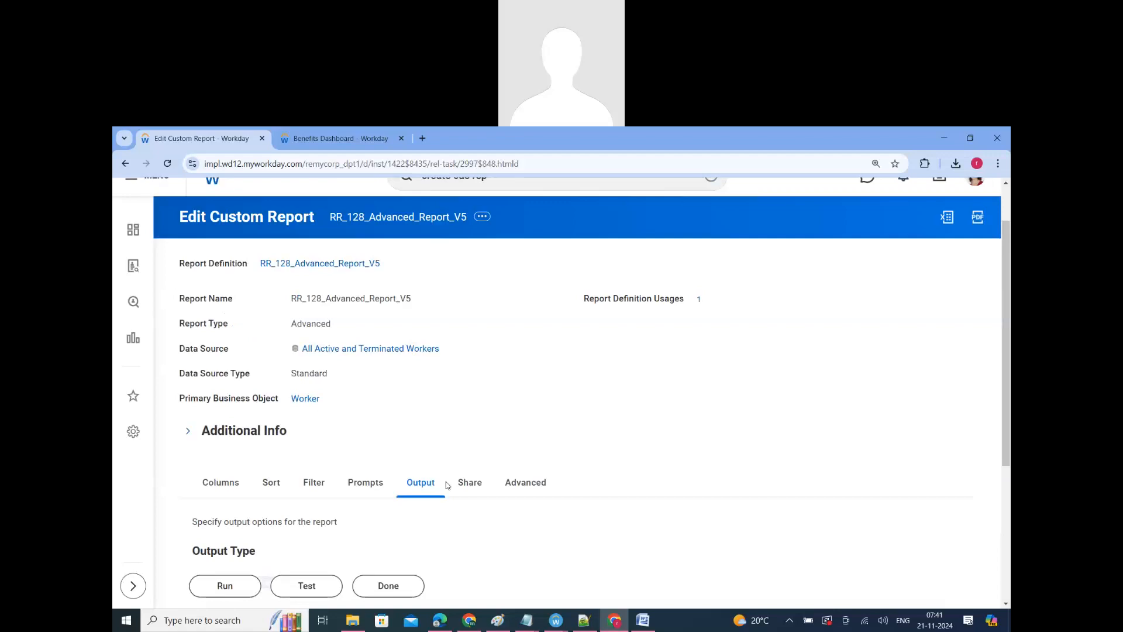
{"action": "scroll", "coordinate": [509, 427], "scroll_direction": "down", "scroll_amount": 2}
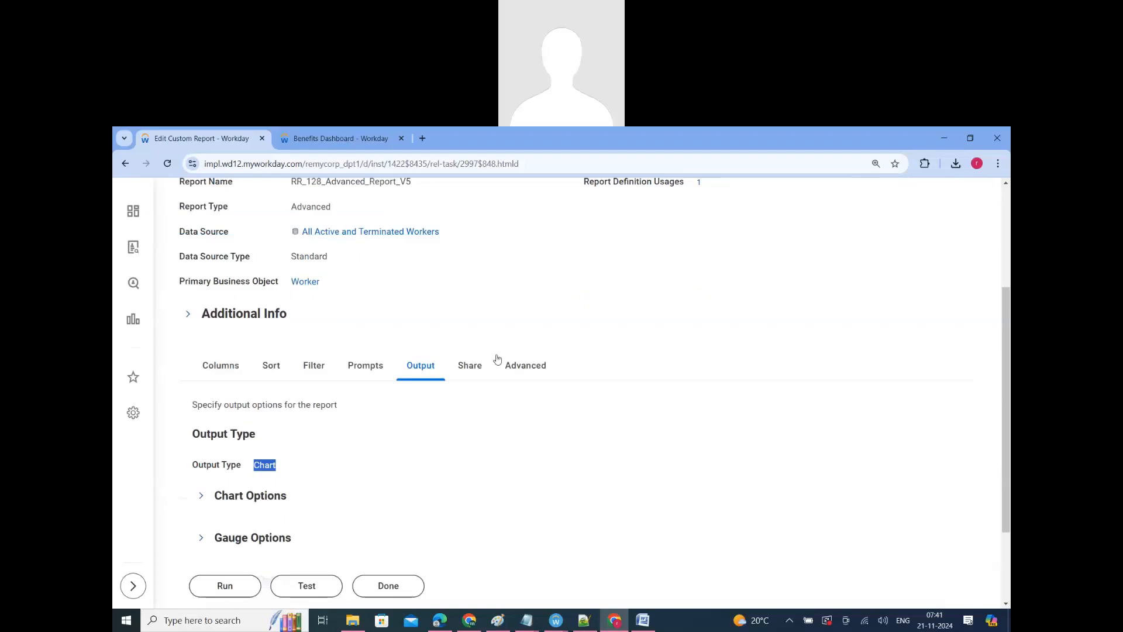
{"action": "left_click", "coordinate": [470, 365]}
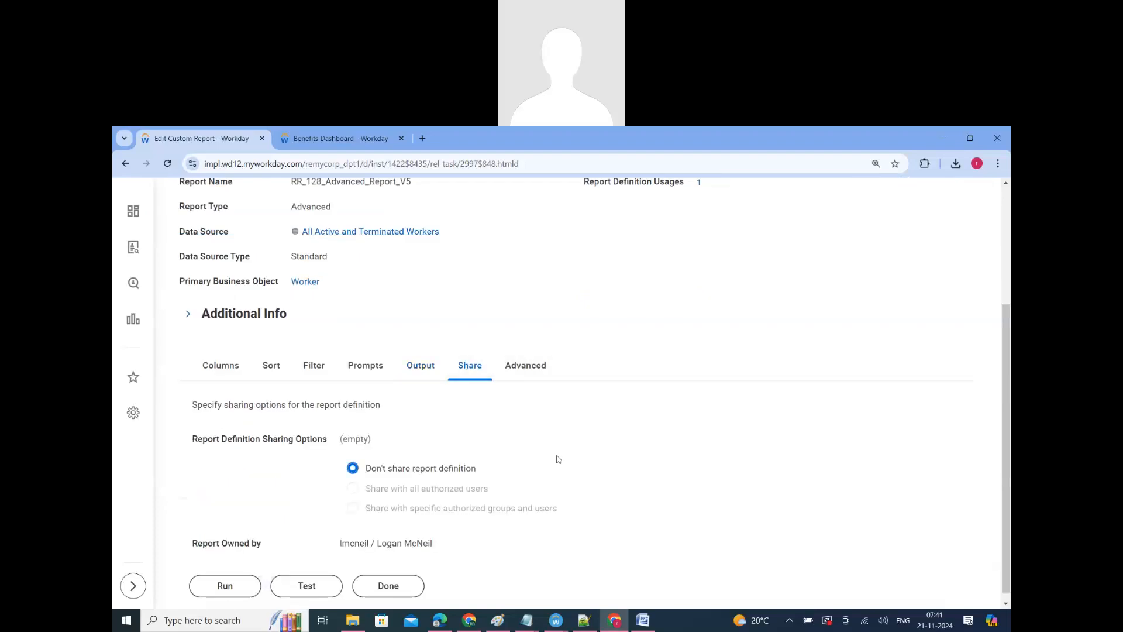